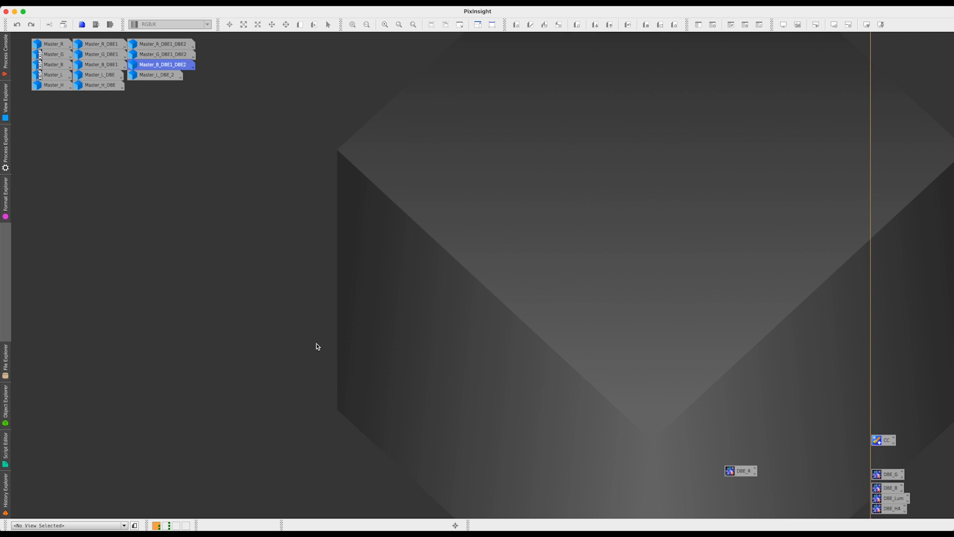
- Switch to the second workspace and open the Master_HA, Master_O and Master_S images
left_click(167, 525)
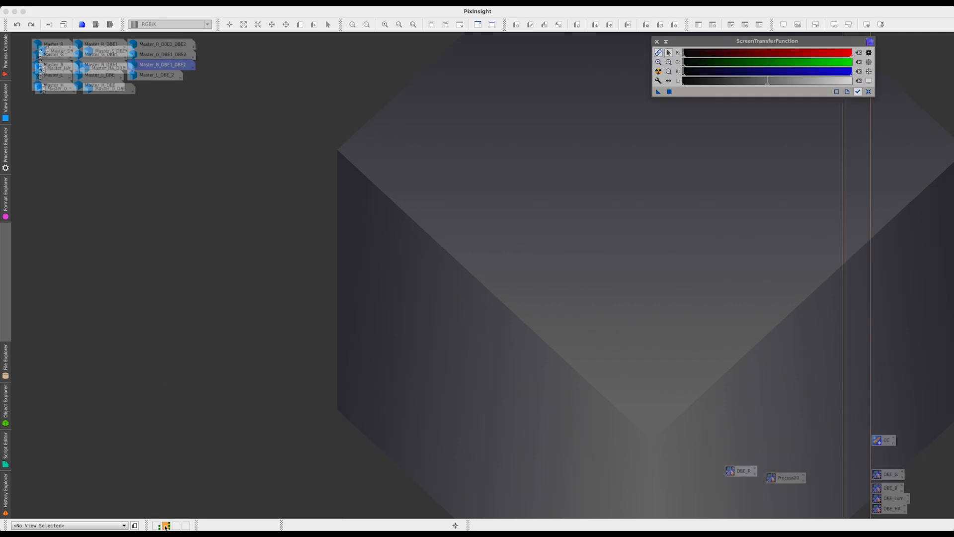
double_click(60, 67)
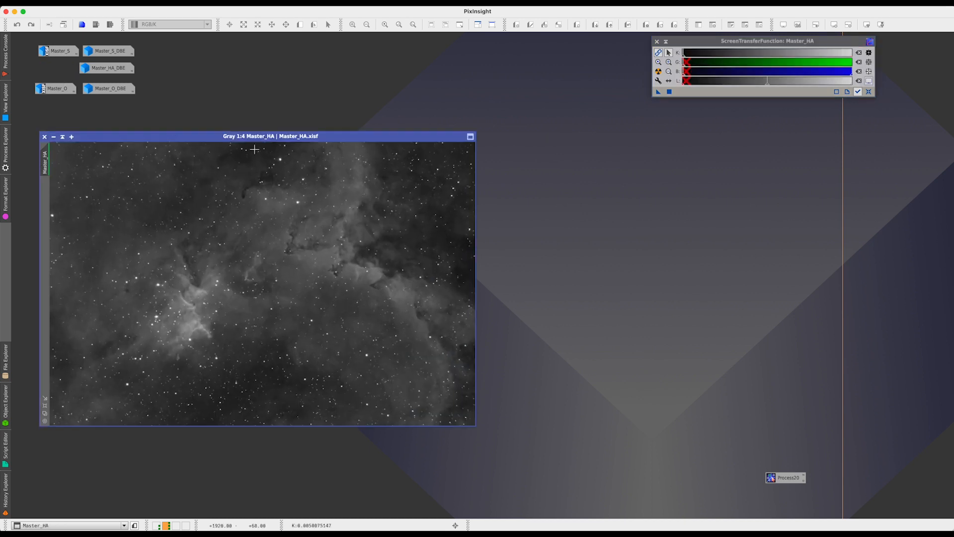
left_click_drag(223, 139, 355, 141)
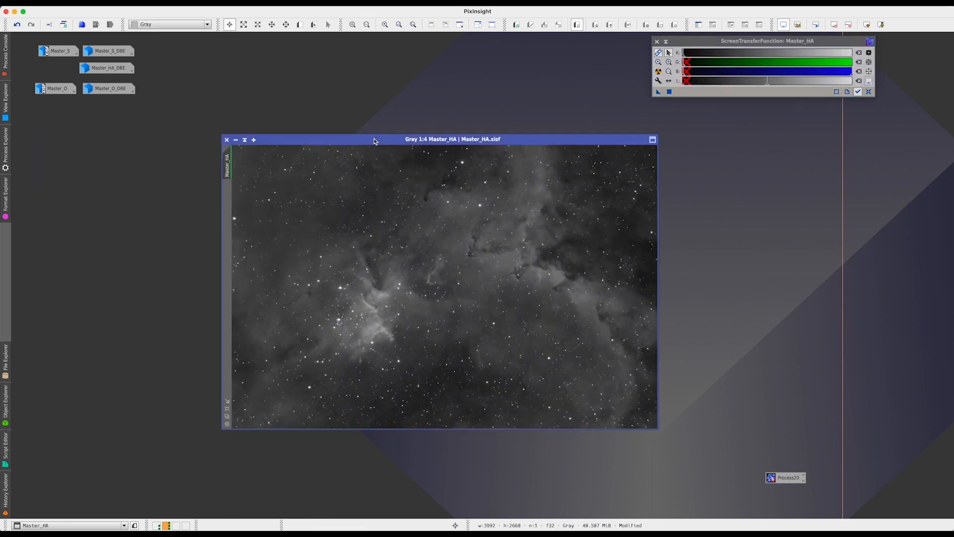
double_click(59, 89)
double_click(58, 54)
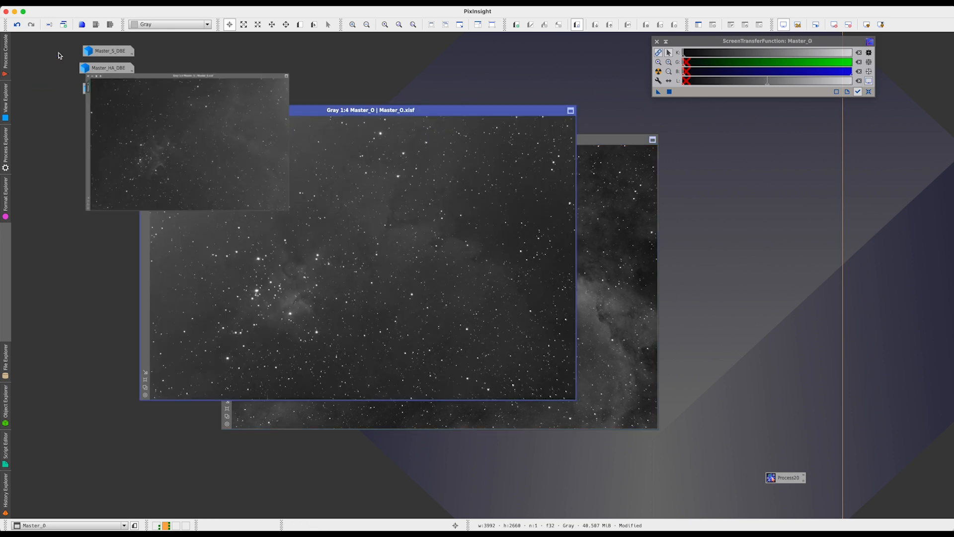
- Spread out the Master_S, Master_O and Master_HA windows so the three images can be compared
left_click_drag(227, 112, 189, 177)
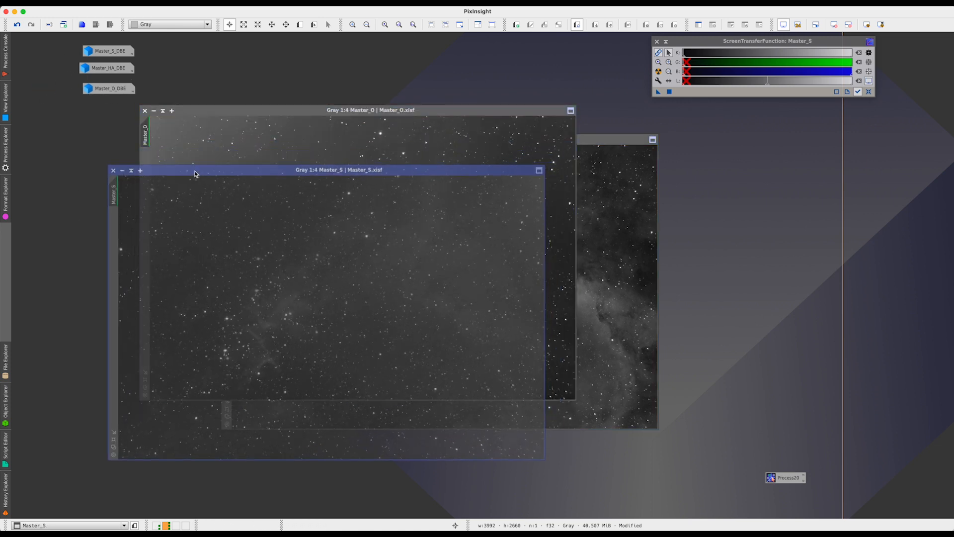
left_click_drag(239, 110, 249, 71)
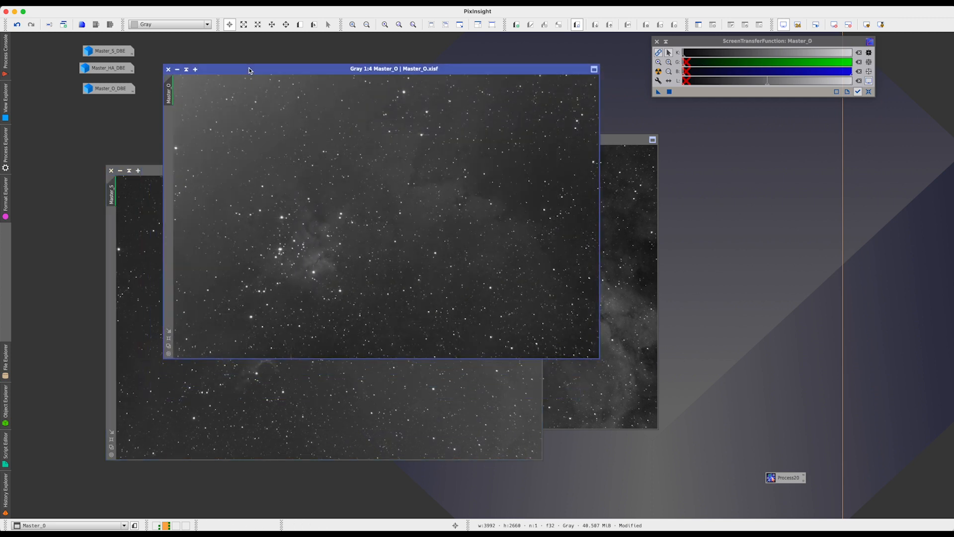
left_click(624, 143)
left_click_drag(370, 140, 552, 159)
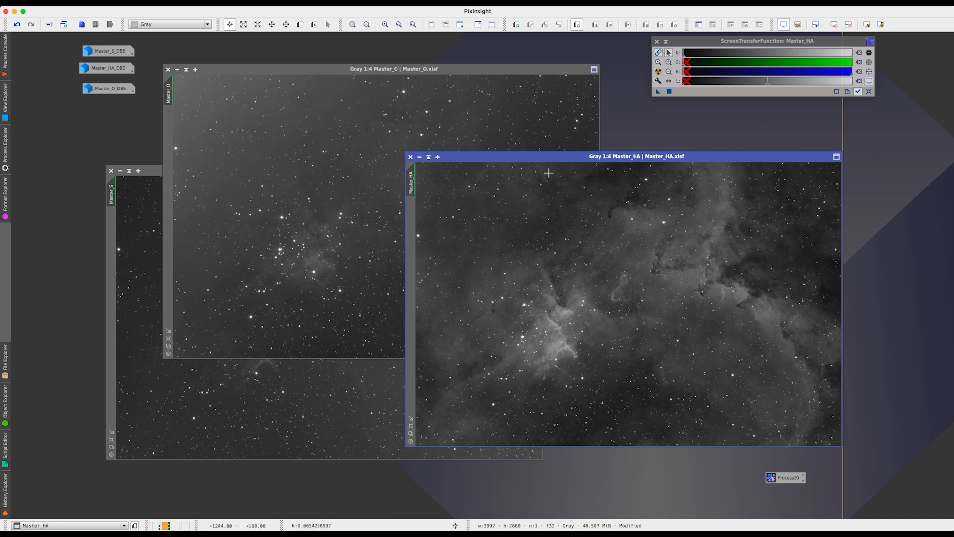
left_click_drag(469, 162, 507, 168)
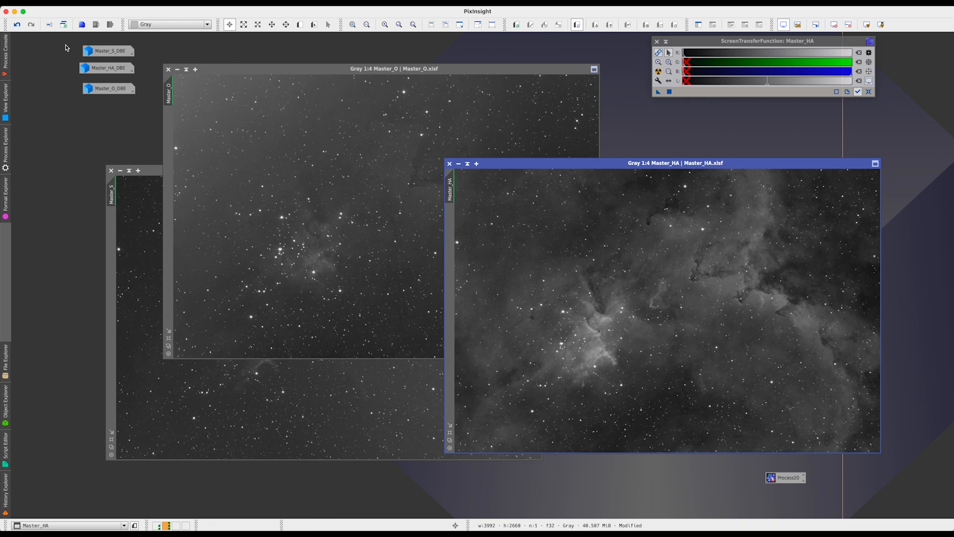
- Open Master_L in the first workspace, examine its background gradient, and minimize it again
left_click(157, 526)
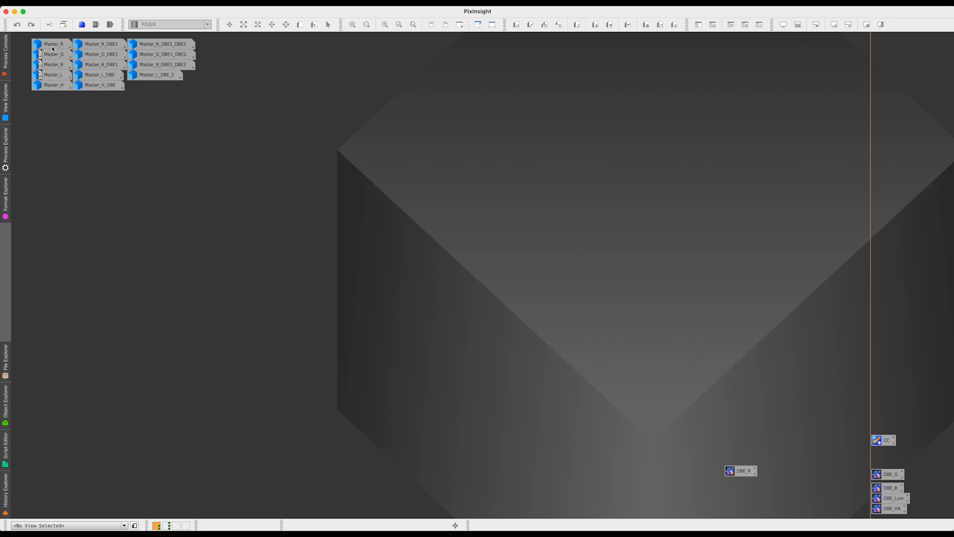
mouse_move(56, 67)
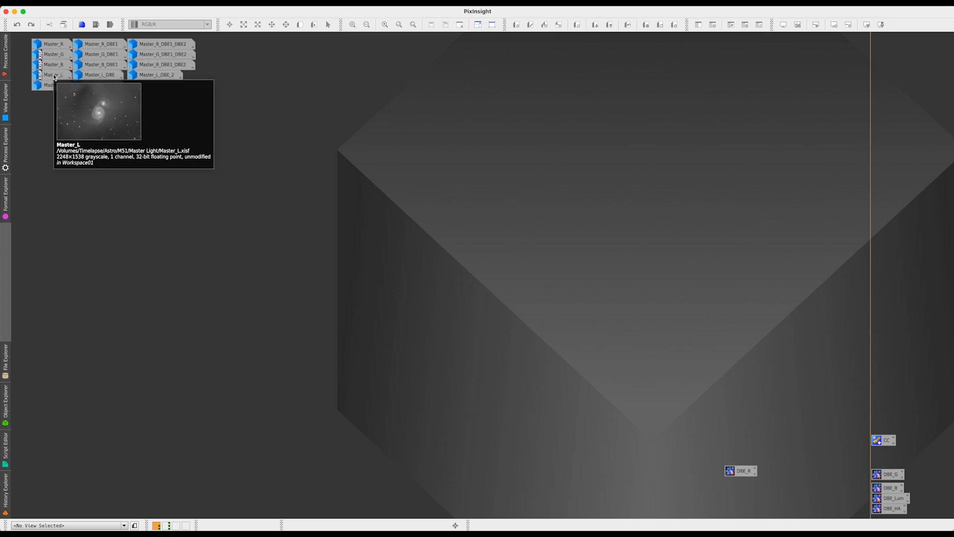
left_click(54, 77)
double_click(54, 77)
left_click_drag(215, 97, 360, 108)
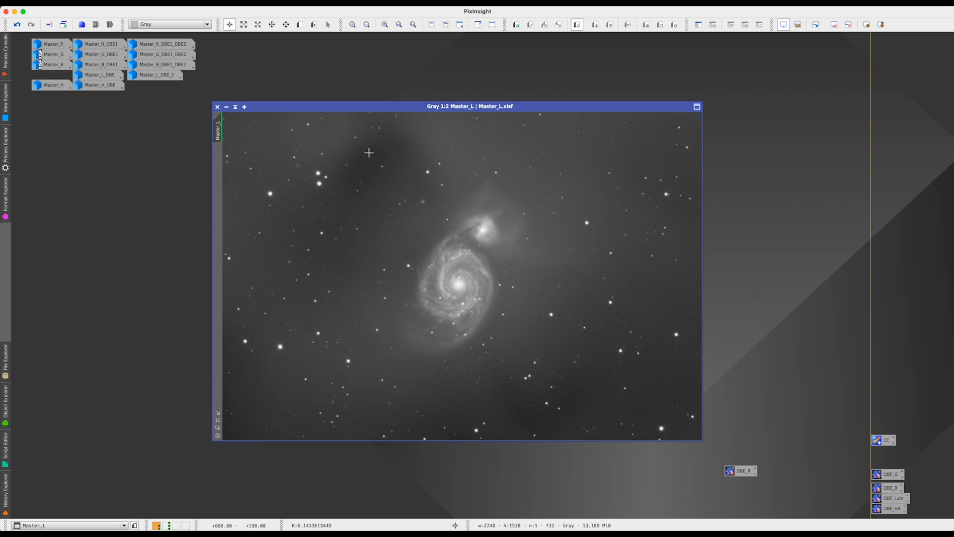
left_click(226, 108)
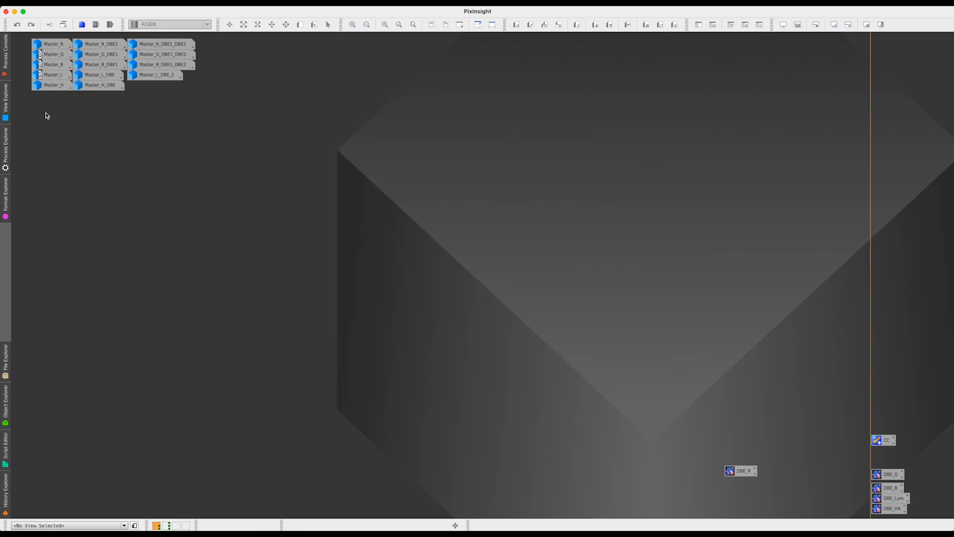
- Return to the second workspace and minimize Master_O, Master_S and Master_HA
left_click(166, 526)
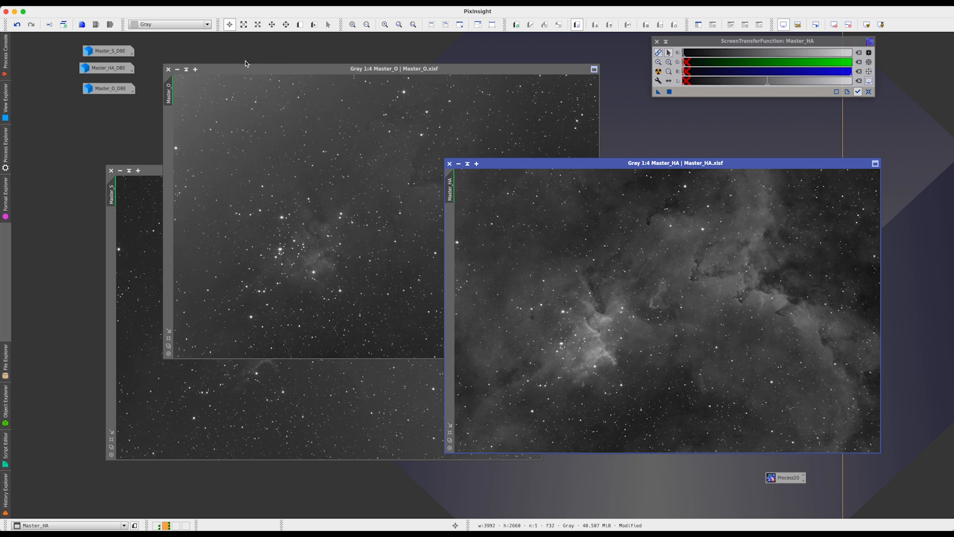
left_click(177, 69)
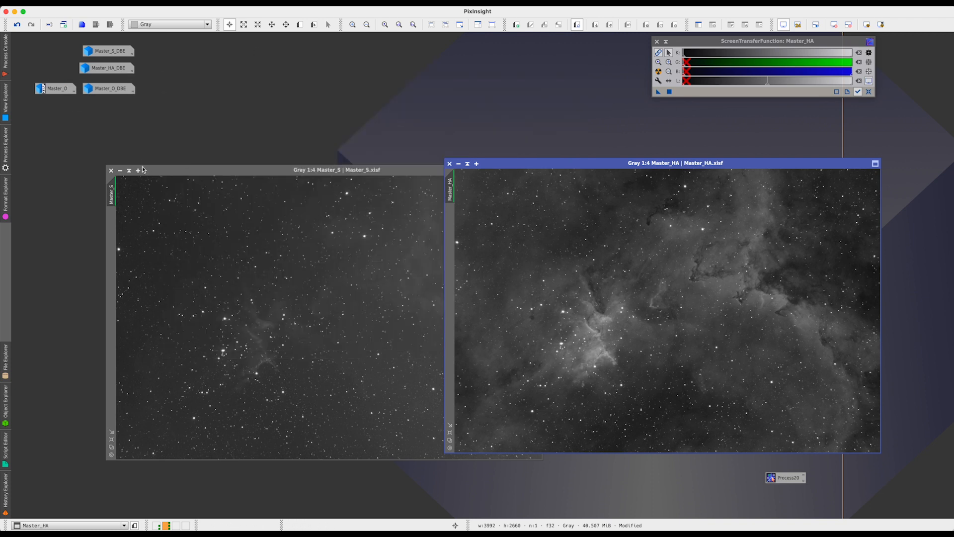
left_click(120, 171)
left_click(458, 165)
- Open the DynamicBackgroundExtraction process and place its window below ScreenTransferFunction
left_click(209, 6)
mouse_move(226, 13)
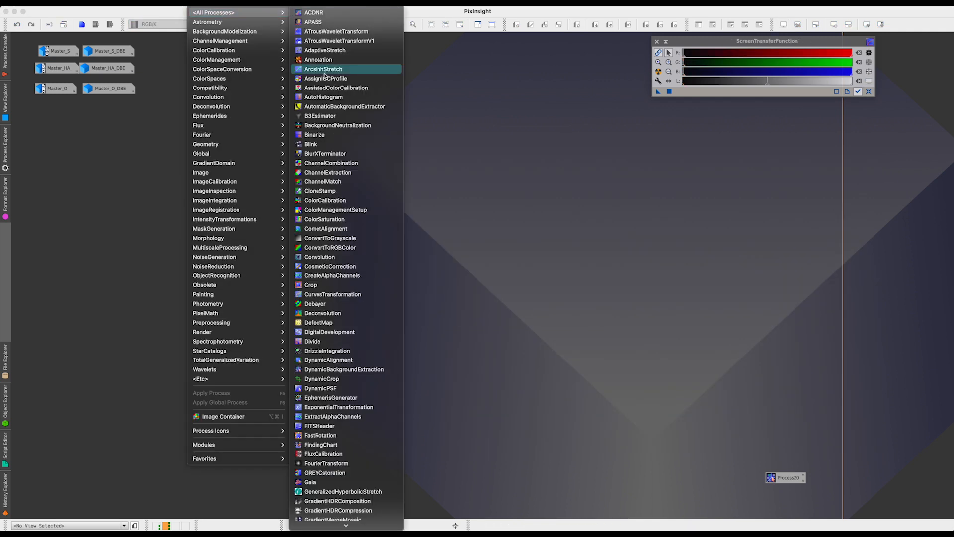
left_click(348, 370)
left_click_drag(859, 82, 761, 117)
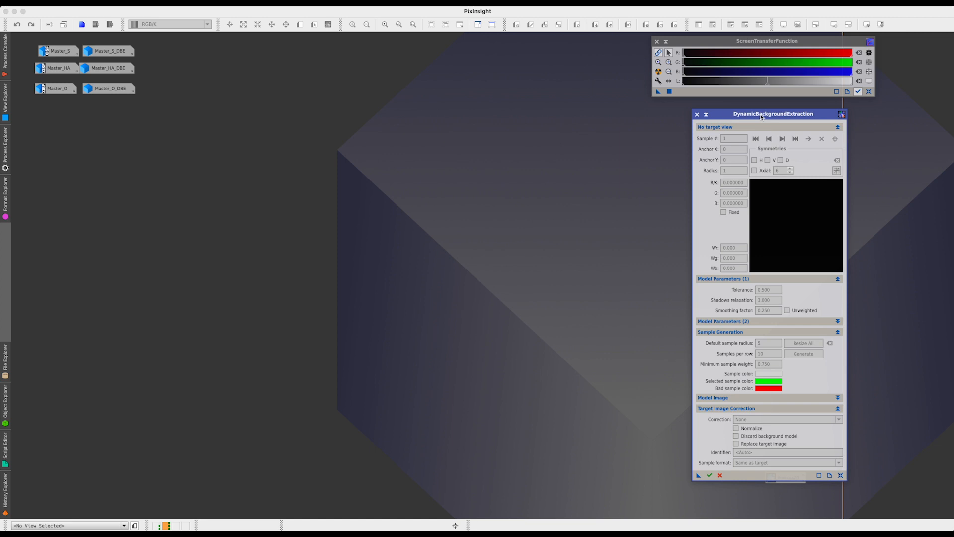
- Restore Master_HA, position it beside the DynamicBackgroundExtraction window, and make it the target view of the process
double_click(58, 72)
left_click_drag(526, 167, 217, 156)
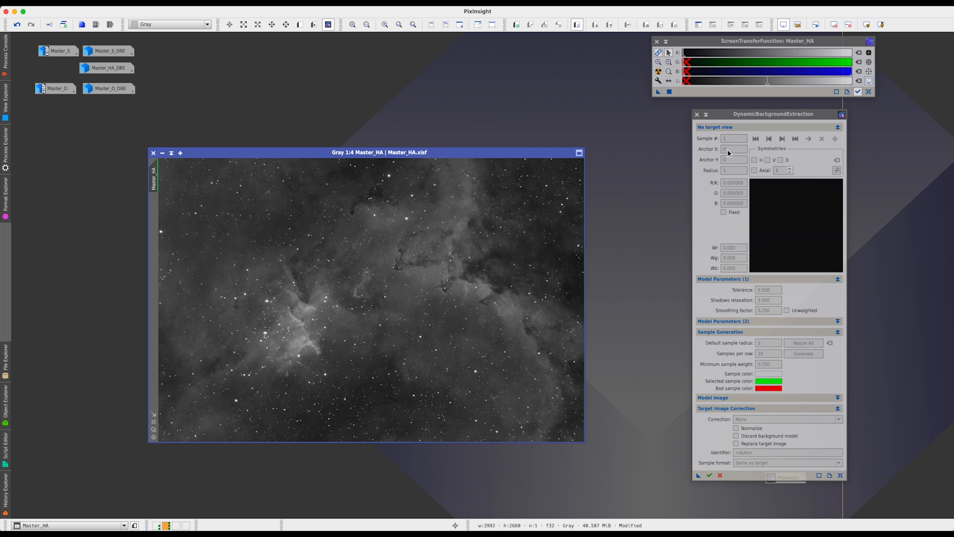
left_click(731, 117)
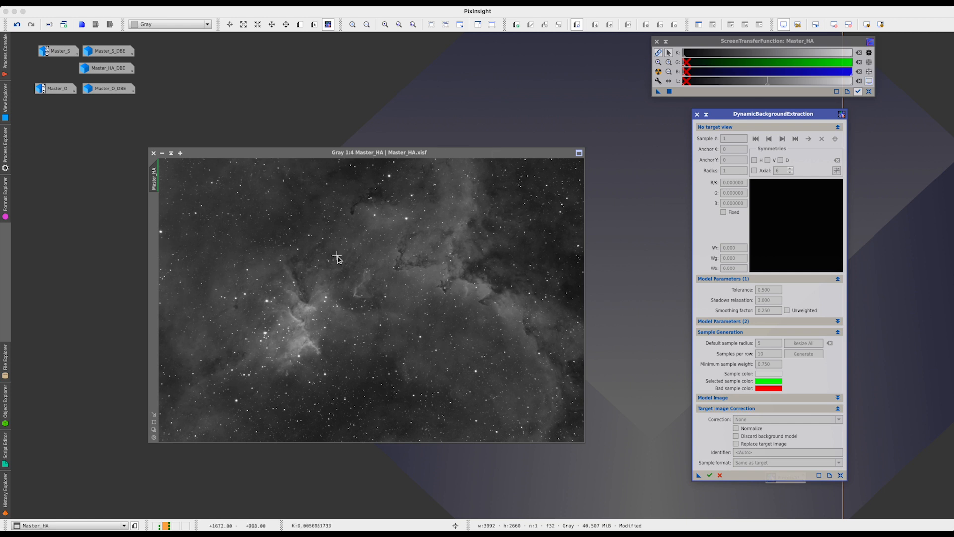
mouse_move(481, 153)
left_mouse_down()
mouse_move(462, 154)
mouse_move(475, 149)
left_mouse_up()
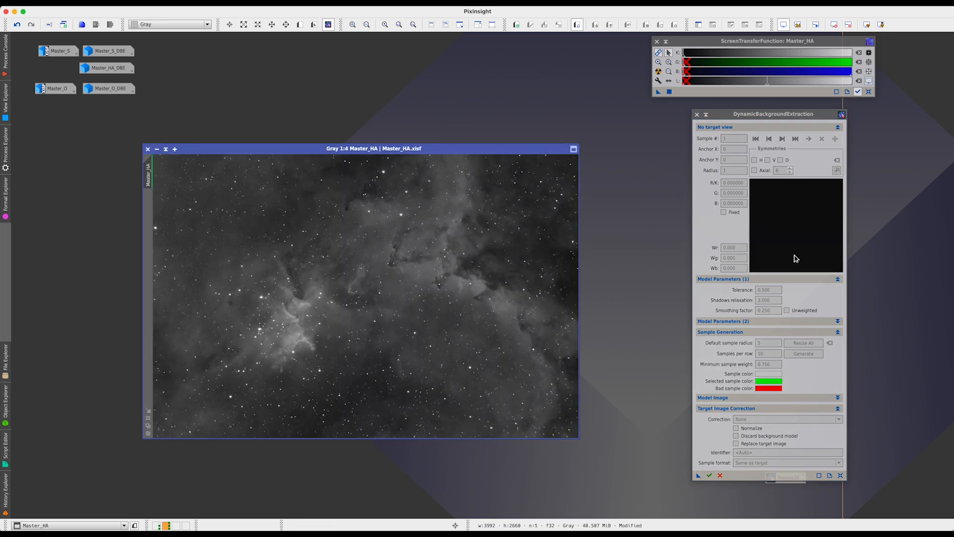
left_click(431, 280)
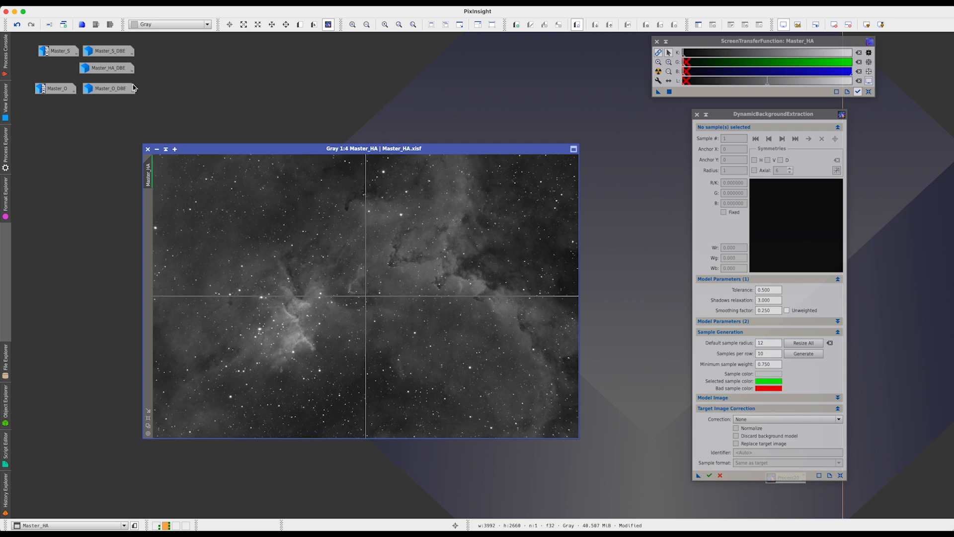
mouse_move(109, 75)
left_click_drag(747, 117, 712, 118)
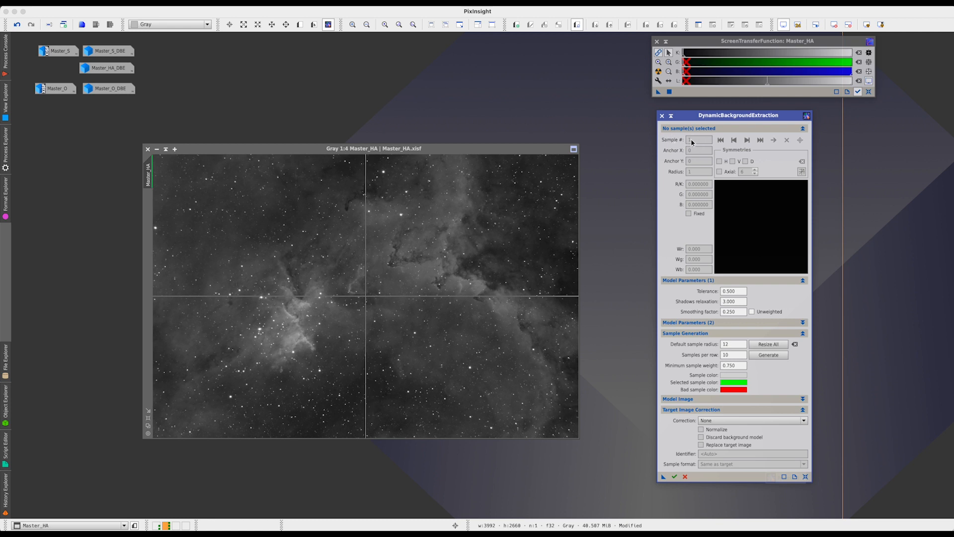
- Place four background samples in the dark upper-right area of Master_HA, moving the second to about X 3600, Y 628
left_click(530, 191)
left_click(534, 205)
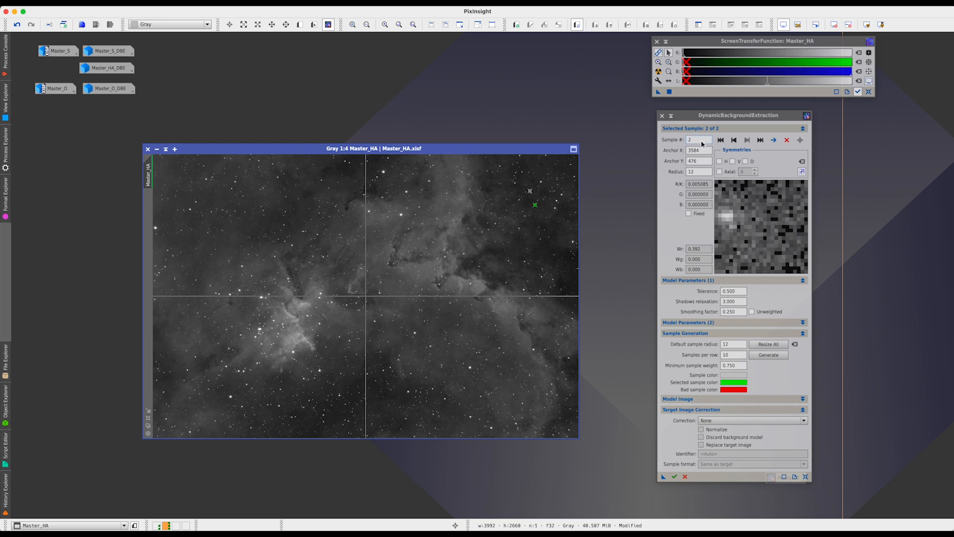
left_click_drag(534, 208, 537, 223)
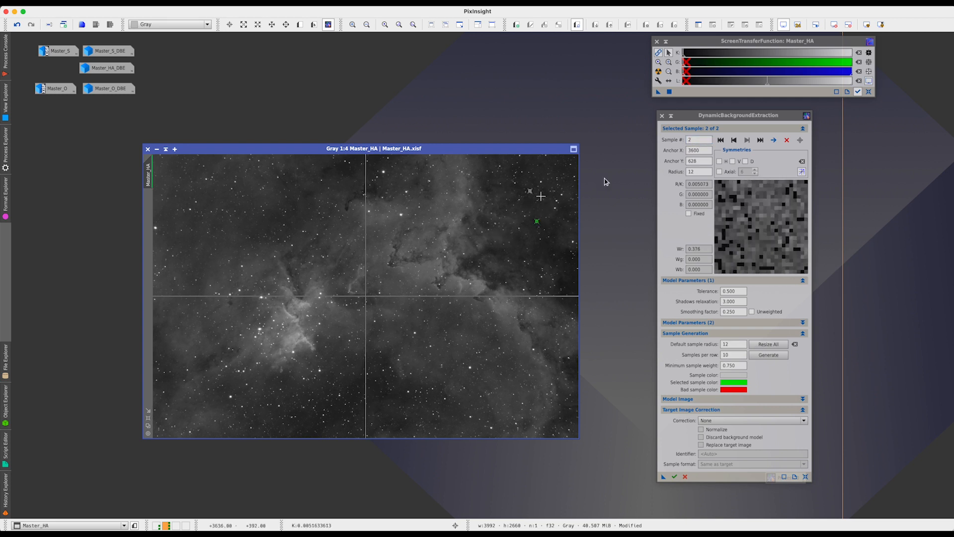
left_click(734, 140)
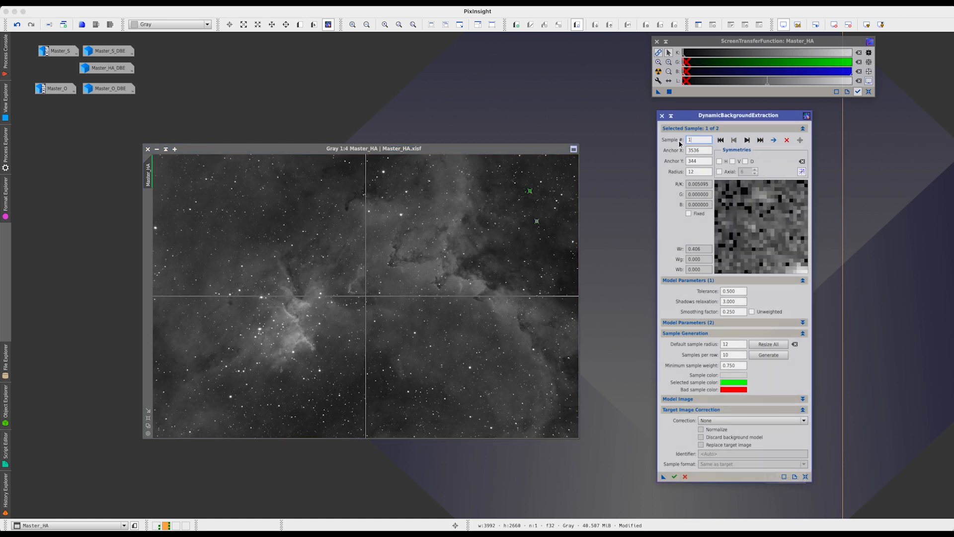
left_click(517, 211)
left_click(501, 252)
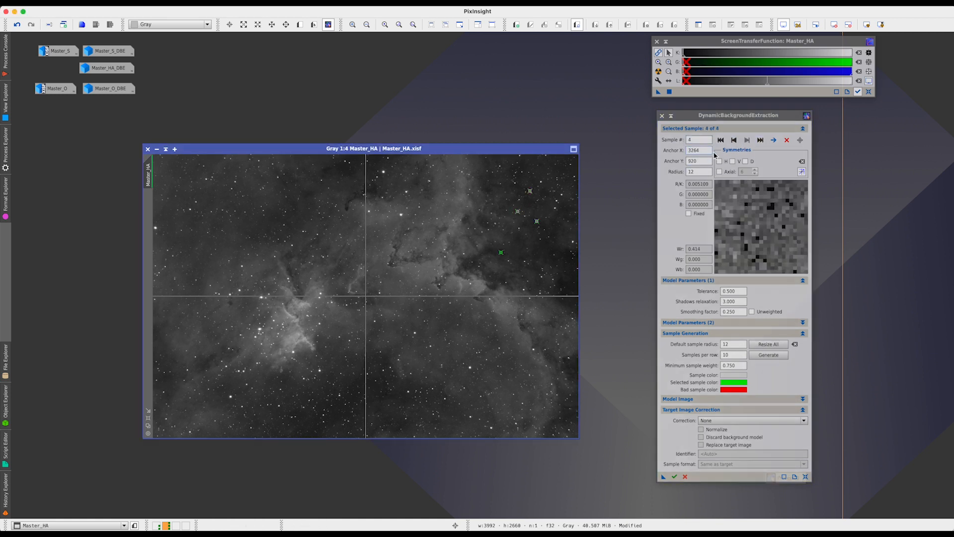
- Step through the placed samples and delete the one at about X 3600, Y 628
left_click(709, 140)
left_click(760, 140)
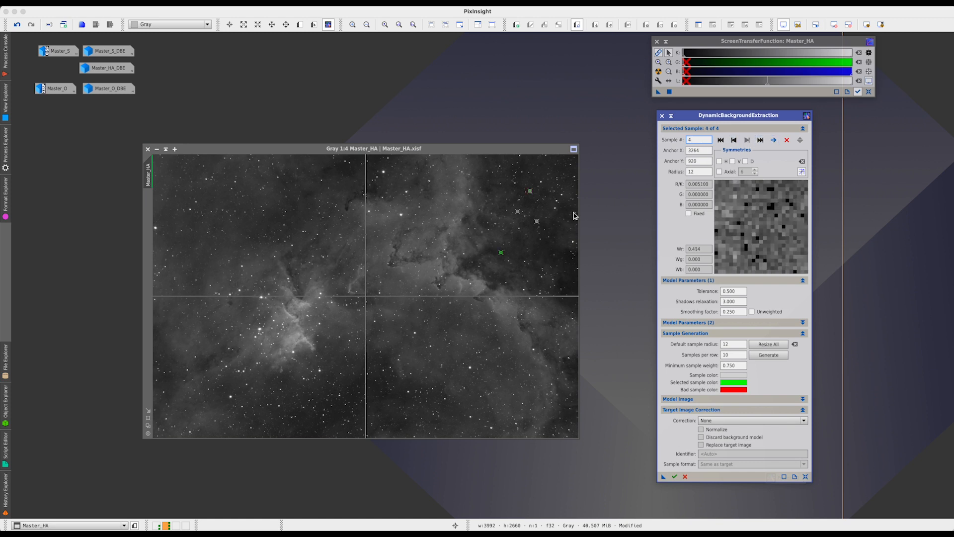
left_click(537, 222)
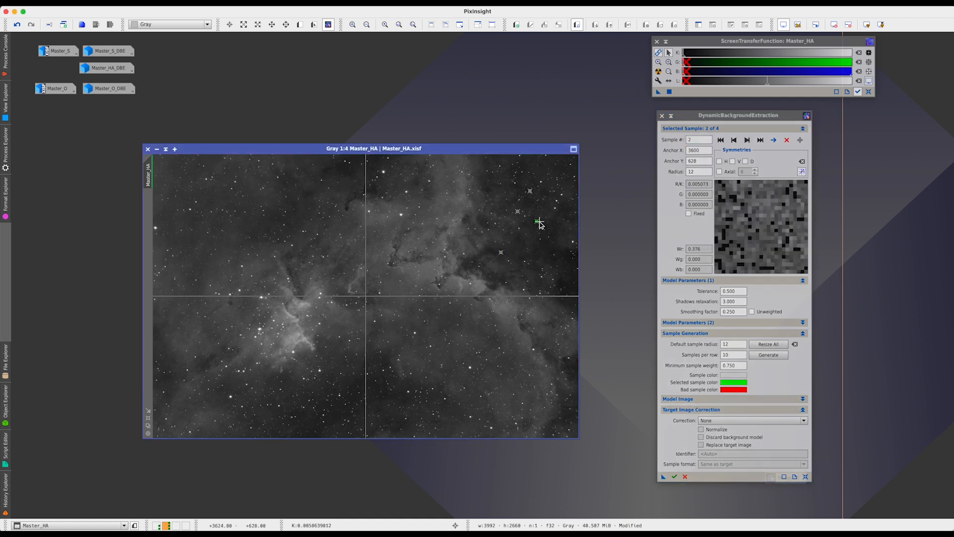
left_click(786, 141)
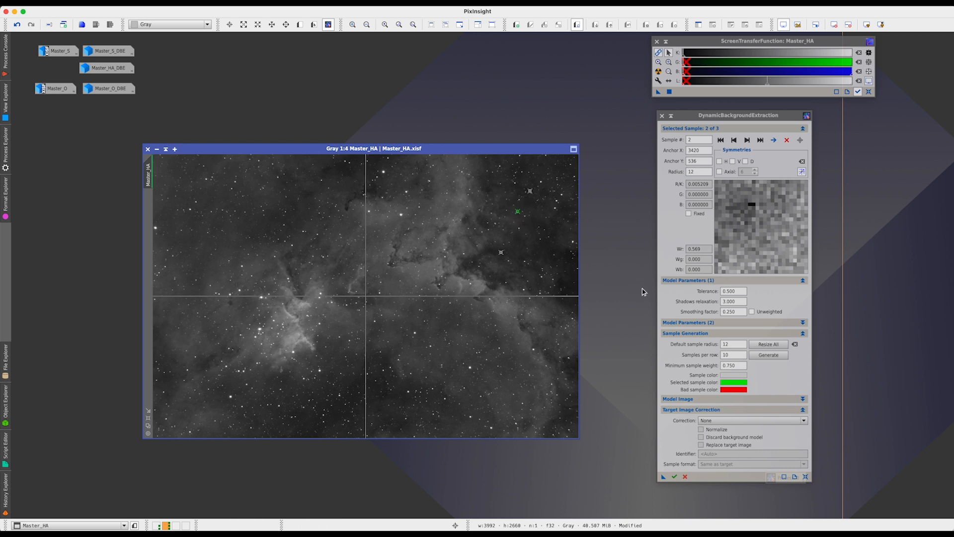
- Set the default sample radius to 20, add a sample at about X 3632, Y 1016, and compare it with an earlier one
double_click(725, 342)
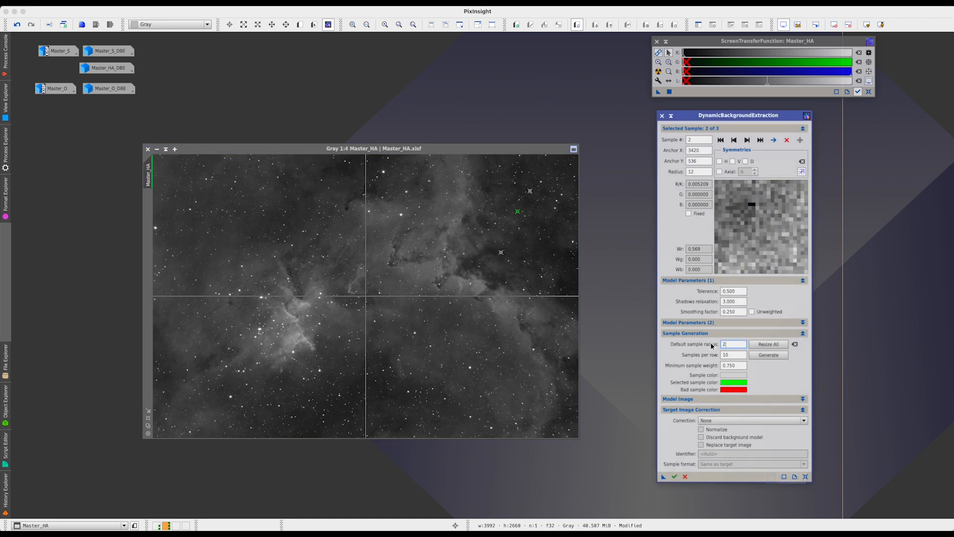
left_click(540, 262)
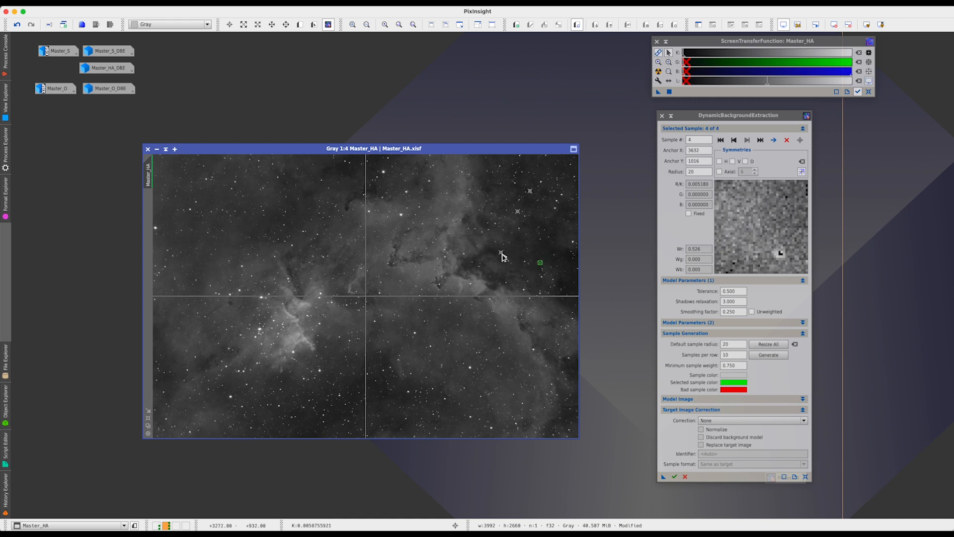
left_click(501, 255)
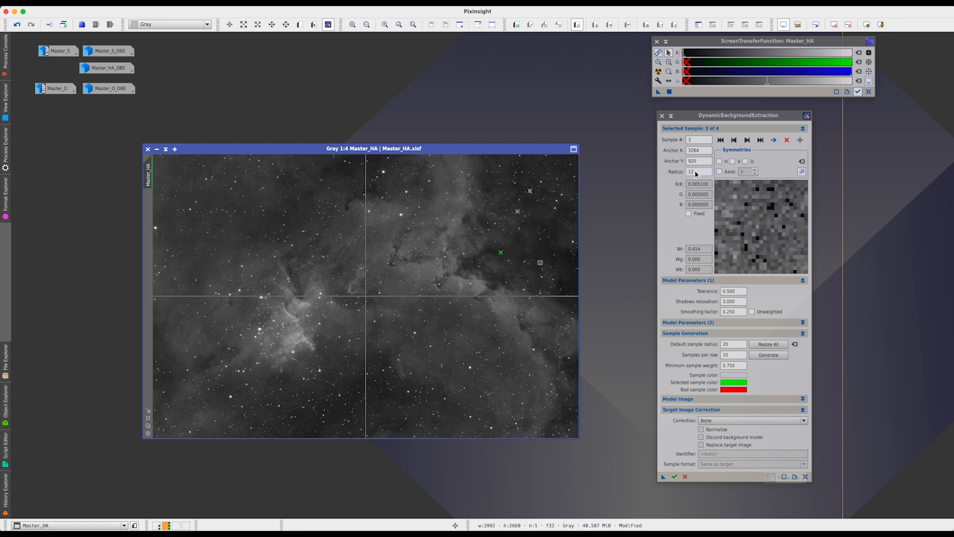
left_click(539, 263)
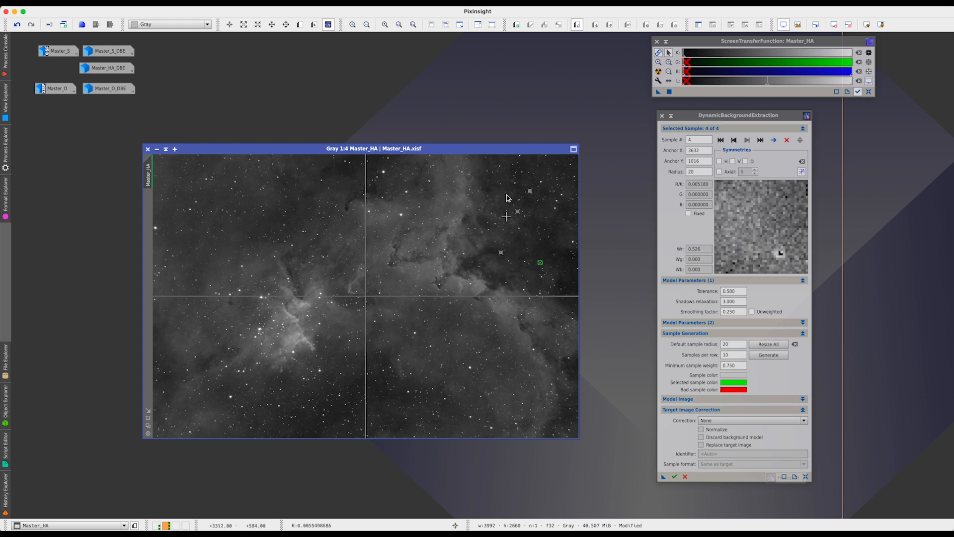
- Resize all existing samples to the default radius and check them, adding a fifth sample right beside the topmost one
left_click(773, 348)
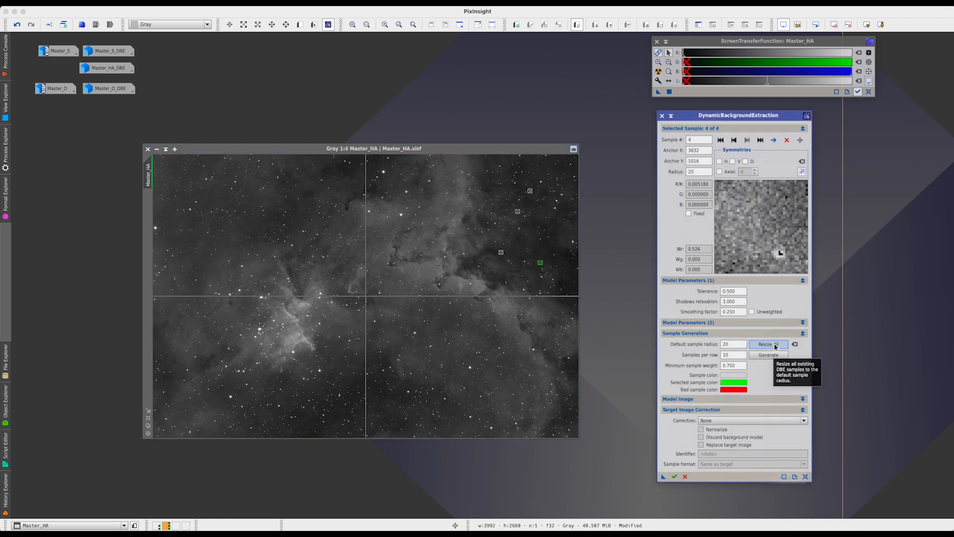
left_click(501, 252)
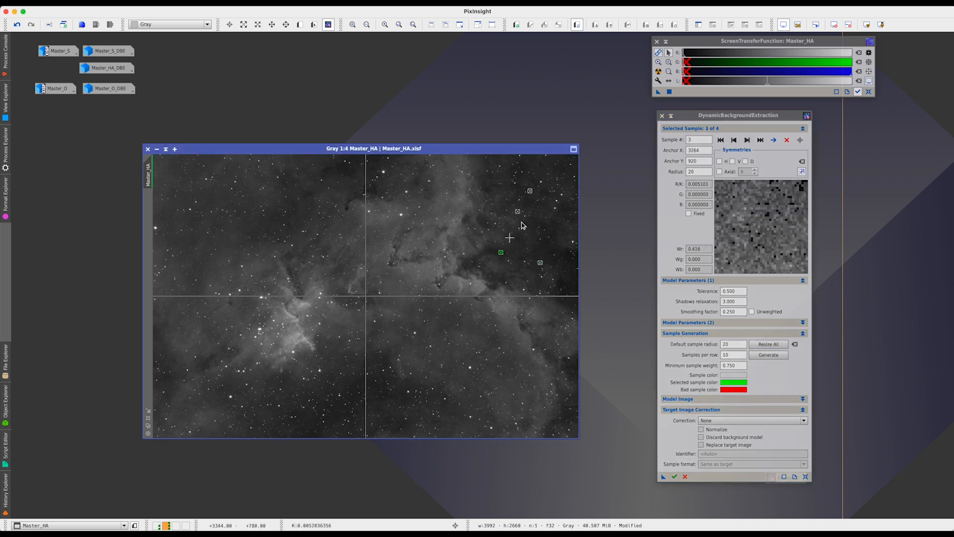
left_click(517, 212)
left_click(531, 190)
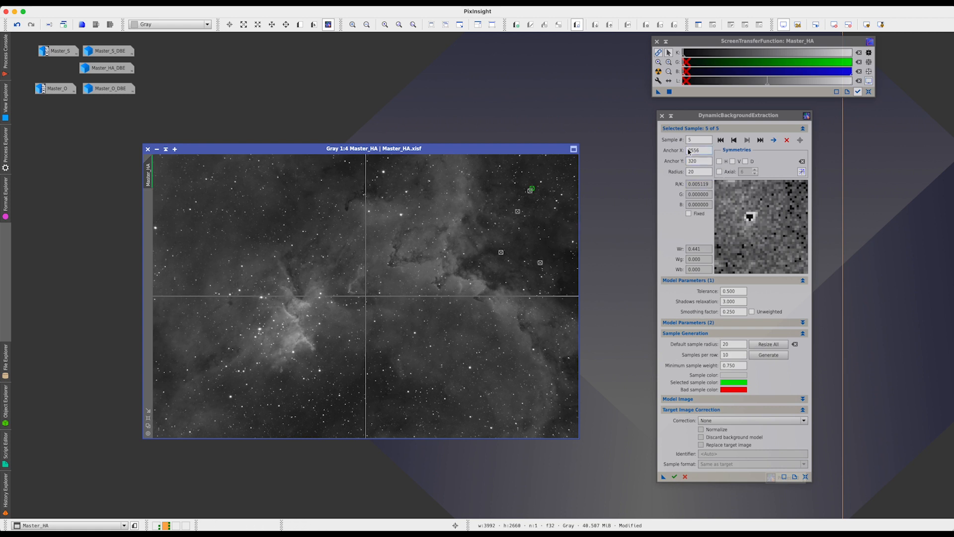
- Move the fifth sample to about X 3544, Y 448, and add samples at about X 3884, Y 964 and in the bright nebula core
mouse_move(531, 189)
left_mouse_down()
mouse_move(543, 193)
mouse_move(532, 202)
left_mouse_up()
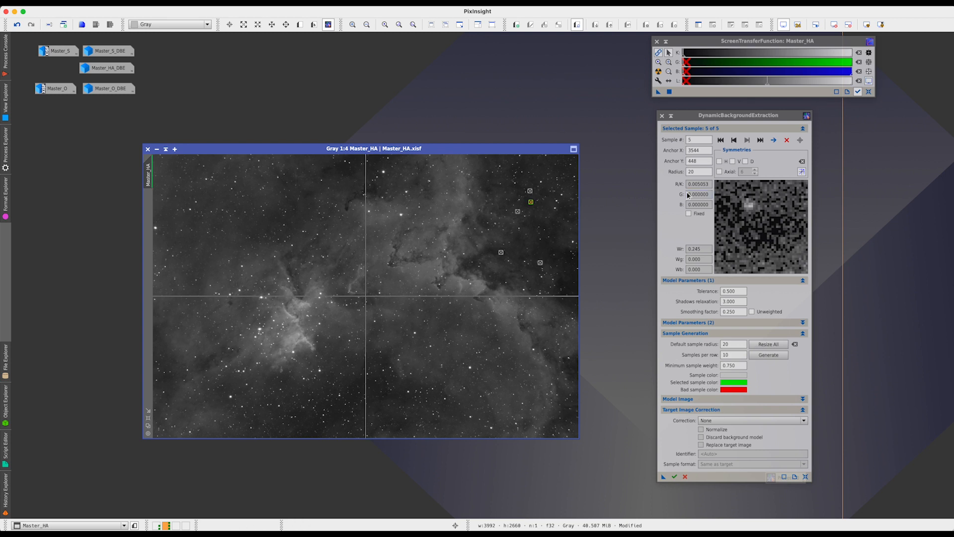
left_click(567, 259)
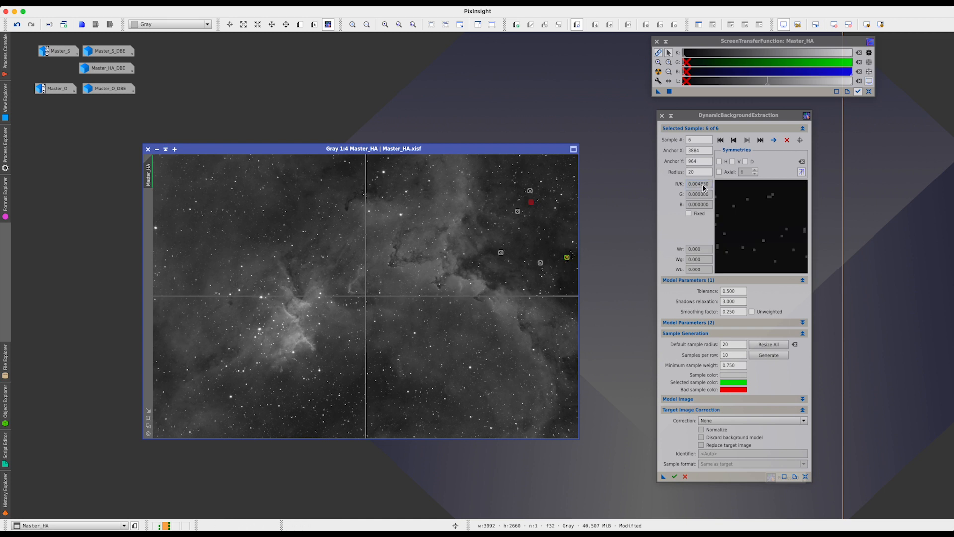
left_click(296, 336)
- Move the first sample onto the nebulosity at about X 2188, Y 736, and make its background value fixed
left_click(531, 192)
left_click_drag(531, 193, 456, 213)
left_click_drag(457, 213, 387, 225)
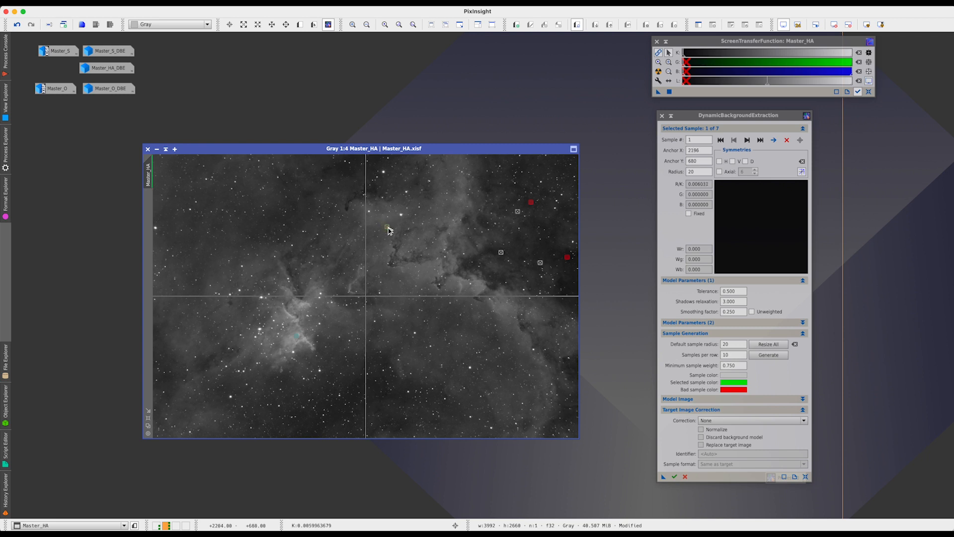
left_click_drag(389, 229, 389, 237)
left_click(688, 213)
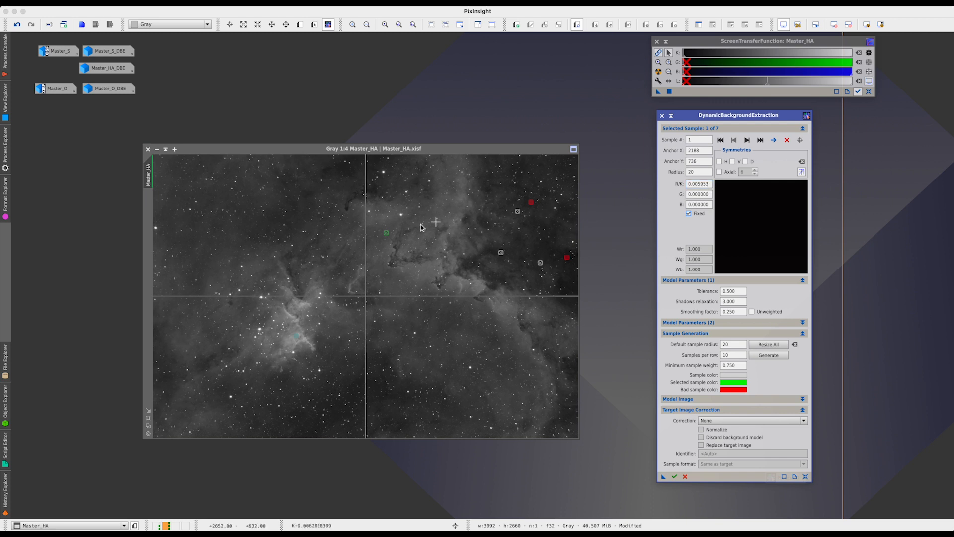
- Try the fixed first sample at about X 2872, Y 496 and X 2448, Y 620, and release its fixed value
left_click_drag(387, 232, 460, 211)
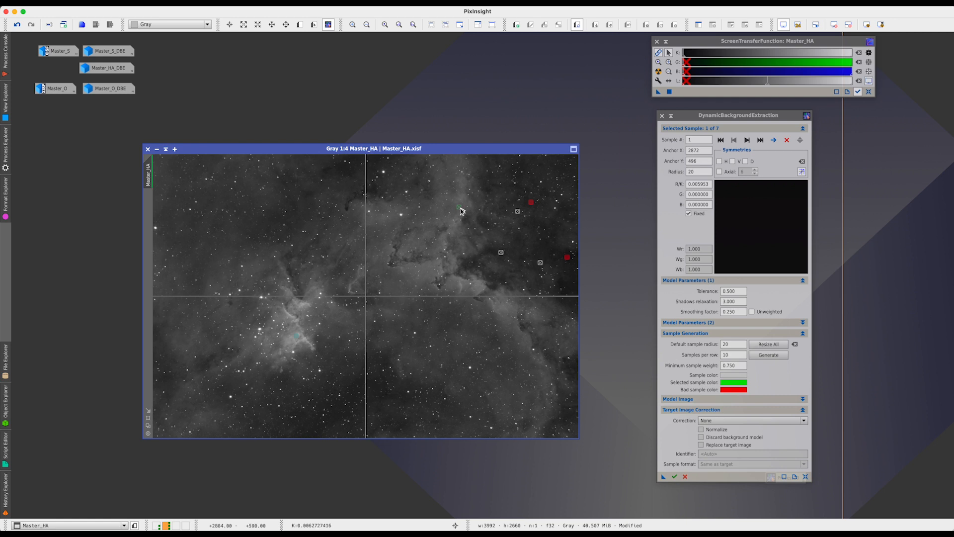
left_click_drag(461, 209, 414, 221)
left_click(708, 185)
left_click_drag(706, 185, 670, 199)
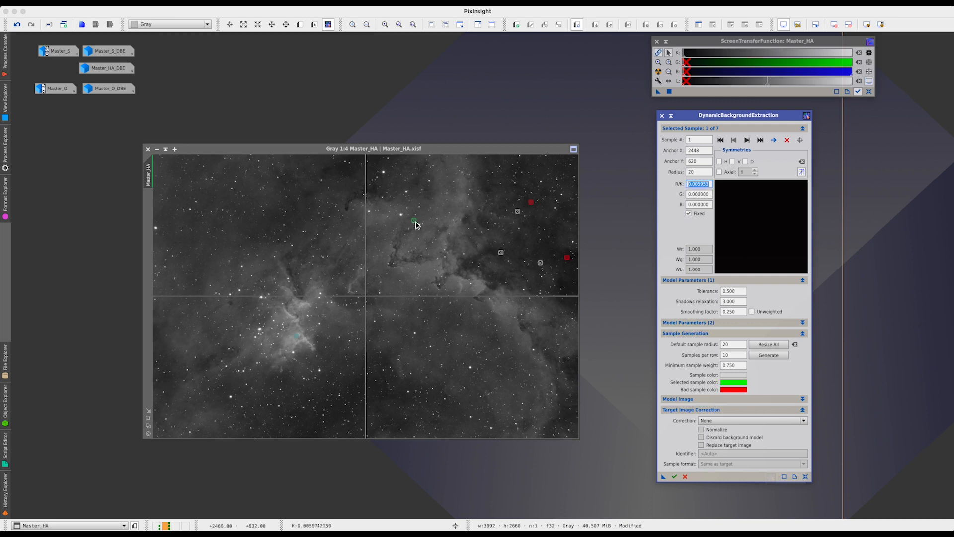
left_click(688, 214)
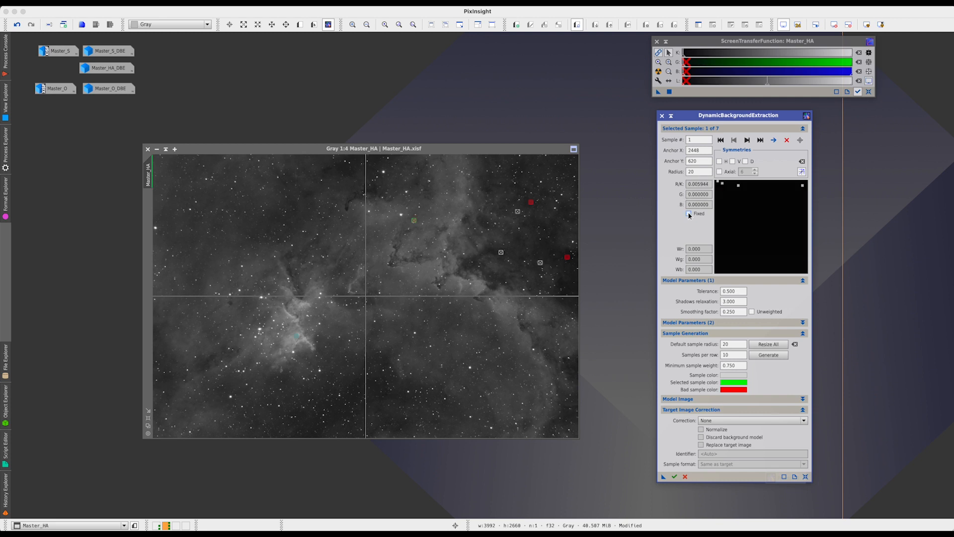
- Test a fixed R/K value of 0.011111 on the first sample at about X 1400, Y 1416 and X 2708, Y 524, and release it
left_click_drag(415, 221, 301, 305)
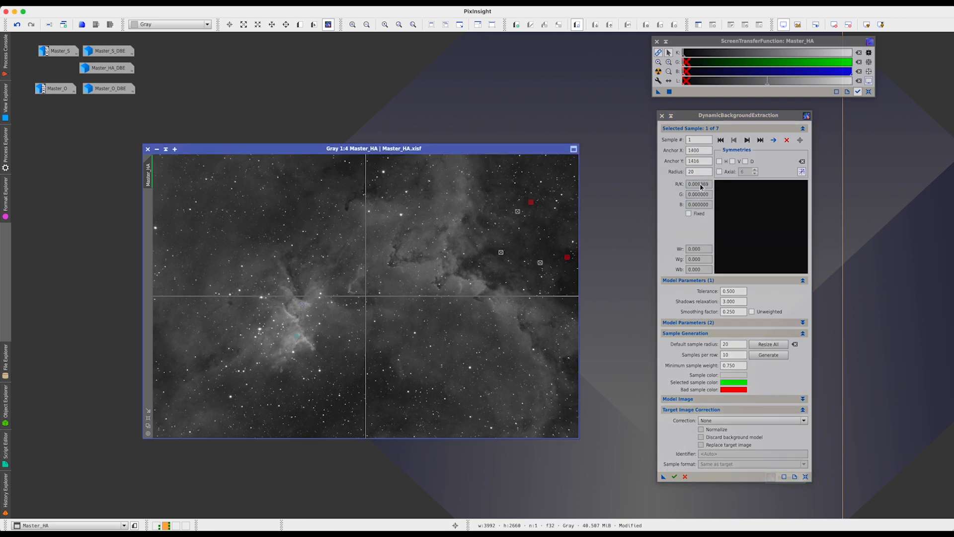
left_click(689, 214)
left_click_drag(695, 184, 721, 186)
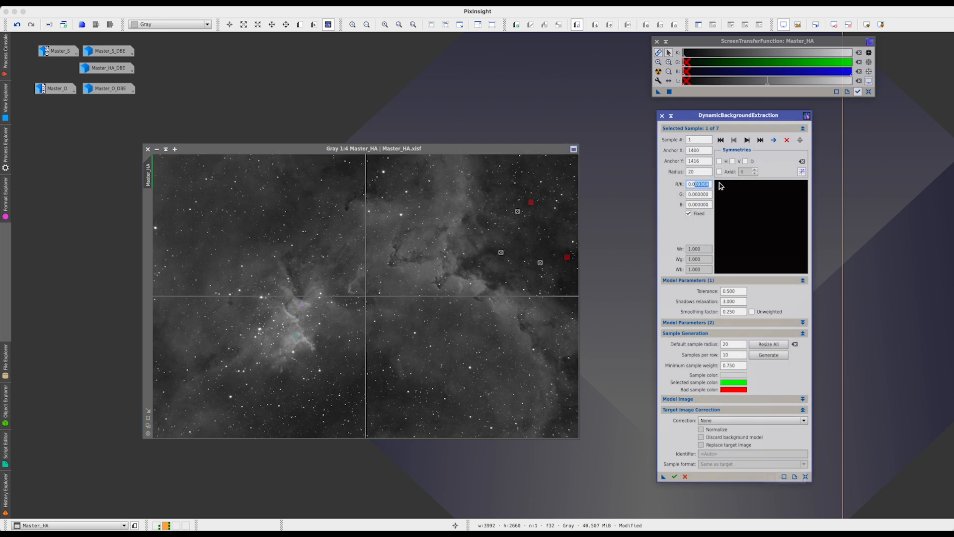
type("11111")
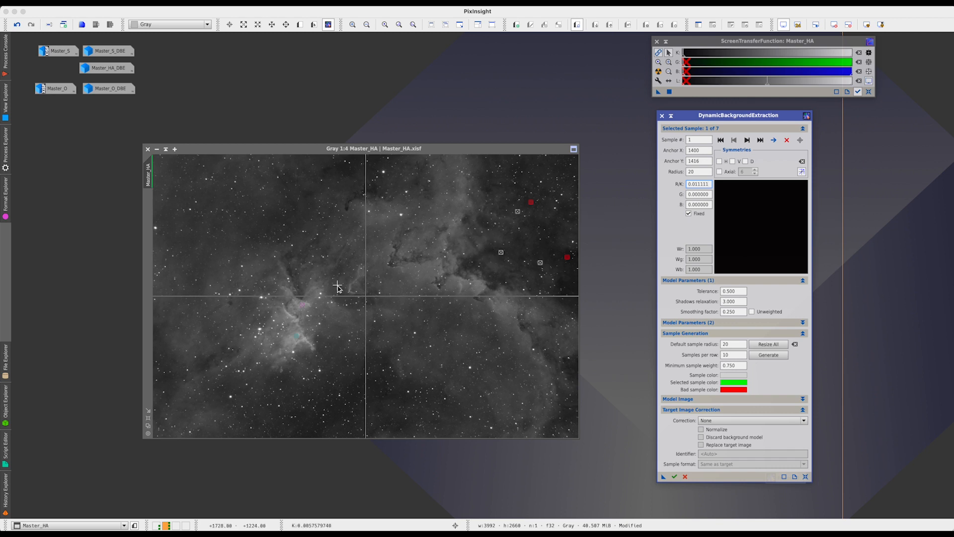
mouse_move(302, 304)
left_mouse_down()
mouse_move(443, 231)
mouse_move(442, 213)
left_mouse_up()
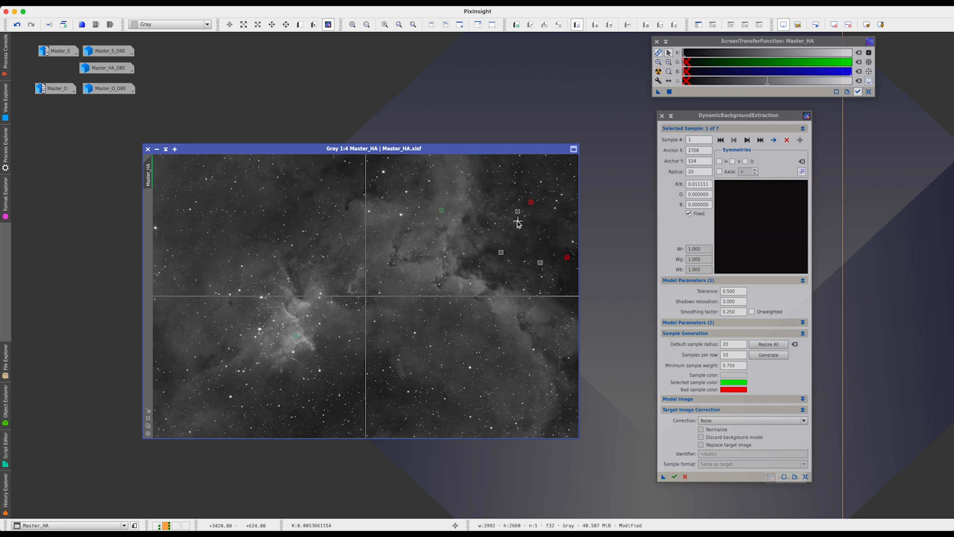
left_click(689, 214)
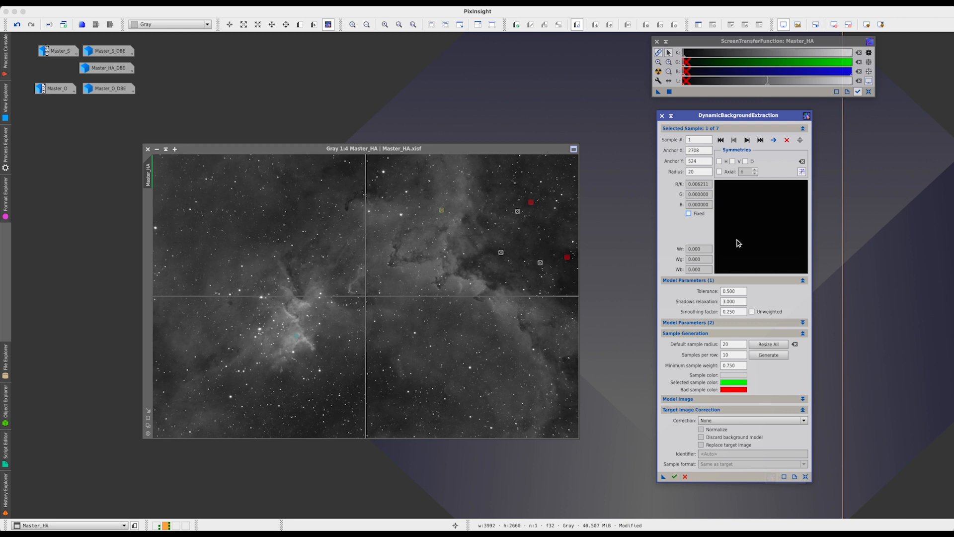
- Compare the first sample at about X 3072, Y 640 and X 1284, Y 1508, leave it beside the bright nebula, and select the second sample
left_click_drag(441, 209, 482, 225)
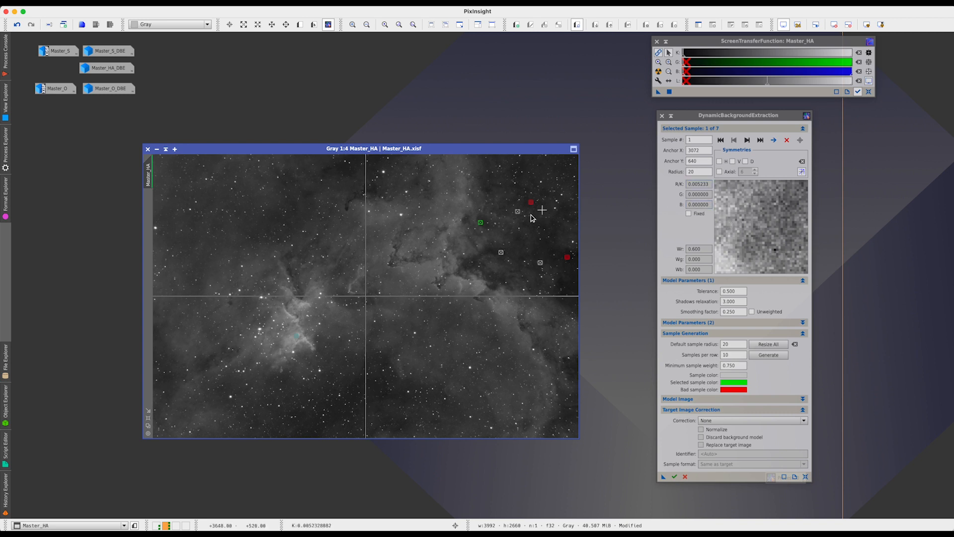
left_click_drag(480, 222, 295, 316)
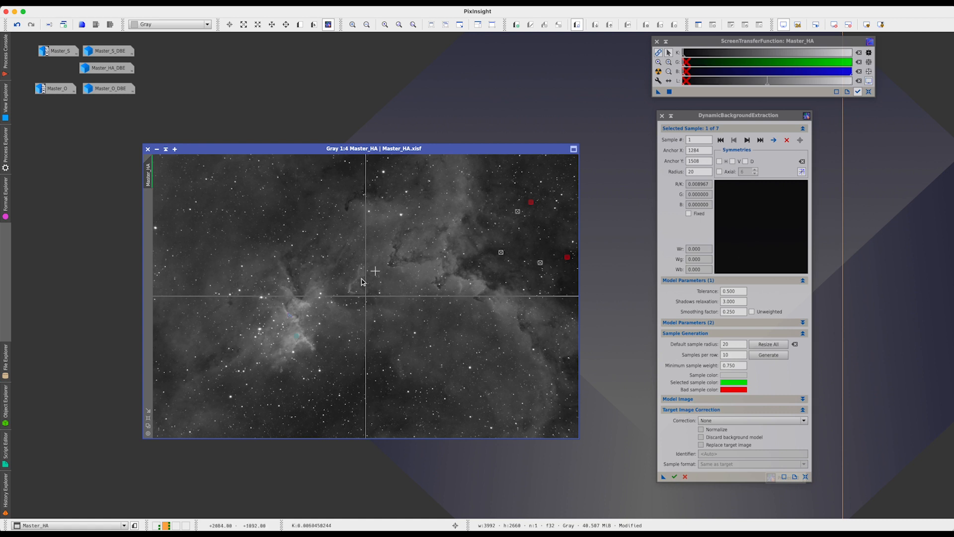
left_click_drag(289, 318, 319, 301)
left_click(517, 212)
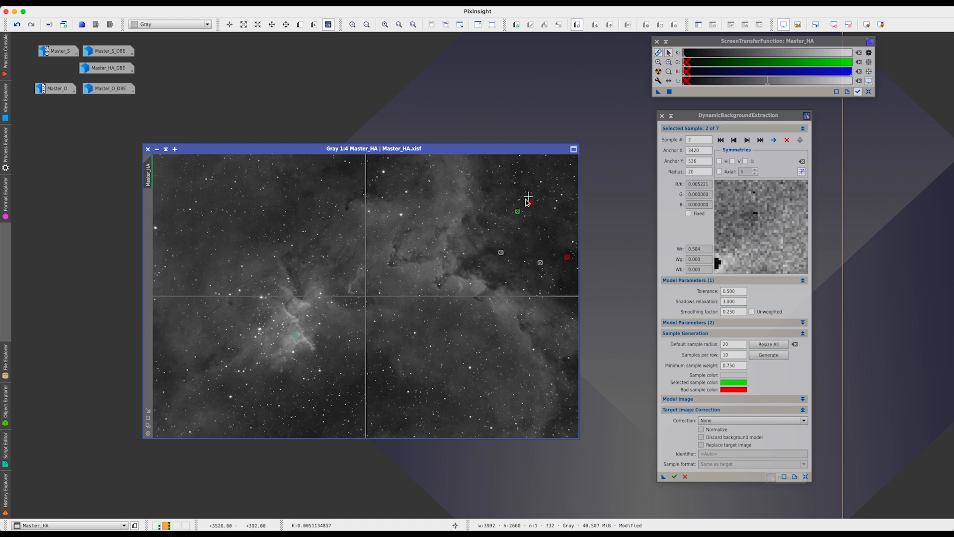
- Set the model tolerance to 5 and resize all samples to the default radius so they are re-evaluated
double_click(739, 291)
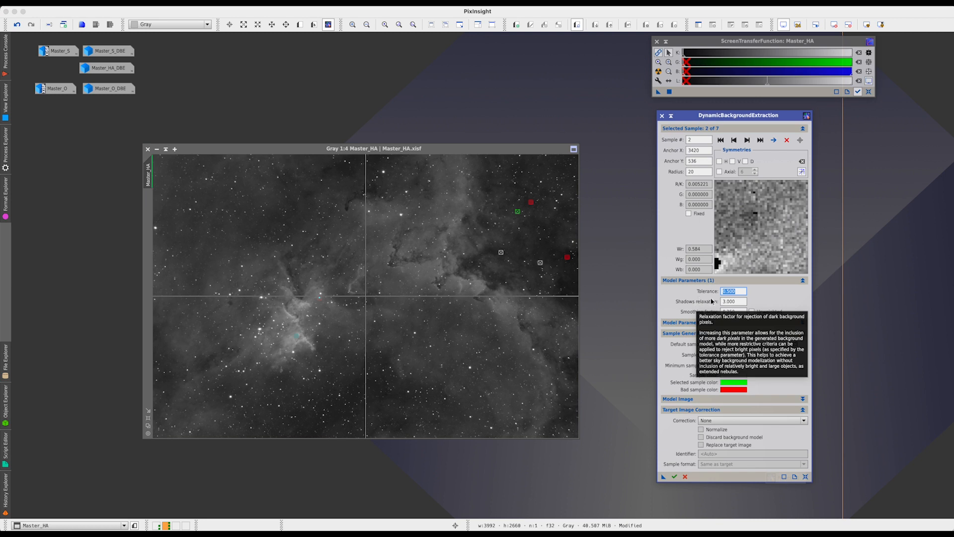
type("5")
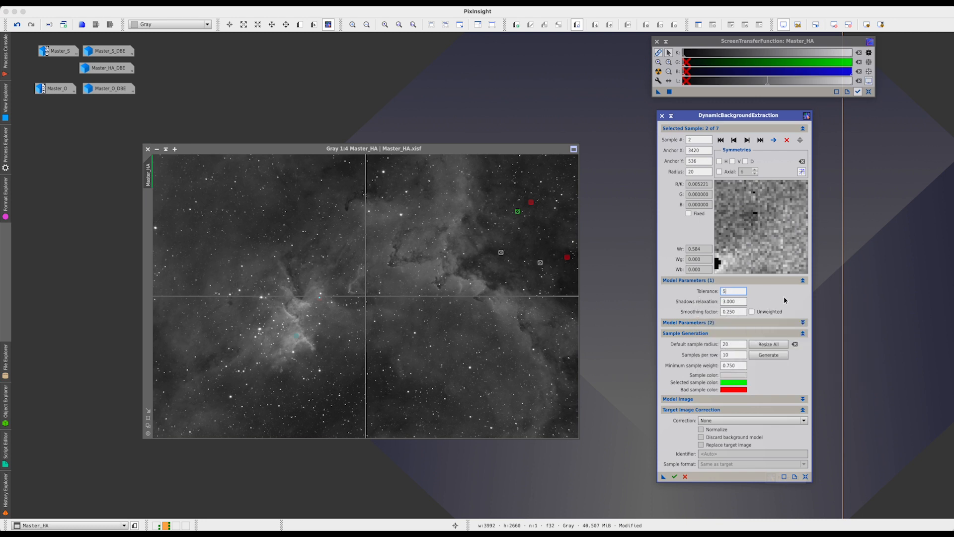
key("Tab")
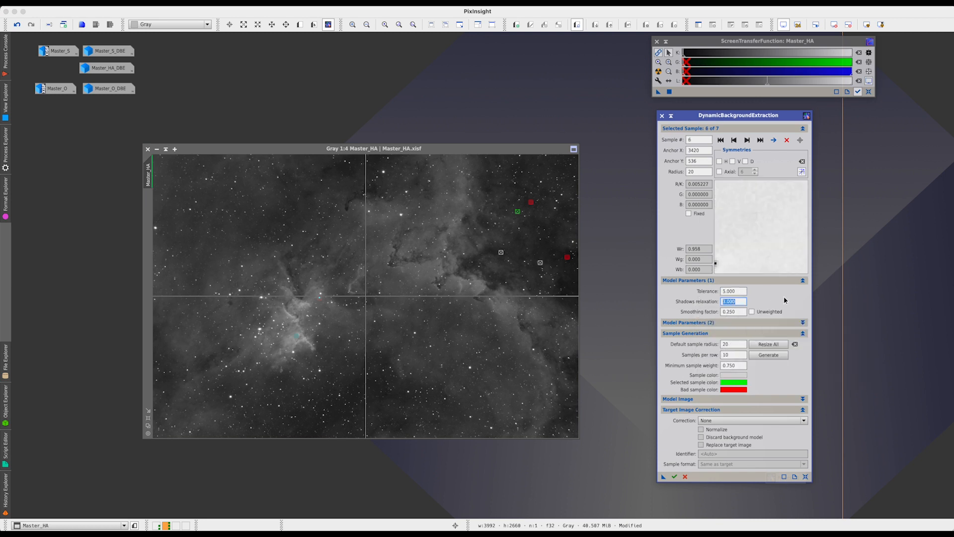
left_click(771, 345)
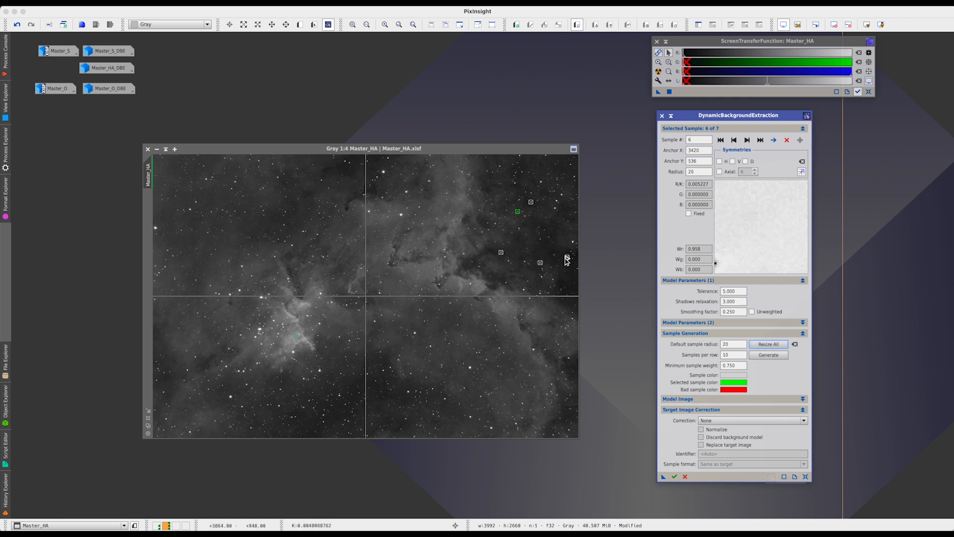
- Move the fifth sample to about X 3780, Y 504, and apply a tolerance of 3 to all samples
left_click(531, 204)
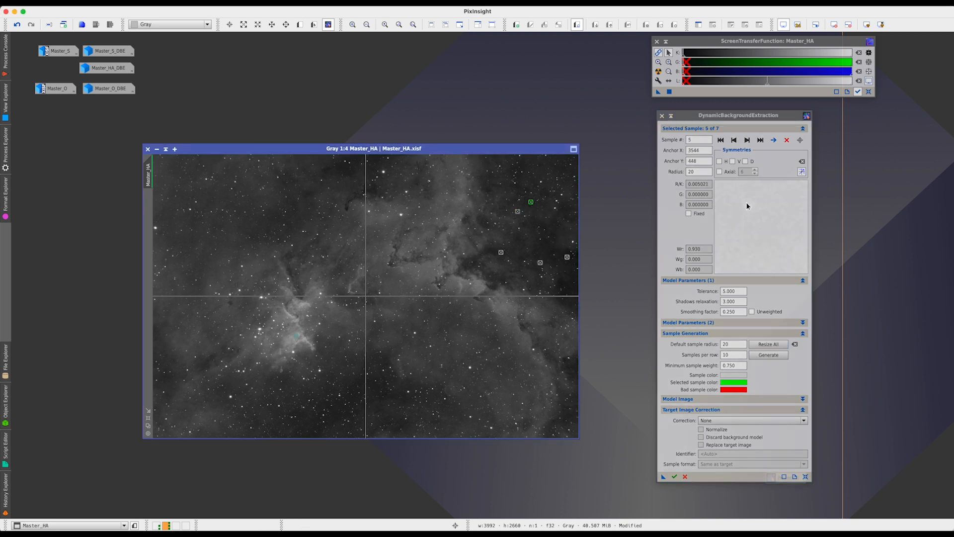
left_click_drag(531, 203, 556, 210)
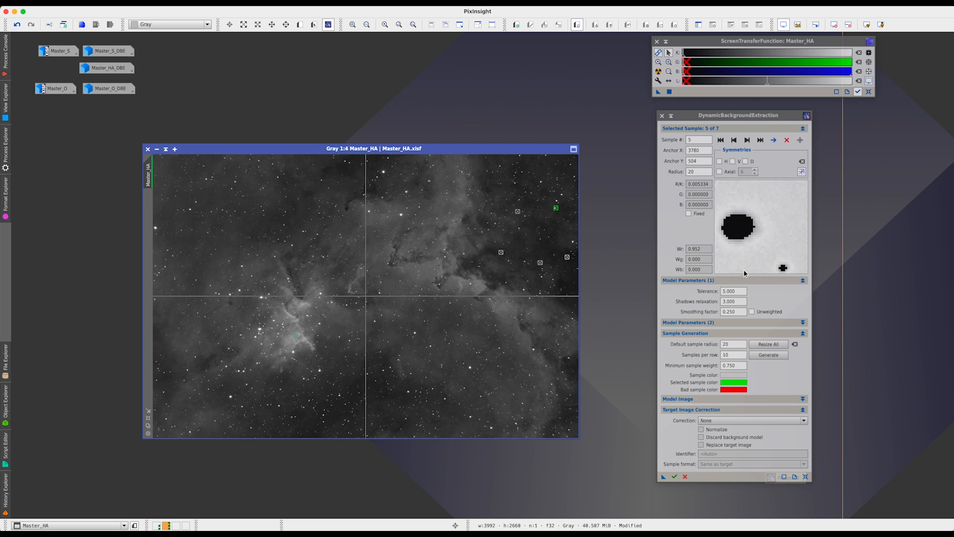
left_click(739, 292)
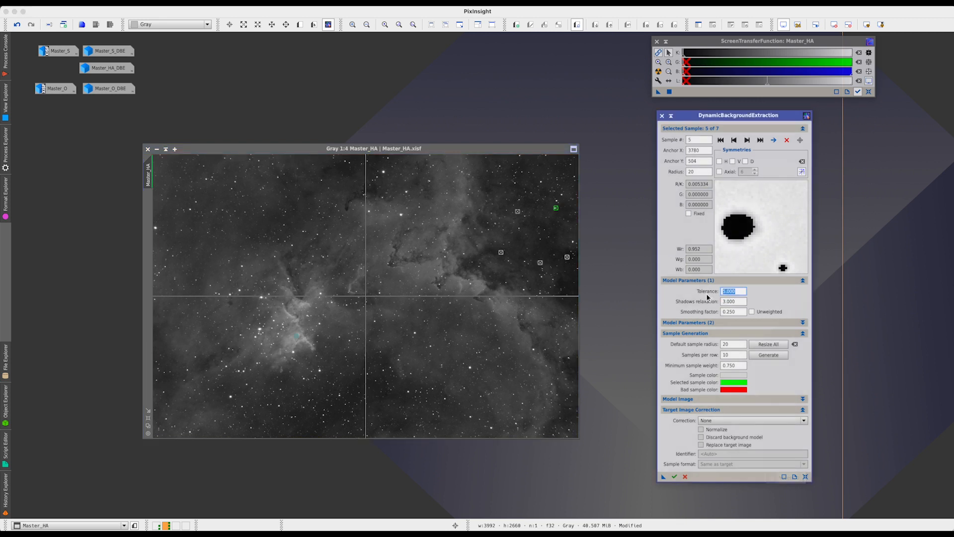
type("3")
key("Tab")
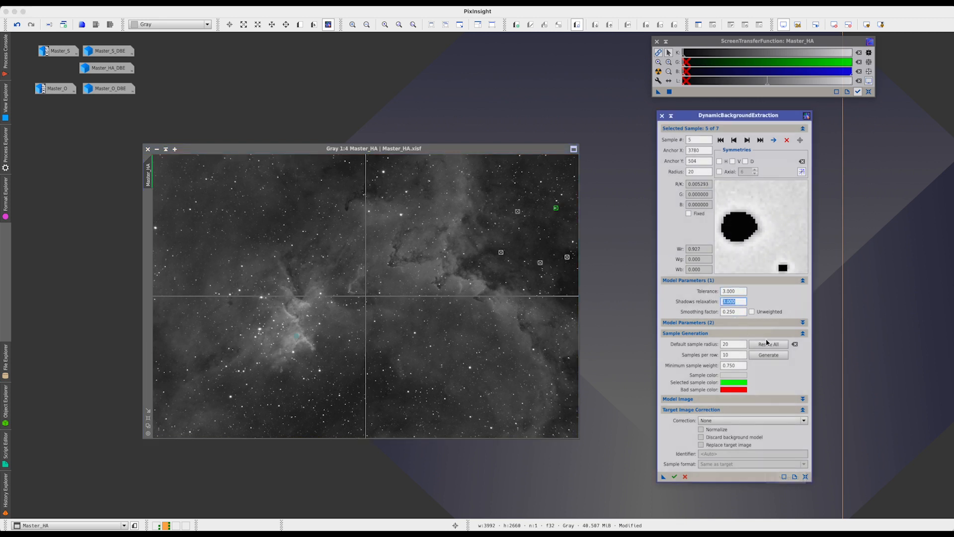
left_click(769, 344)
- Set the model tolerance to 1
double_click(727, 291)
type("1")
key("Tab")
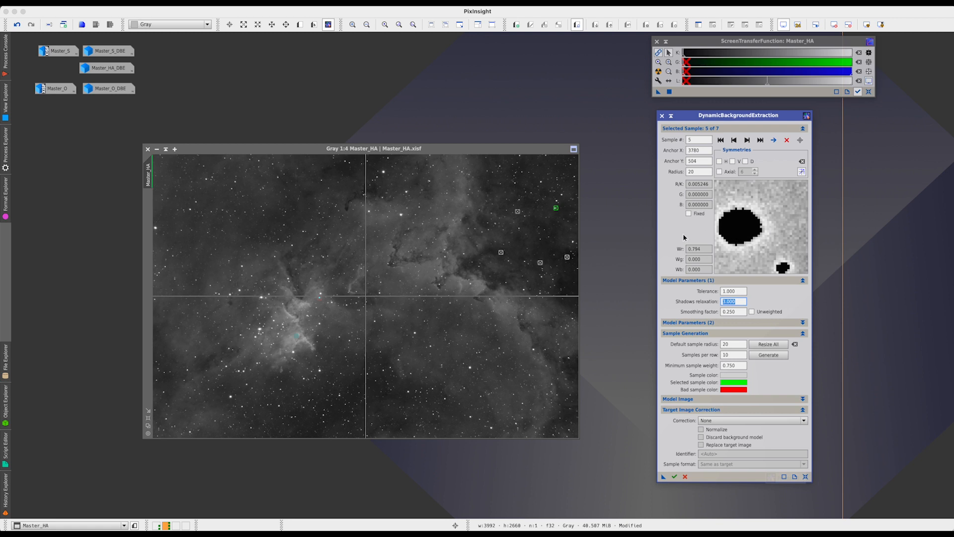
- Try the fifth sample at about X 3788, Y 620 and X 3788, Y 440, and place it near the image's upper-right corner at X 3948, Y 144
left_click_drag(556, 207, 557, 220)
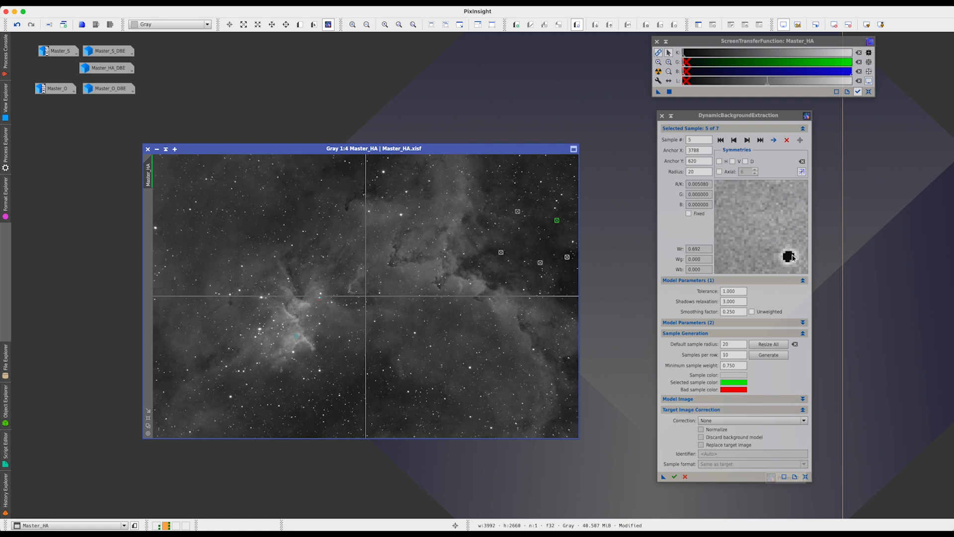
left_click_drag(559, 225, 558, 202)
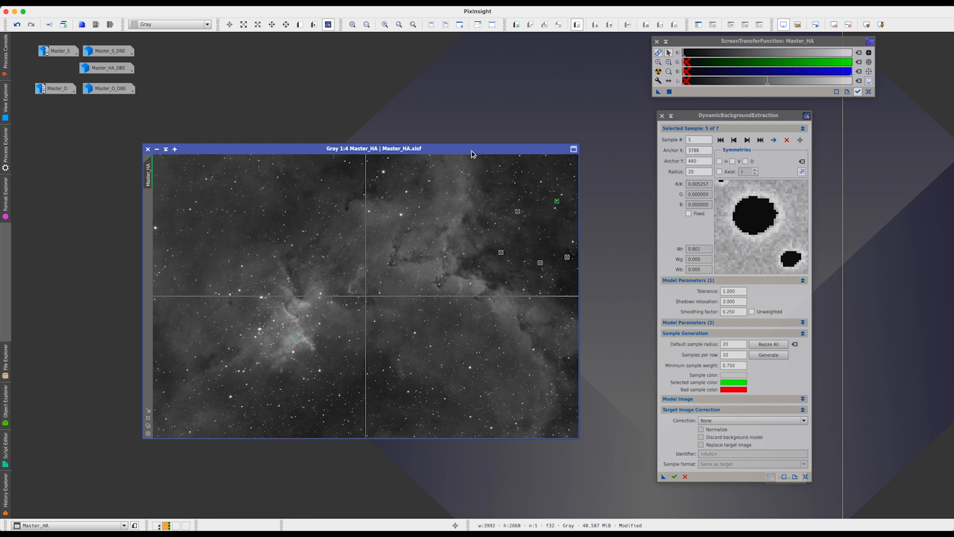
left_click_drag(471, 148, 430, 118)
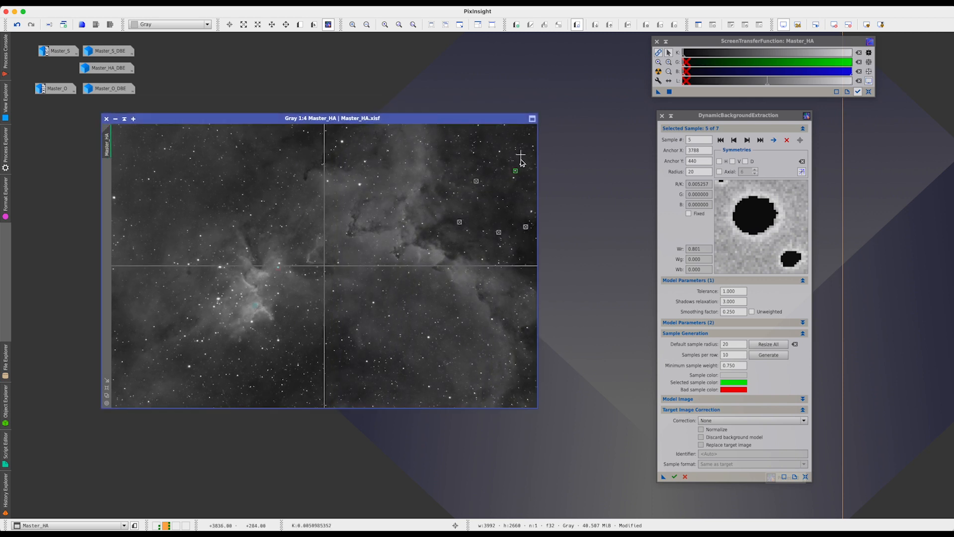
left_click_drag(515, 172, 532, 142)
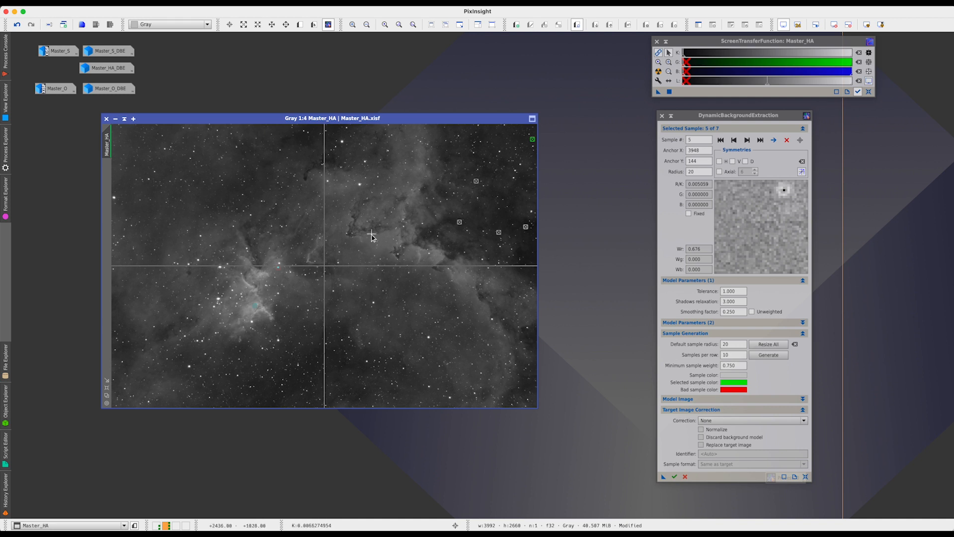
- Place an eighth sample at about X 3044, Y 1608, and nudge the sixth to X 3896, Y 948 and the fifth to X 3956, Y 144
left_click(403, 290)
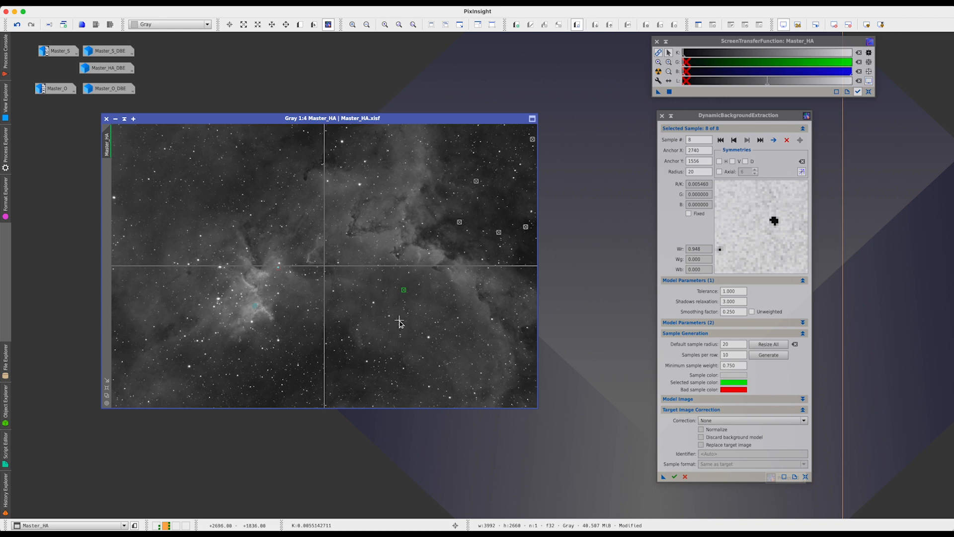
left_click_drag(405, 292, 436, 296)
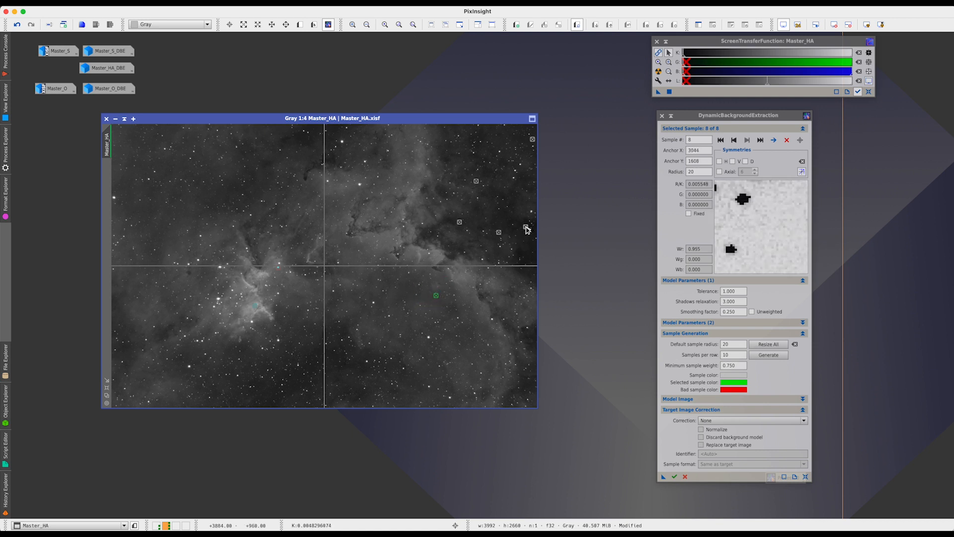
left_click_drag(527, 229, 529, 228)
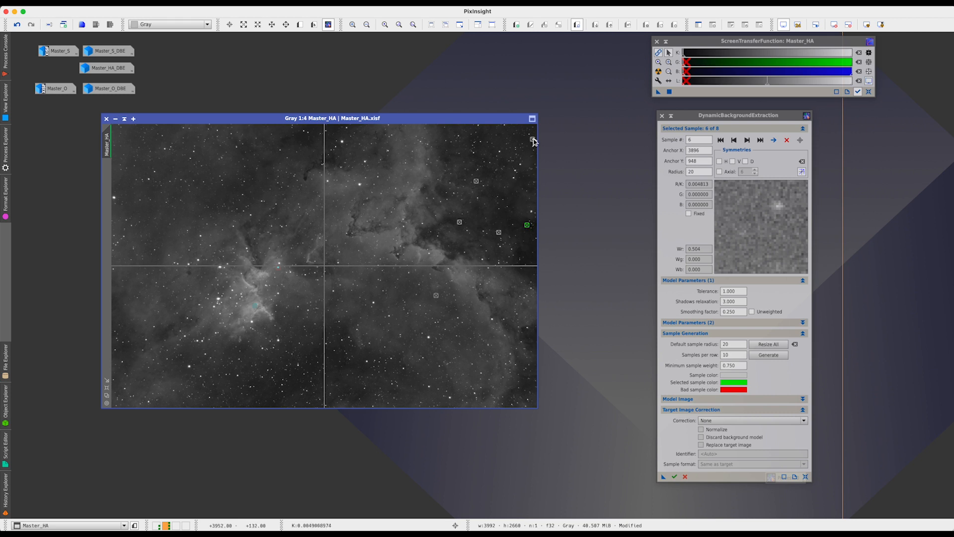
left_click_drag(533, 141, 534, 141)
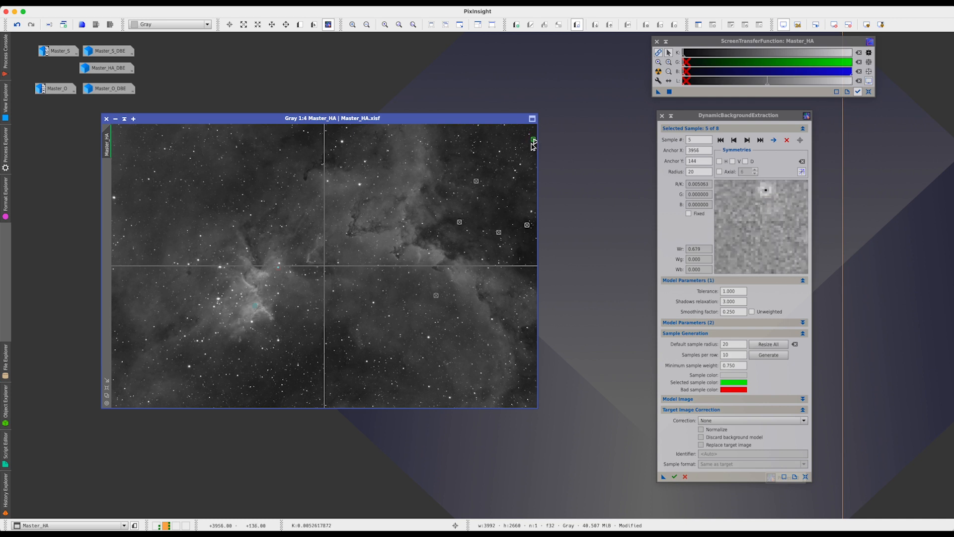
- Reposition the second sample, the sixth to about X 3896, Y 940, the third to X 2980, Y 1024, and the fourth to X 3188, Y 916
left_click_drag(504, 191, 527, 225)
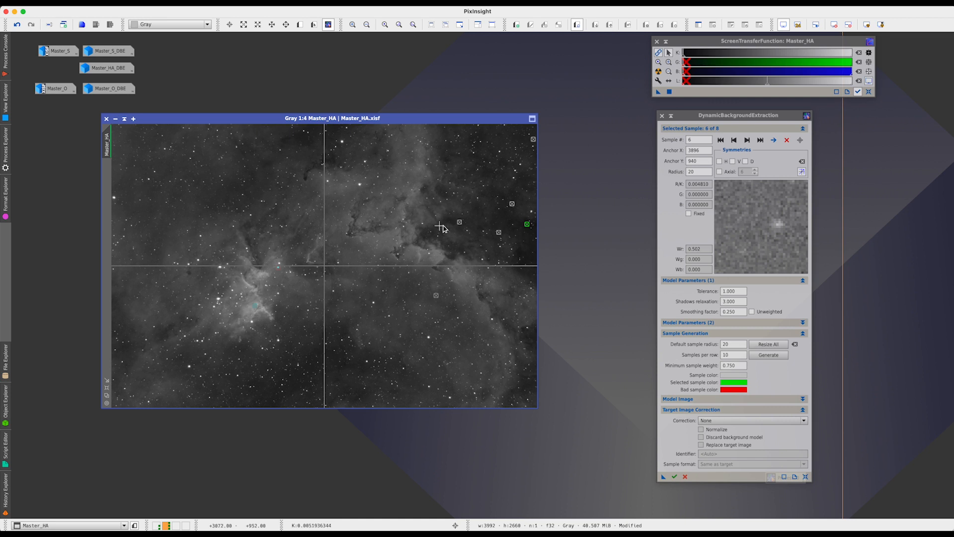
left_click_drag(460, 224, 431, 236)
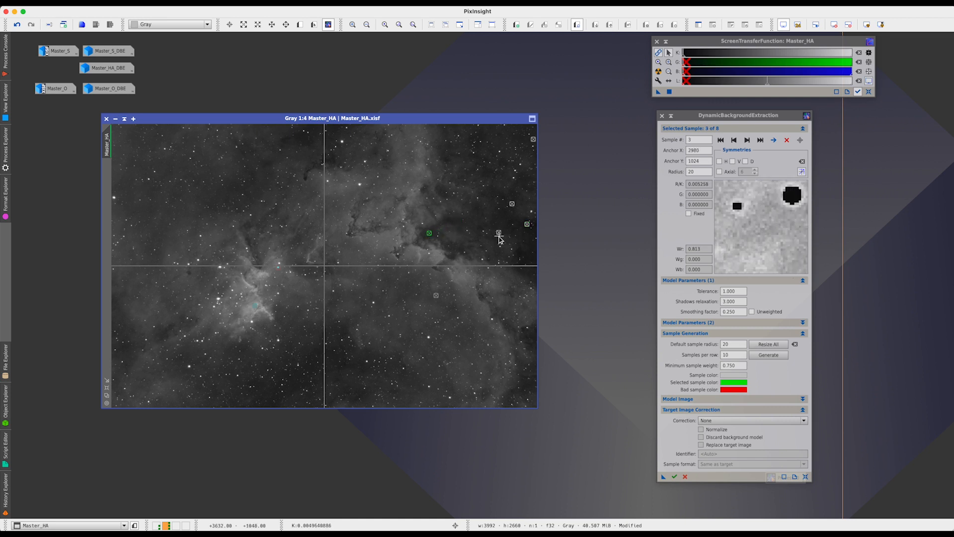
left_click_drag(500, 235, 452, 224)
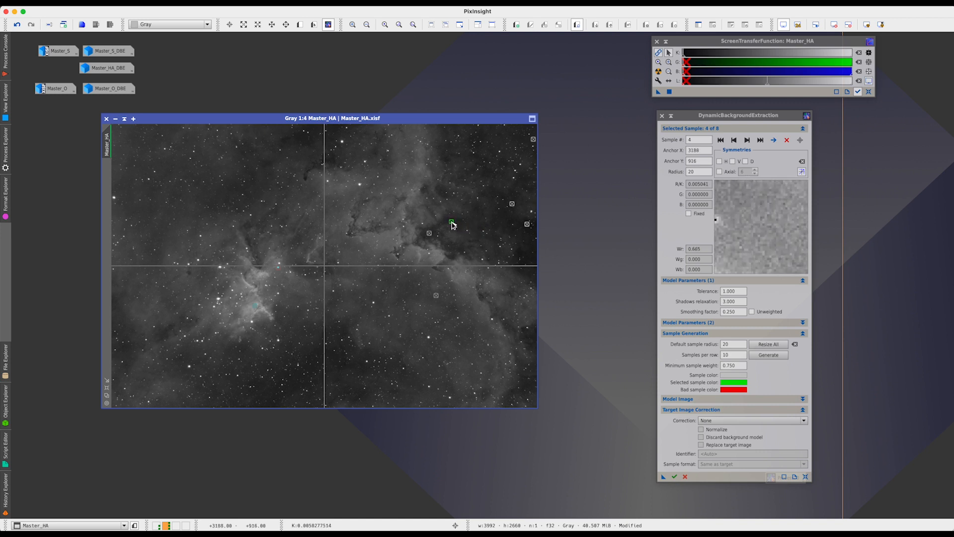
- Add a ninth sample near the image's right edge at about X 3848, Y 1224, and move the eighth to about X 3964, Y 1980
left_click(436, 297)
left_click(522, 255)
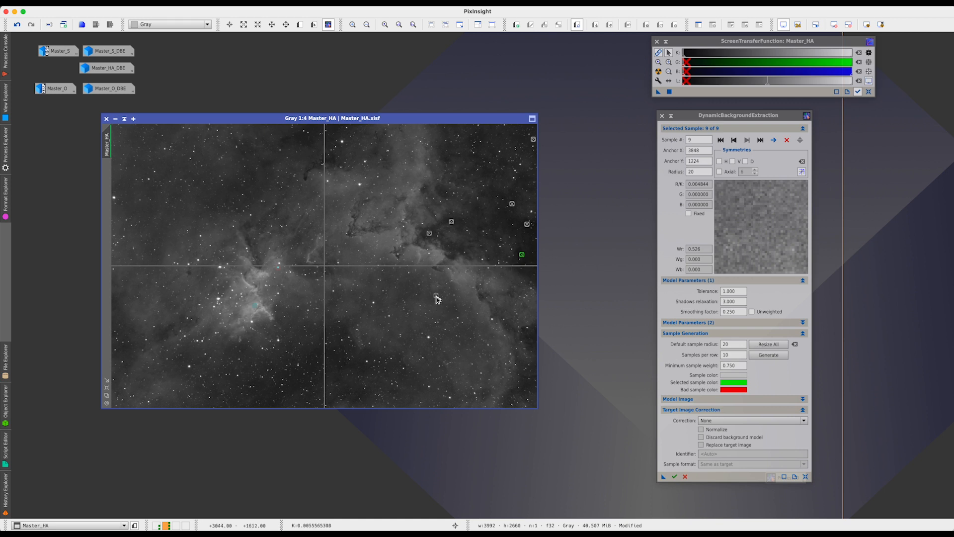
left_click_drag(435, 296, 534, 336)
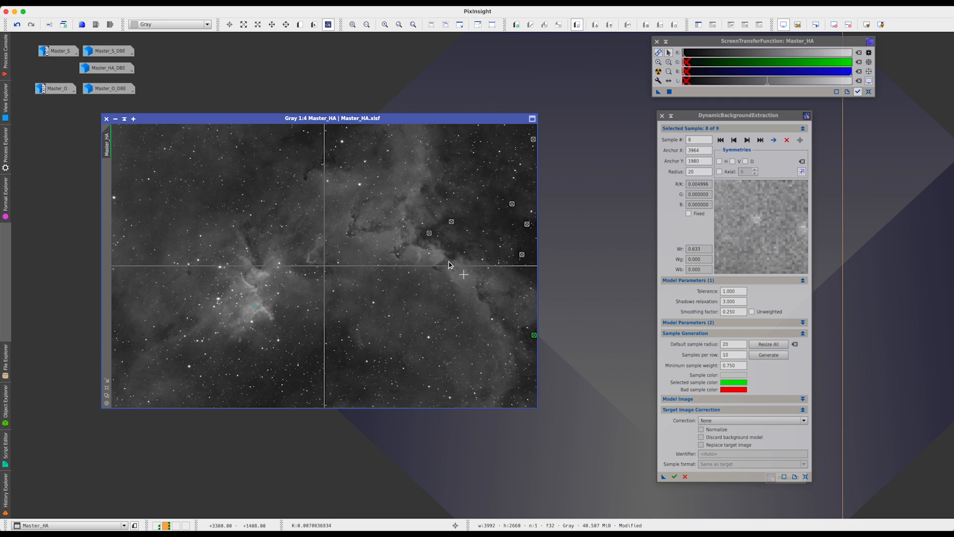
- Place six samples in the dark area below the nebula, rising diagonally from about X 1468, Y 2620 to X 2044, Y 2168
left_click(267, 403)
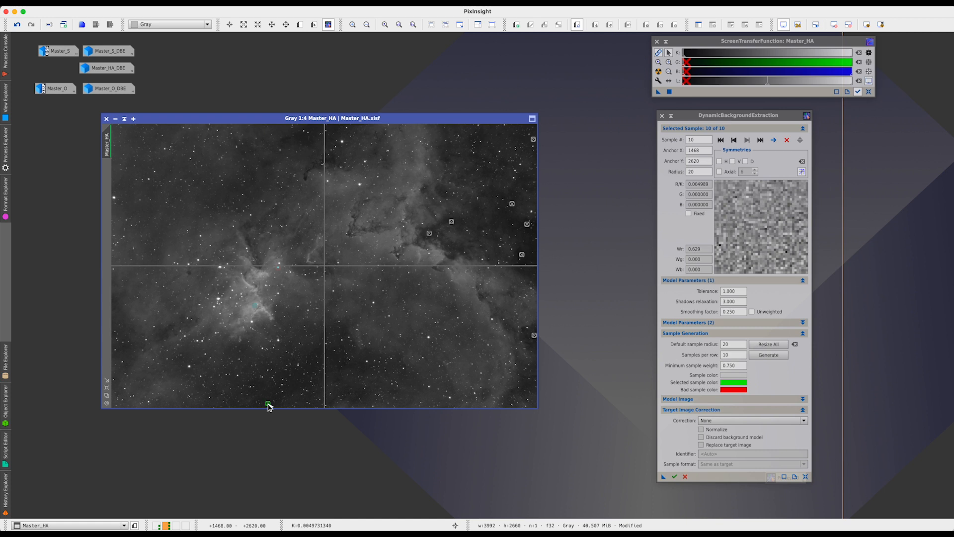
left_click(288, 388)
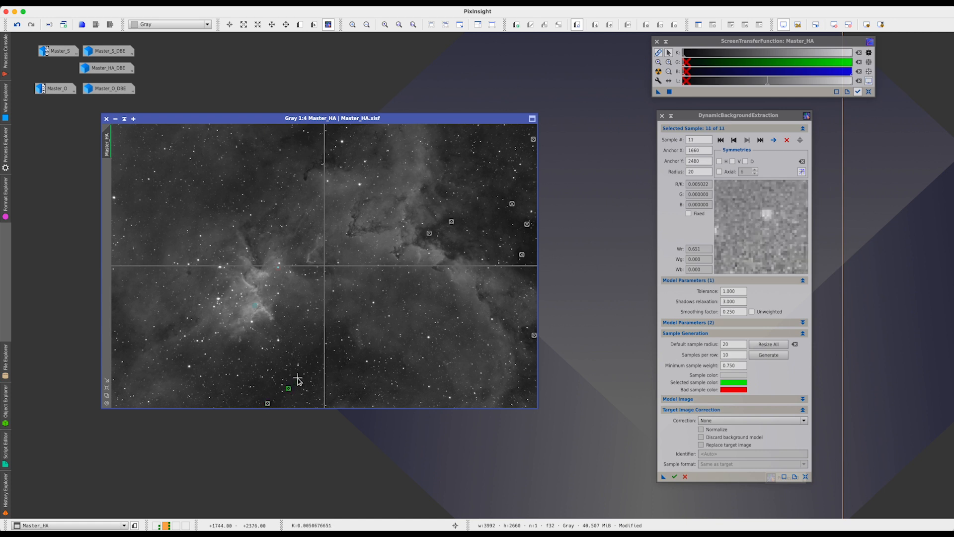
left_click(298, 377)
left_click(311, 362)
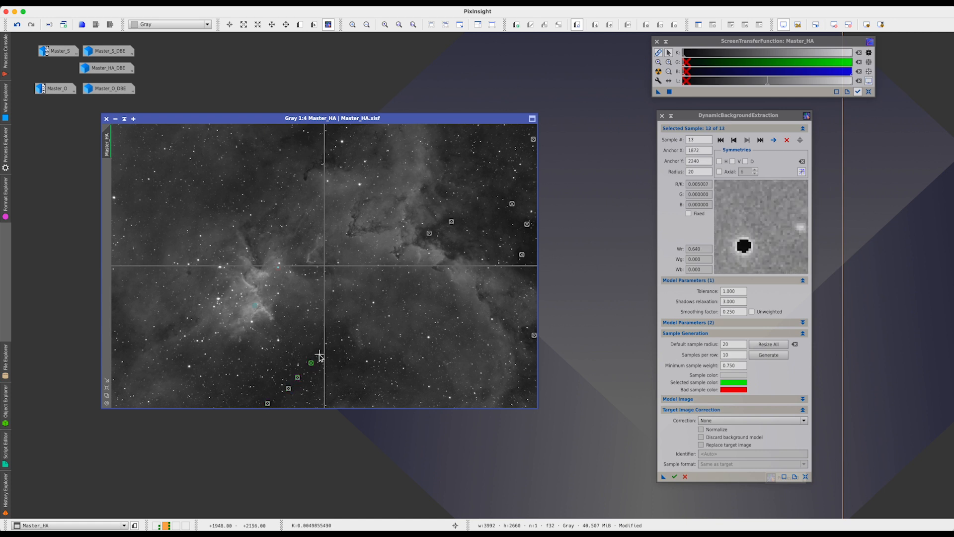
left_click(319, 353)
left_click(329, 356)
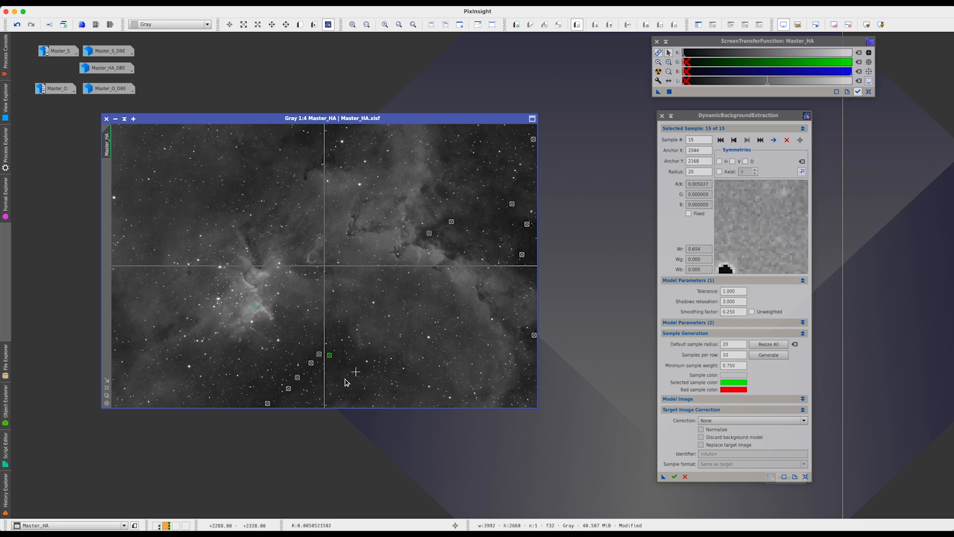
- Place three samples near the image's lower-left edge, ending at about X 20, Y 1932, and two farther up, ending at X 328, Y 804
left_click(125, 346)
left_click(115, 346)
left_click(113, 329)
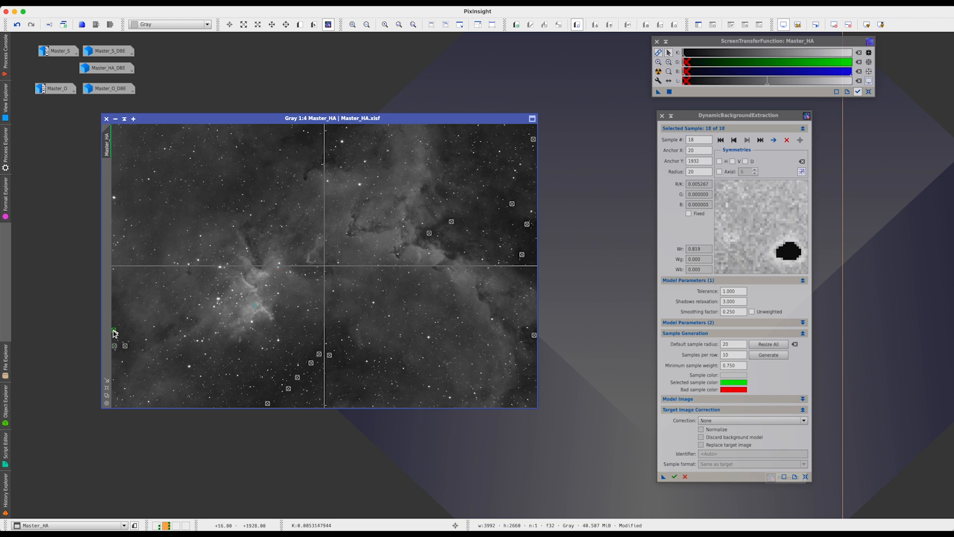
left_click(114, 208)
left_click(146, 210)
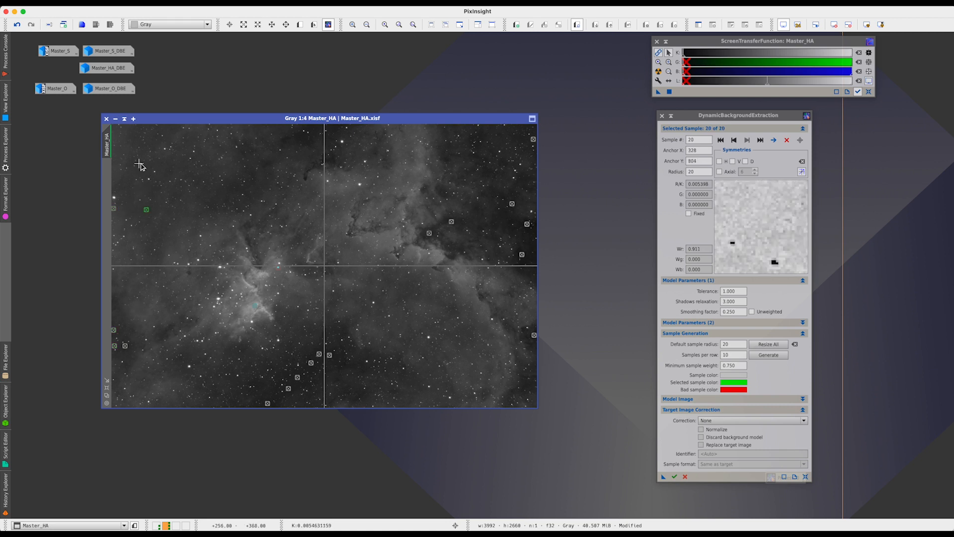
- Place seven samples across the image's upper-left area, including about X 1120, Y 564, X 556, Y 24, X 512, Y 424 and X 156, Y 384
left_click(224, 198)
left_click(232, 184)
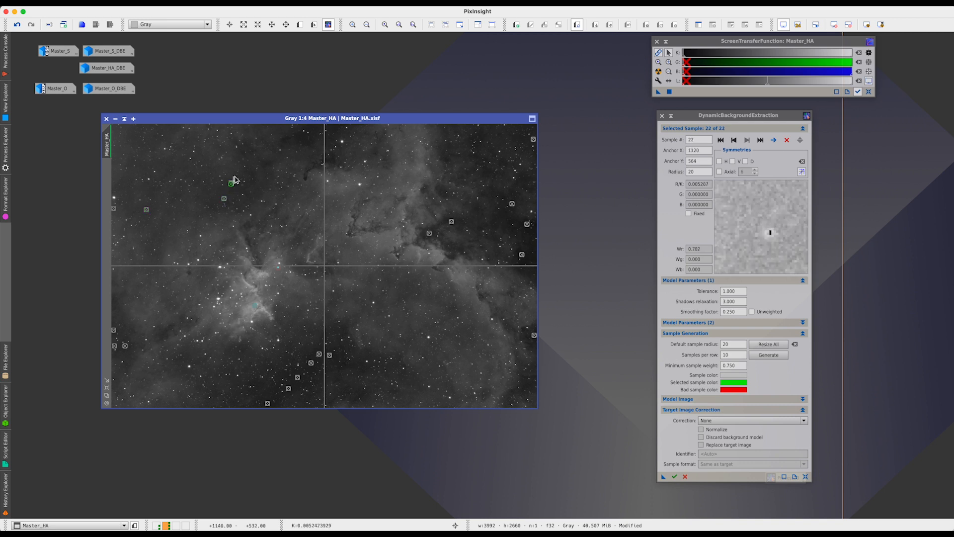
left_click(241, 150)
left_click(171, 127)
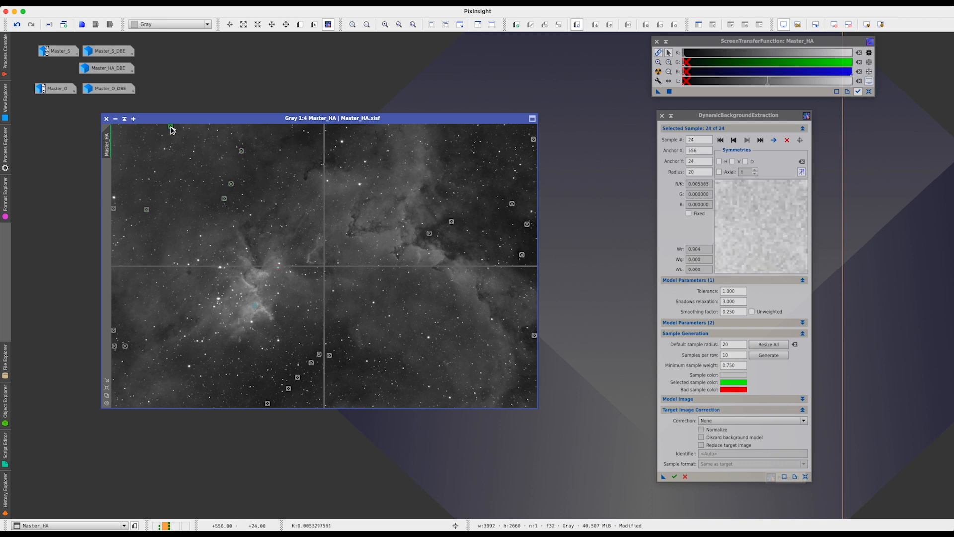
left_click(131, 133)
left_click(166, 169)
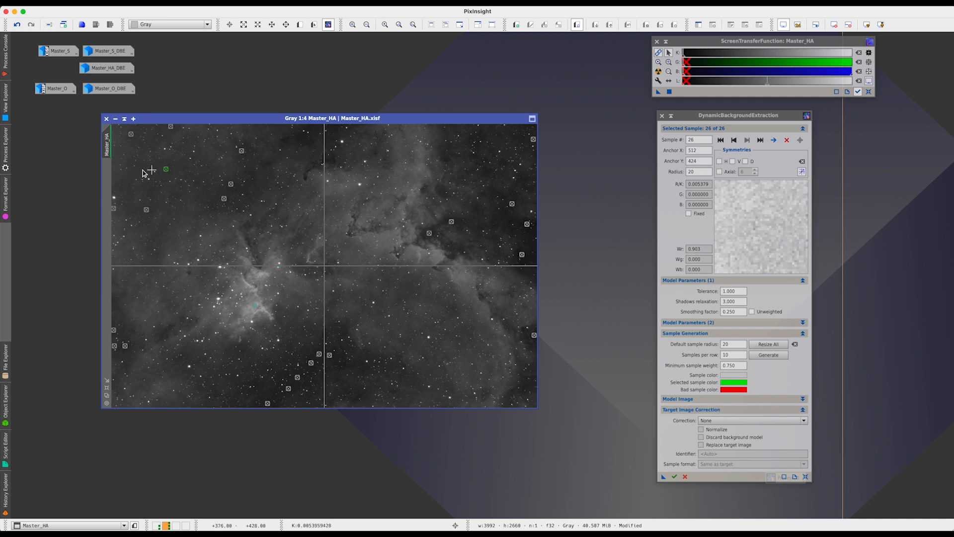
left_click(128, 165)
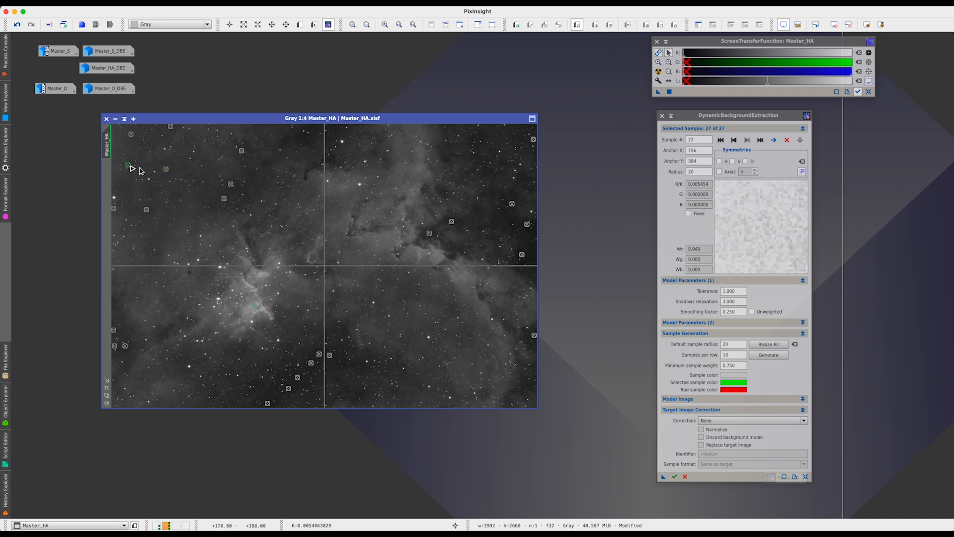
- Place four samples near the image's top centre, down to about X 2060, Y 312, and one near its lower-right corner at X 3896, Y 2448
left_click(310, 127)
left_click(304, 138)
left_click(331, 128)
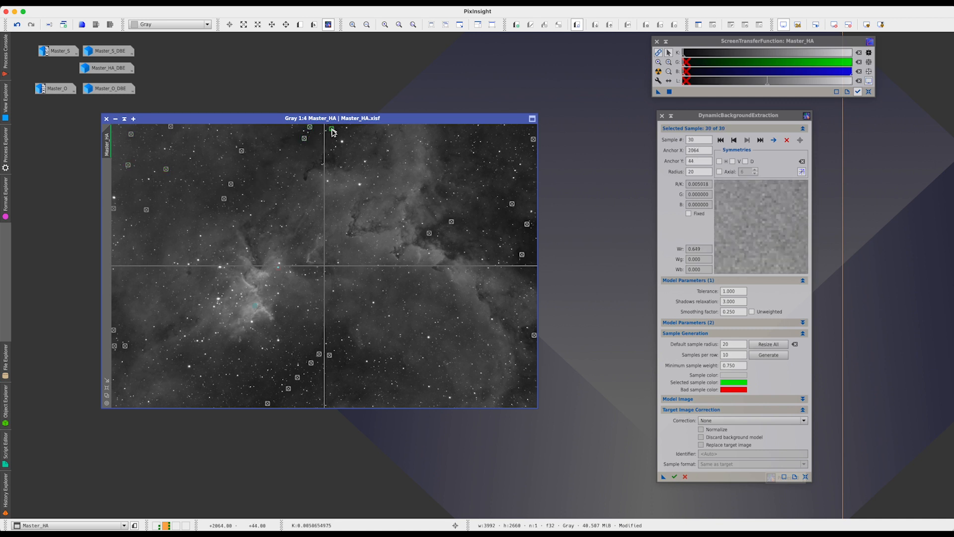
left_click(331, 158)
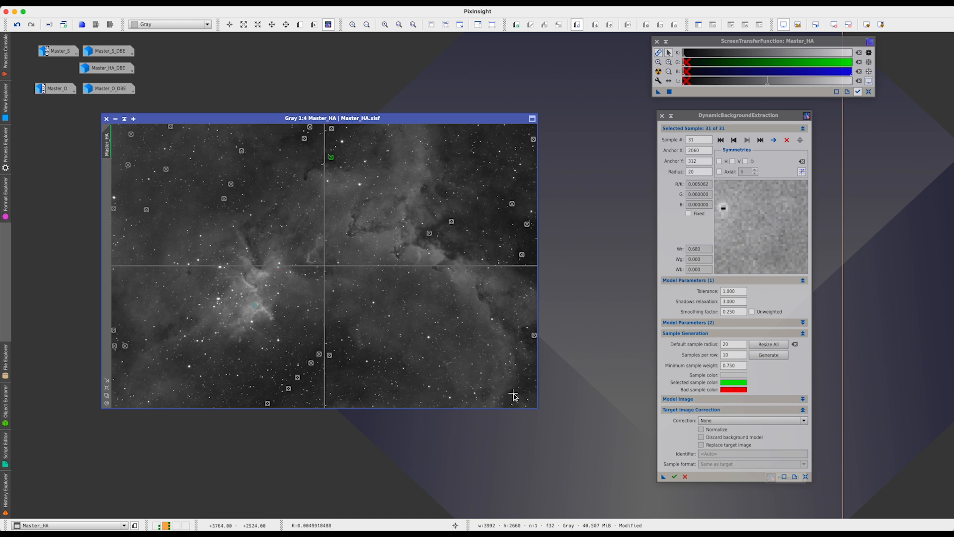
left_click(527, 385)
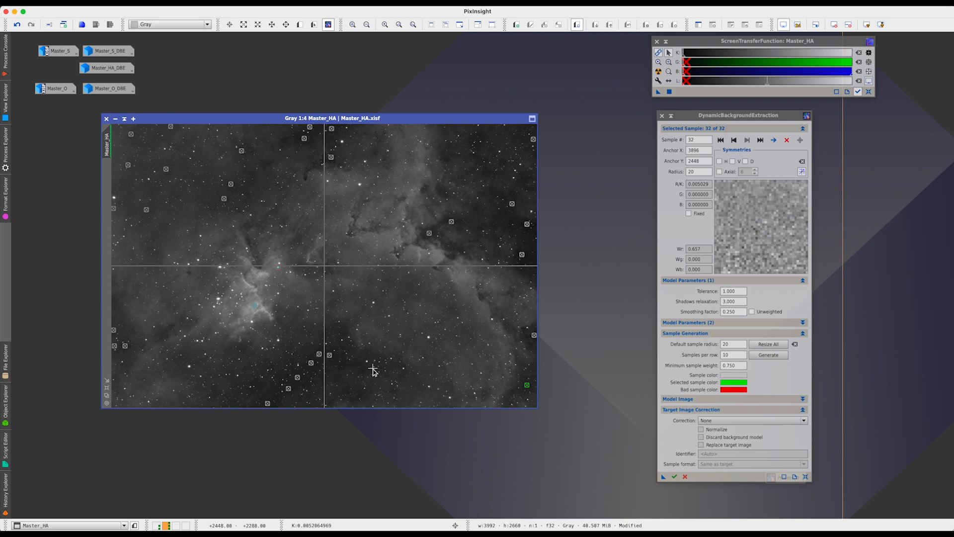
- Move the seventh sample to about X 484, Y 1968, and the first from the nebula core to about X 3180, Y 1244
left_click(166, 336)
left_click_drag(165, 337, 163, 334)
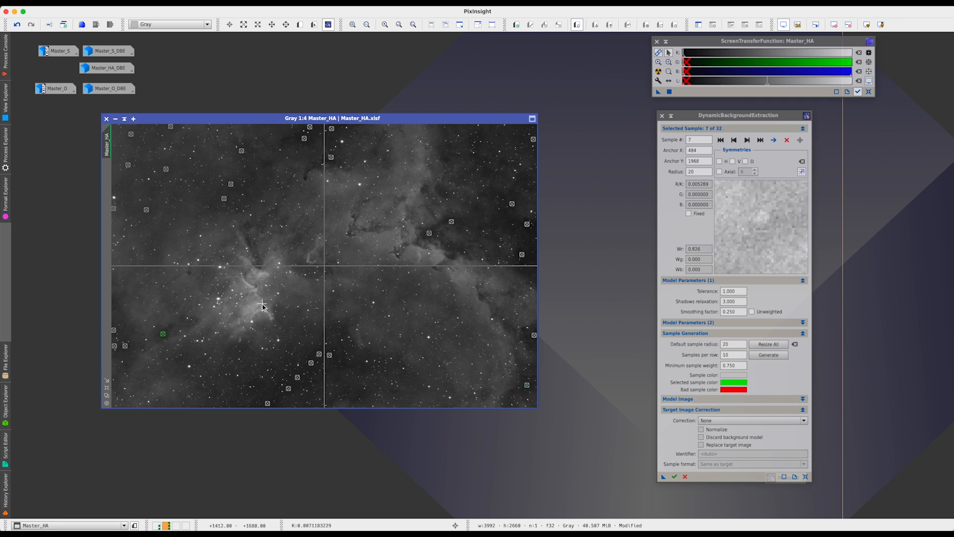
left_click_drag(277, 271, 452, 259)
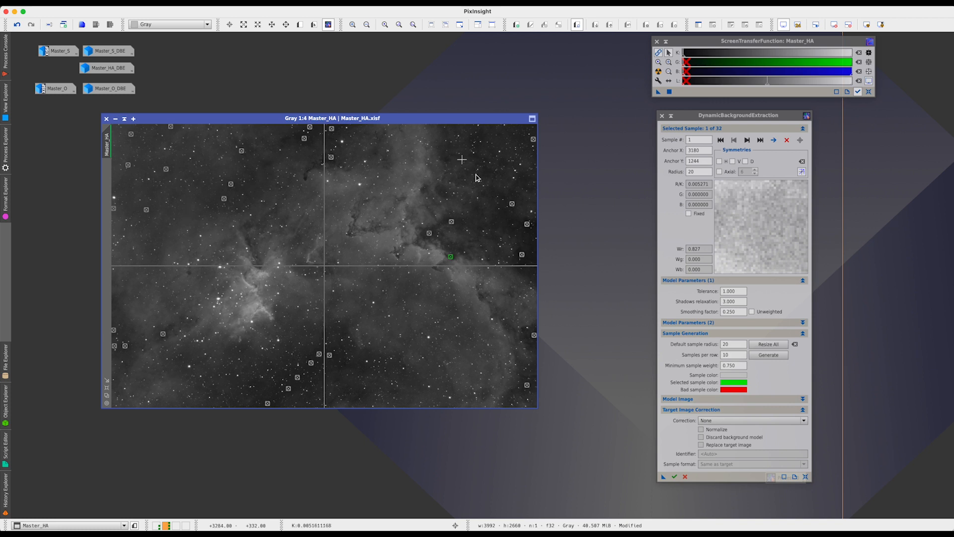
- Cancel the current background extraction session and start a new DynamicBackgroundExtraction on the Master_HA image
left_click(685, 476)
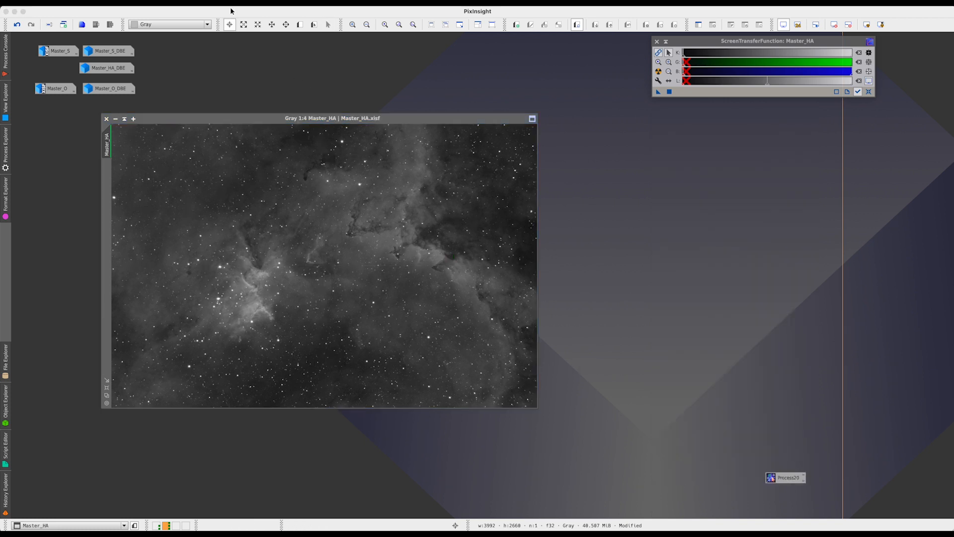
left_click(202, 6)
mouse_move(214, 12)
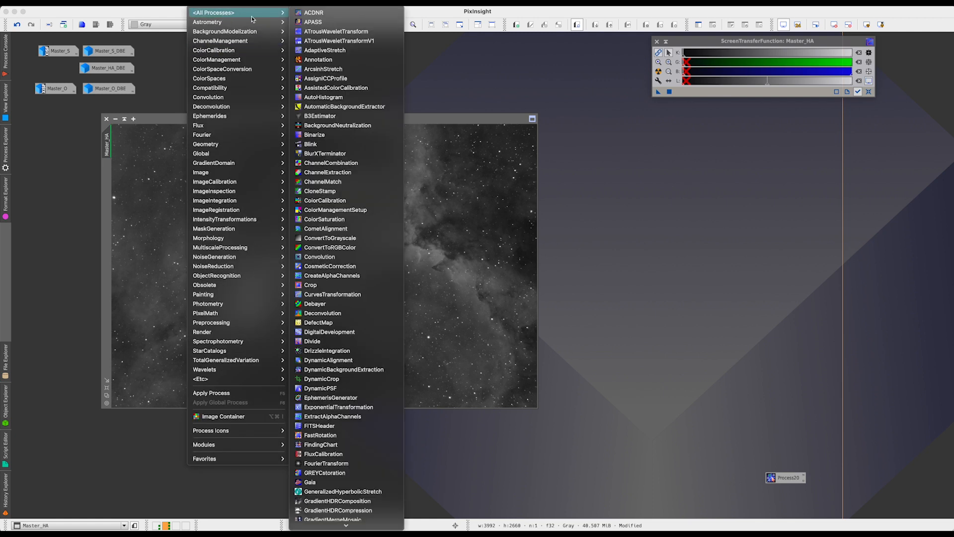
left_click(343, 369)
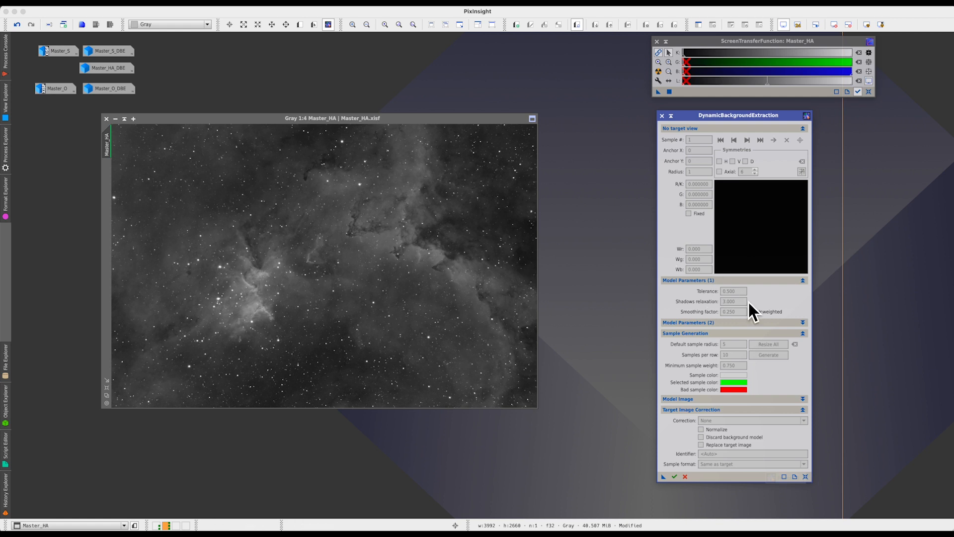
left_click(437, 248)
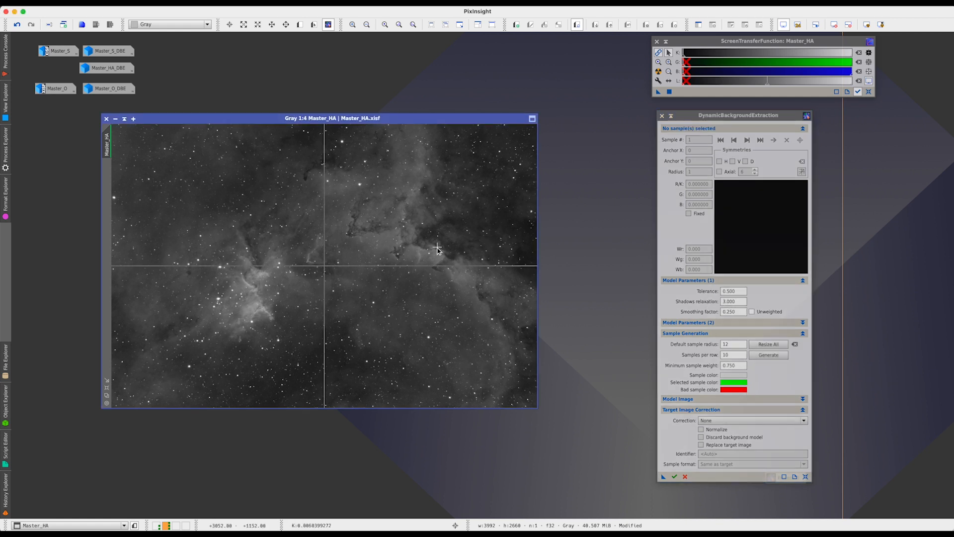
- Place a first sample near the image's right edge at about X 3852, Y 1228, and set the tolerance to 5
left_click(739, 293)
left_click_drag(737, 292, 708, 293)
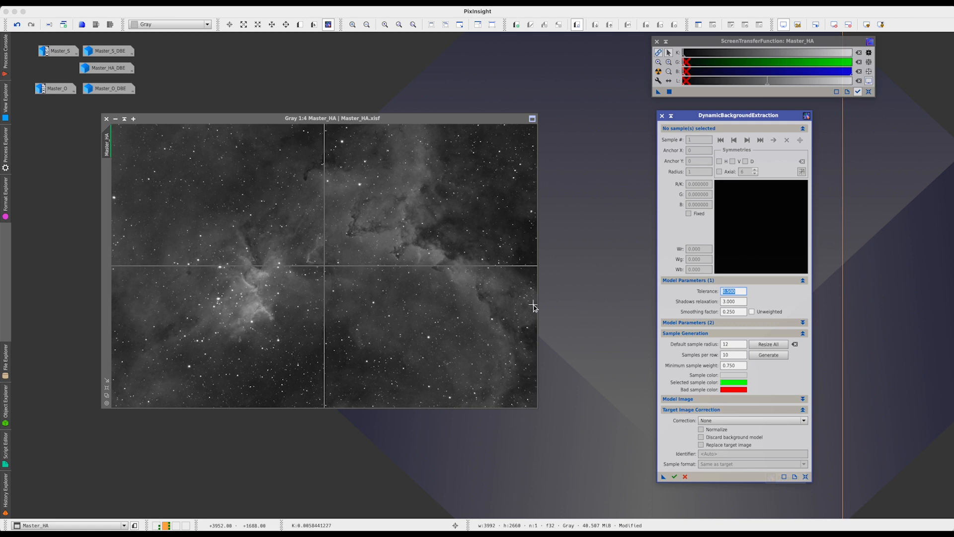
left_click(522, 255)
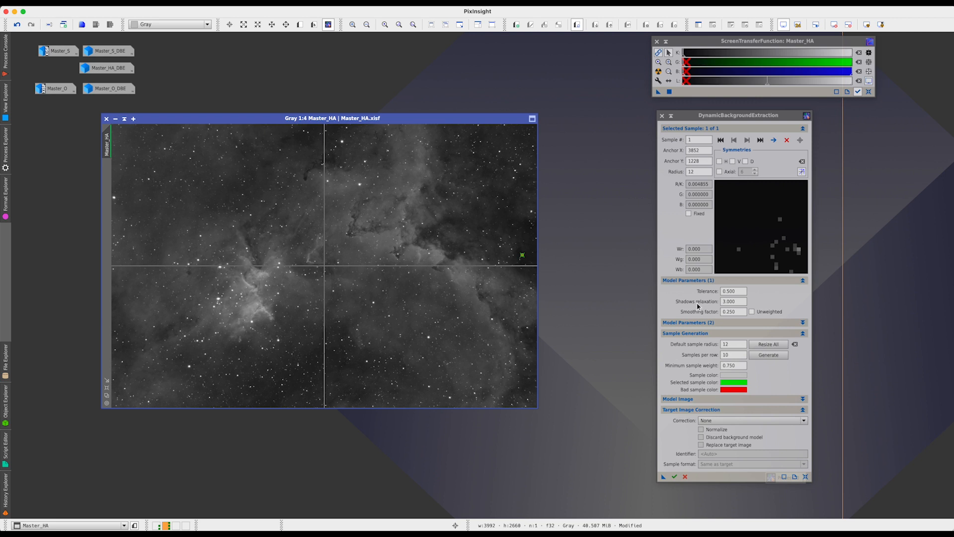
mouse_move(736, 305)
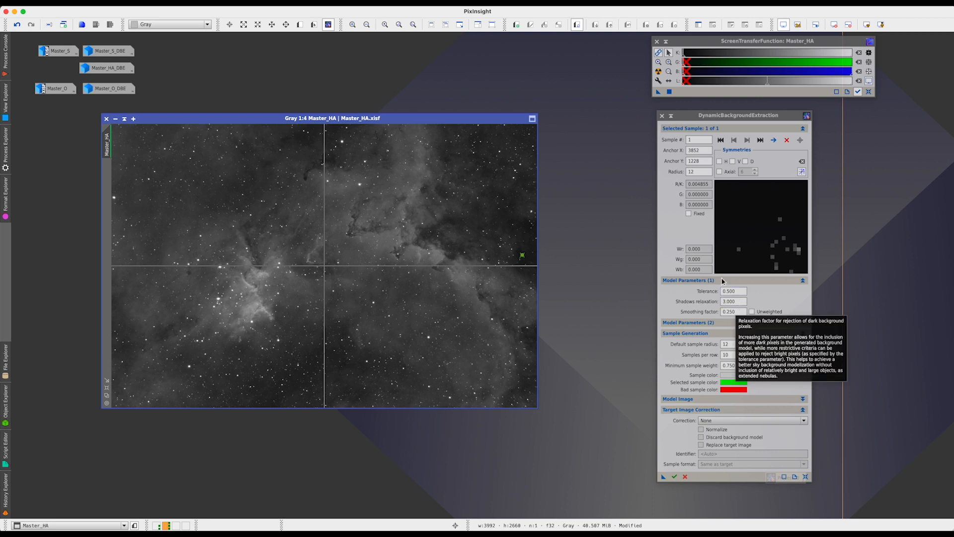
left_click(732, 292)
type("5")
key("Tab")
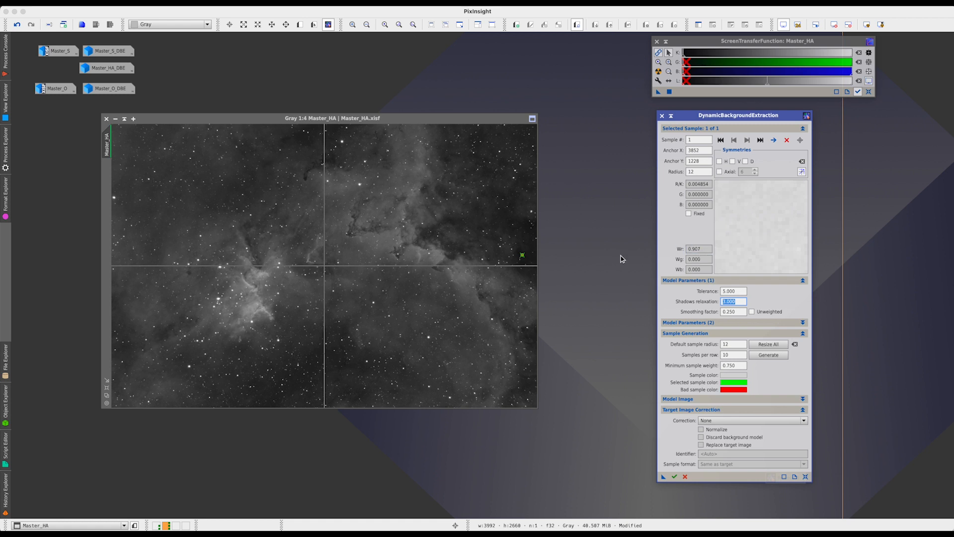
- Add a second sample at about X 3620, Y 876 and a third on the bright nebula at X 2976, Y 1264, checking the first in between
left_click(497, 218)
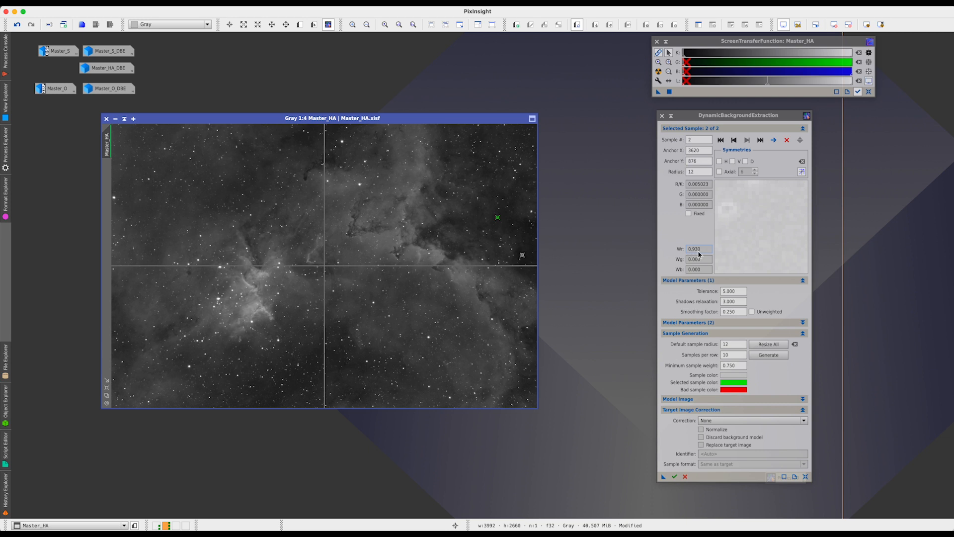
left_click(522, 256)
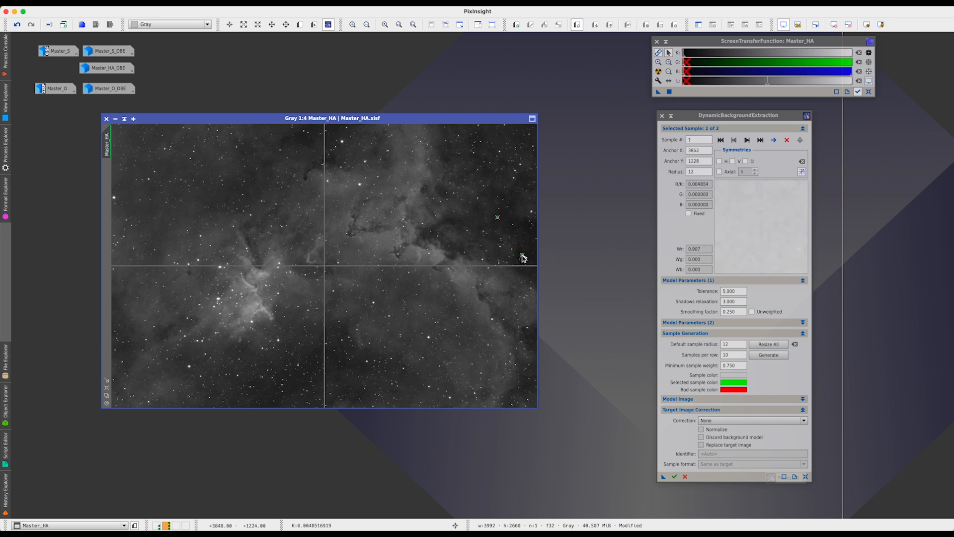
left_click(430, 261)
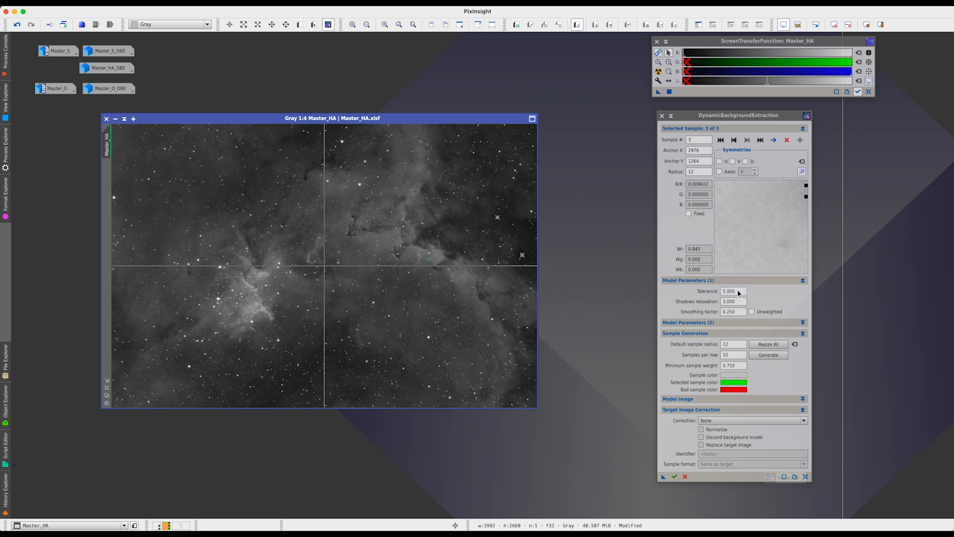
- Set the model tolerance to 1 and select the first sample to inspect its weight
left_click_drag(738, 292, 715, 293)
type("1")
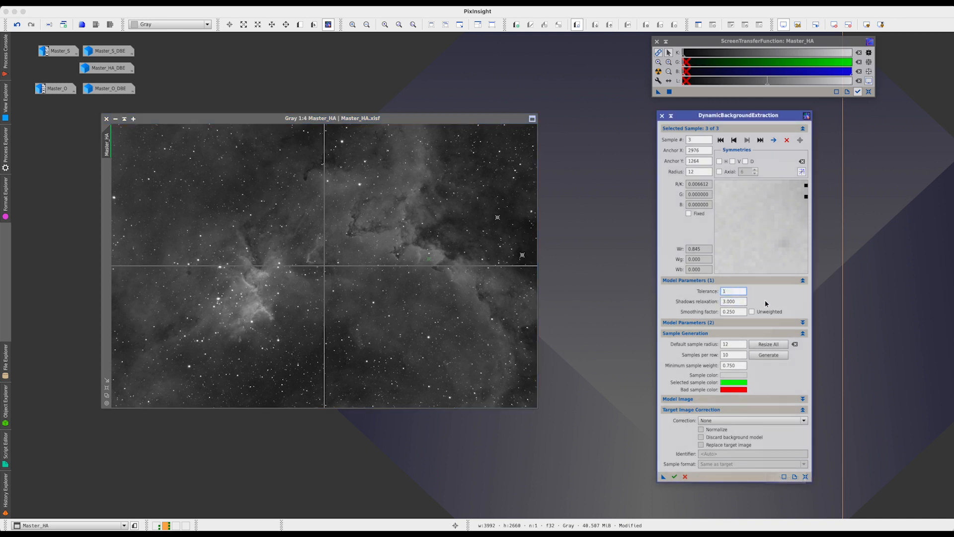
key("Tab")
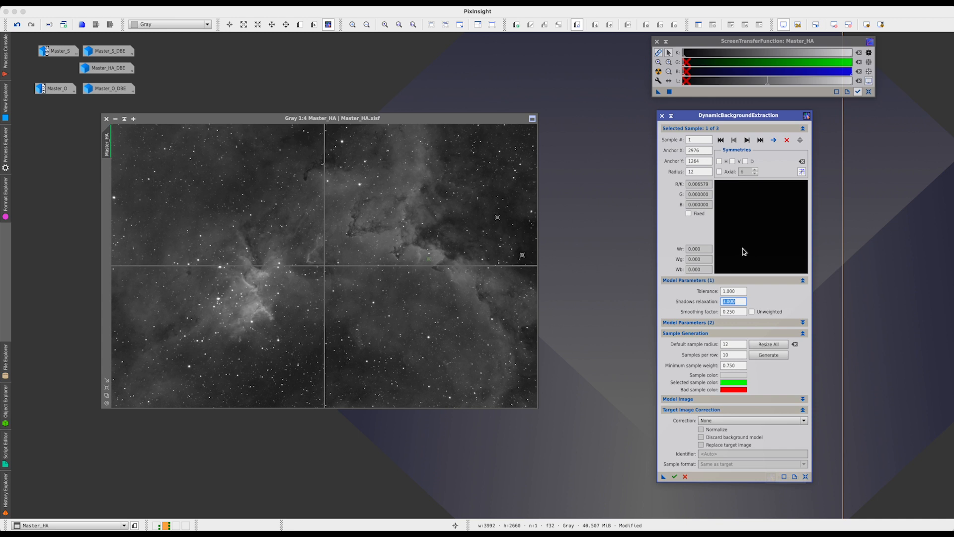
left_click(522, 256)
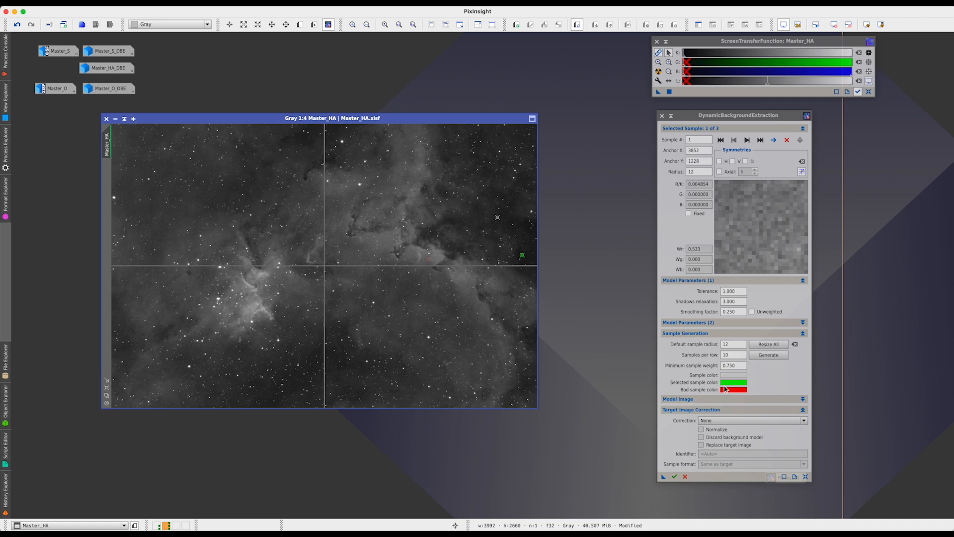
- Try the third sample at about X 1768, Y 1356, X 2692, Y 1768 and X 1316, Y 1732, and leave it at X 1296, Y 2168
left_click(400, 272)
left_click_drag(373, 279, 301, 271)
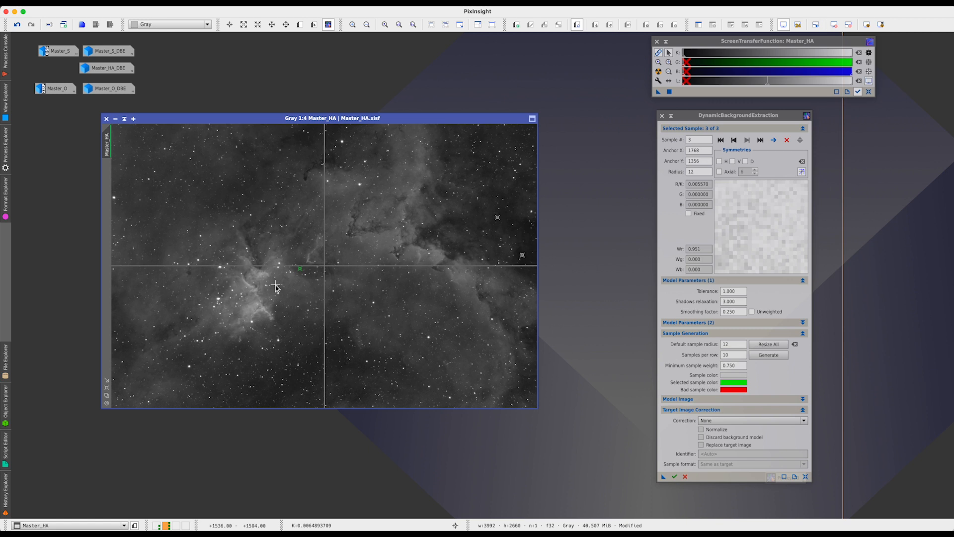
mouse_move(300, 270)
left_mouse_down()
mouse_move(405, 308)
mouse_move(400, 315)
left_mouse_up()
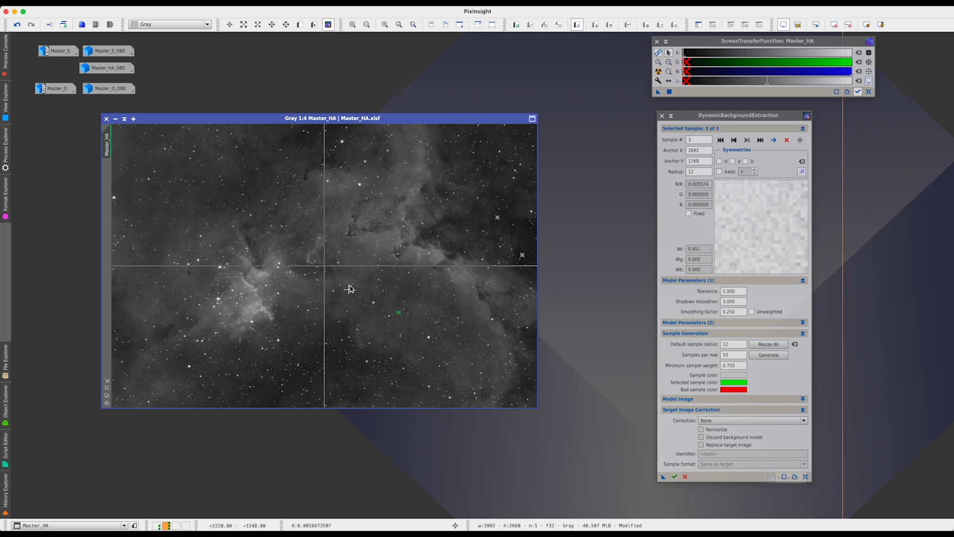
left_click_drag(398, 312, 252, 311)
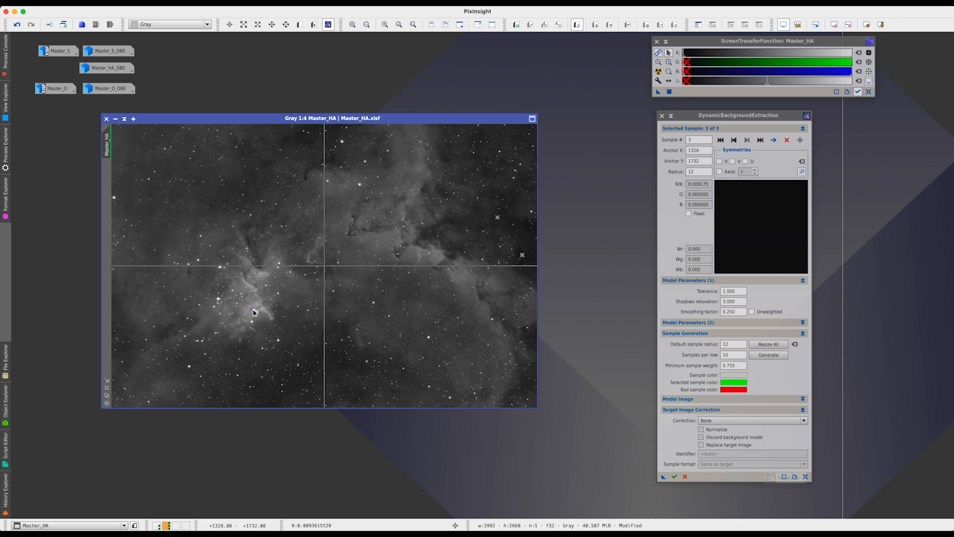
left_click_drag(255, 312, 251, 358)
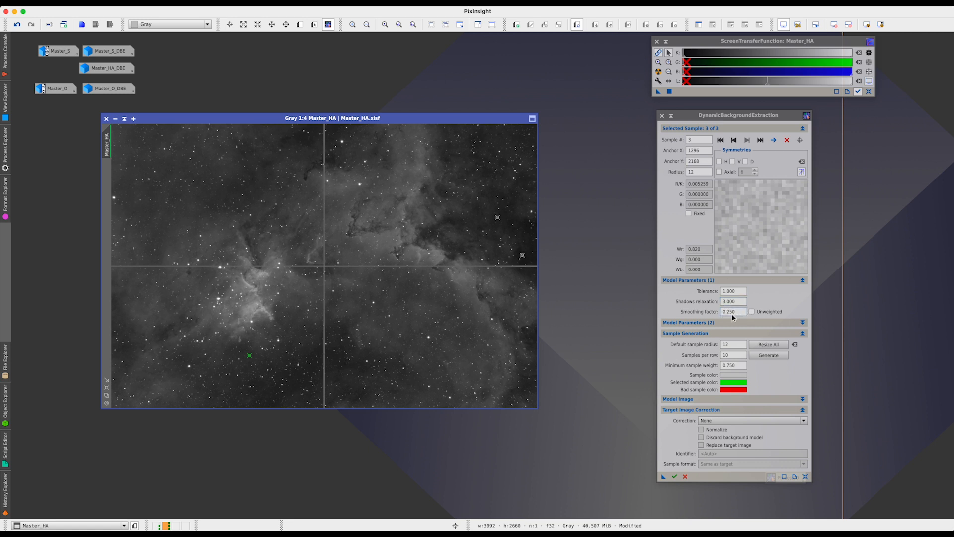
- Set the model's smoothing factor to 0.5 and its tolerance to 5
mouse_move(732, 318)
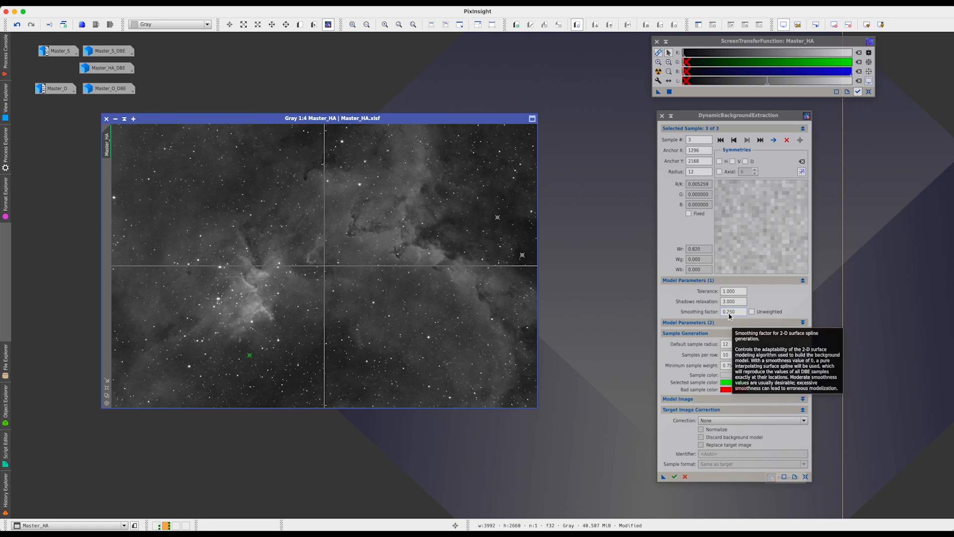
double_click(733, 313)
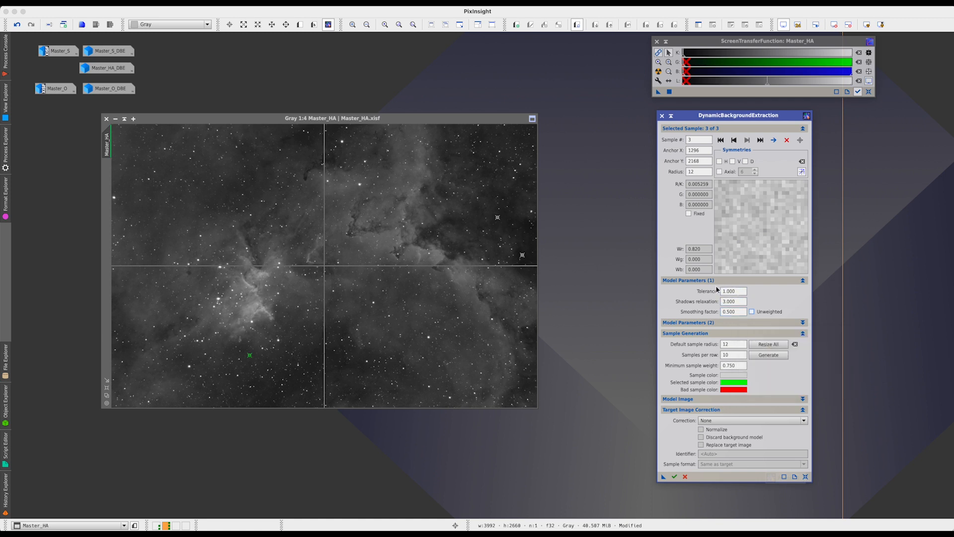
left_click(695, 292)
type("5")
left_click(724, 301)
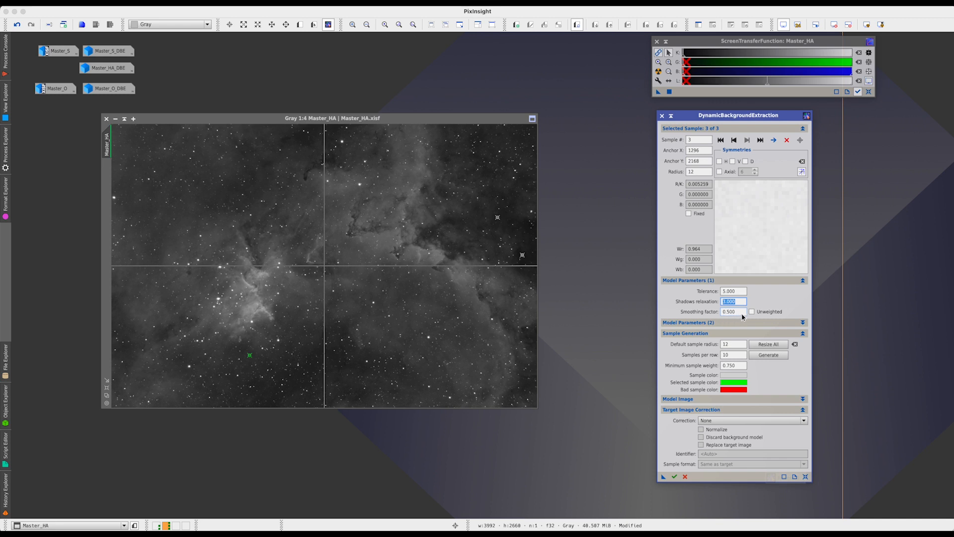
- Examine the symmetry, sample fraction and continuity parameters and the model image settings
left_click(727, 324)
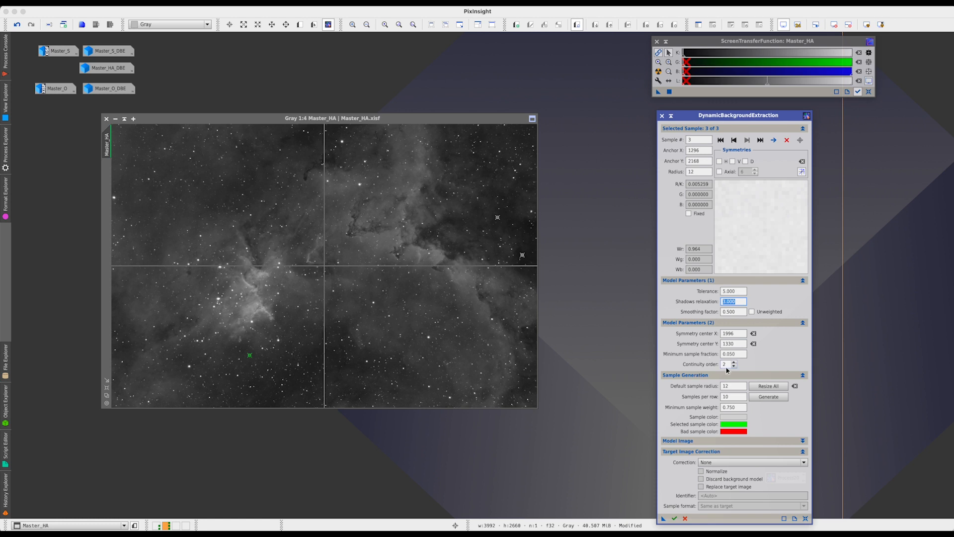
left_click(735, 323)
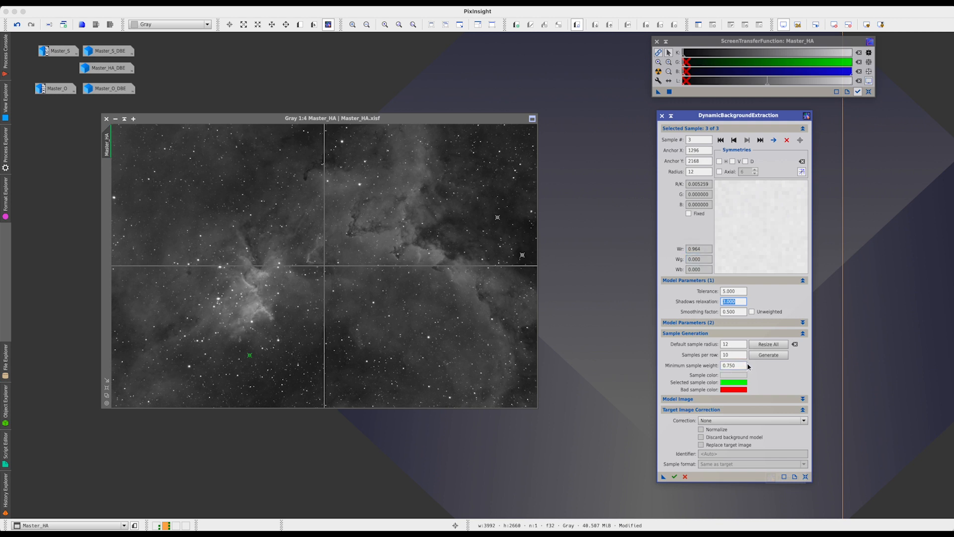
left_click(732, 398)
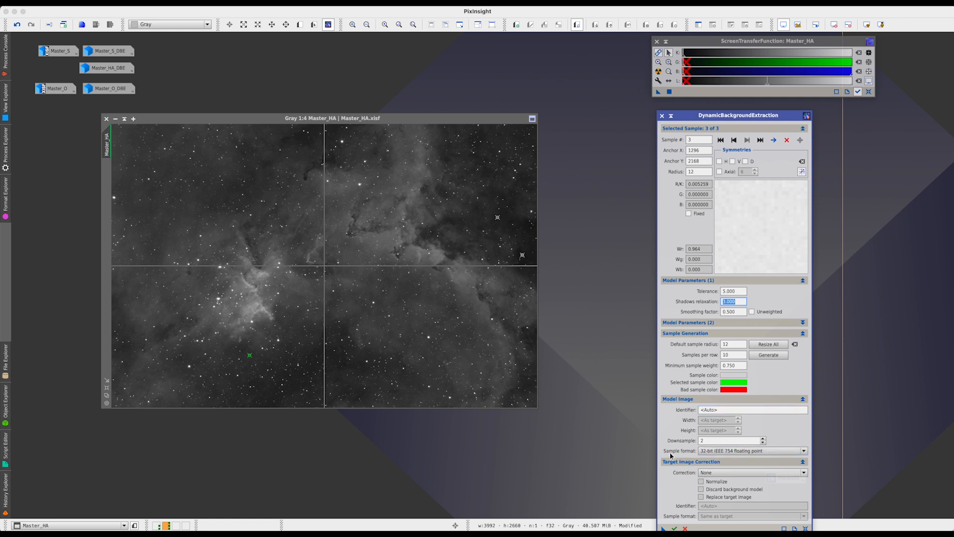
left_click(739, 399)
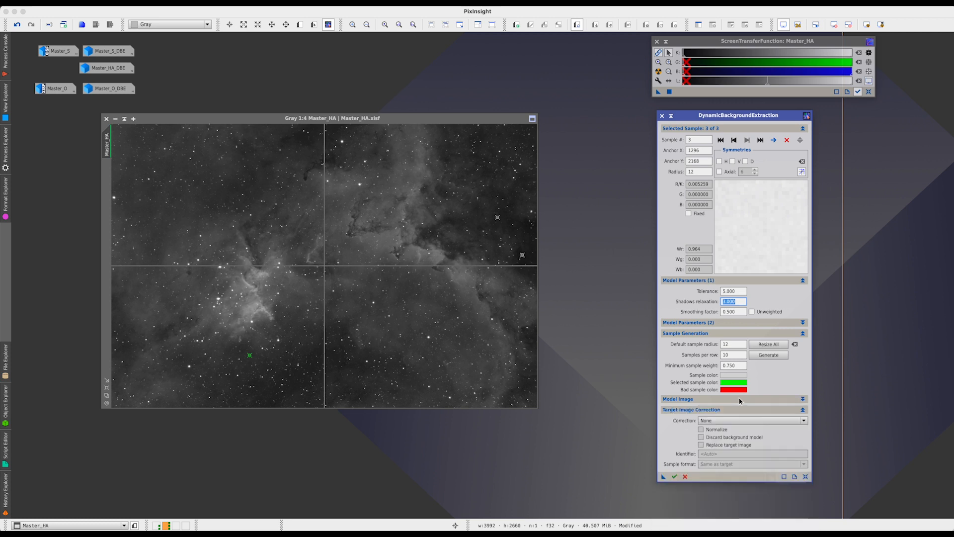
- Run the background extraction with correction None, auto-stretch the resulting background model to inspect its gradient, and close it
left_click(720, 421)
left_click(719, 422)
left_click(449, 371)
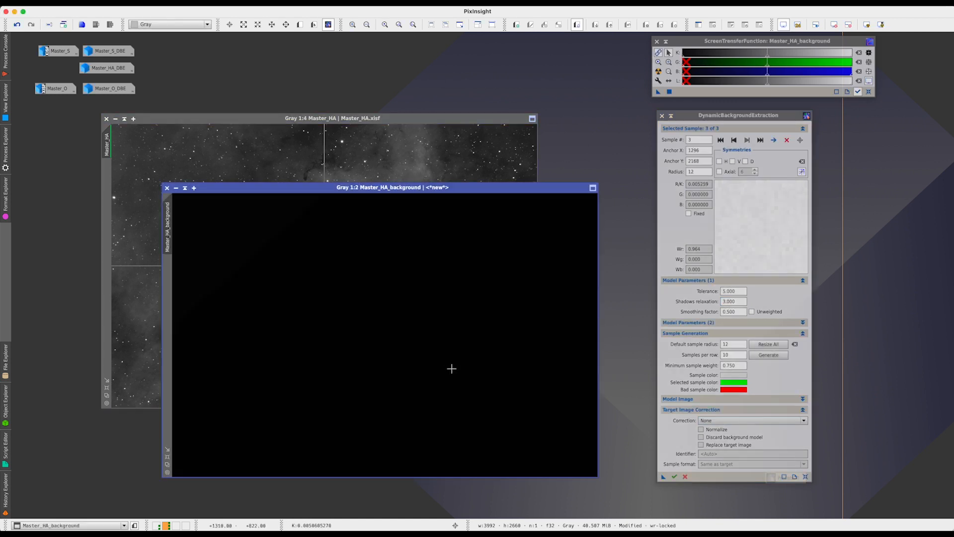
key("ctrl+a")
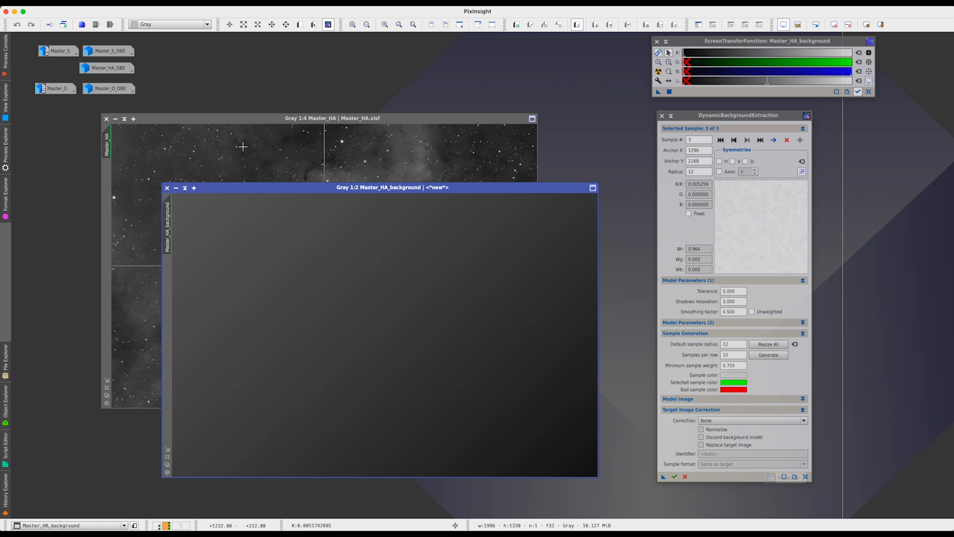
left_click(167, 188)
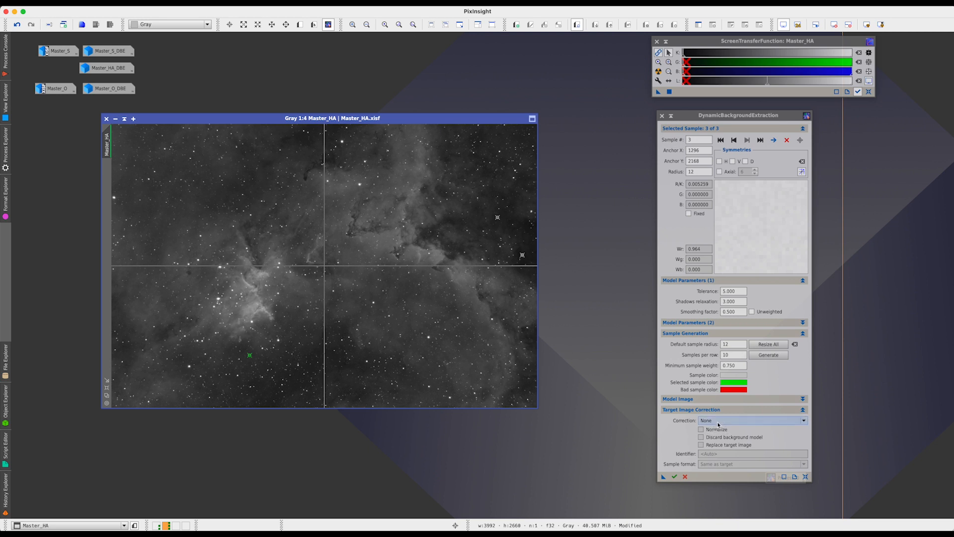
- Set the target image correction to Subtraction and add four samples in the image's upper-left corner, the last at X 164, Y 516
left_click(719, 421)
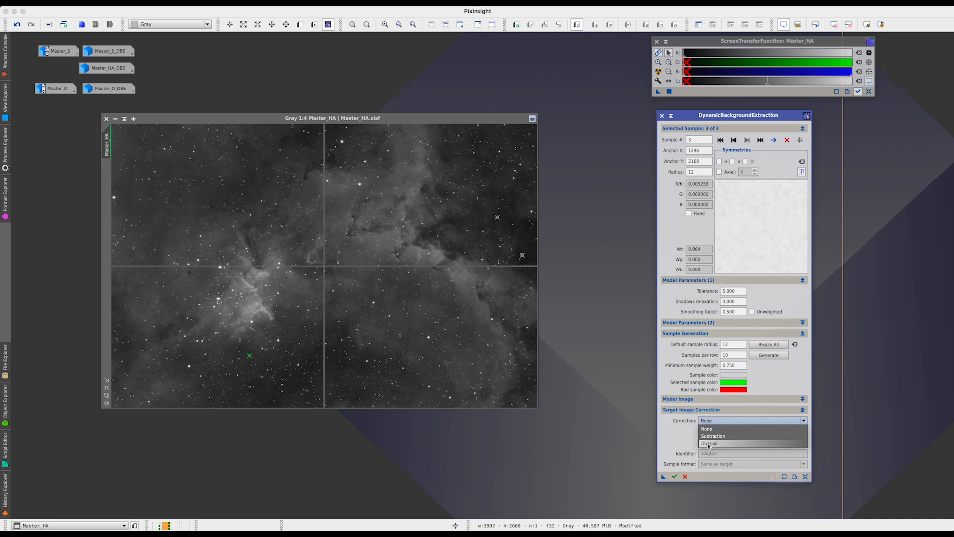
left_click(722, 437)
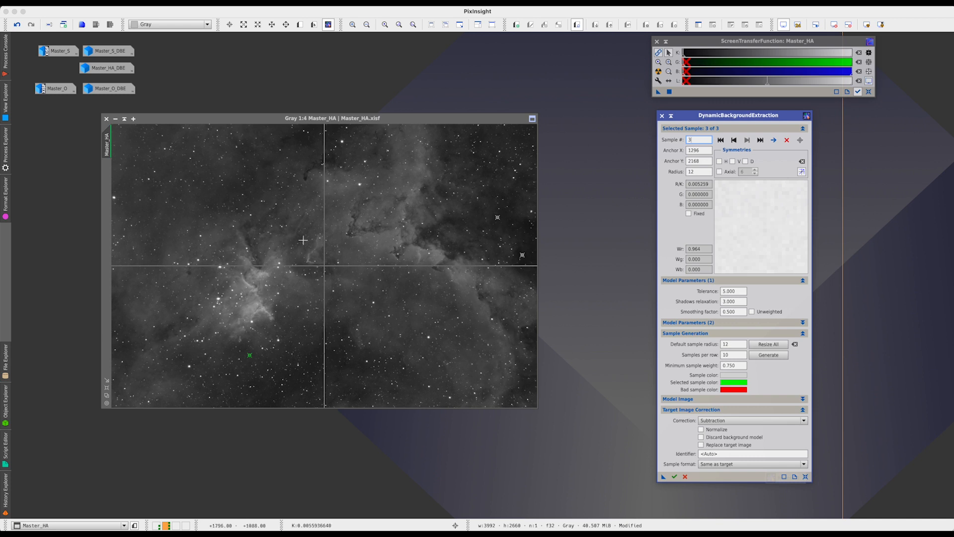
left_click(133, 143)
left_click(169, 129)
left_click(139, 172)
left_click(129, 179)
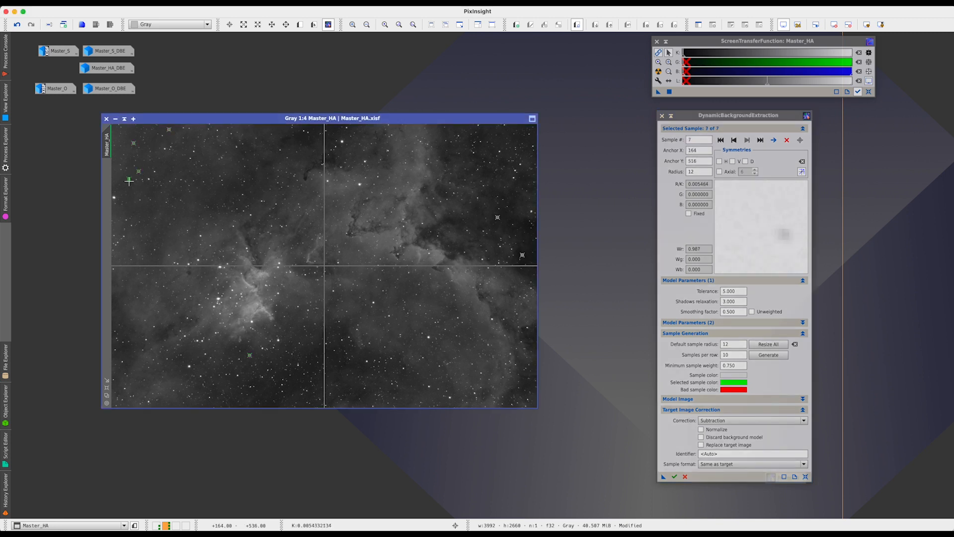
- Run the background extraction on Master_HA and auto-stretch both the corrected image and the background model, closing the corrected image after inspection
left_click_drag(663, 476, 415, 329)
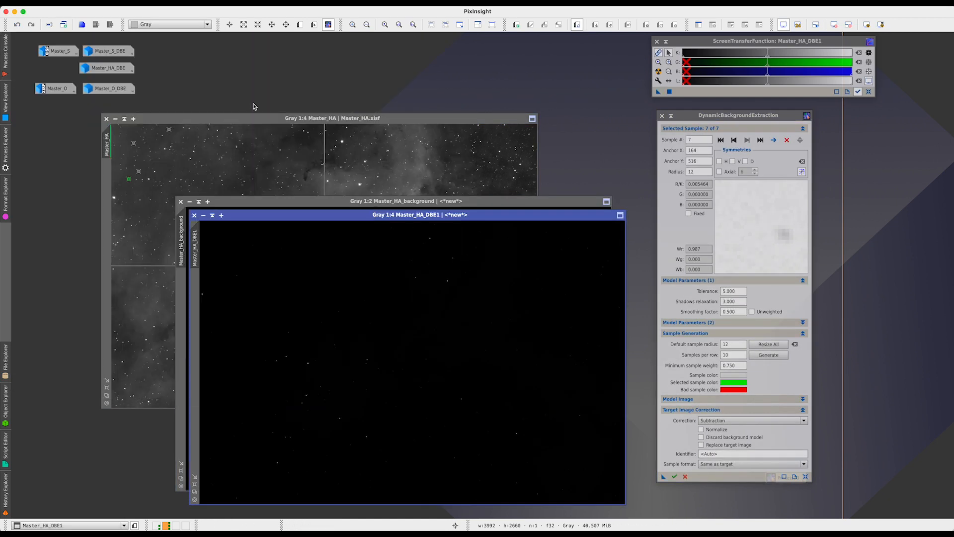
key("ctrl+a")
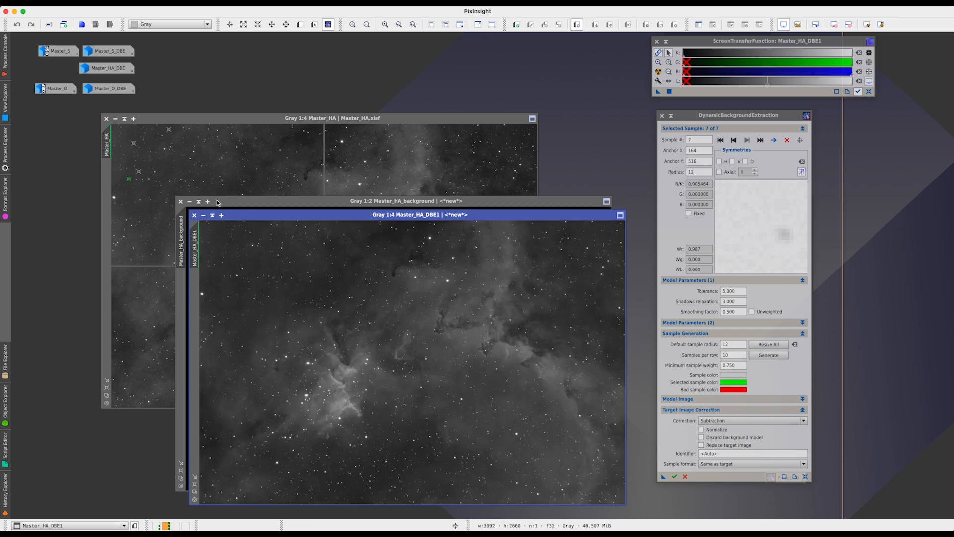
left_click(219, 201)
key("ctrl+a")
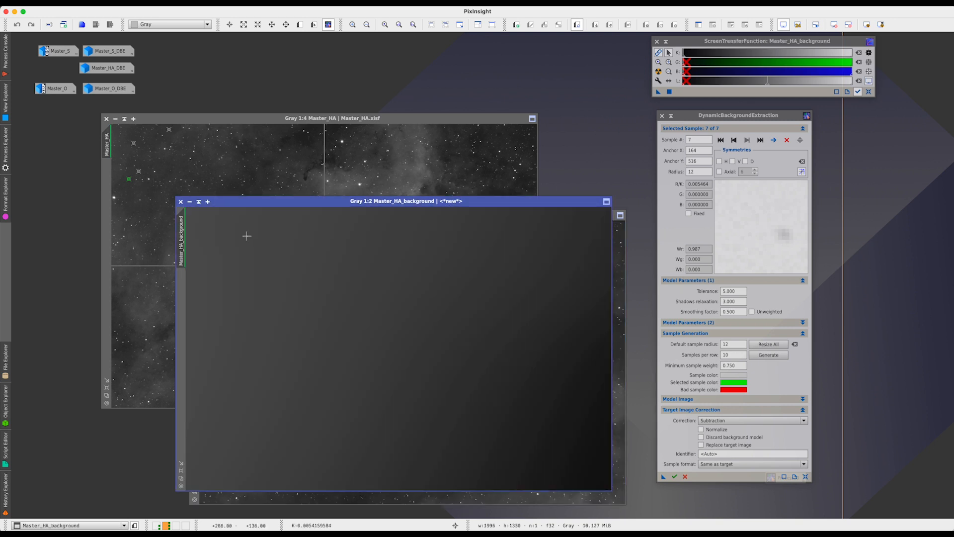
left_click(616, 222)
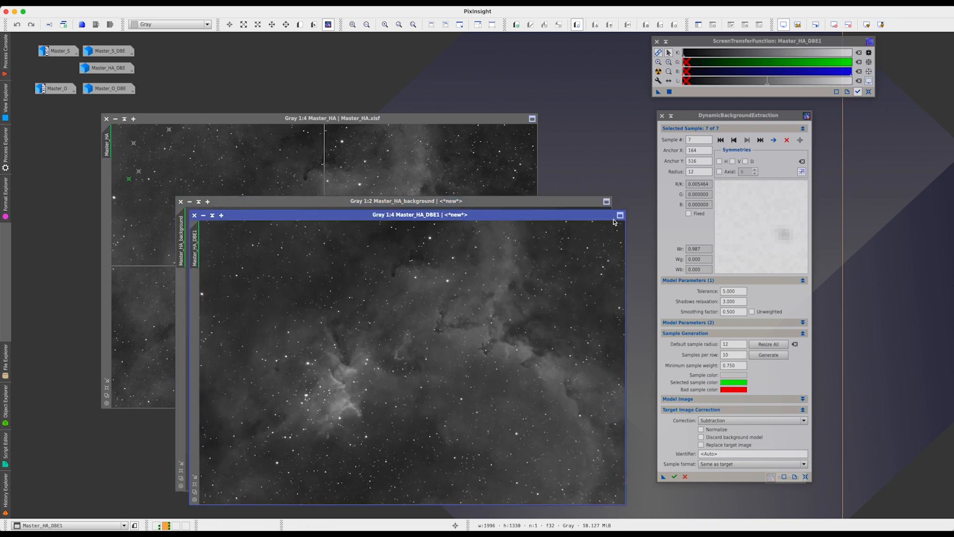
left_click(194, 215)
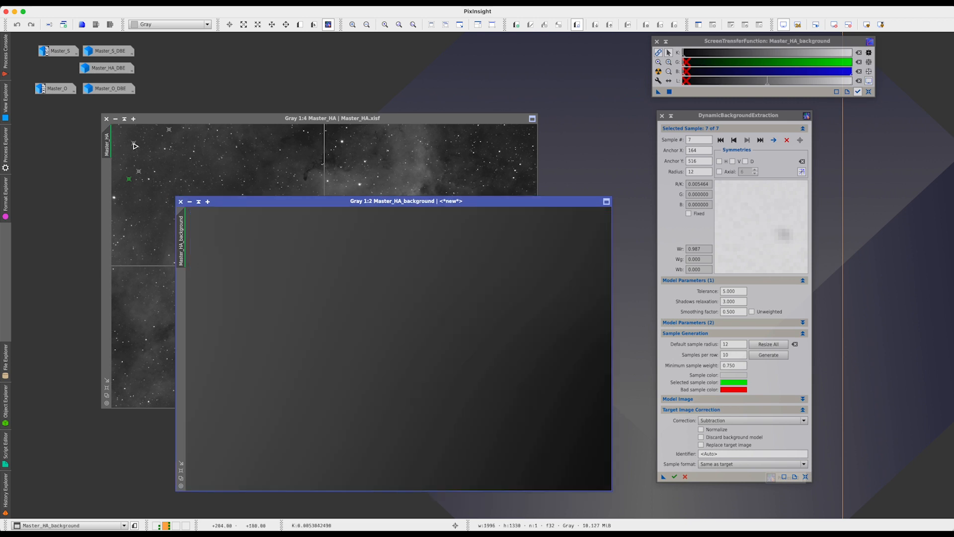
- Compare the background model side by side with Master_HA and its samples, and close the background model
left_click_drag(253, 205, 395, 129)
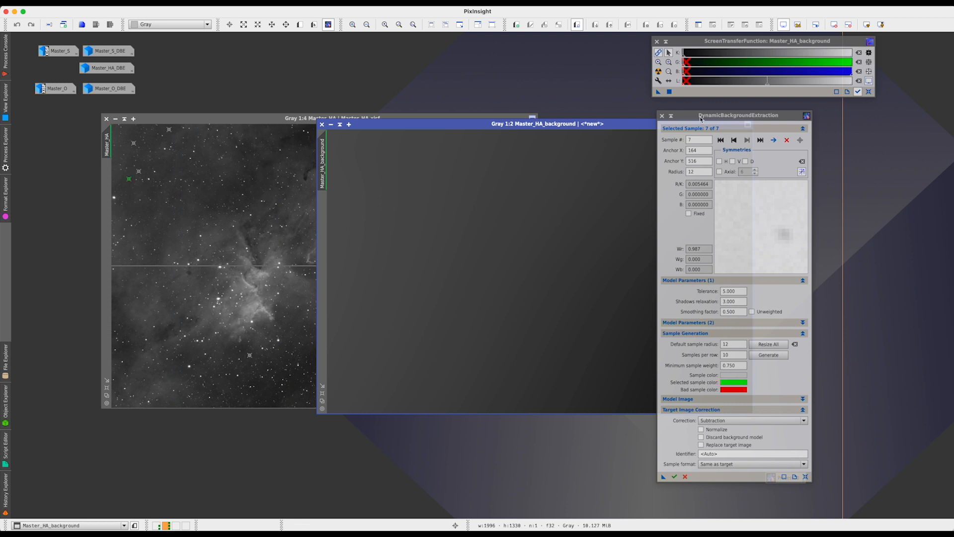
left_click_drag(690, 120, 816, 119)
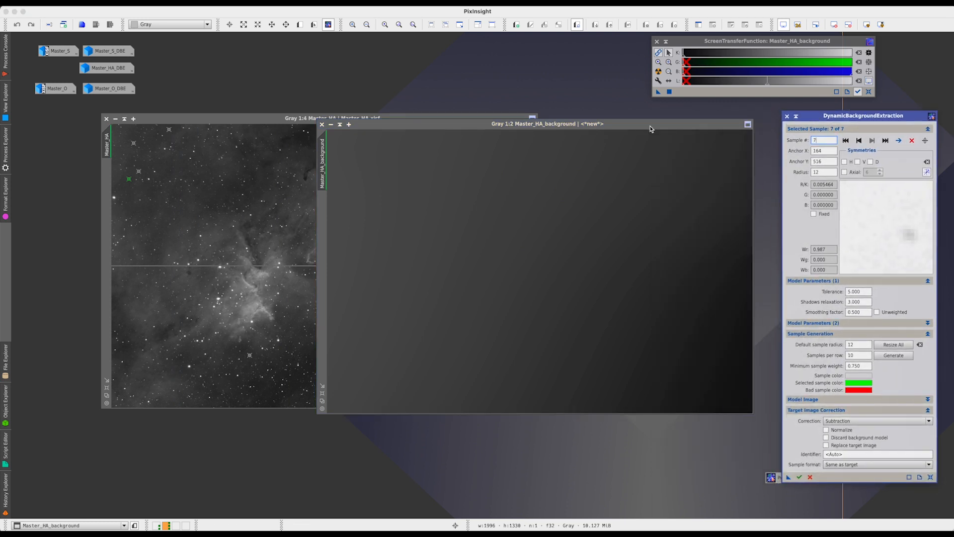
left_click_drag(644, 128, 672, 123)
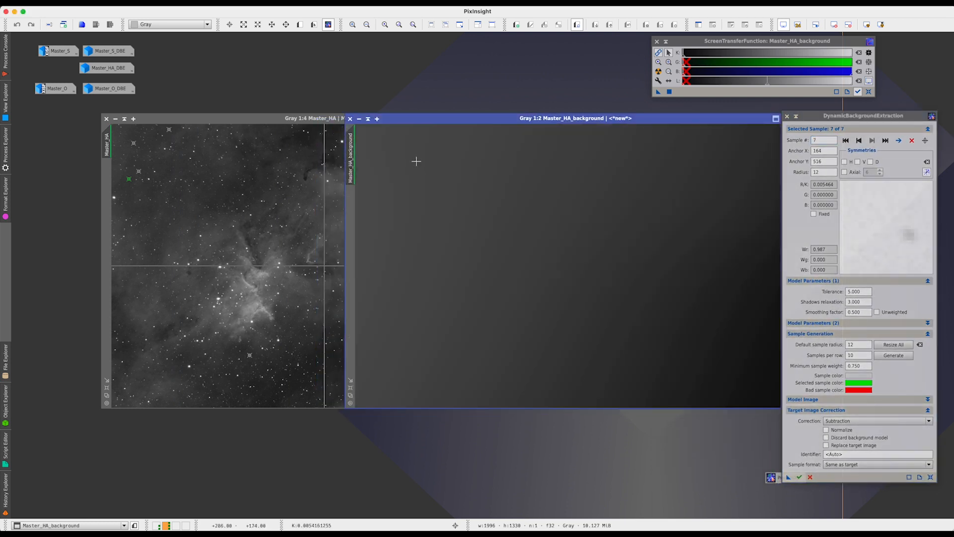
left_click(259, 120)
left_click_drag(259, 120, 192, 126)
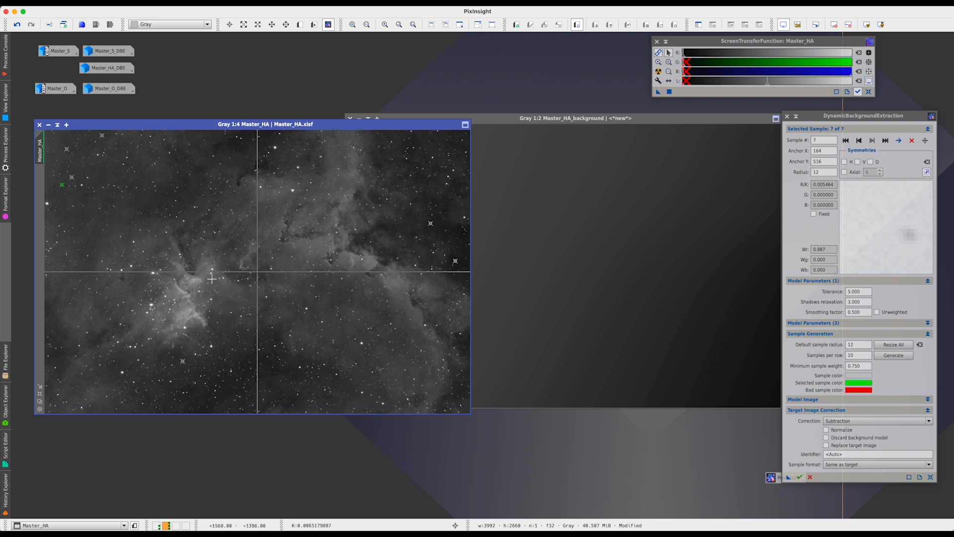
left_click(497, 124)
left_click_drag(485, 127, 336, 151)
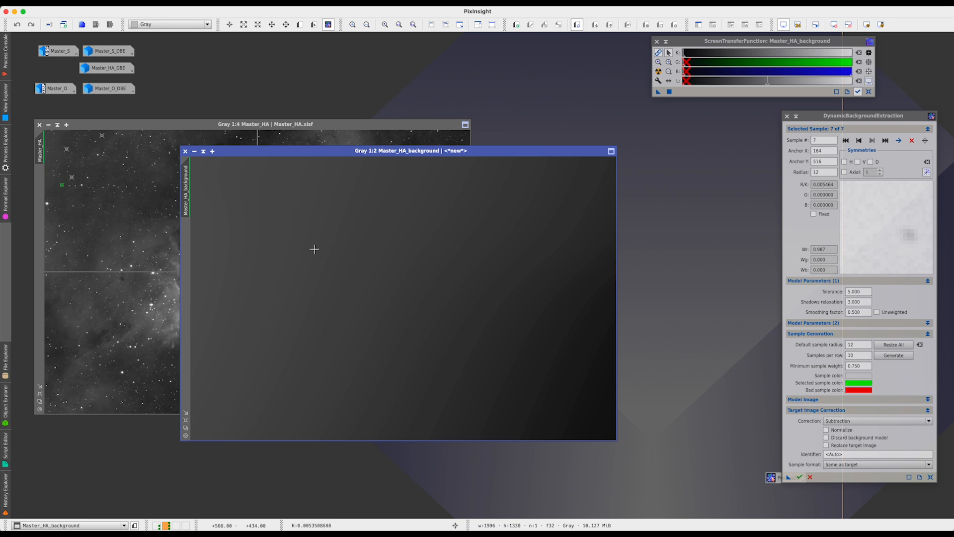
left_click(185, 152)
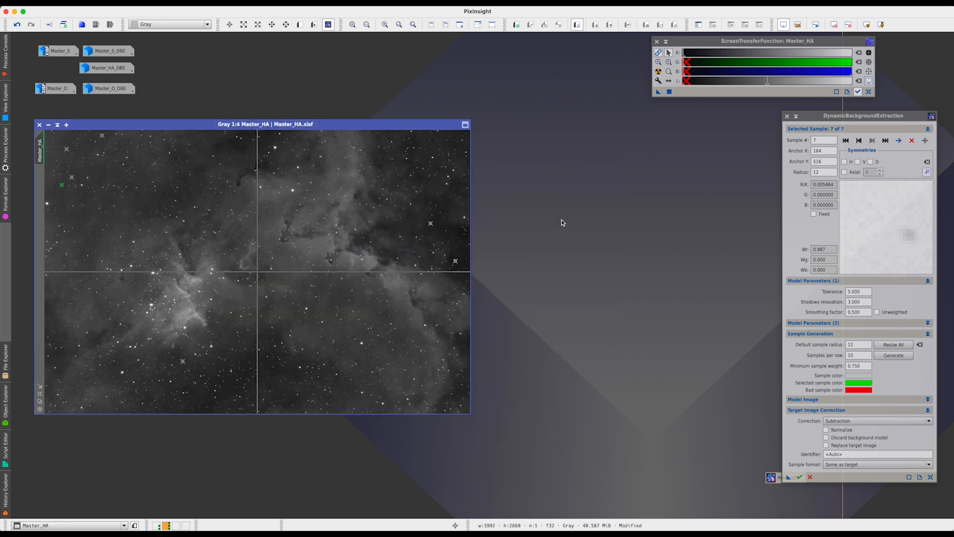
- Cancel the current DynamicBackgroundExtraction session and start a new one with Master_HA as the target
left_click_drag(886, 116, 713, 112)
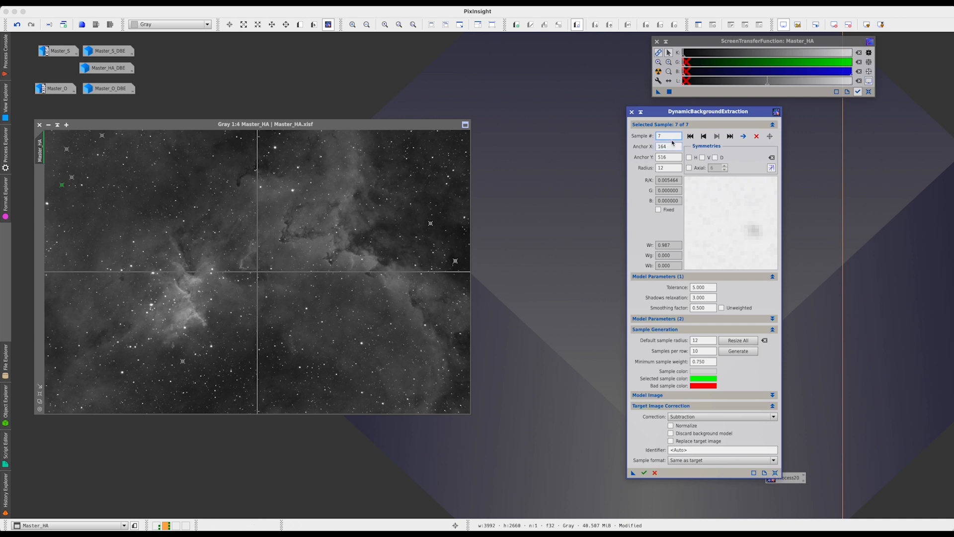
left_click_drag(678, 115, 676, 111)
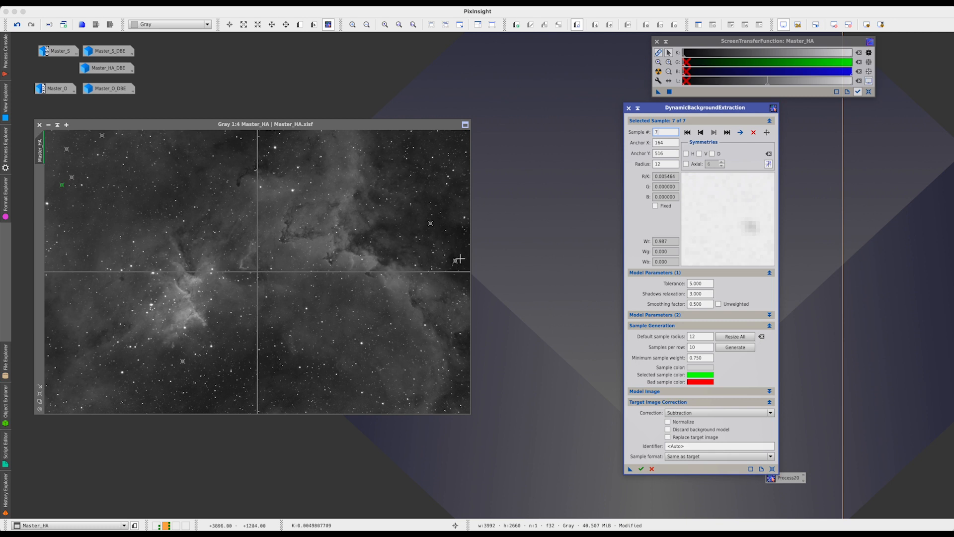
left_click(652, 468)
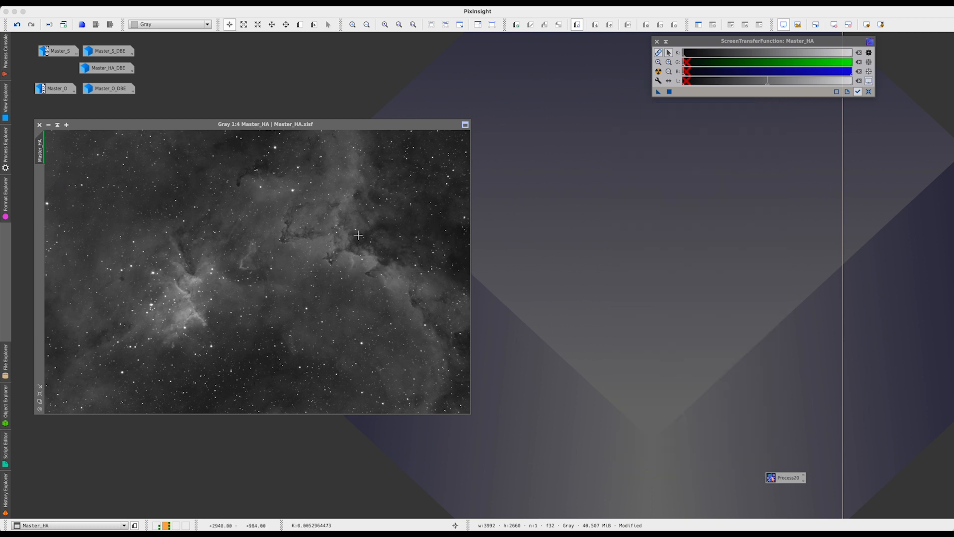
left_click(209, 4)
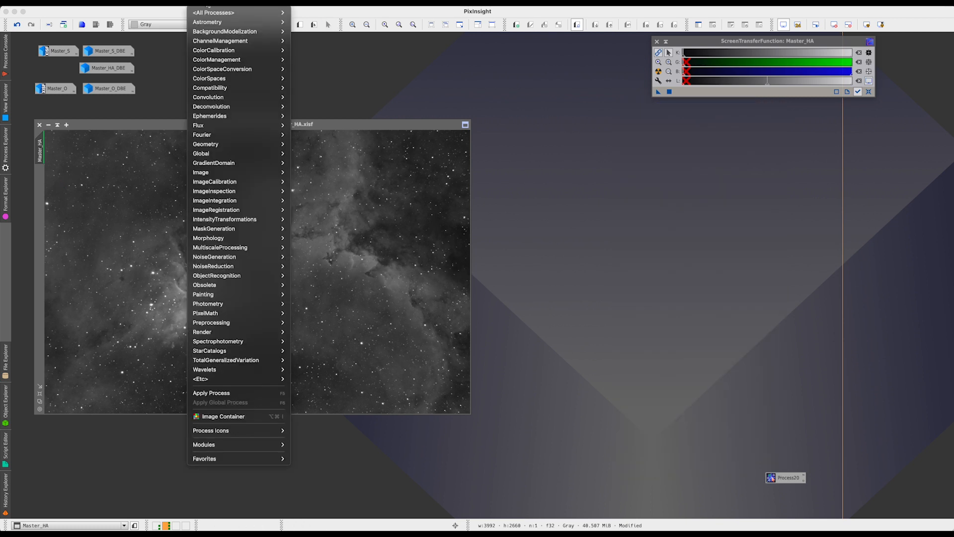
mouse_move(234, 12)
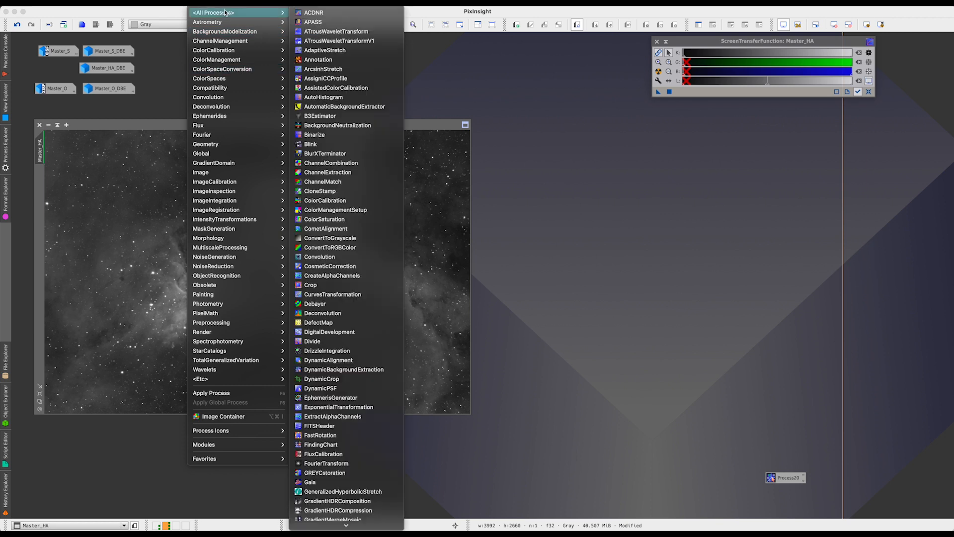
left_click(345, 370)
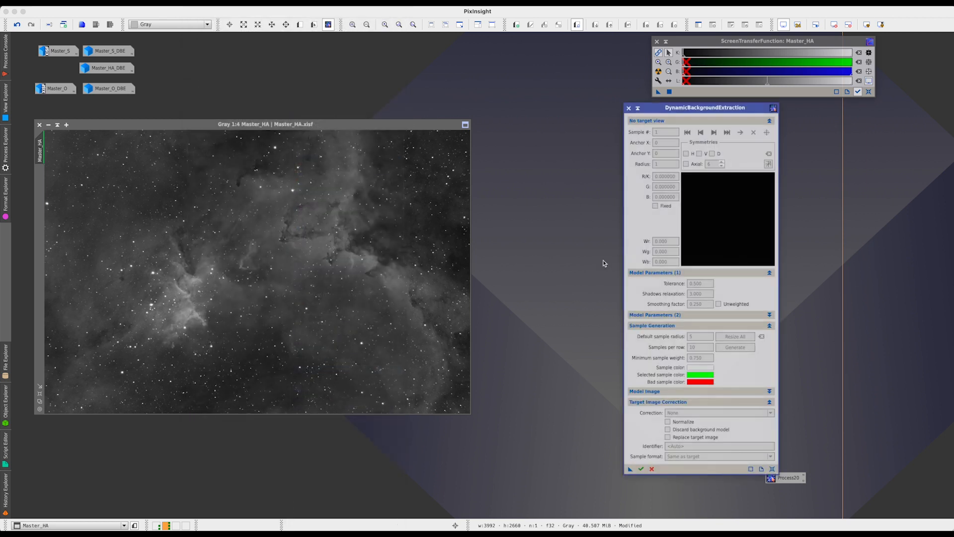
left_click_drag(658, 112, 591, 113)
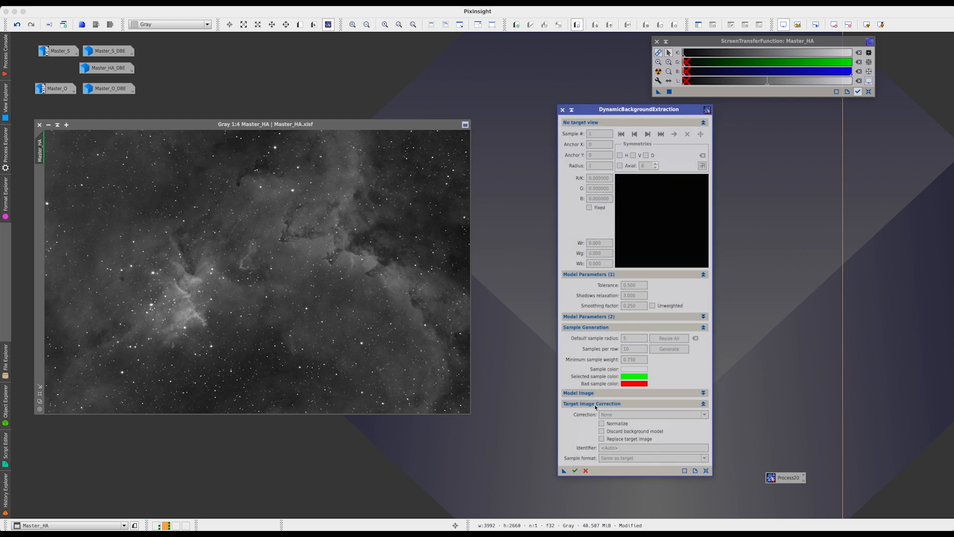
left_click(349, 232)
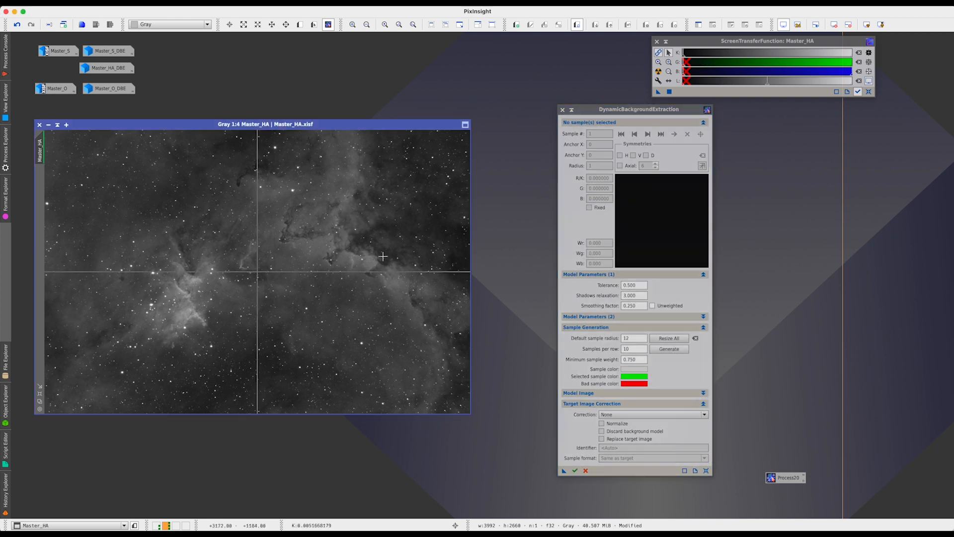
- Set the model tolerance to 5 and the smoothing factor to 0.6
left_click(635, 287)
type("5")
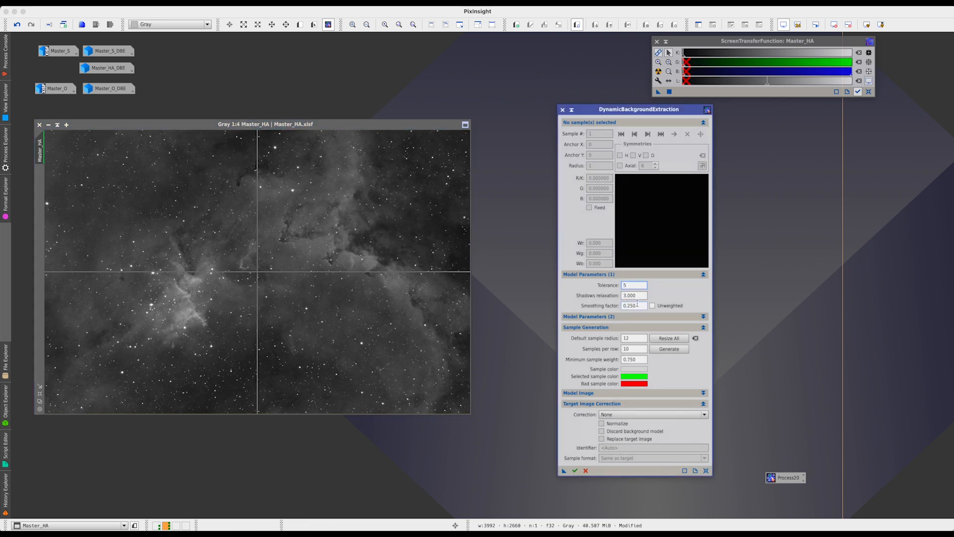
left_click_drag(628, 307, 653, 308)
type("6")
- Set the default sample radius to 10 and generate the sample grid over the Master_HA image
left_click(626, 338)
type("0")
left_click(669, 350)
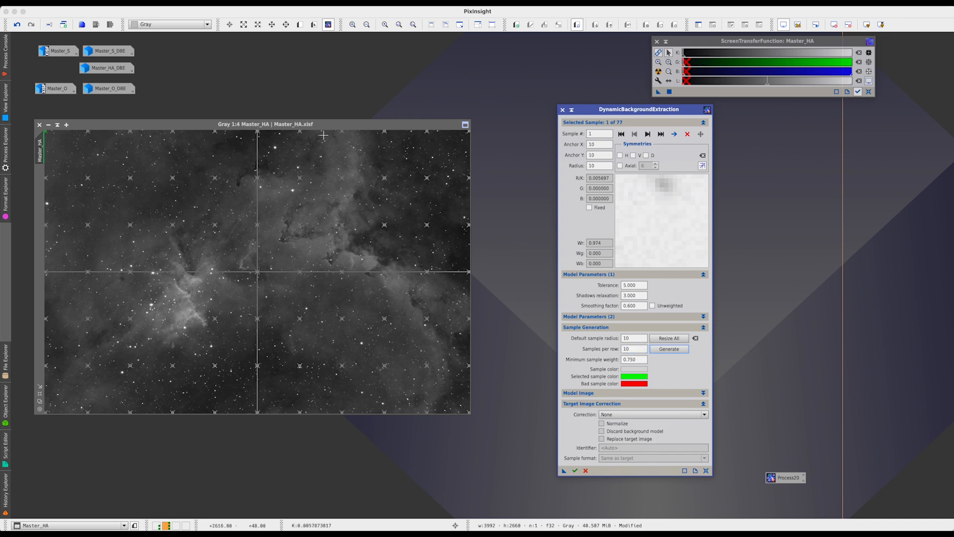
left_click_drag(346, 123, 381, 120)
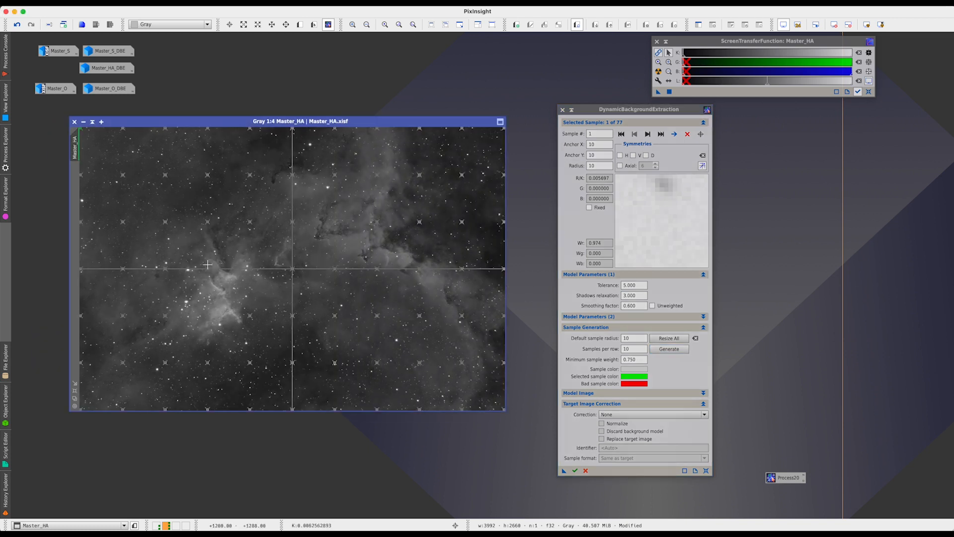
- Reposition three grid samples around the bright nebula core in Master_HA and add one extra sample beside it
left_click(210, 226)
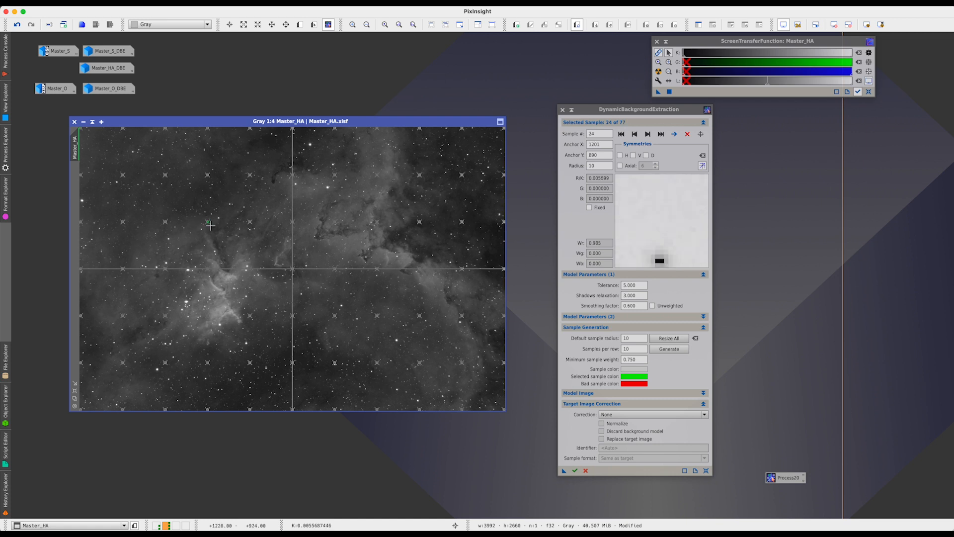
left_click_drag(209, 223, 191, 241)
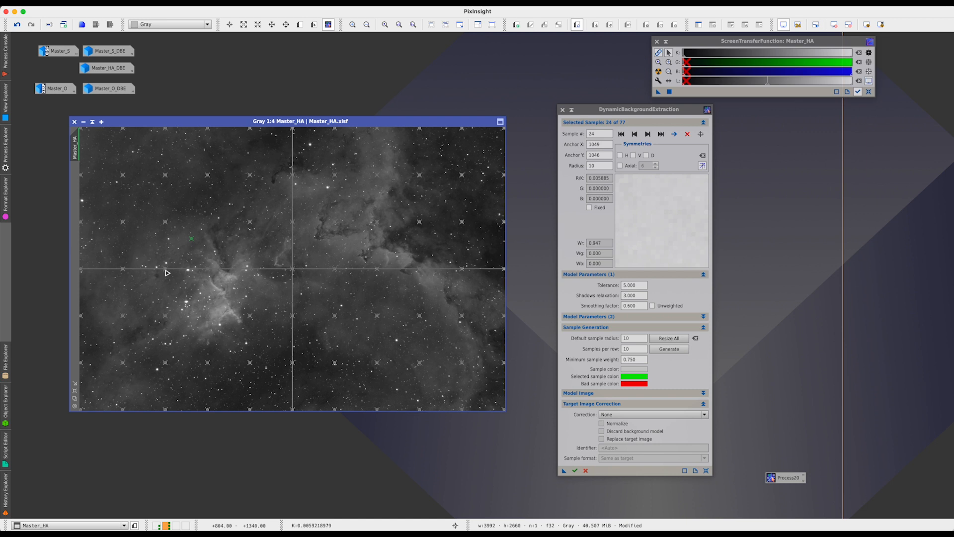
left_click_drag(164, 271, 166, 279)
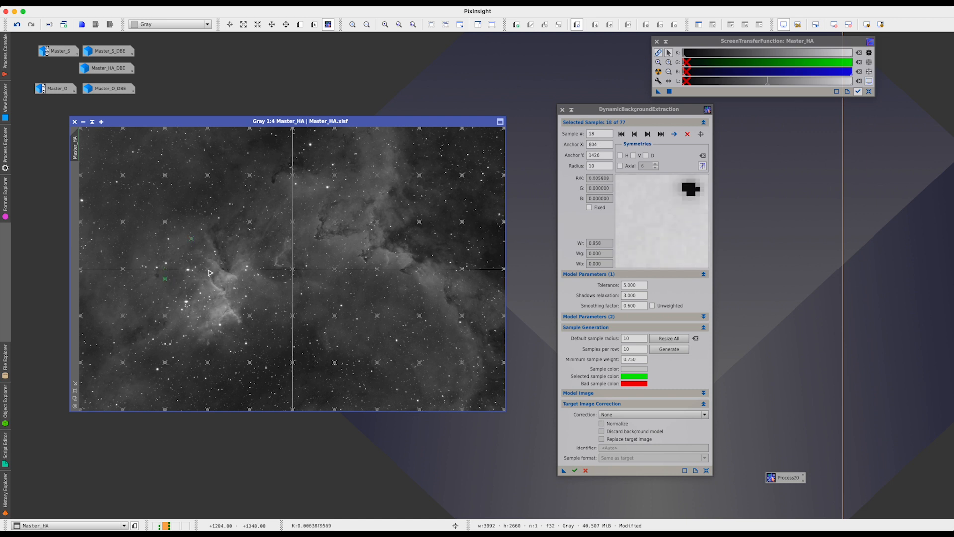
left_click(177, 279)
left_click_drag(167, 317, 166, 282)
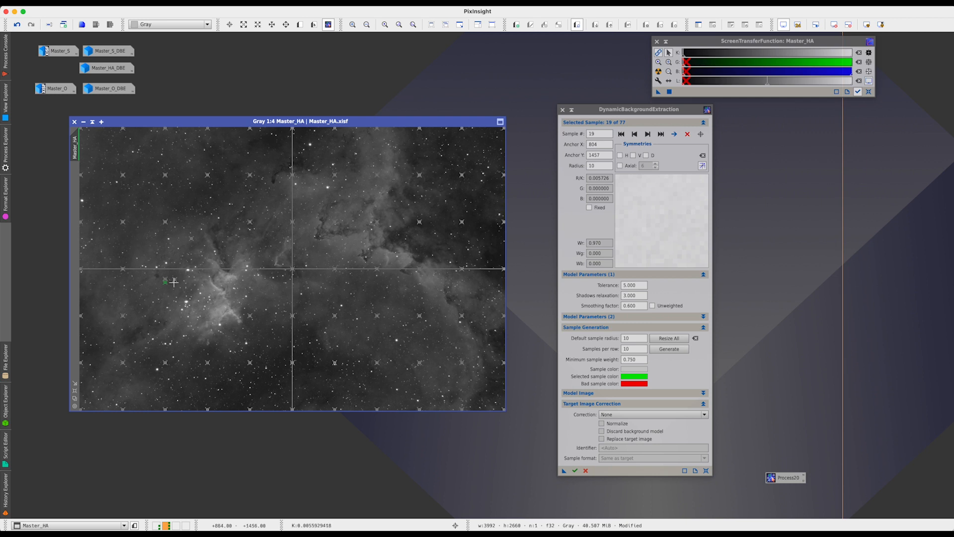
mouse_move(177, 282)
left_mouse_down()
mouse_move(188, 273)
mouse_move(166, 278)
mouse_move(167, 267)
left_mouse_up()
left_click(178, 301)
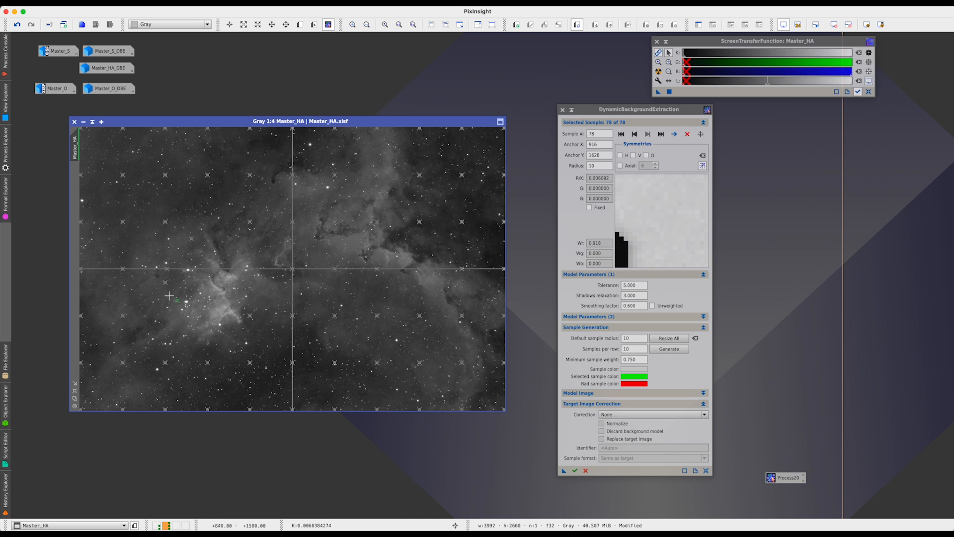
left_click_drag(167, 286, 168, 301)
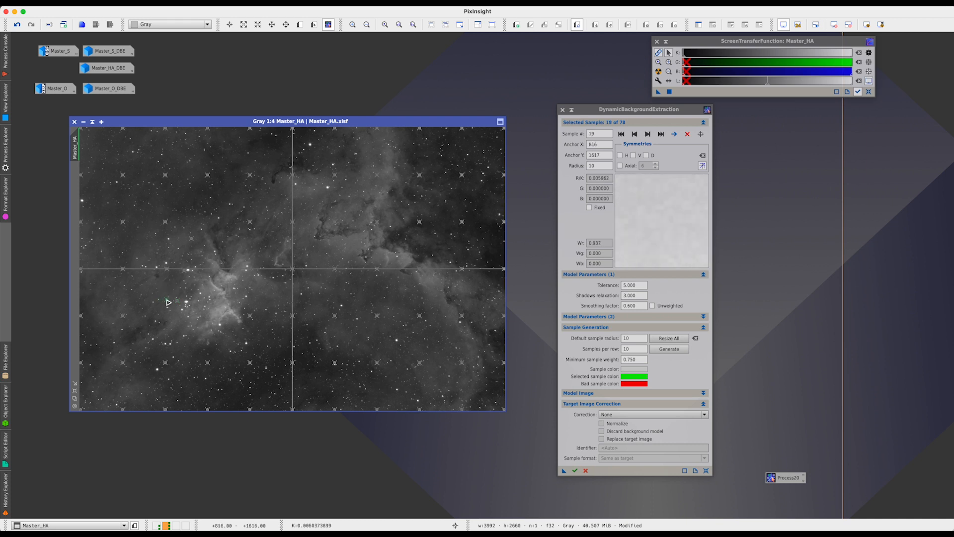
- Generate the background model from the adjusted samples, place it over Master_HA, and auto-stretch its display
left_click(564, 471)
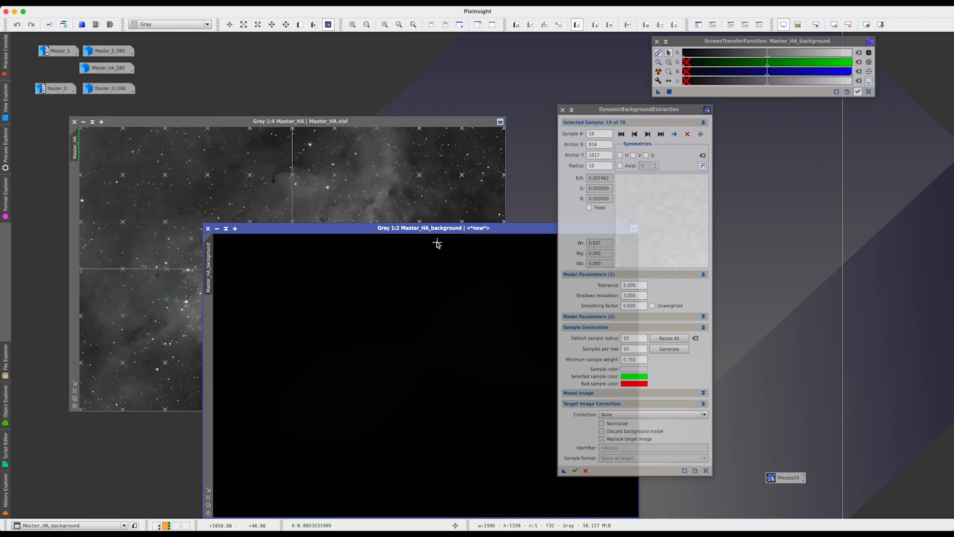
left_click_drag(428, 225, 646, 203)
left_click_drag(518, 208, 171, 127)
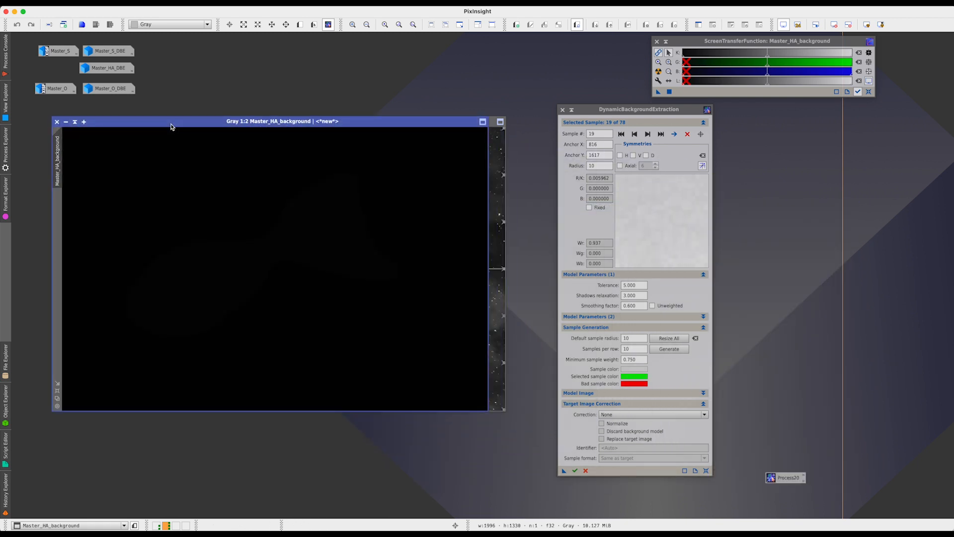
key("ctrl+a")
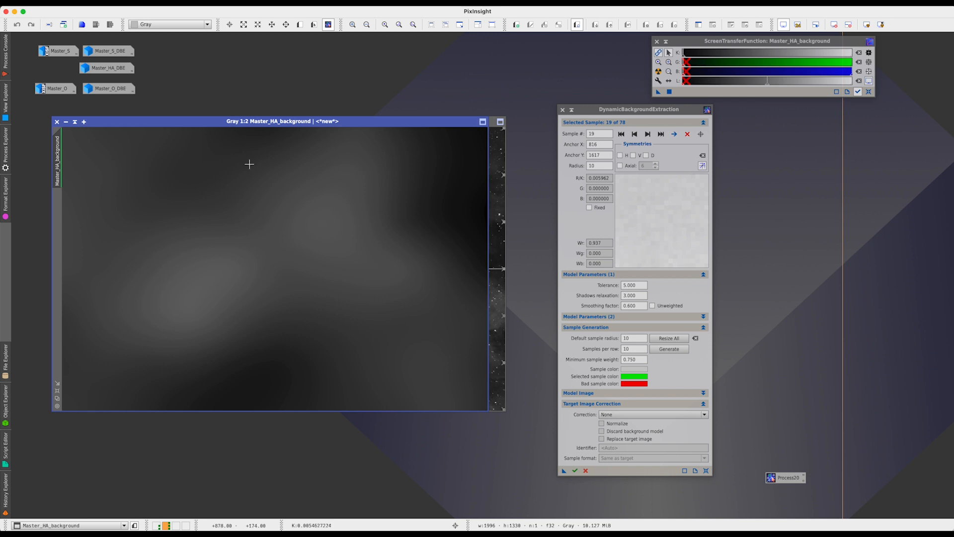
- Compare the stretched background model's bright and dark areas with the nebulosity in Master_HA, and close the model
left_click(628, 111)
left_click_drag(628, 112, 843, 113)
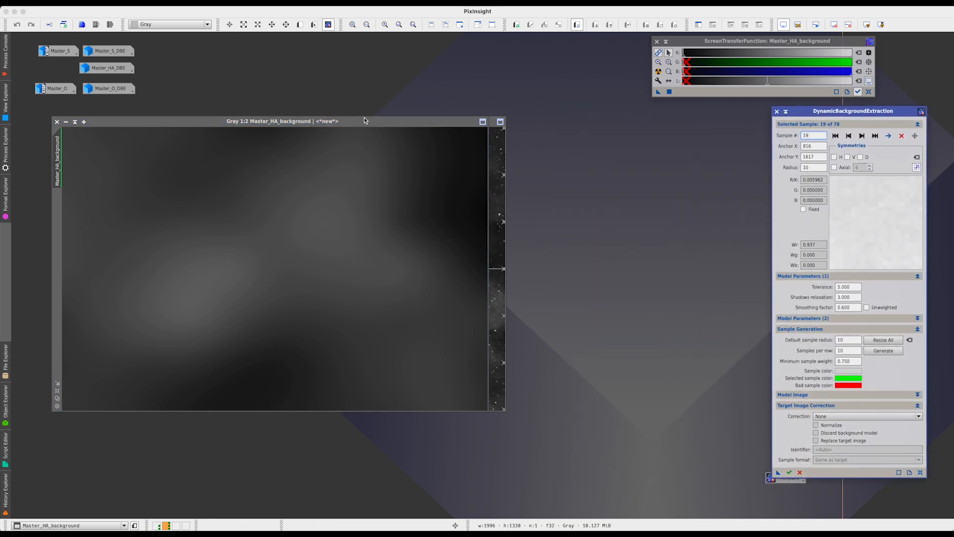
left_click(473, 144)
left_click_drag(474, 144, 614, 154)
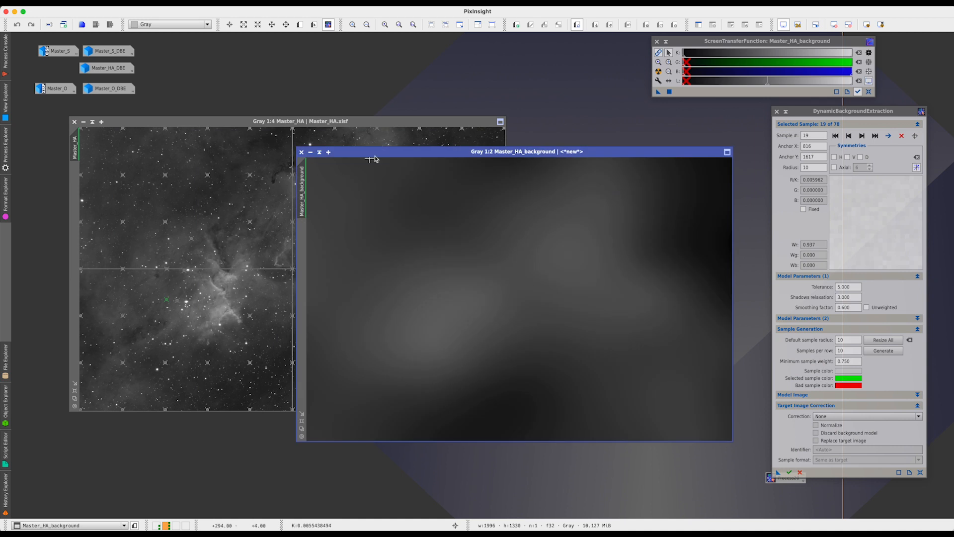
left_click_drag(374, 156, 305, 115)
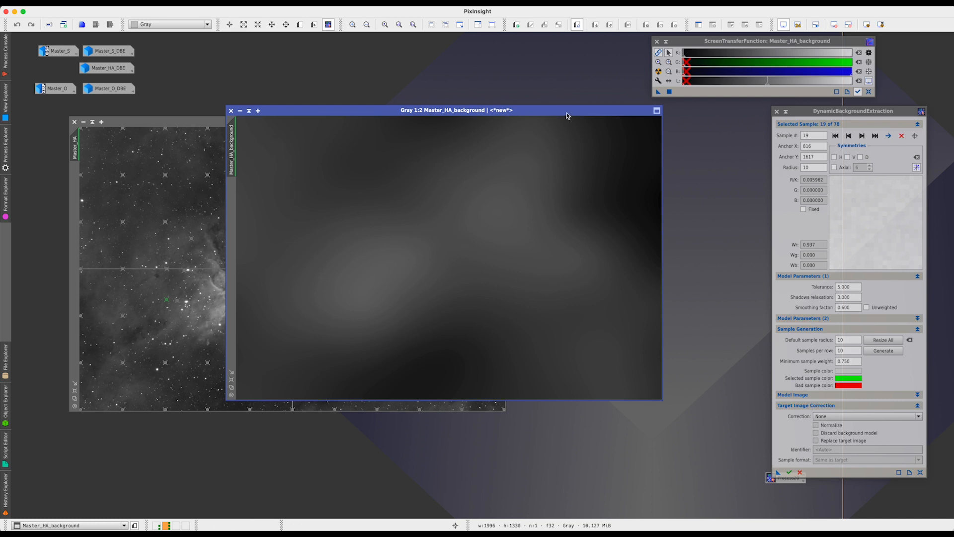
left_click_drag(561, 115, 612, 102)
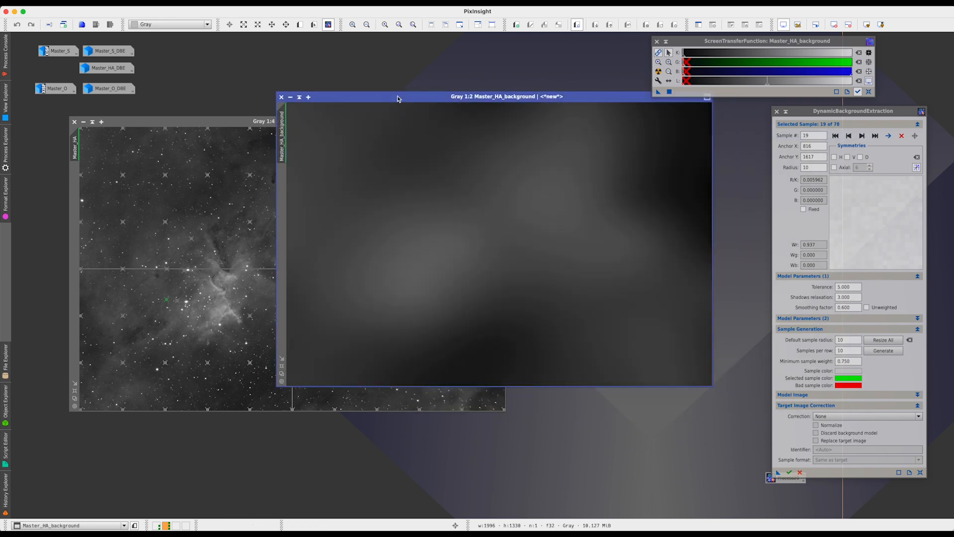
left_click_drag(397, 98, 533, 94)
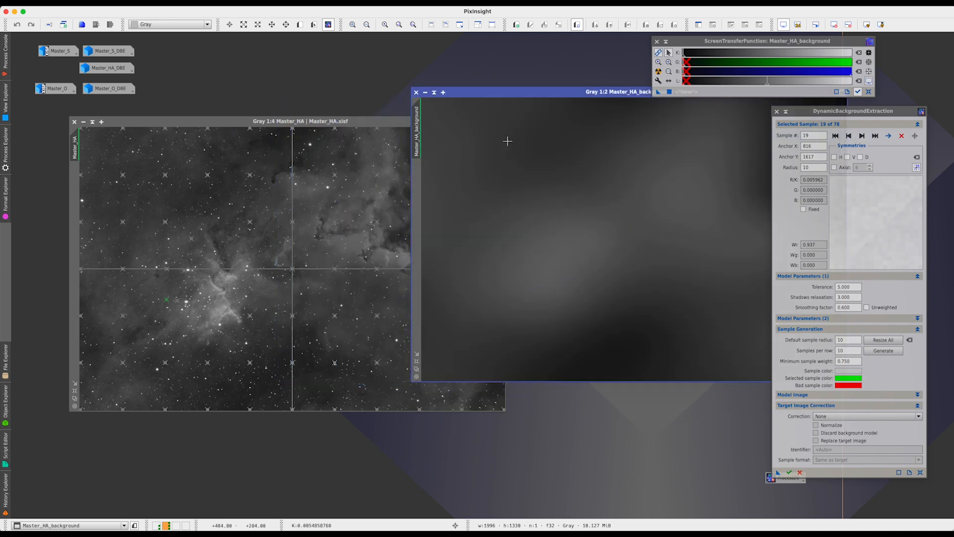
left_click_drag(508, 96, 109, 164)
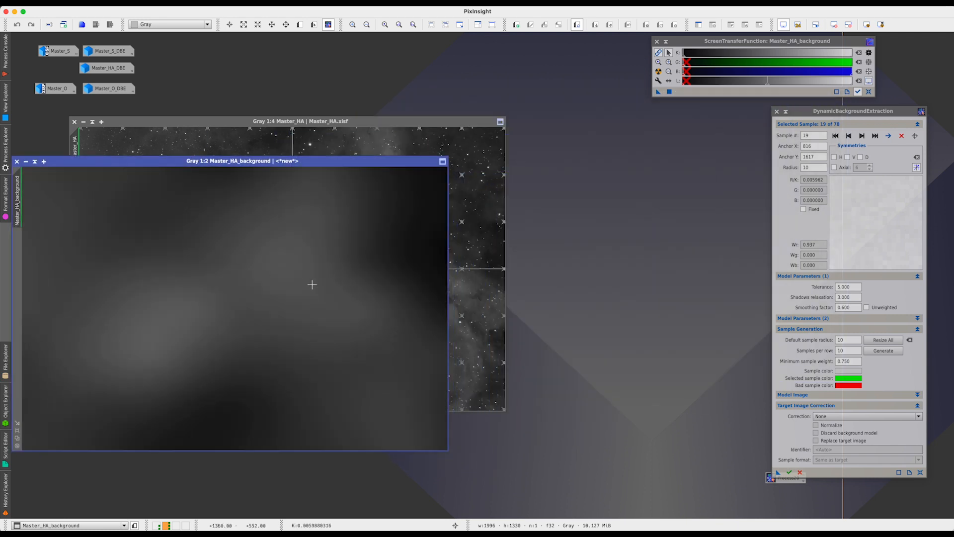
left_click_drag(378, 162, 477, 287)
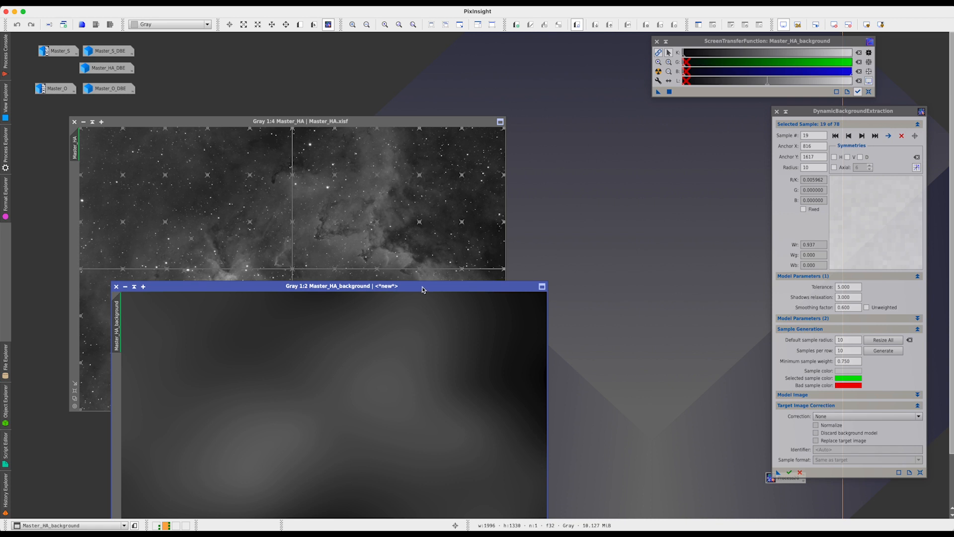
left_click_drag(421, 290, 457, 147)
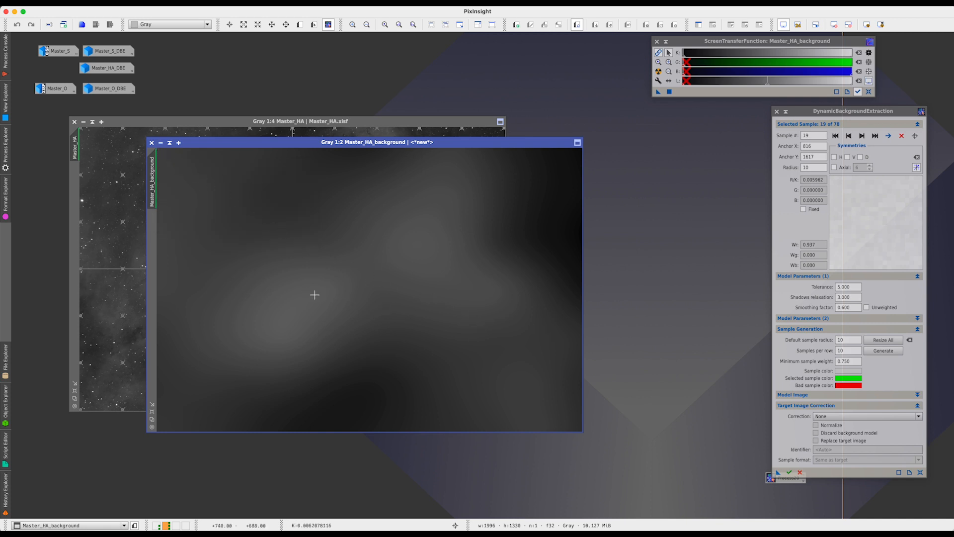
left_click_drag(316, 144, 558, 144)
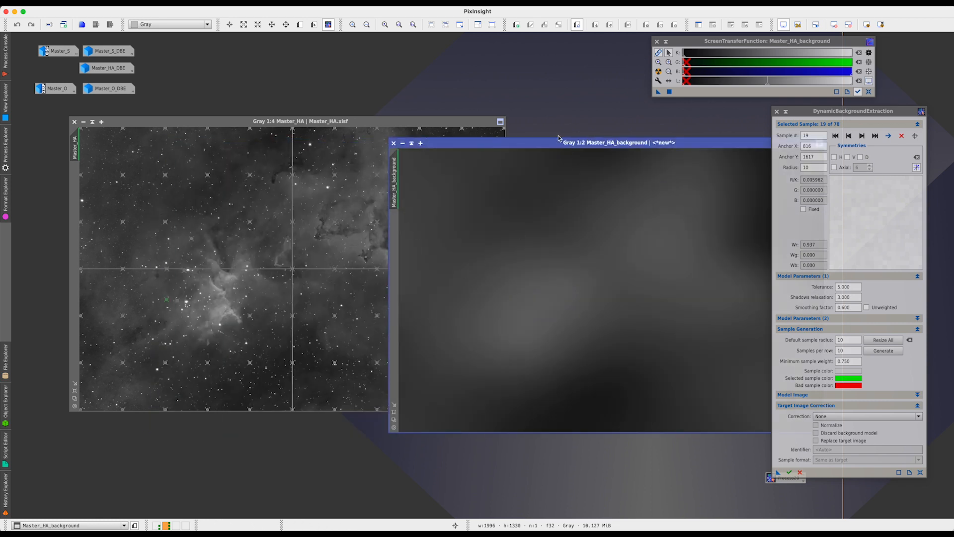
left_click_drag(554, 145, 400, 133)
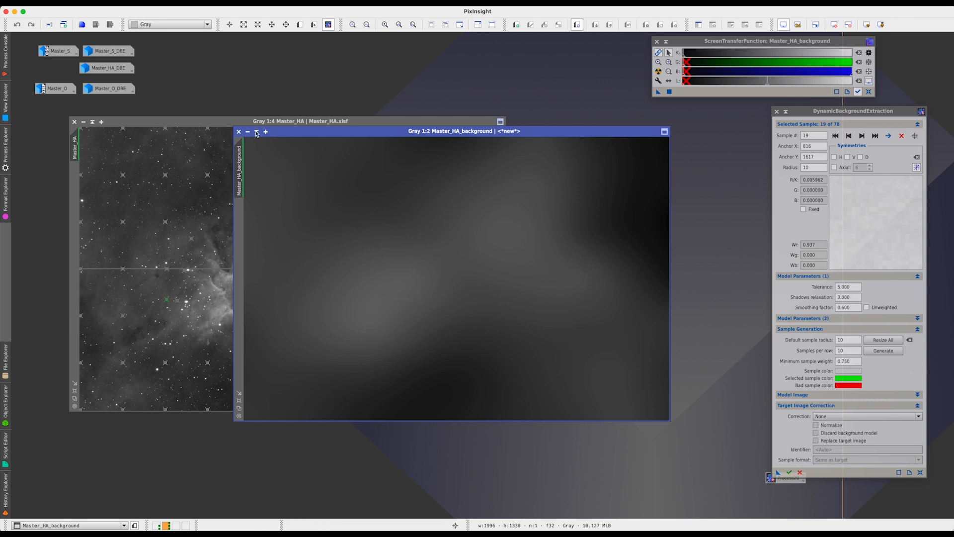
left_click(239, 130)
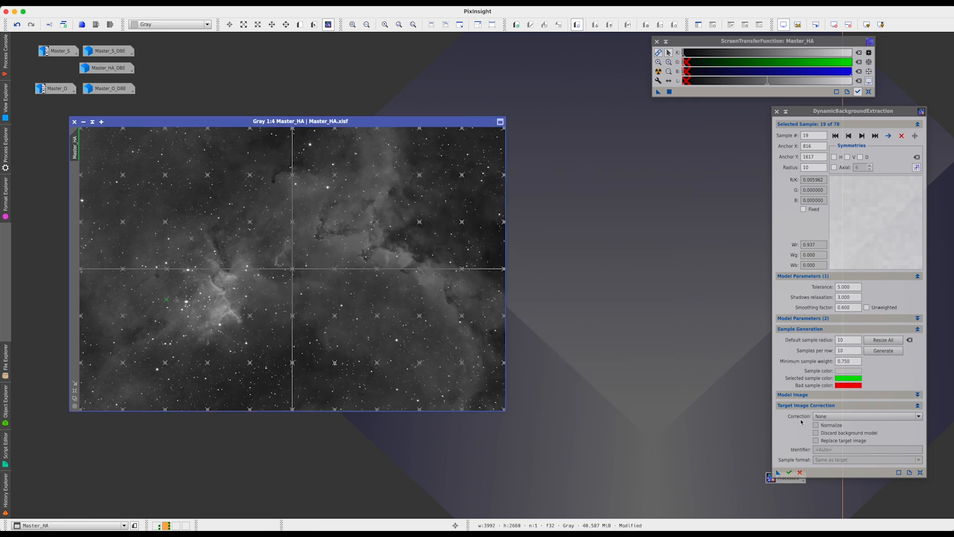
- Set the target image correction to Subtraction and apply DynamicBackgroundExtraction to Master_HA
left_click(816, 416)
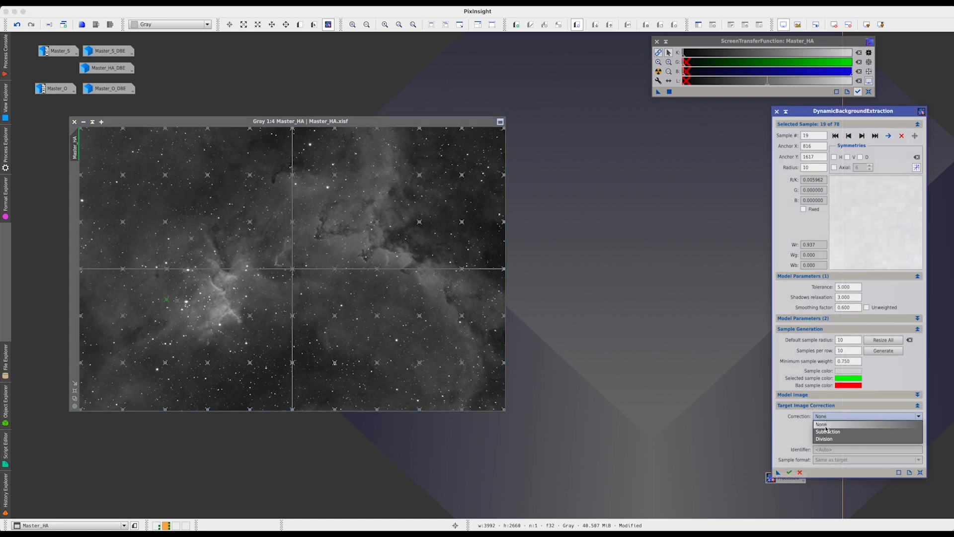
left_click(829, 432)
left_click_drag(778, 473, 402, 328)
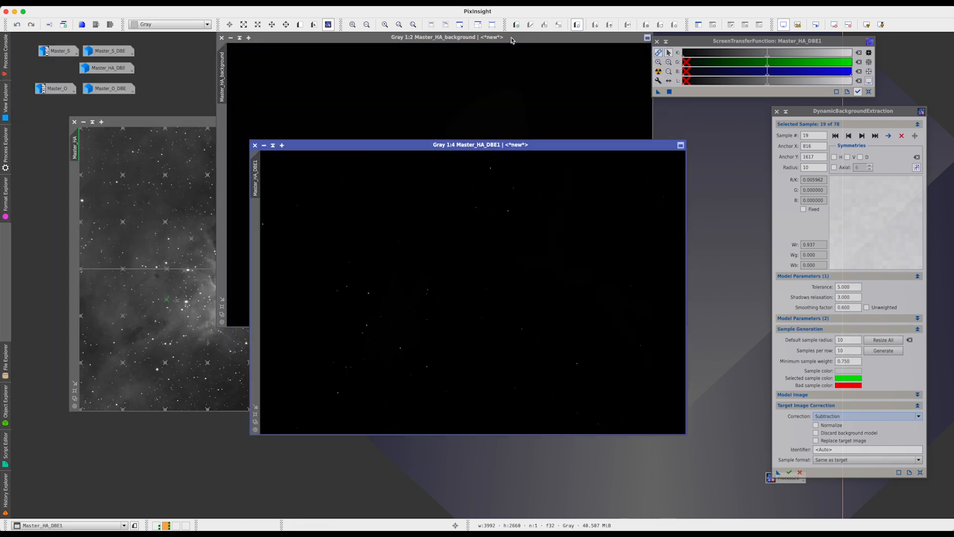
- Auto-stretch and close the new background model, and auto-stretch the corrected Master_HA_DBE1 image
left_click(511, 40)
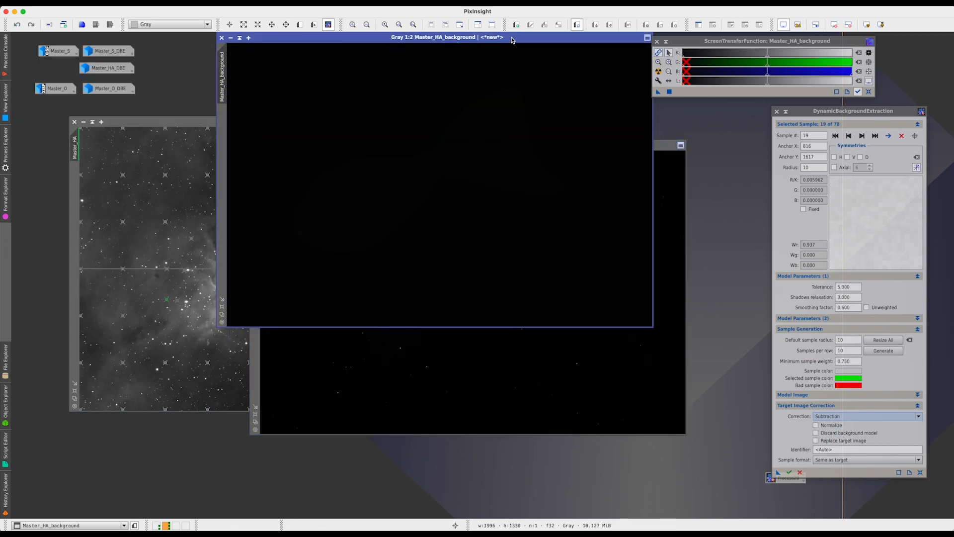
key("ctrl+a")
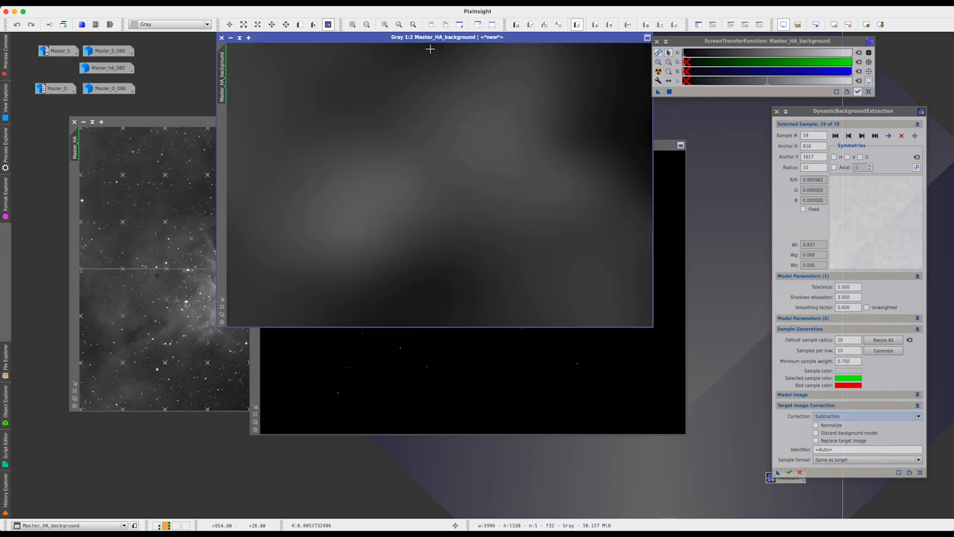
left_click(222, 38)
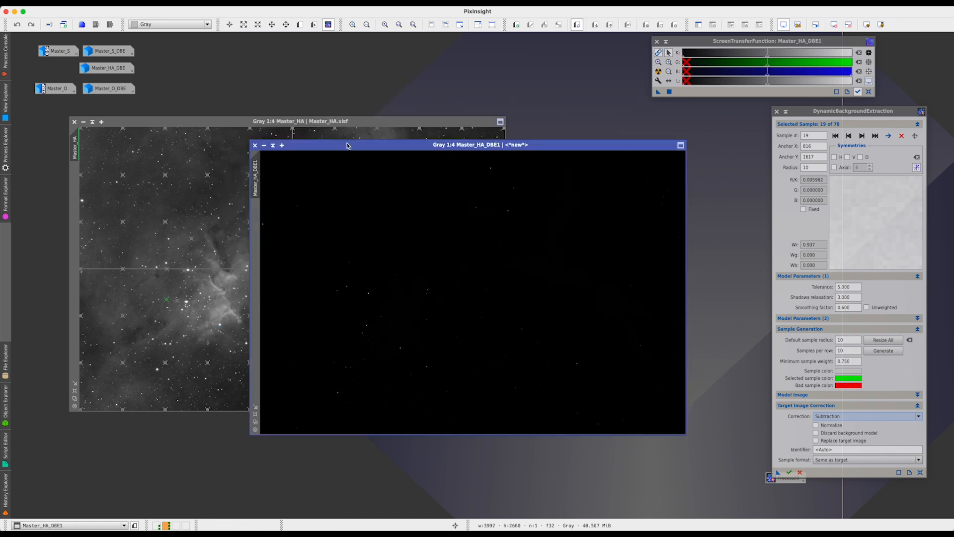
key("ctrl+a")
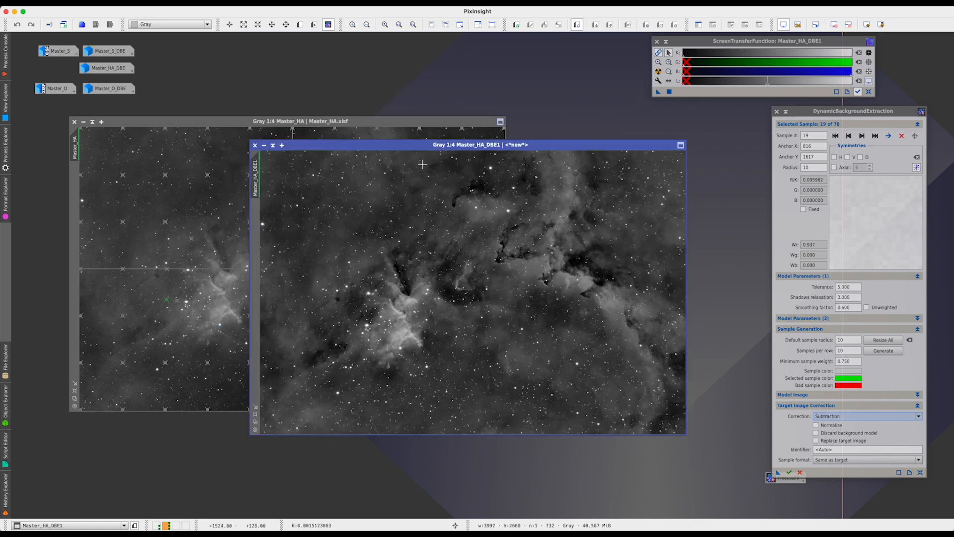
- Compare the subtracted Master_HA_DBE1 image with the original Master_HA, examining the nebulosity and dark areas
left_click_drag(407, 149, 451, 116)
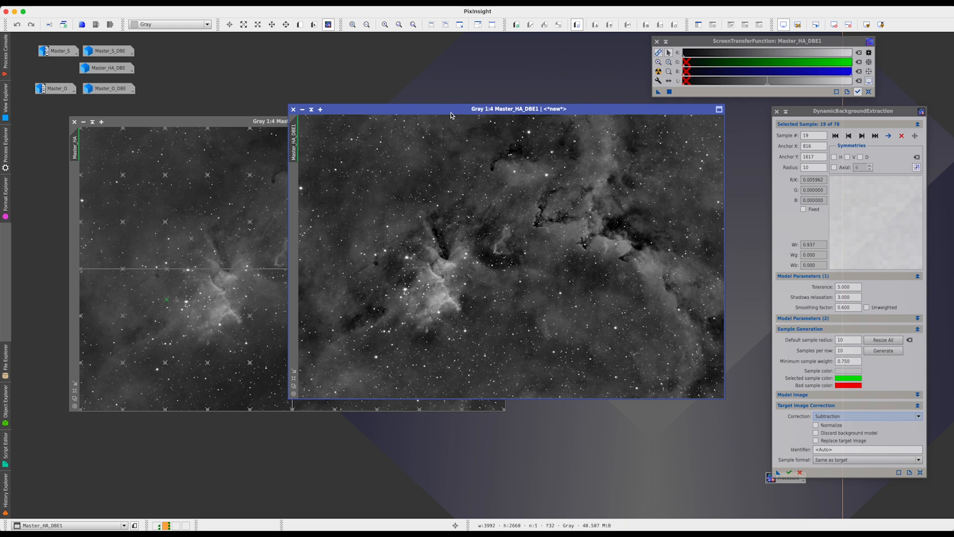
left_click_drag(449, 115, 490, 218)
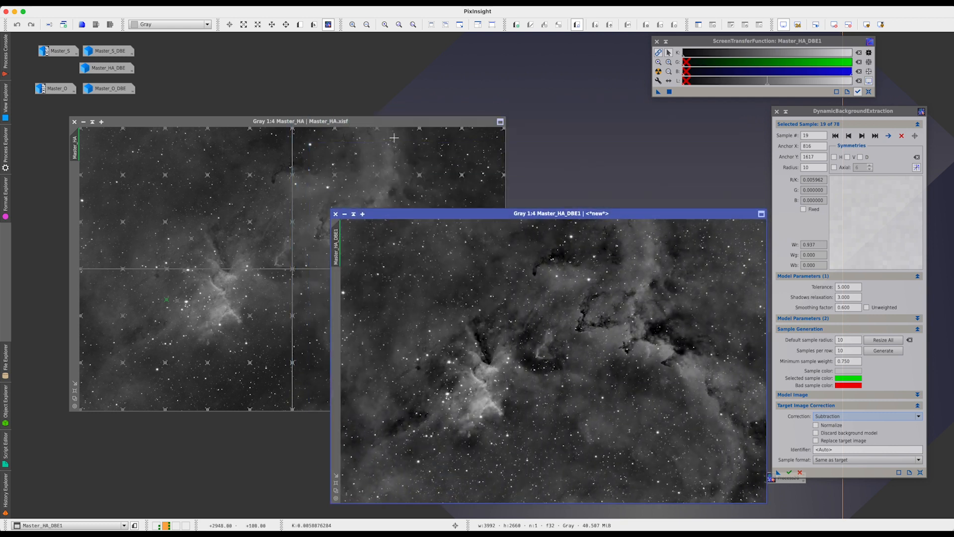
left_click_drag(393, 121, 372, 49)
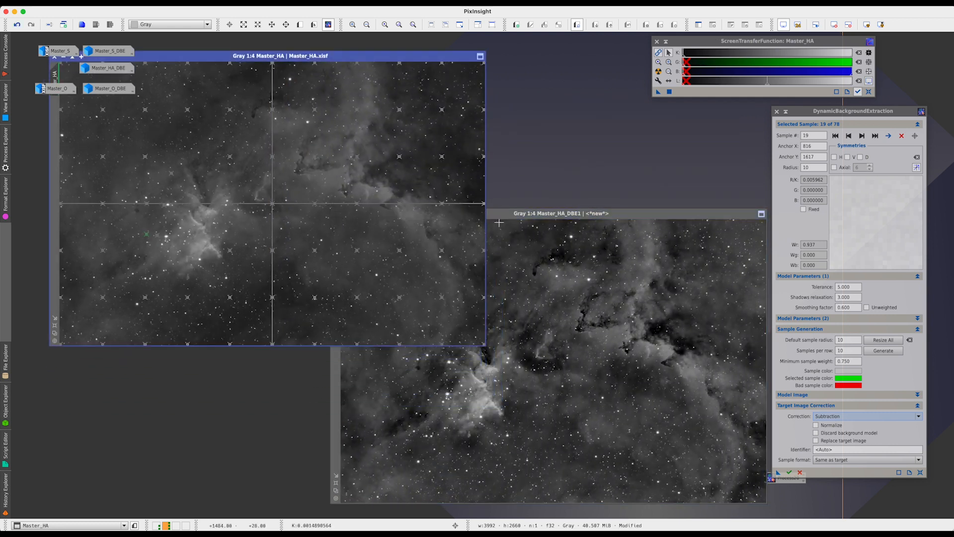
left_click_drag(502, 214, 475, 215)
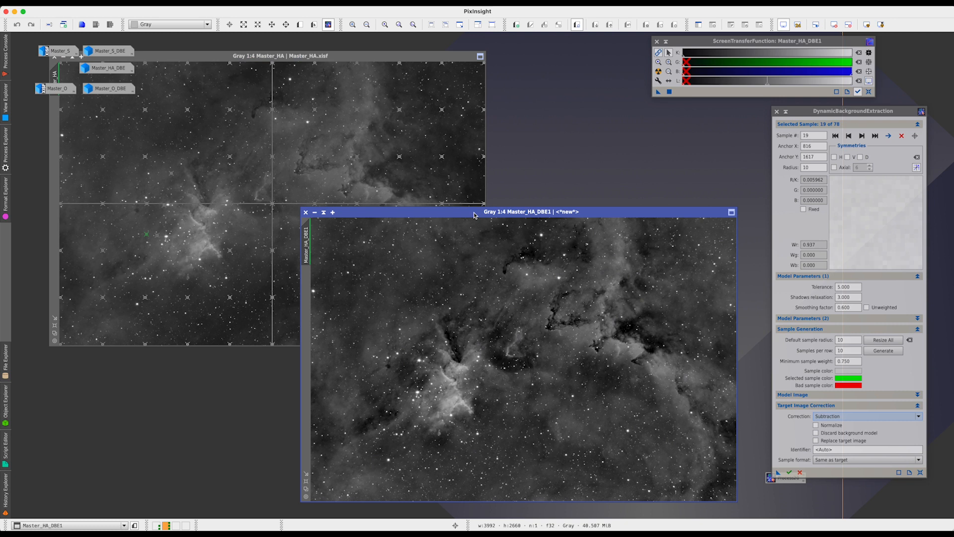
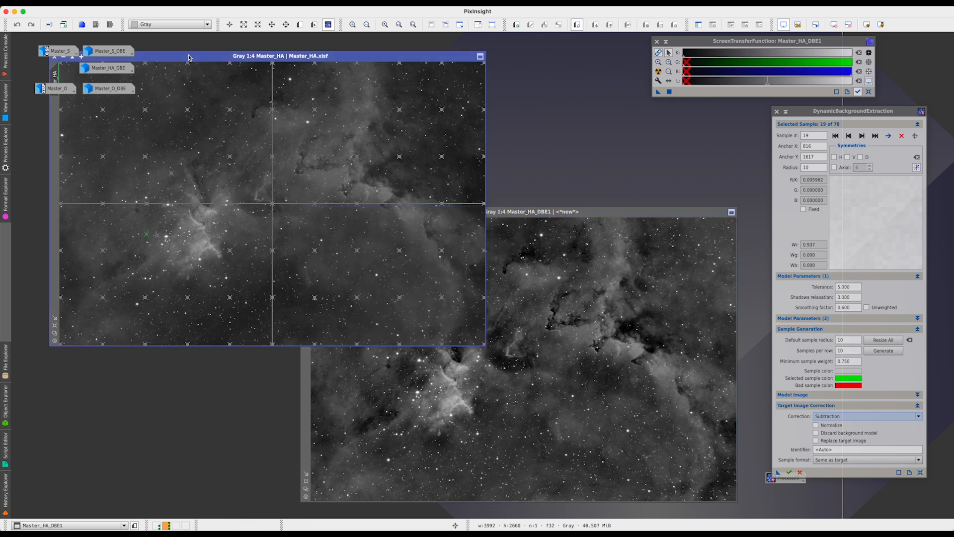
left_click_drag(188, 57, 290, 80)
left_click(610, 214)
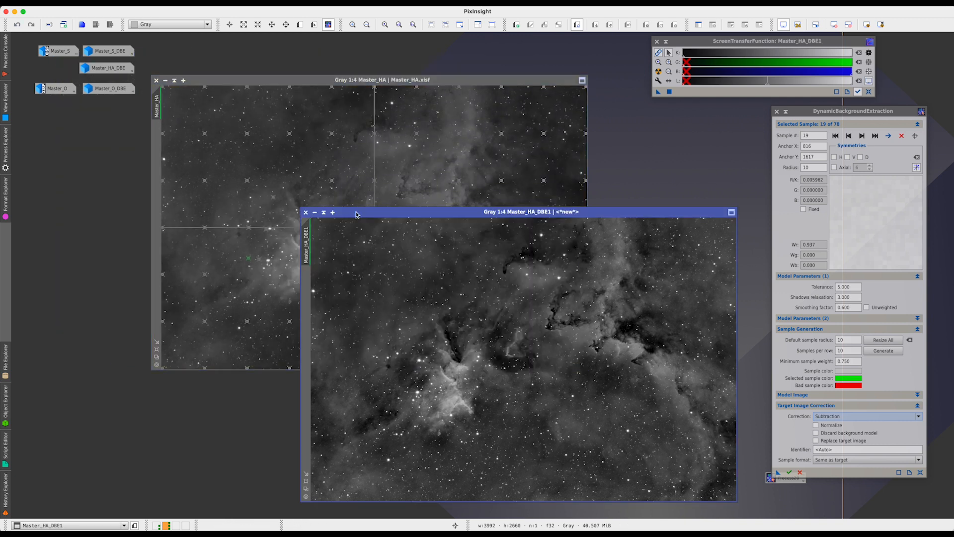
- Close Master_HA_DBE1 without keeping it, cancel the DynamicBackgroundExtraction session, and reposition the Master_HA window
left_click(305, 213)
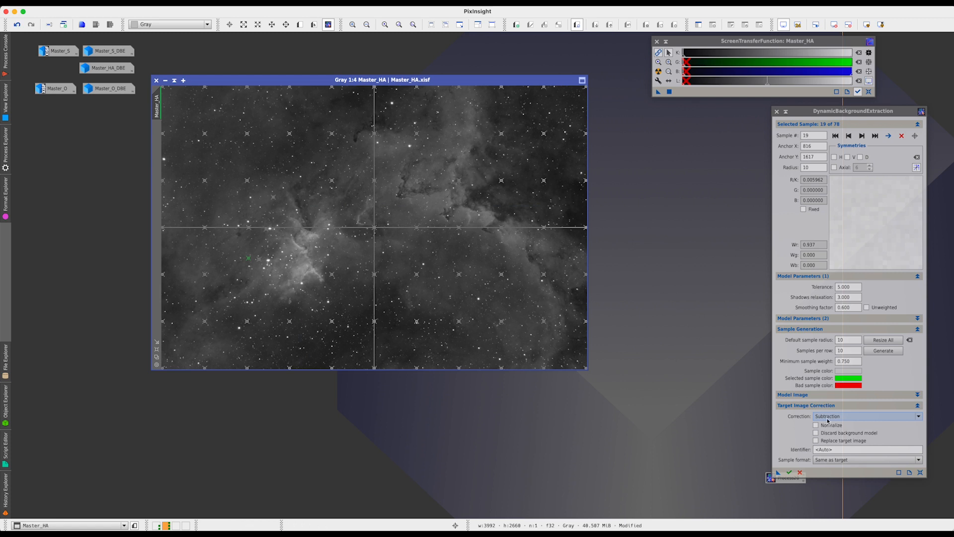
left_click(800, 472)
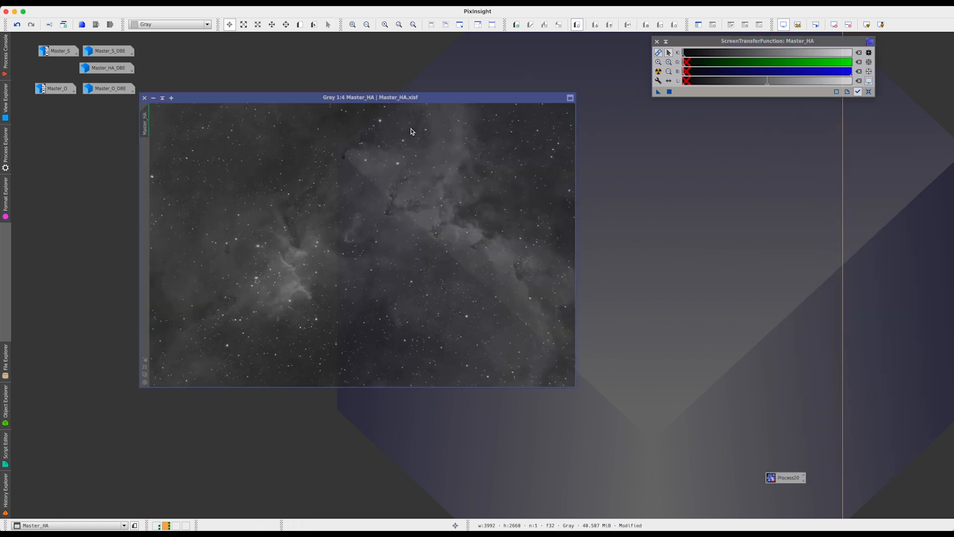
left_click_drag(411, 131, 358, 138)
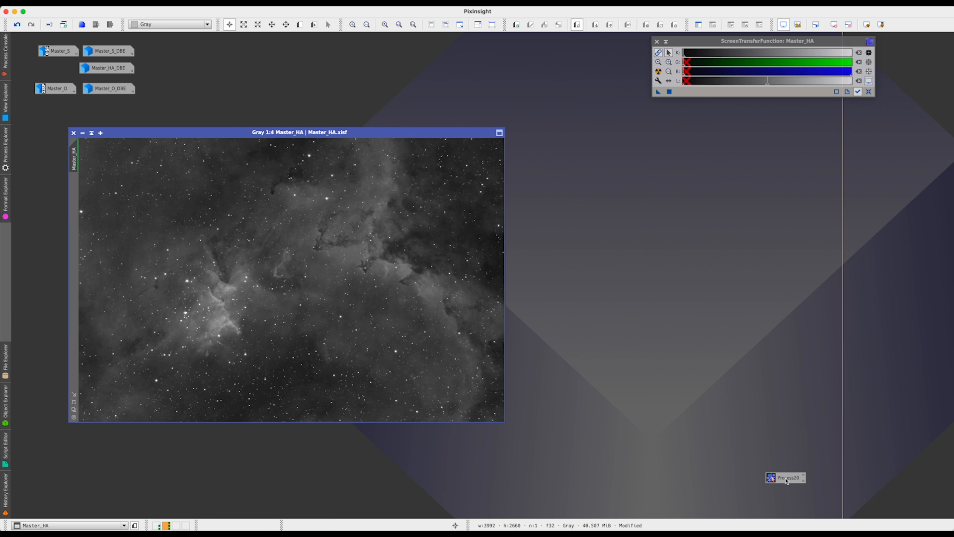
- Load the saved Process20 samples onto Master_HA, set the target image correction to None, and apply DynamicBackgroundExtraction
double_click(787, 478)
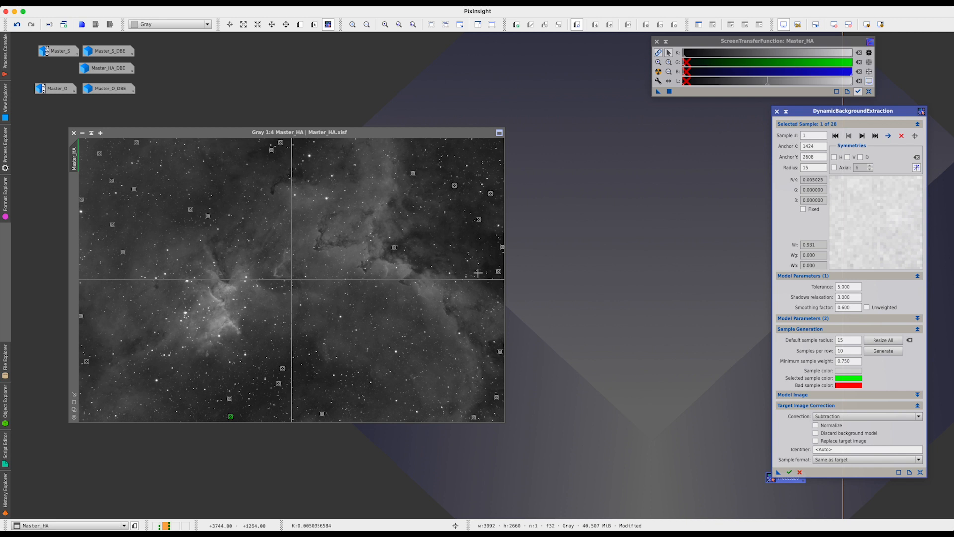
left_click(867, 416)
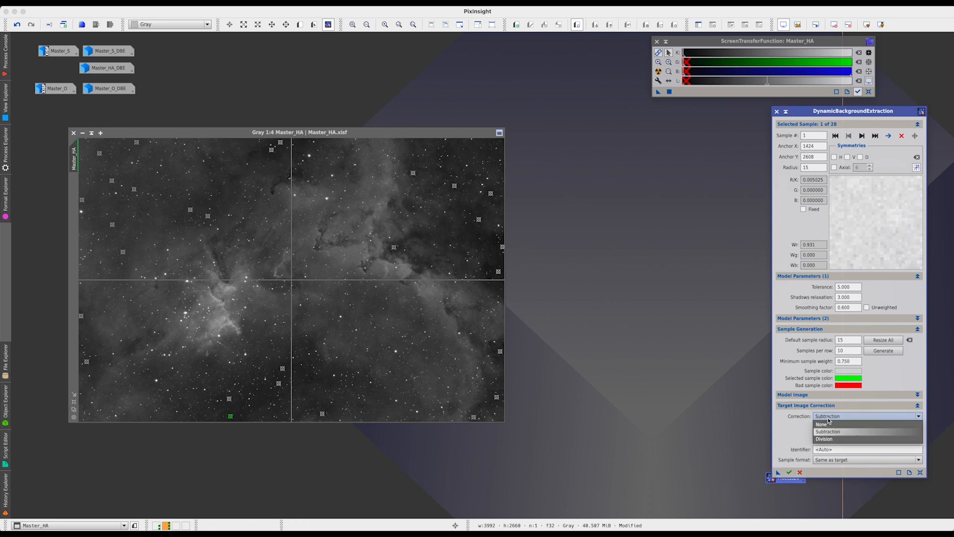
left_click(835, 421)
left_click_drag(779, 474, 447, 365)
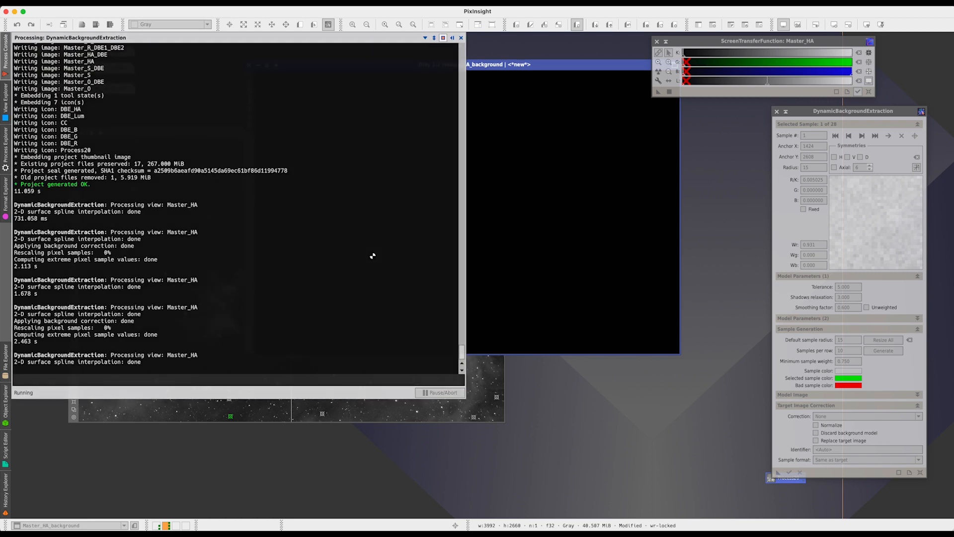
- Auto-stretch the Master_HA_background model, examine its gradients against Master_HA, and return to Master_HA
key("ctrl+a")
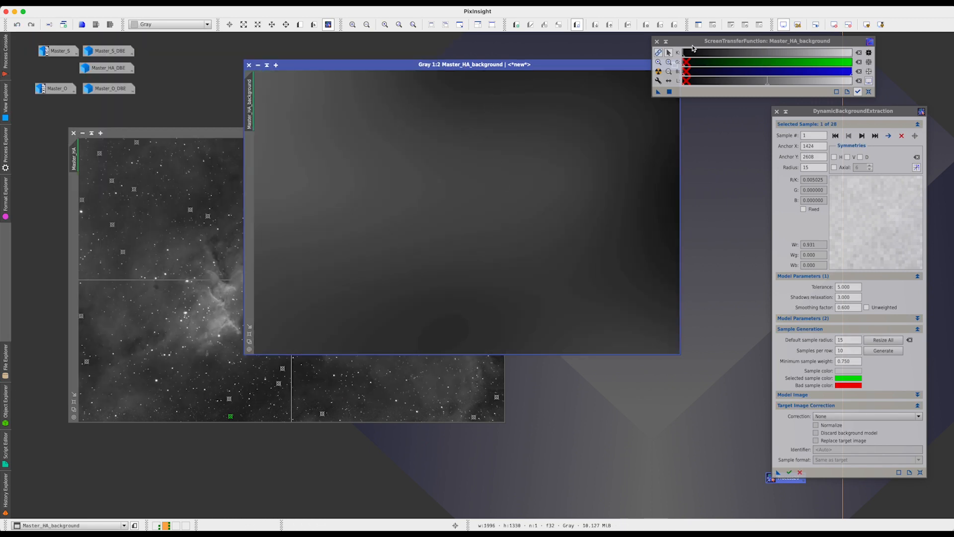
left_click_drag(694, 43, 758, 43)
left_click_drag(599, 69, 847, 221)
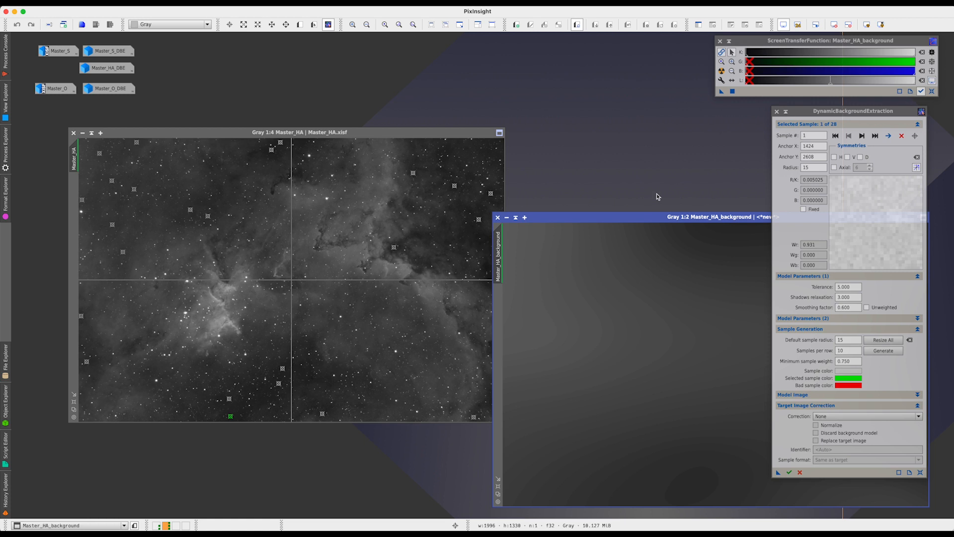
left_click_drag(649, 217, 362, 177)
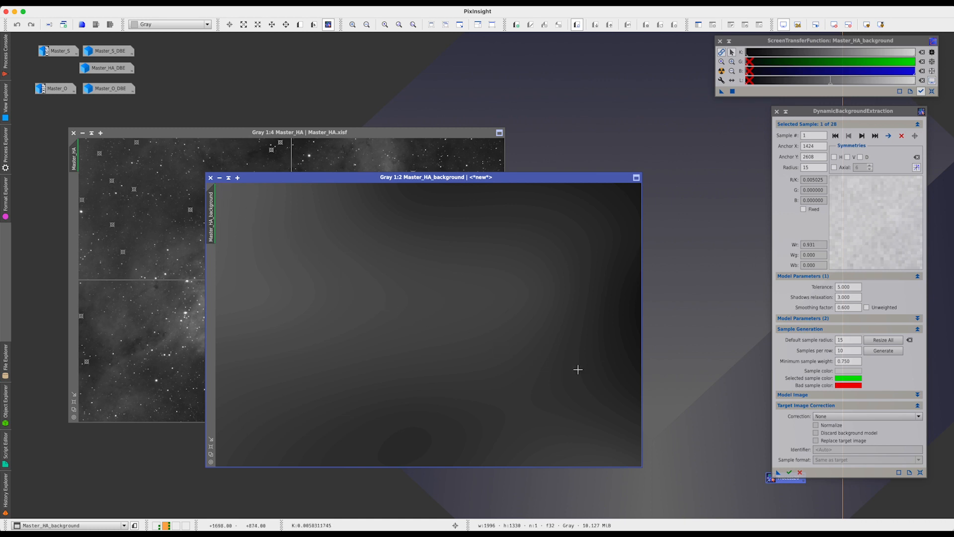
left_click_drag(357, 176, 534, 131)
left_click(387, 133)
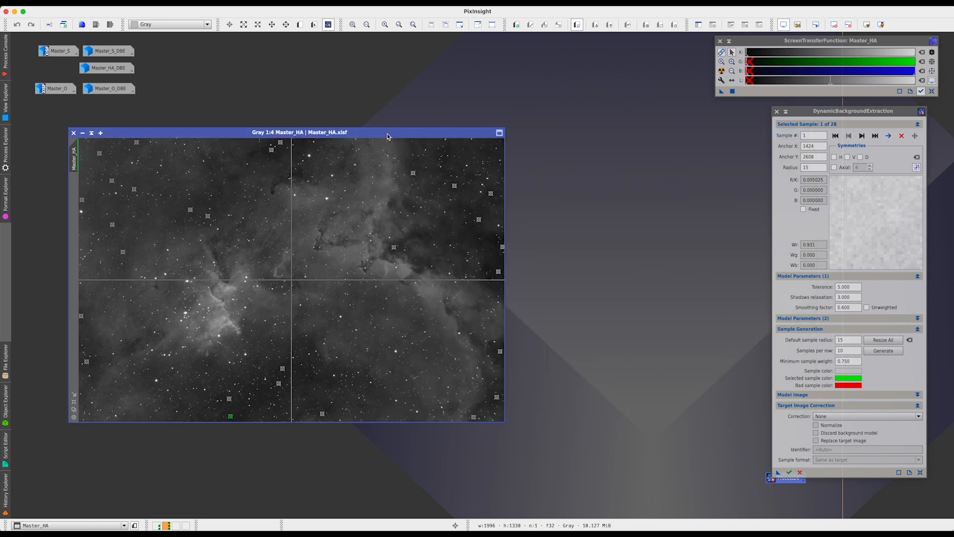
- Restore the Master_HA_DBE image and compare its nebulosity and background with the original Master_HA
double_click(106, 67)
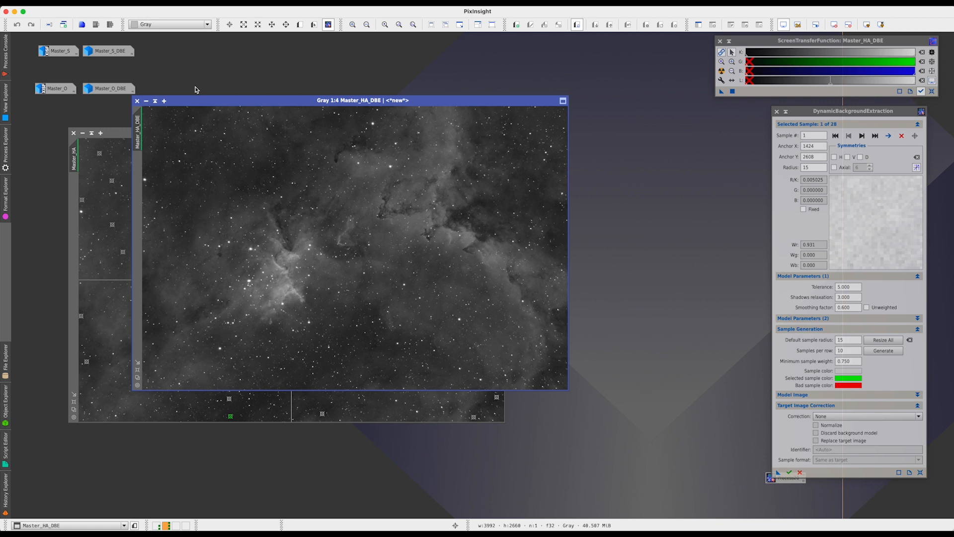
left_click_drag(230, 99, 180, 136)
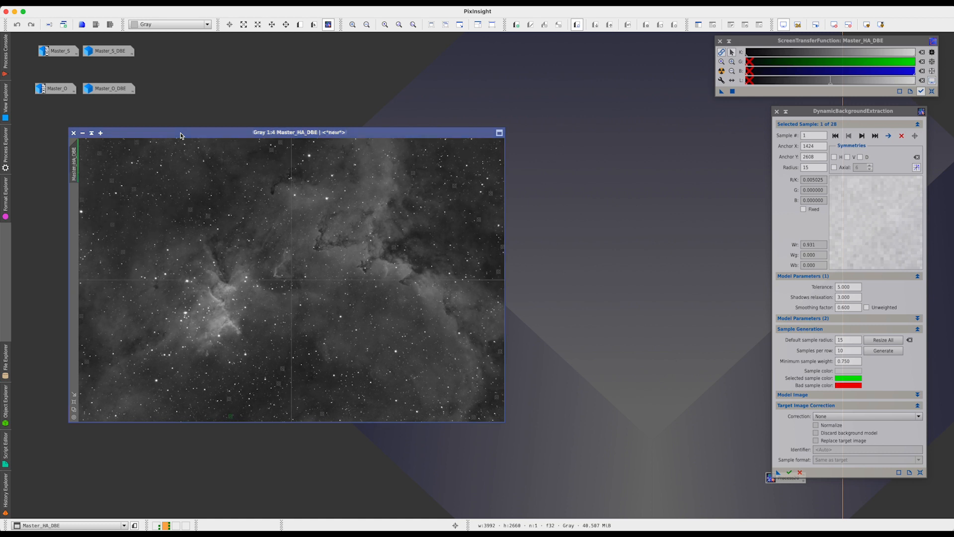
left_click_drag(181, 135, 363, 133)
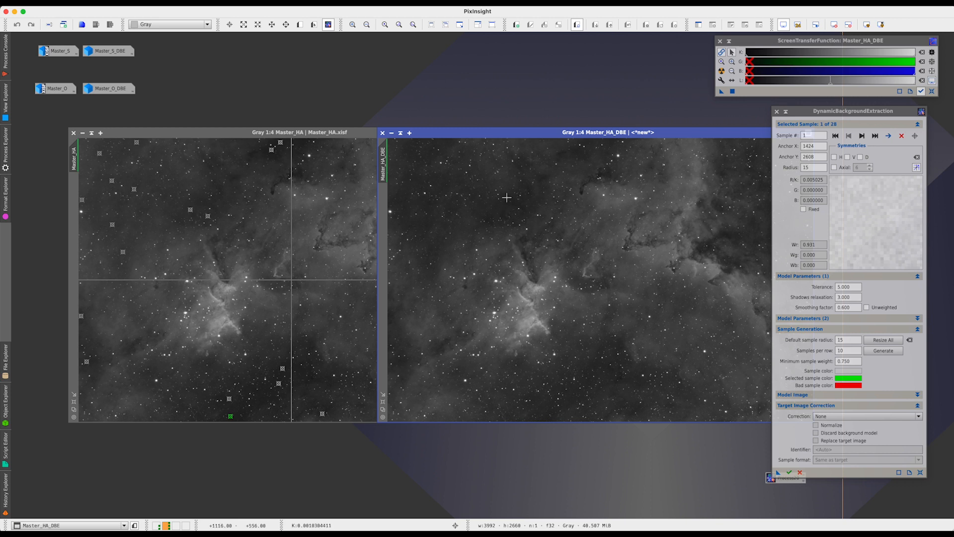
left_click_drag(357, 133, 317, 134)
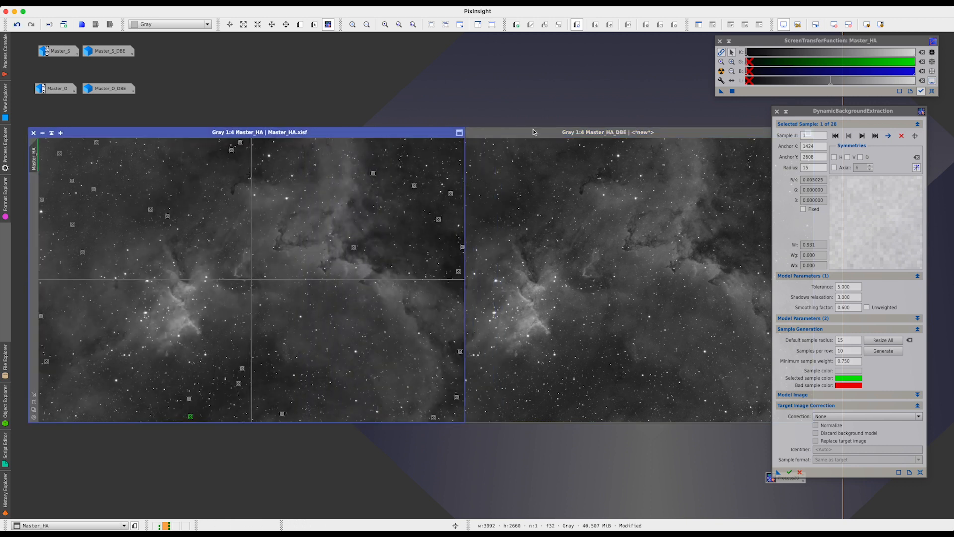
left_click_drag(585, 132, 387, 101)
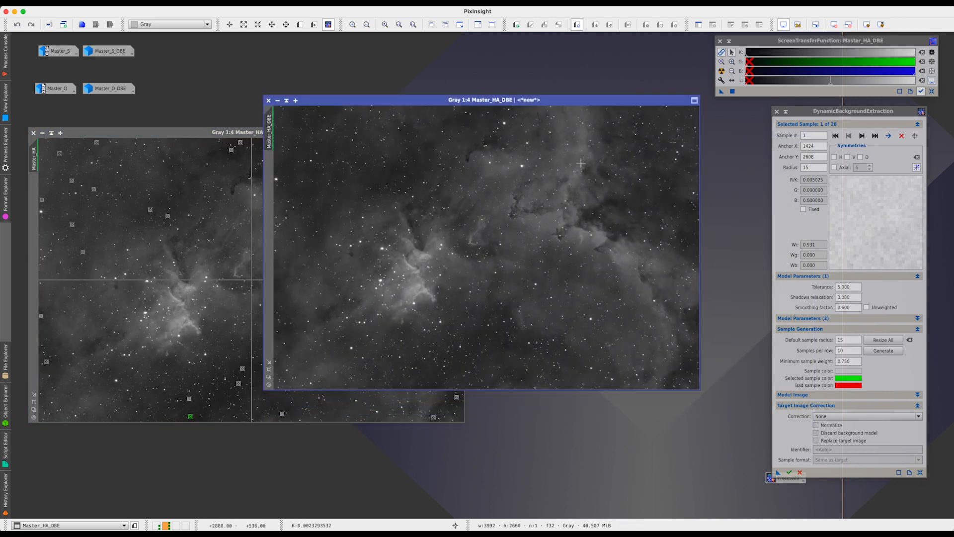
left_click_drag(580, 101, 475, 256)
left_click_drag(416, 133, 546, 59)
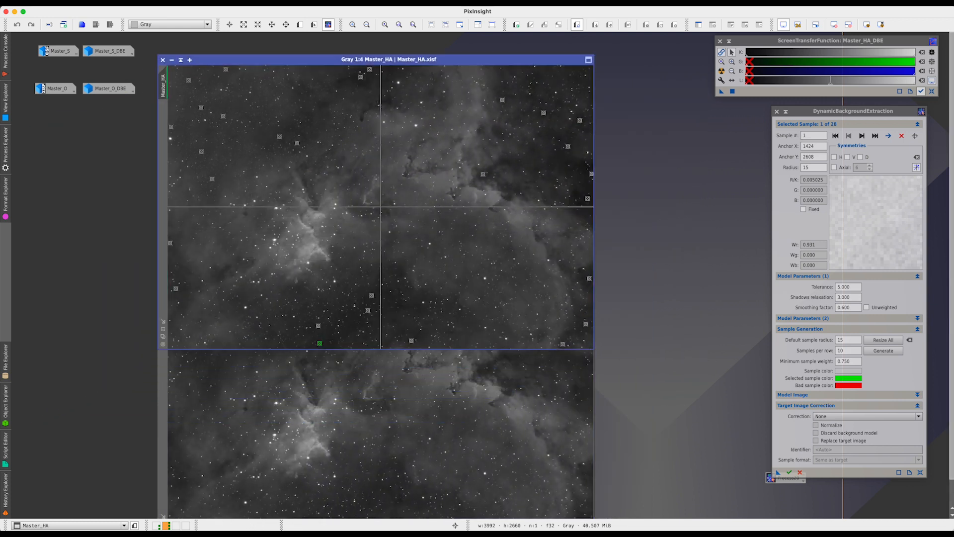
left_click(221, 426)
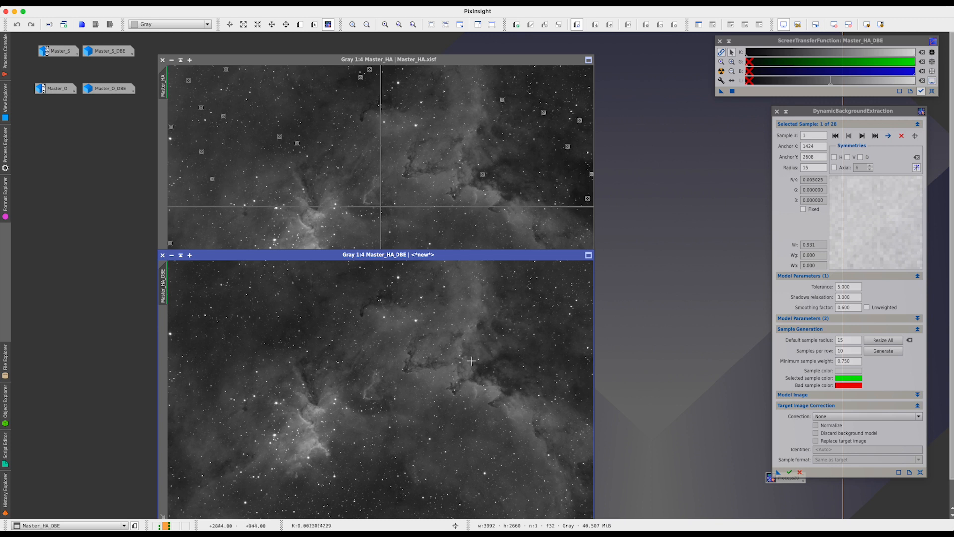
left_click_drag(444, 257, 457, 183)
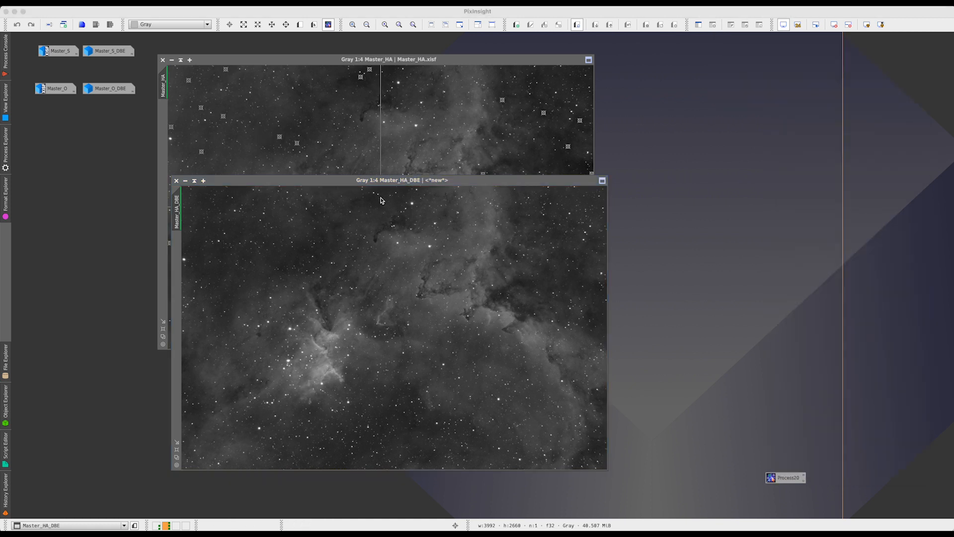
left_click_drag(341, 184, 316, 174)
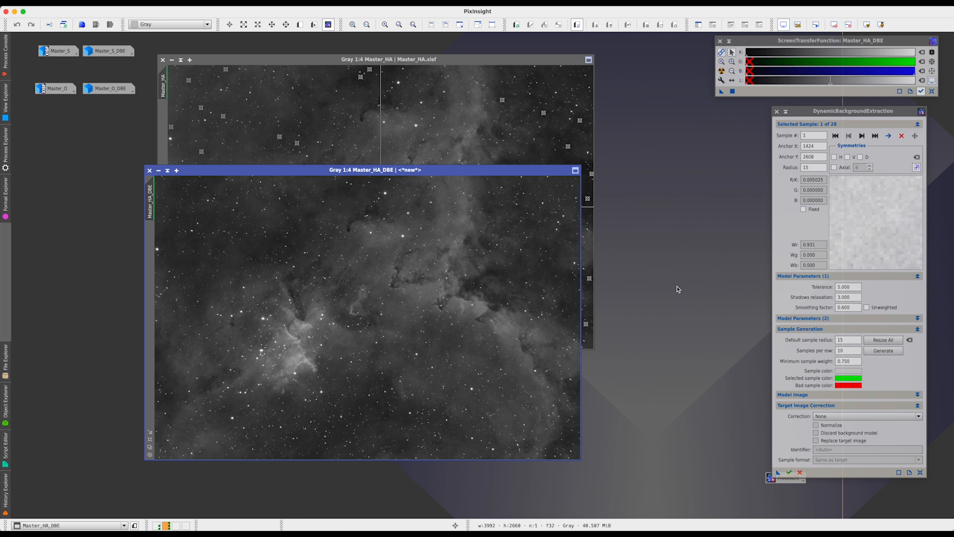
- Cancel the DynamicBackgroundExtraction session on Master_HA and load the saved Process20 samples onto Master_HA_DBE
left_click(799, 472)
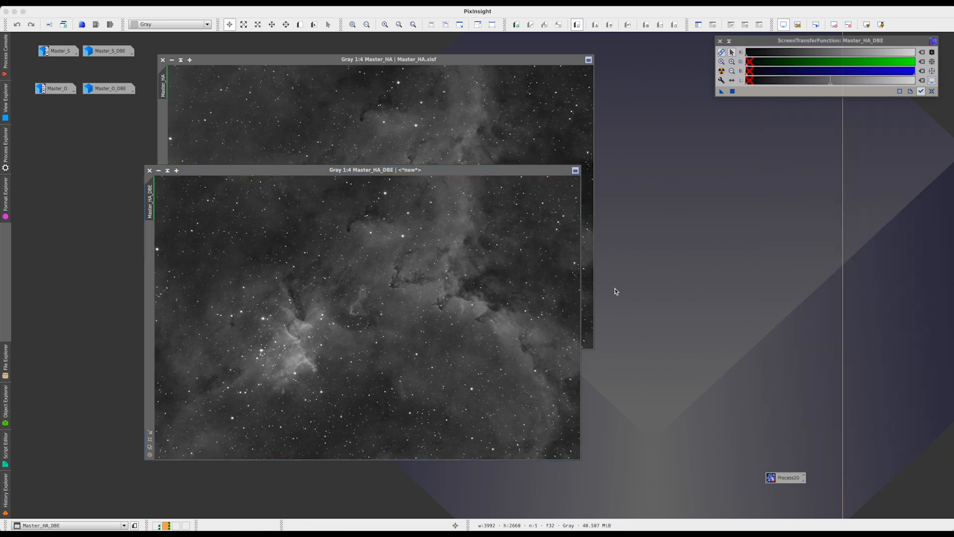
double_click(786, 475)
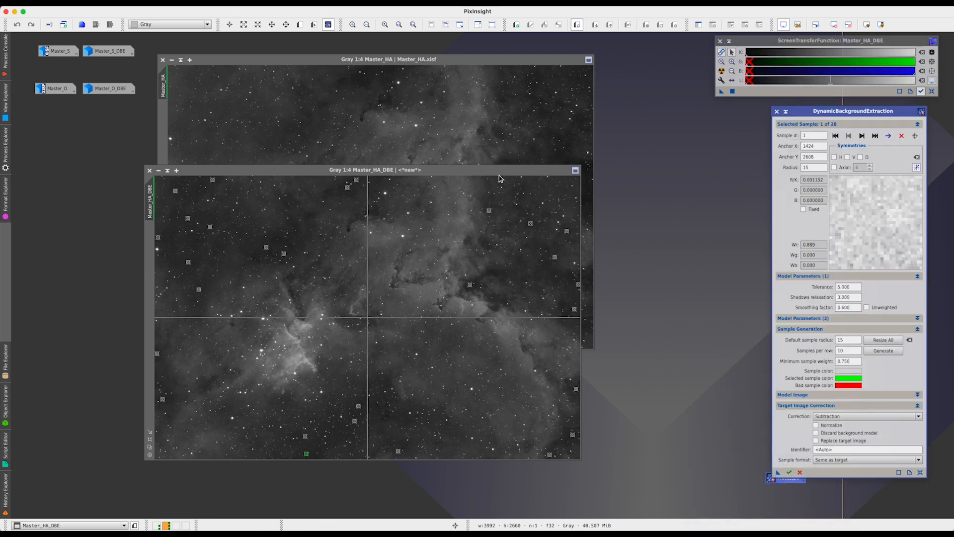
left_click_drag(496, 171, 458, 143)
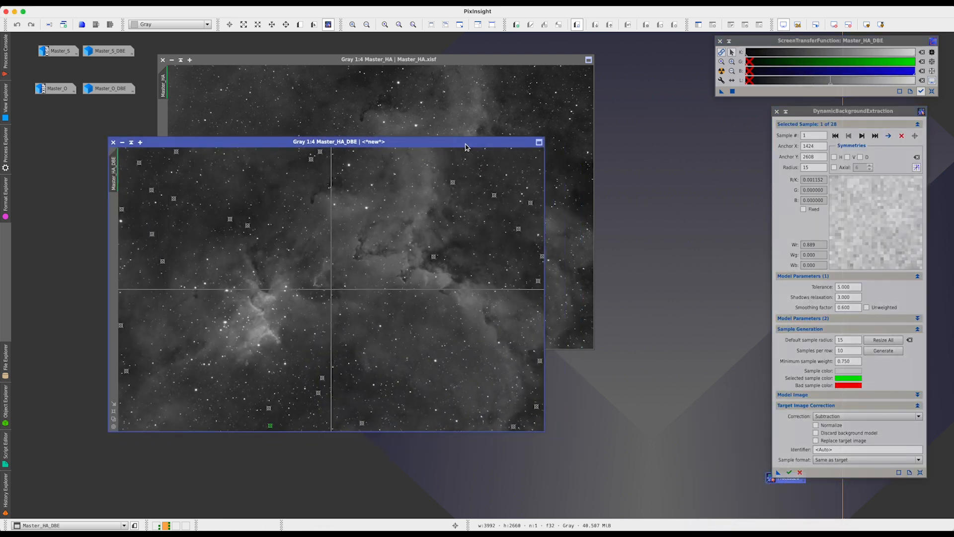
- Restore Master_S and Master_O and compare Master_O's background with the sample locations on Master_HA_DBE
double_click(59, 50)
double_click(61, 89)
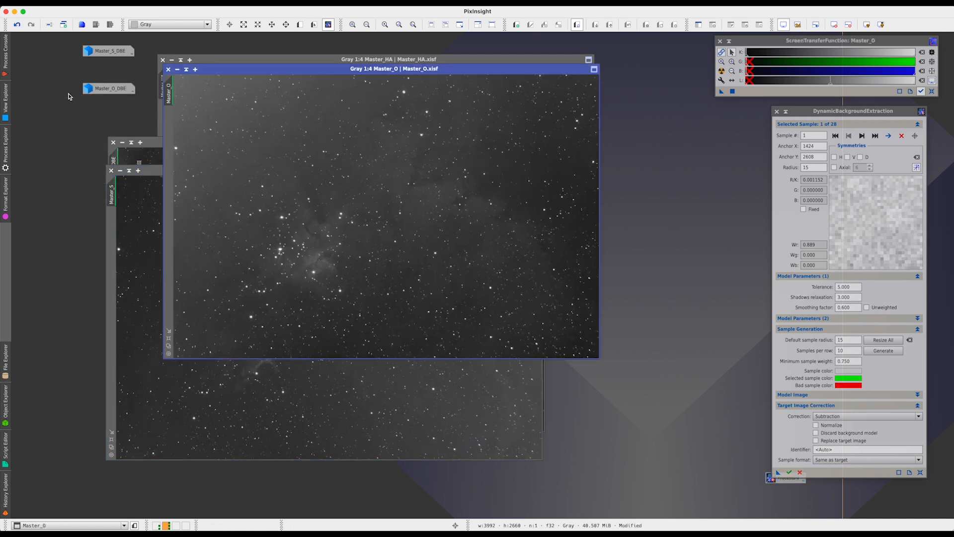
left_click_drag(256, 73, 330, 114)
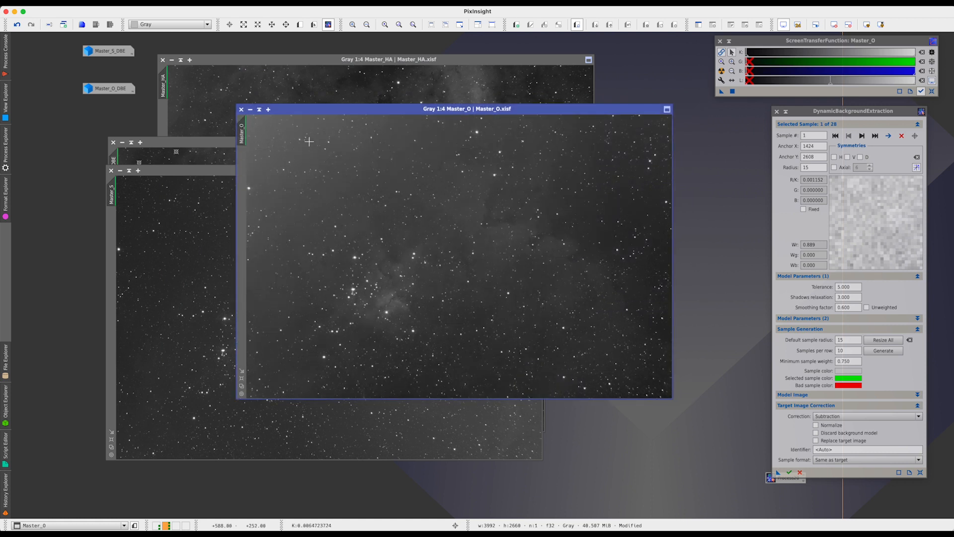
left_click_drag(303, 111, 405, 226)
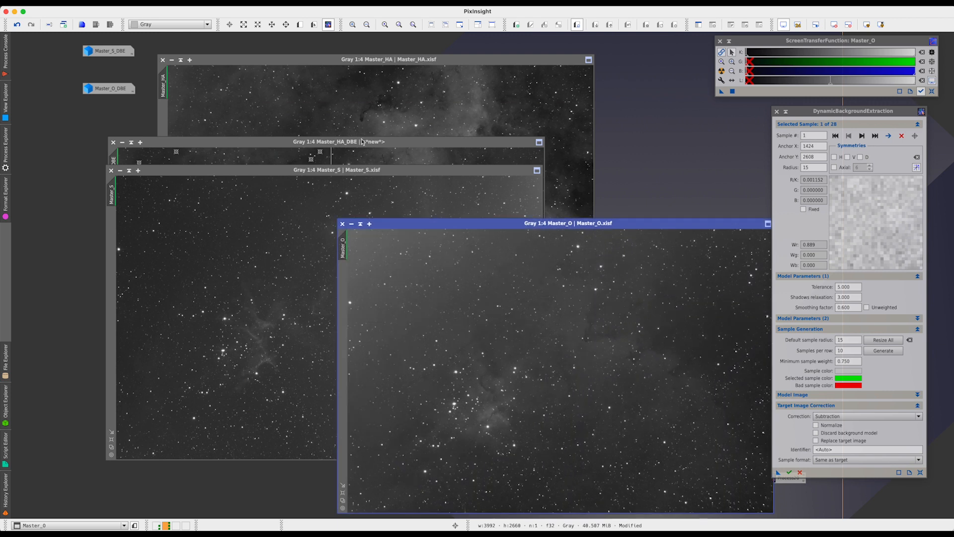
left_click(391, 144)
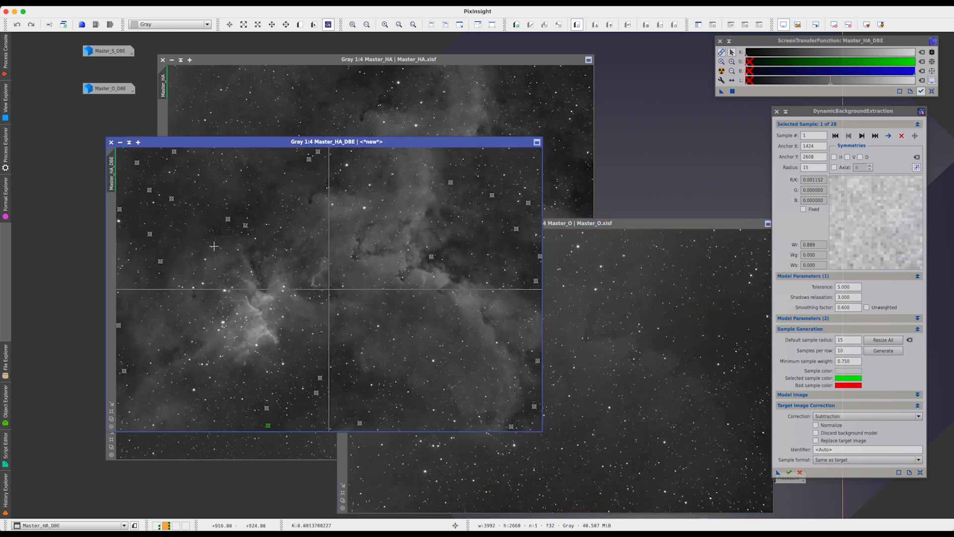
left_click(655, 227)
left_click_drag(654, 228, 527, 205)
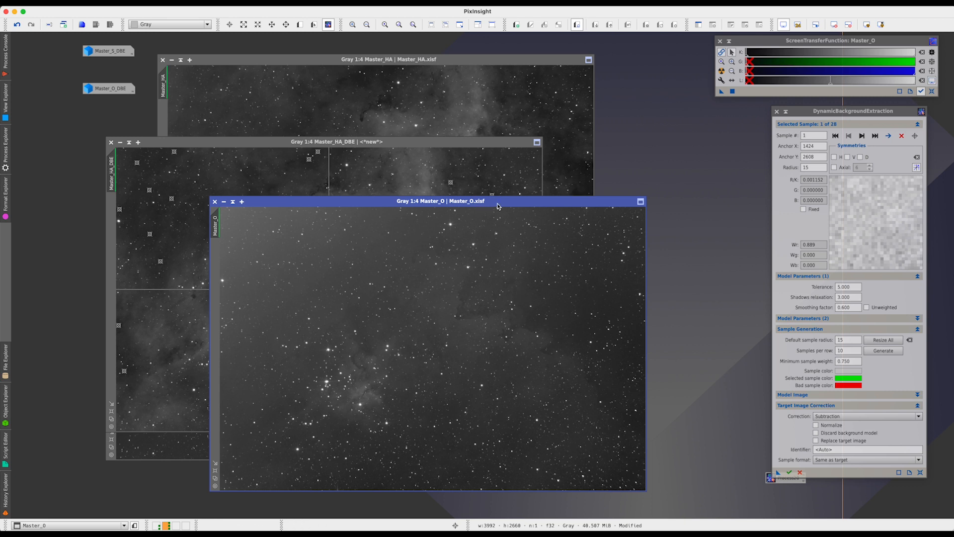
left_click(457, 144)
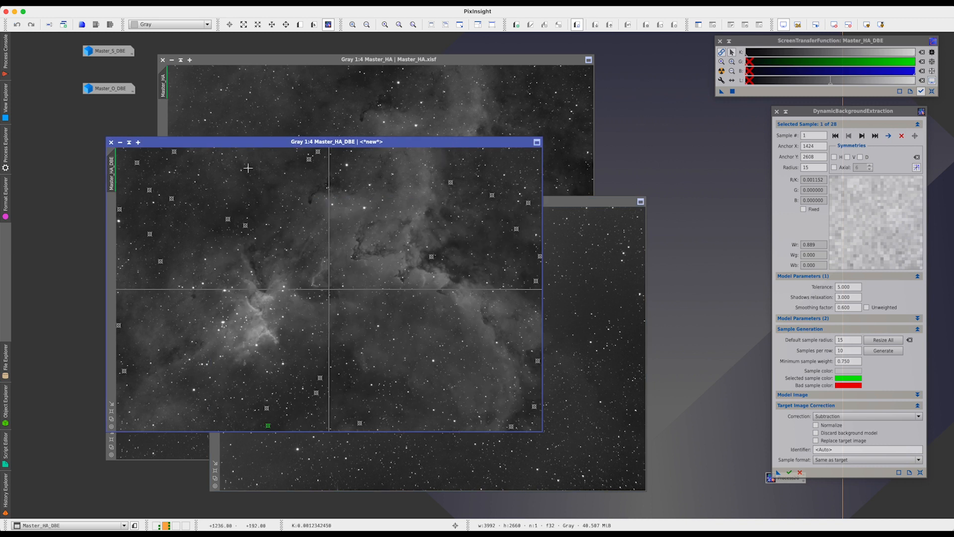
- Save the current extraction settings as a new process icon, delete that icon, and cancel the DynamicBackgroundExtraction session
left_click_drag(786, 475, 710, 428)
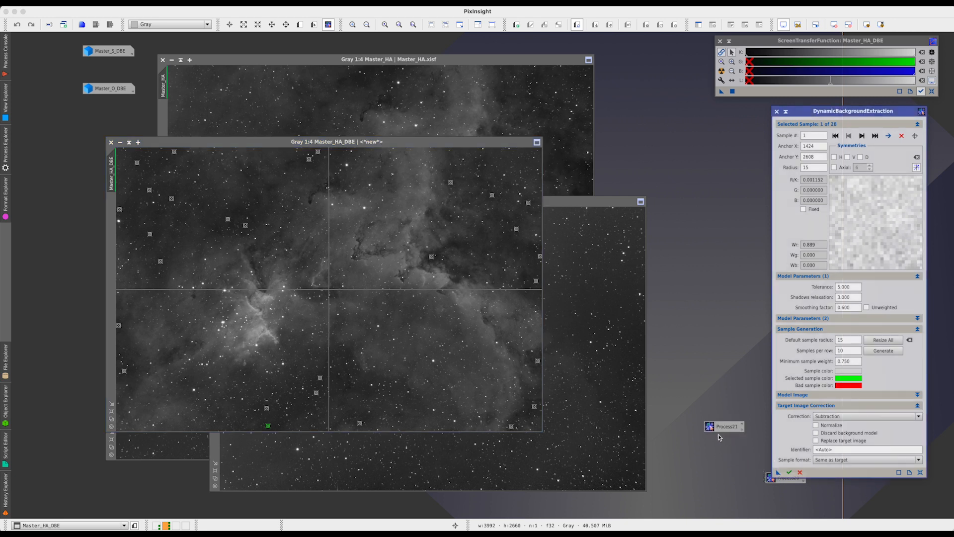
right_click(738, 430)
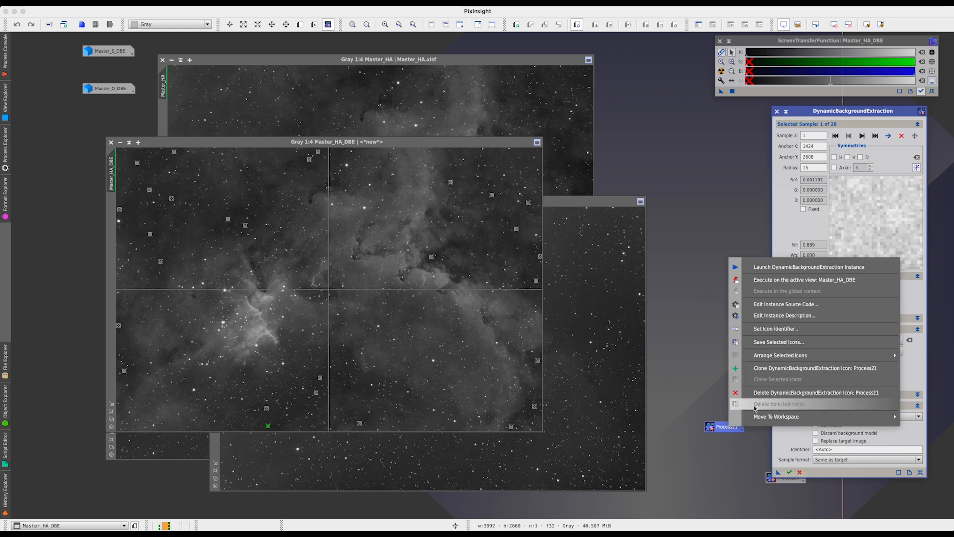
left_click(765, 393)
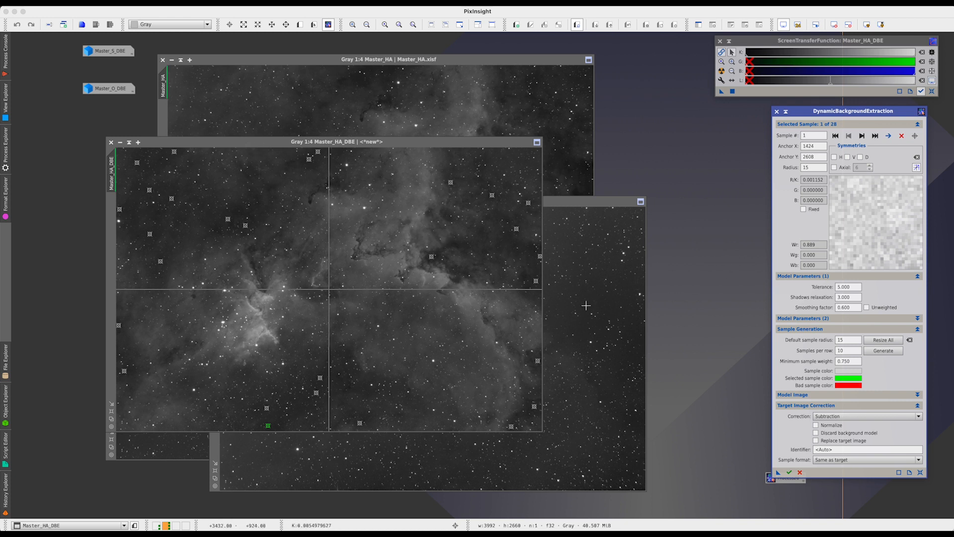
left_click(799, 473)
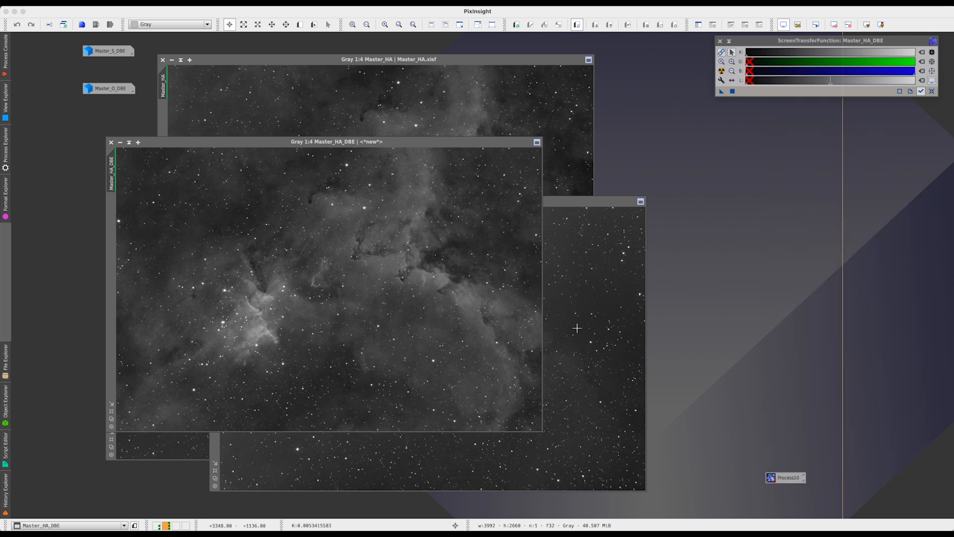
- Minimize the Master_HA_DBE, Master_S and Master_HA images so only Master_O stays open in the workspace
left_click(129, 144)
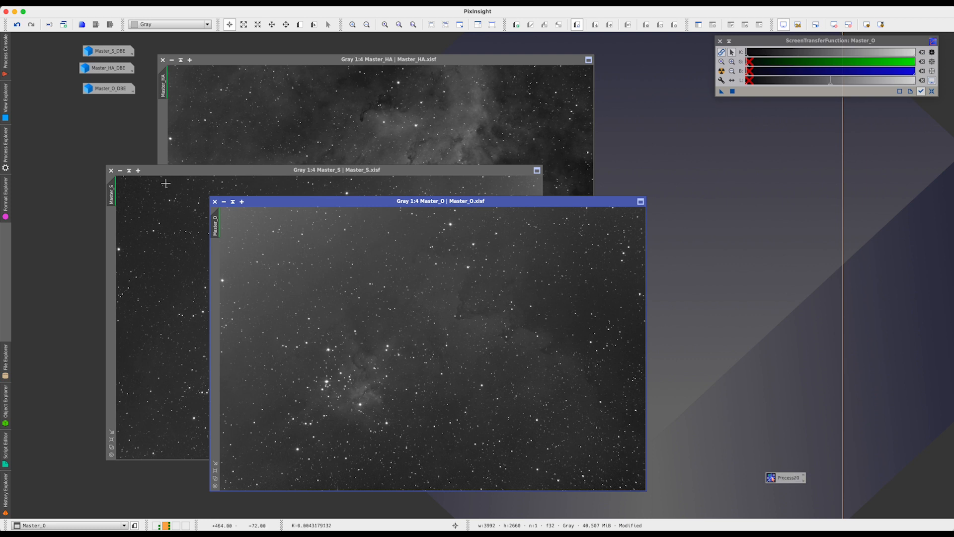
left_click(120, 170)
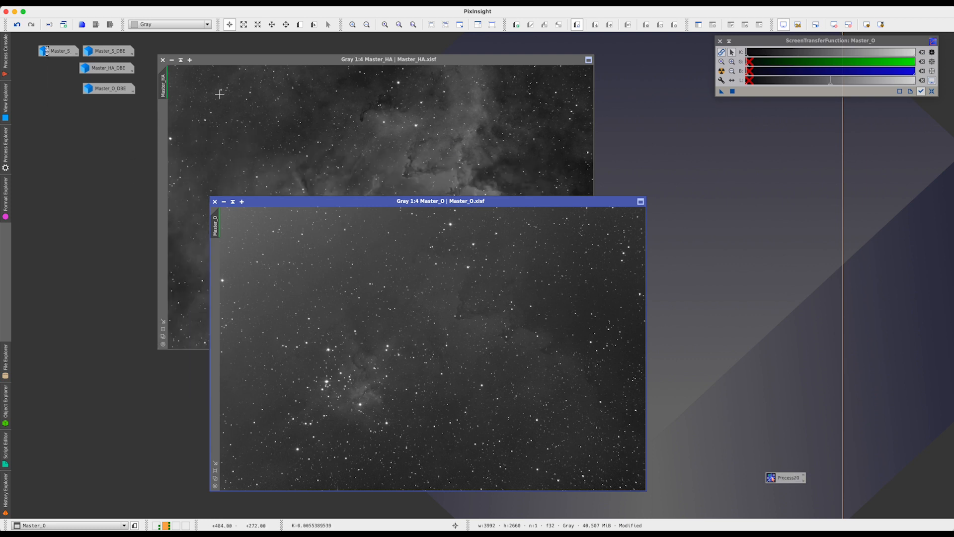
left_click(180, 60)
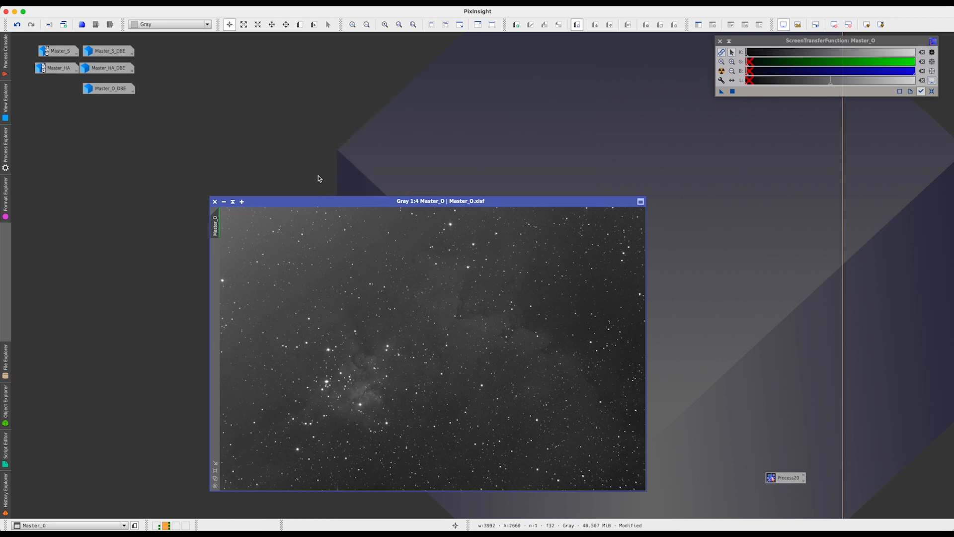
- Reposition the Master_O window and load the saved Process20 DynamicBackgroundExtraction samples onto it
left_click_drag(320, 201, 318, 97)
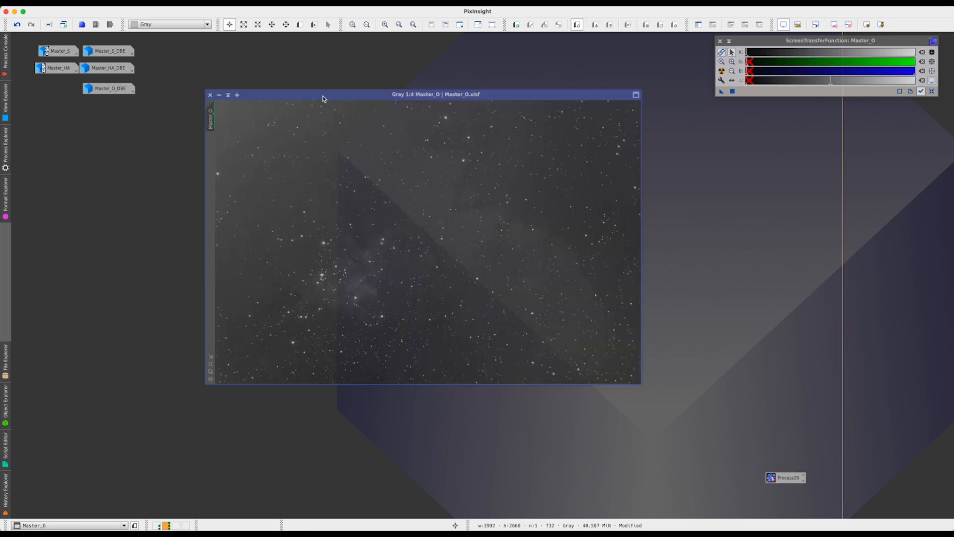
left_click_drag(321, 97, 292, 97)
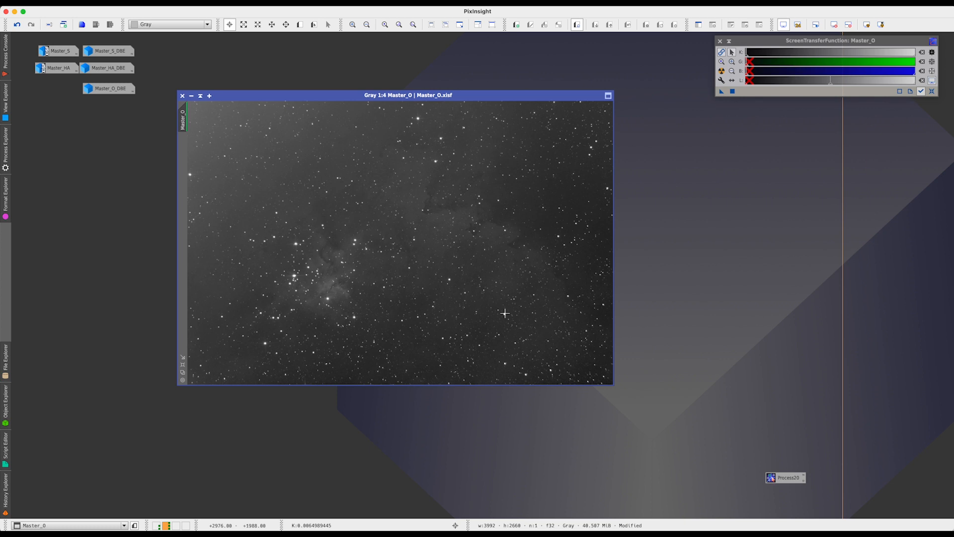
double_click(785, 480)
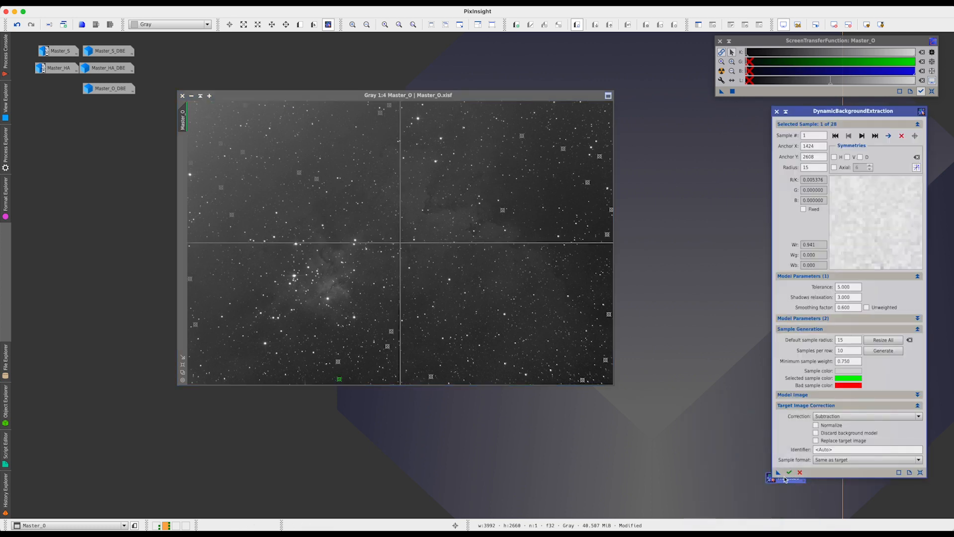
- Apply DynamicBackgroundExtraction with Subtraction correction and the loaded samples to Master_O, keeping the original image and generating the background model
left_click_drag(802, 113, 756, 107)
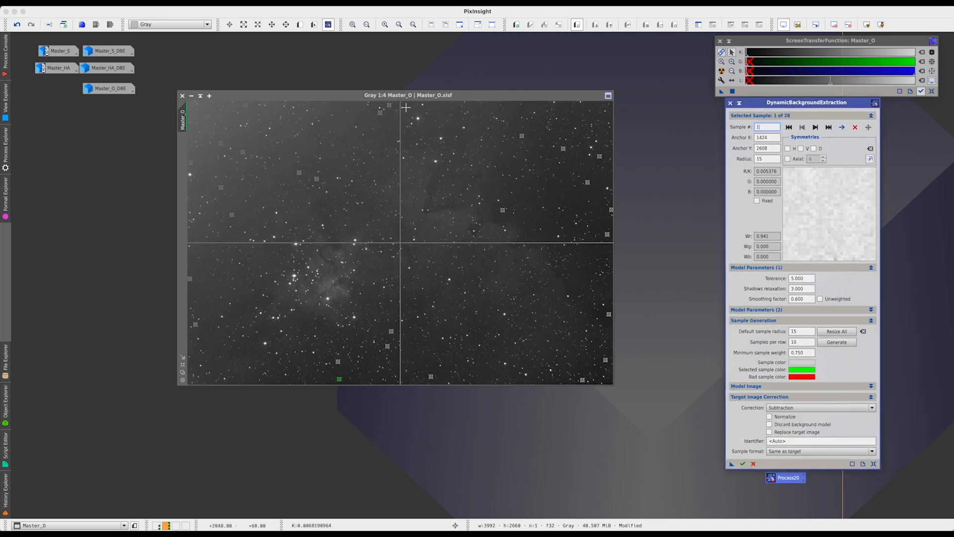
left_click(474, 97)
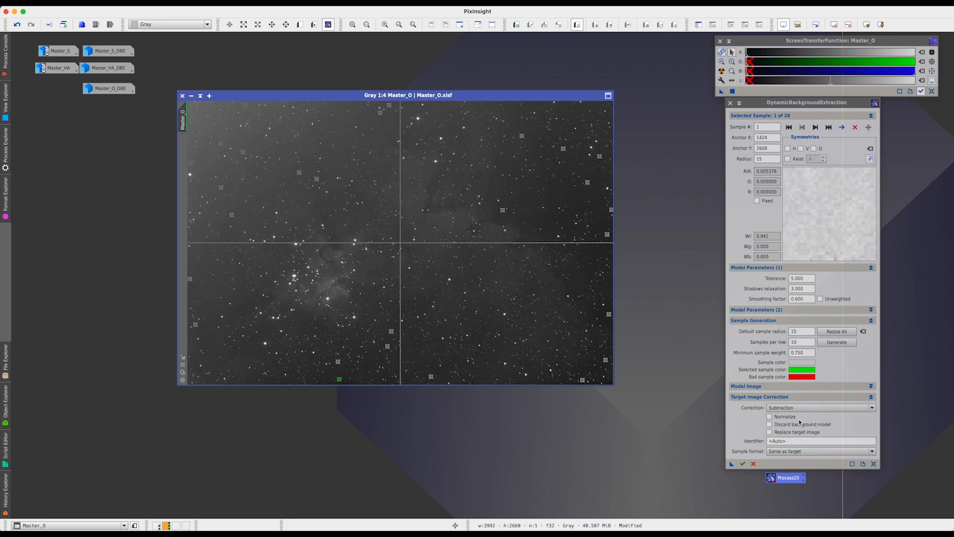
left_click_drag(732, 464, 517, 362)
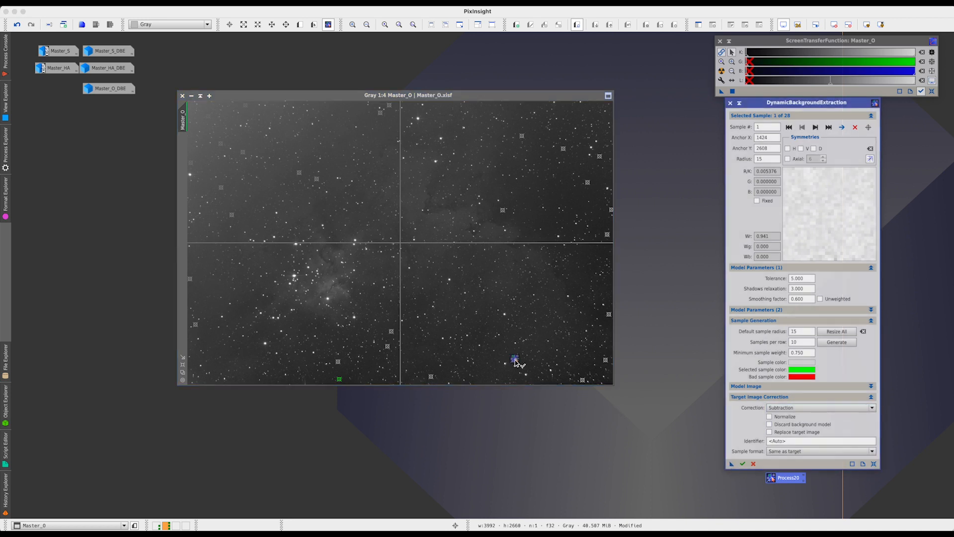
left_click_drag(516, 362, 515, 360)
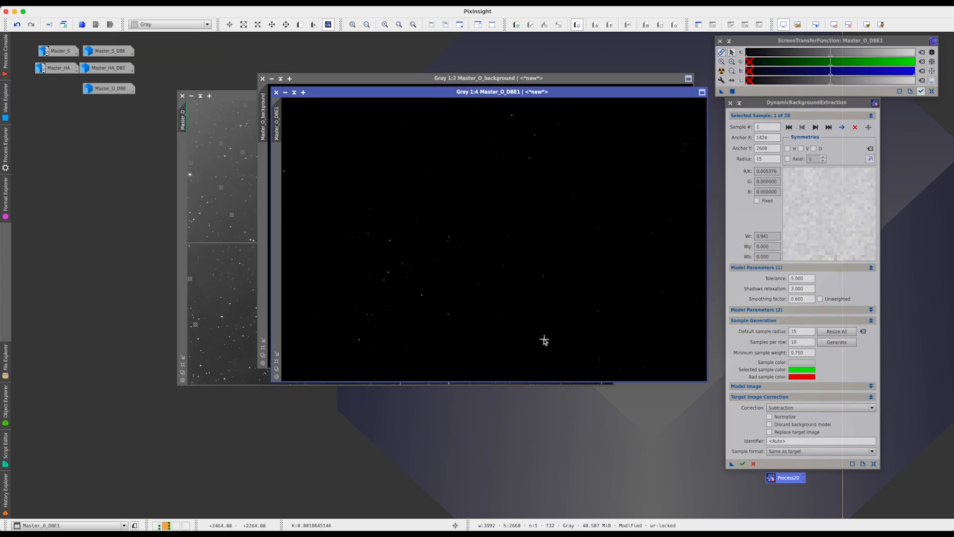
- Auto-stretch the extracted Master_O background model, inspect its gradient for nebula structure, and close the model image
left_click(396, 79)
key("ctrl+a")
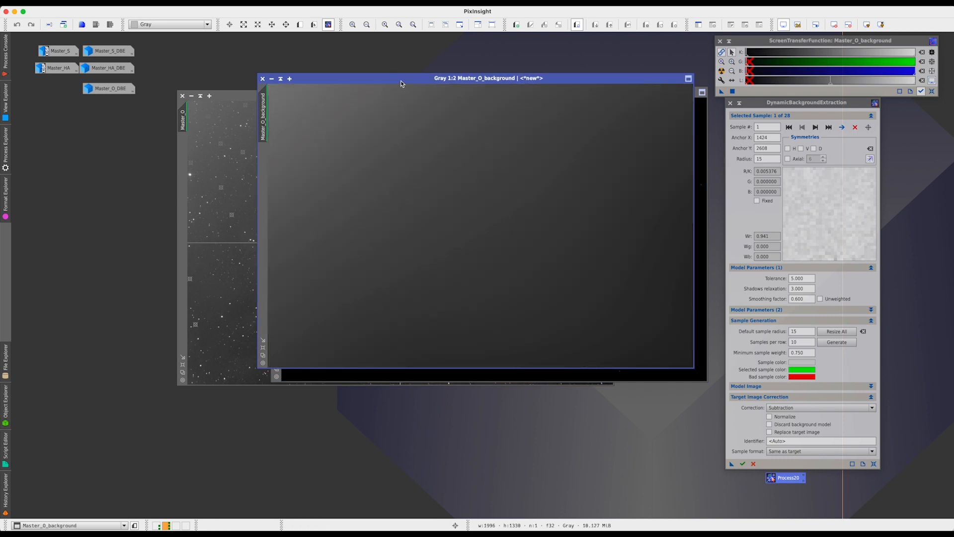
left_click_drag(401, 82, 363, 81)
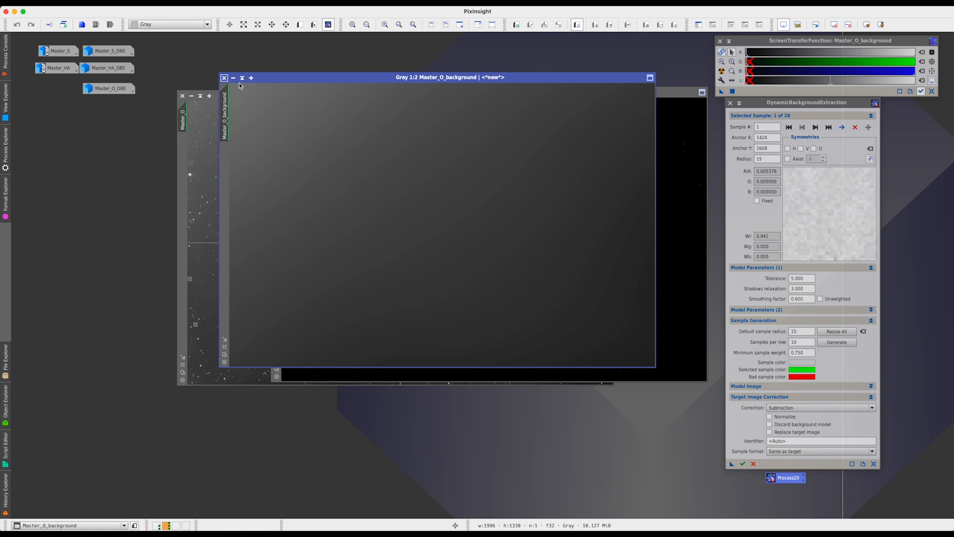
left_click(224, 78)
- Auto-stretch the background-corrected Master_O image and arrange it beside the original Master_O
left_click_drag(331, 94, 301, 136)
key("ctrl+a")
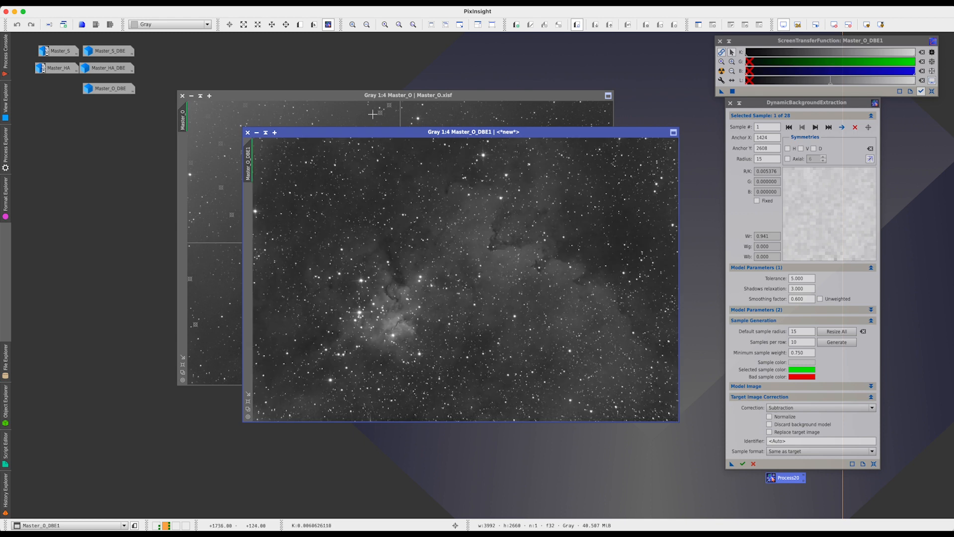
left_click_drag(345, 97, 197, 137)
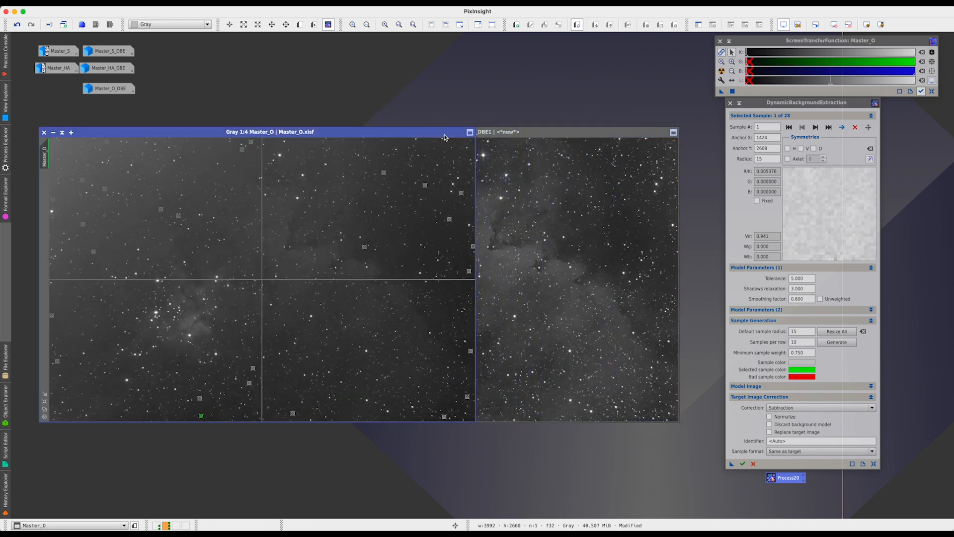
left_click_drag(535, 137, 633, 137)
- Compare the original and corrected Master_O images side by side and close the DynamicBackgroundExtraction session
left_click_drag(759, 105, 817, 107)
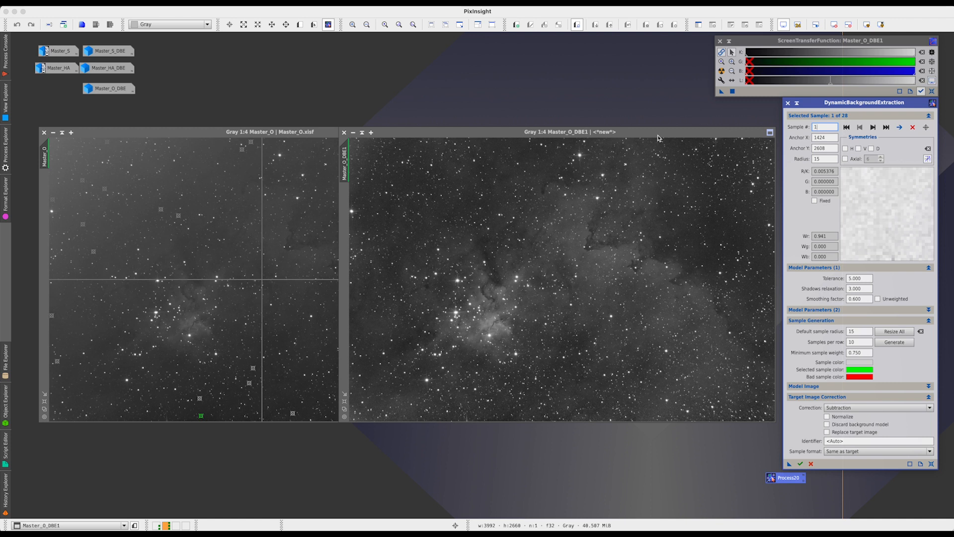
left_click_drag(657, 138, 643, 137)
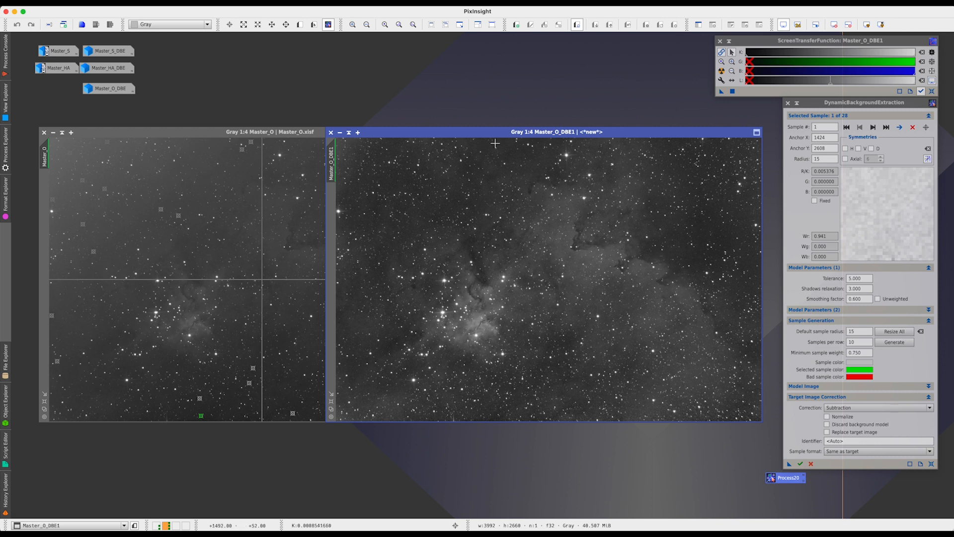
left_click_drag(479, 137, 550, 137)
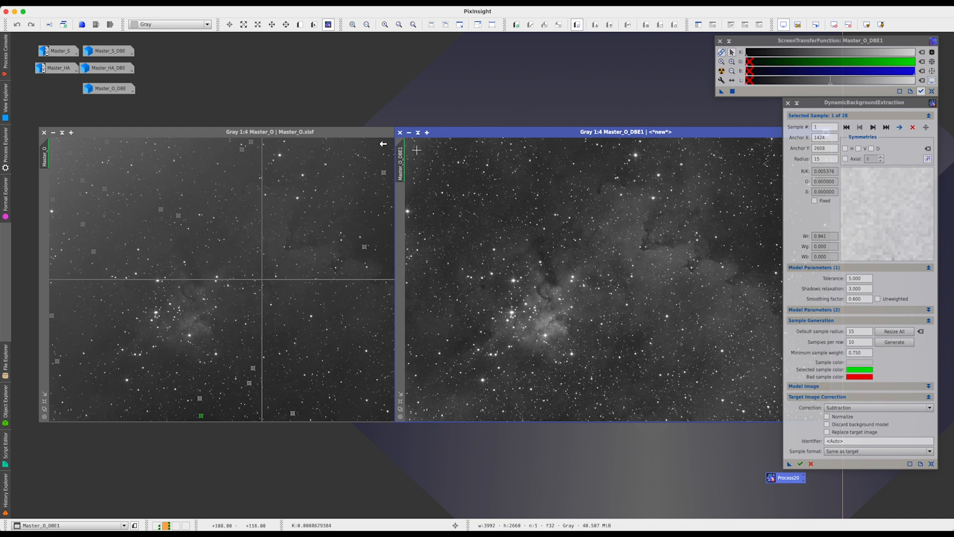
left_click(326, 133)
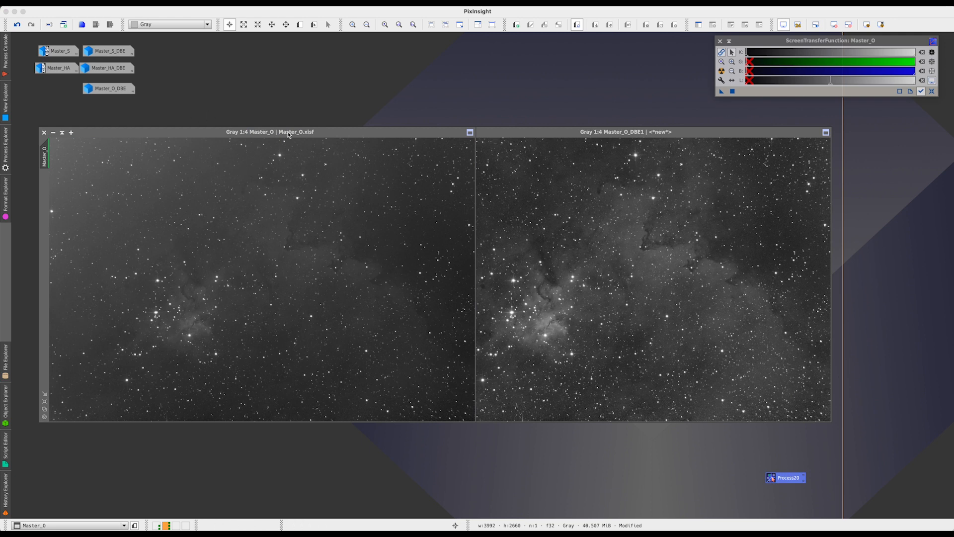
- Compare the Master_O_DBE and Master_O_DBE1 results, minimise Master_O and Master_O_DBE, and discard Master_O_DBE1
left_click(53, 133)
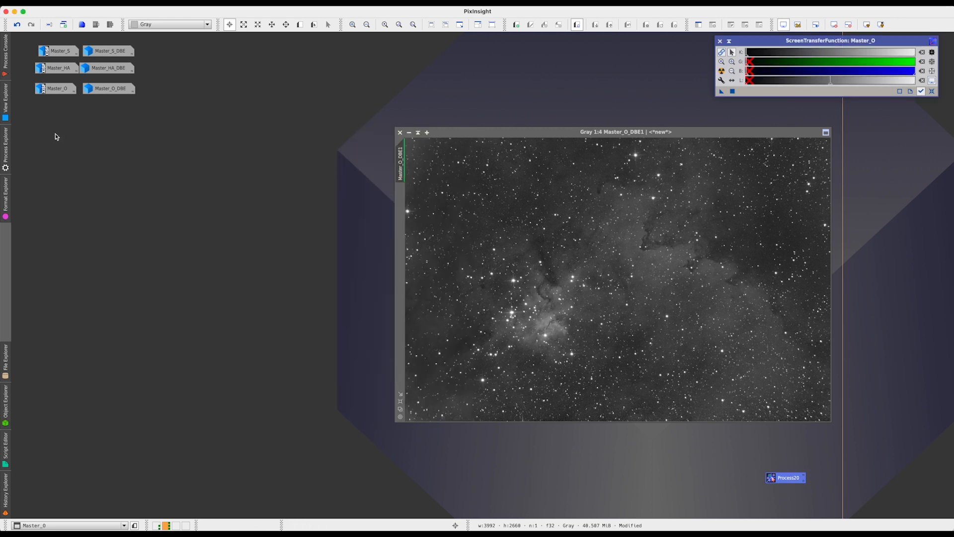
double_click(114, 93)
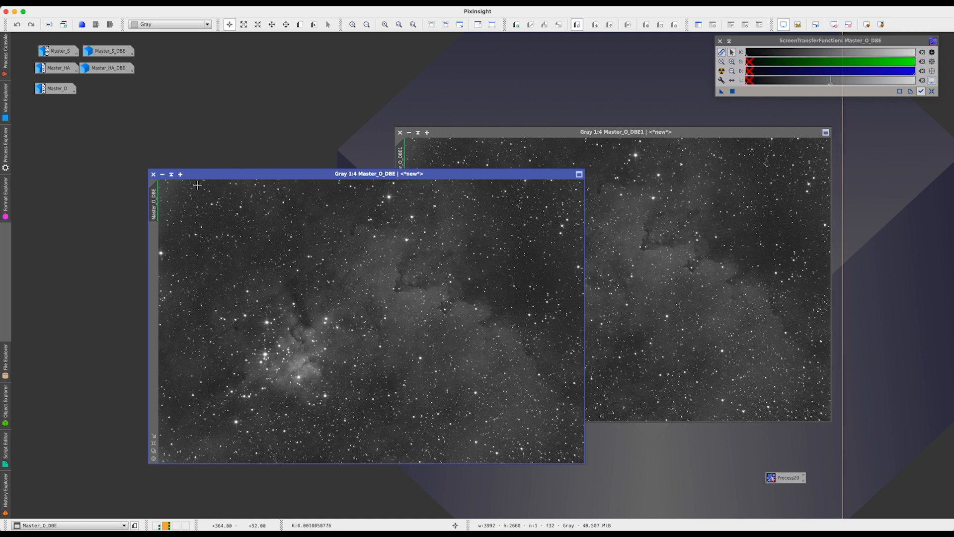
left_click(162, 174)
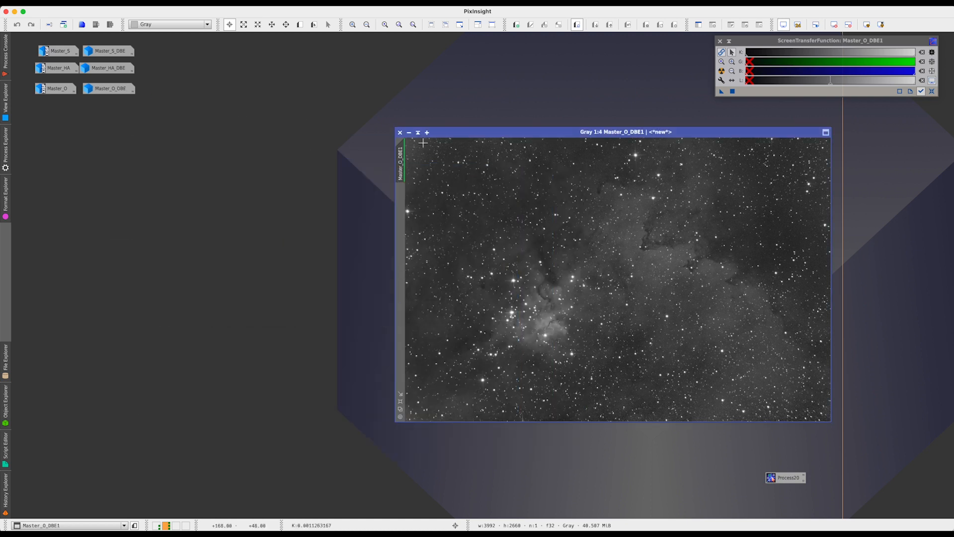
left_click_drag(456, 134, 344, 127)
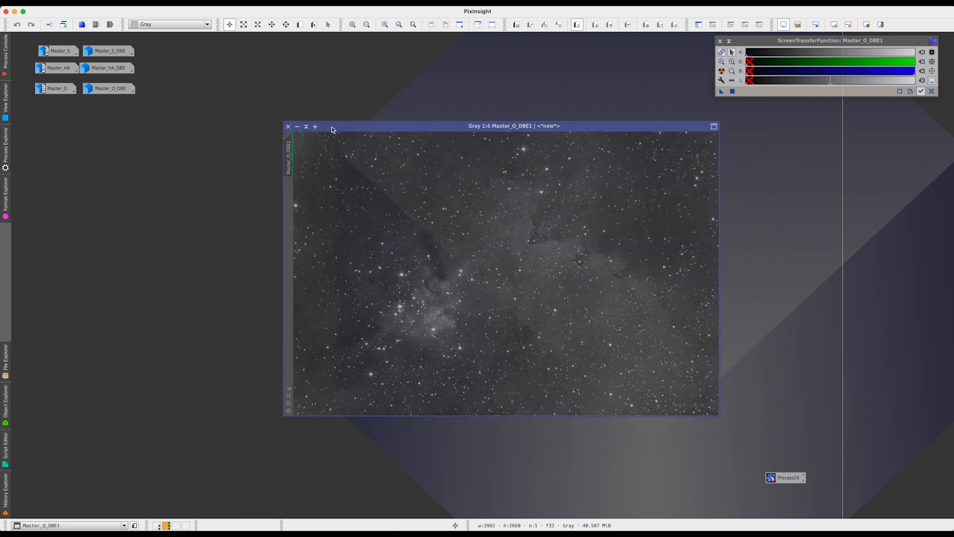
left_click(288, 127)
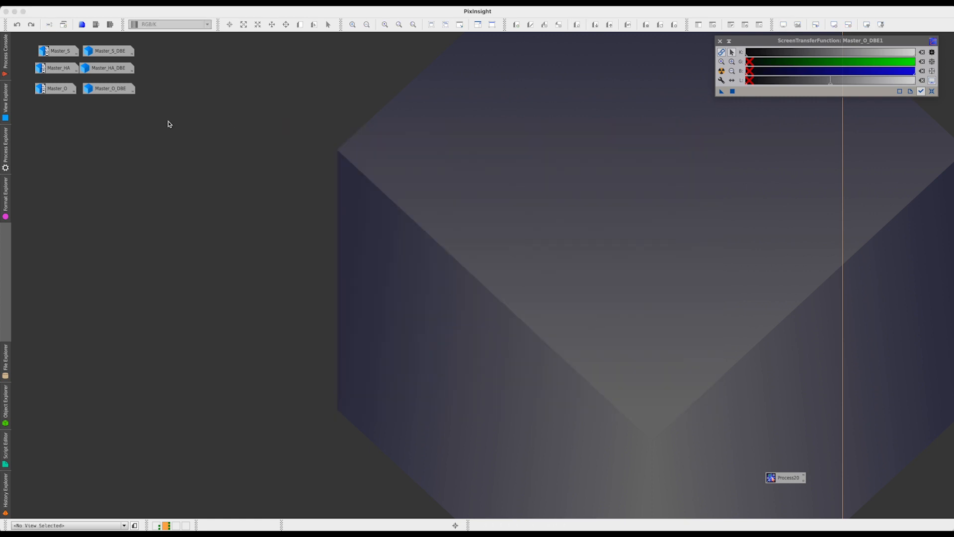
- Examine Master_S_DBE, Master_HA_DBE and Master_O_DBE spread out across the workspace, and minimise all three again
double_click(102, 51)
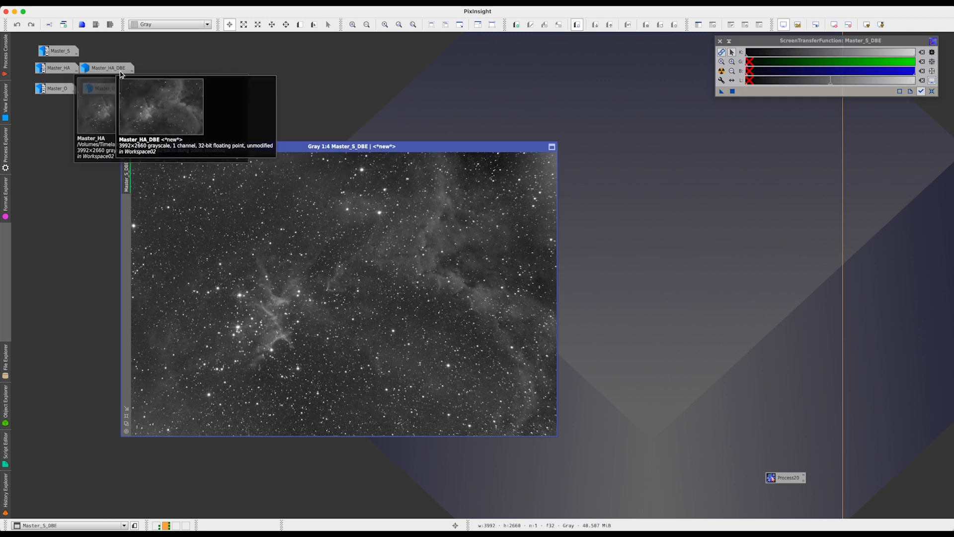
double_click(110, 70)
double_click(106, 92)
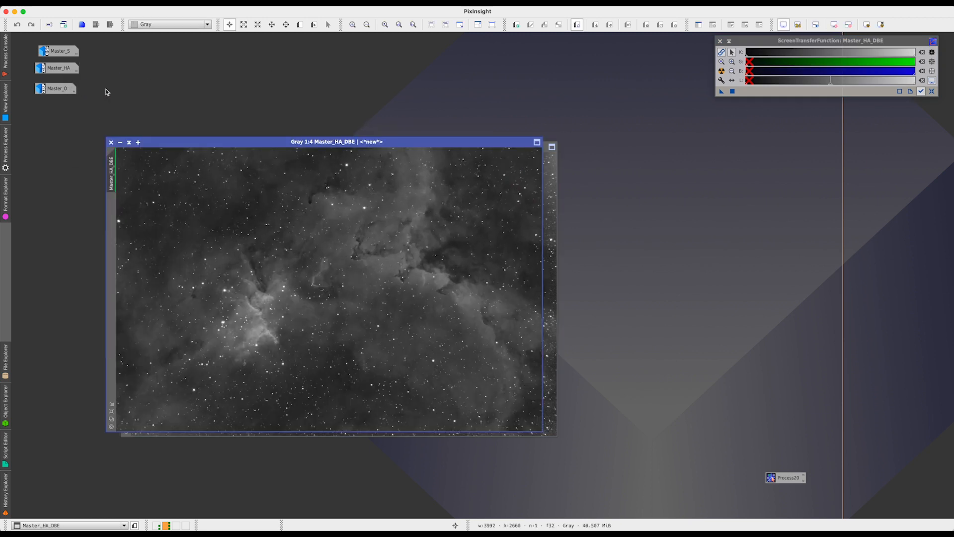
left_click_drag(275, 178, 583, 171)
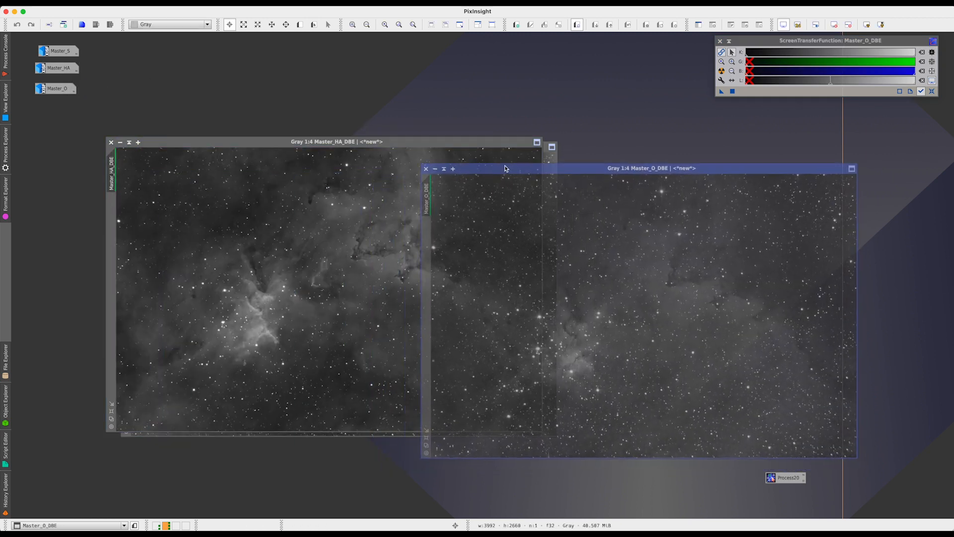
left_click_drag(318, 142, 245, 195)
left_click_drag(397, 147, 457, 58)
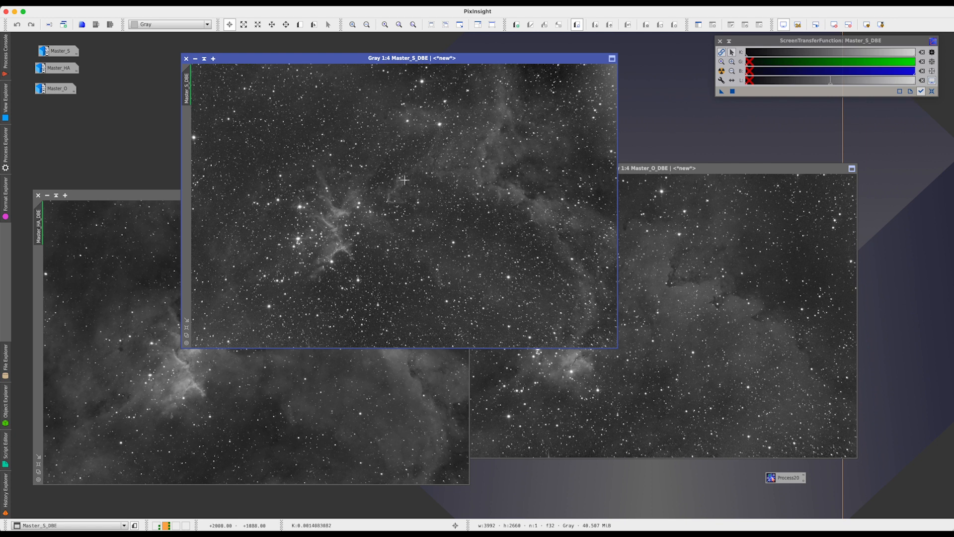
left_click(195, 59)
left_click(435, 168)
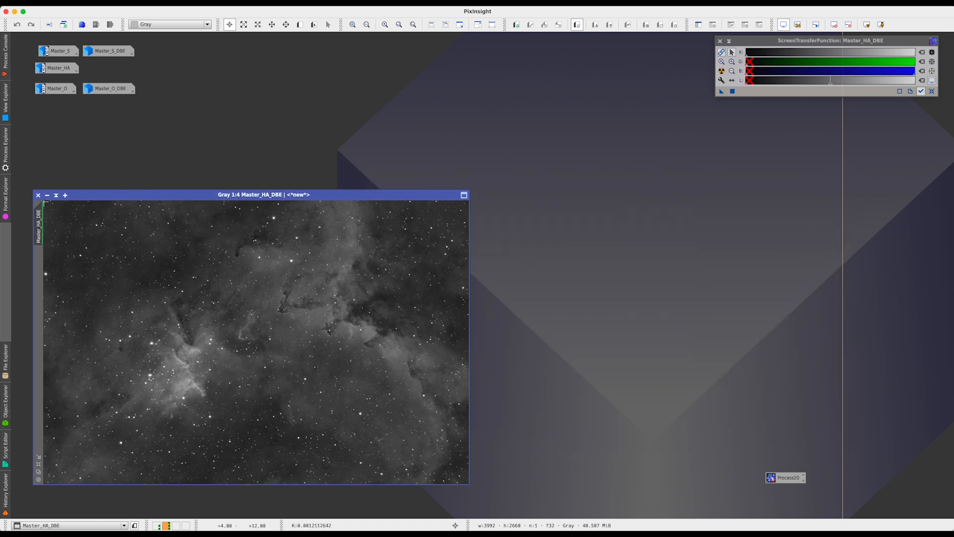
left_click(48, 195)
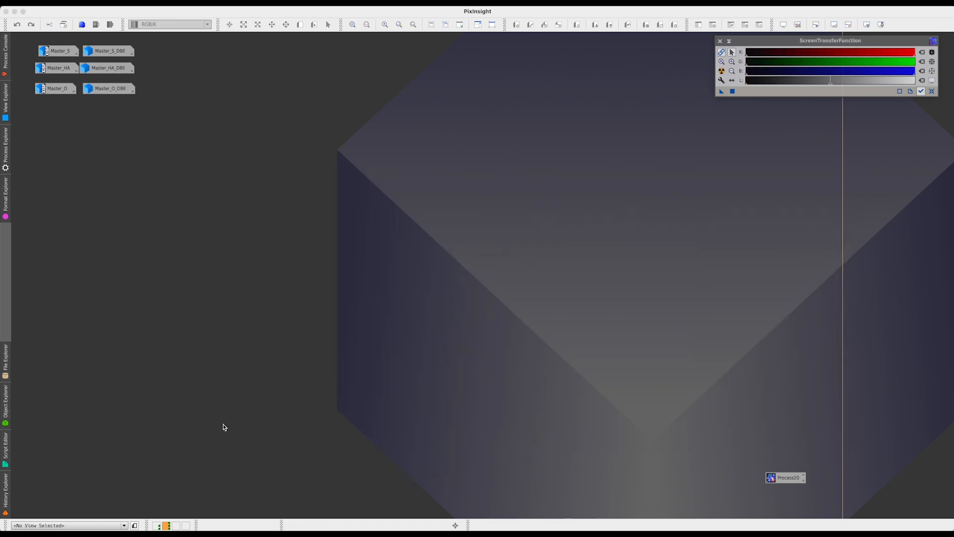
- Switch to the first workspace and restore the Master_L image, placing it clear of the image icons
left_click(156, 526)
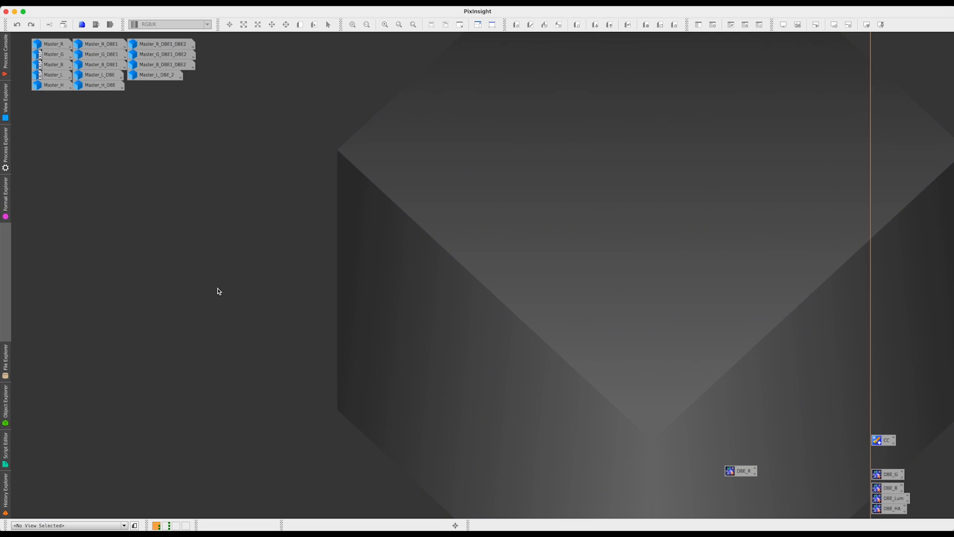
double_click(54, 76)
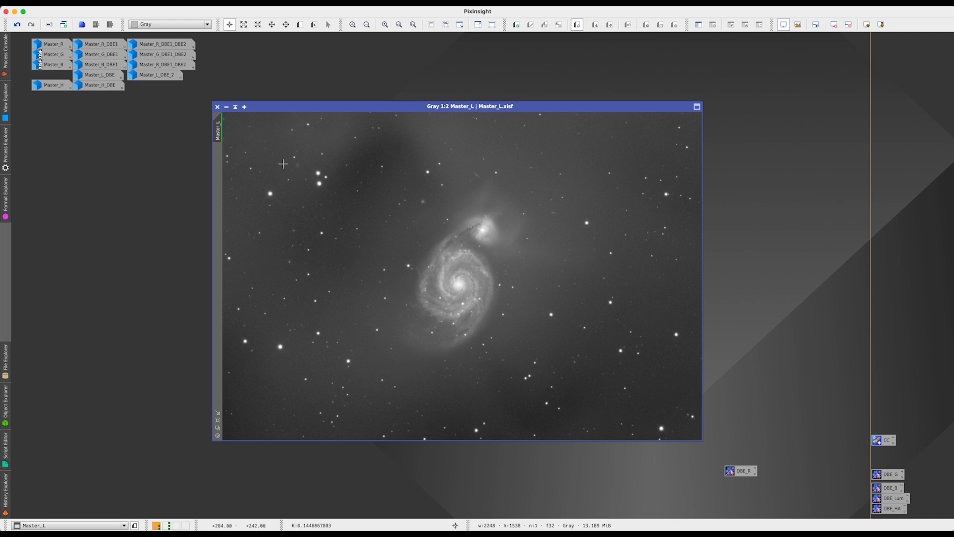
left_click_drag(312, 108, 522, 58)
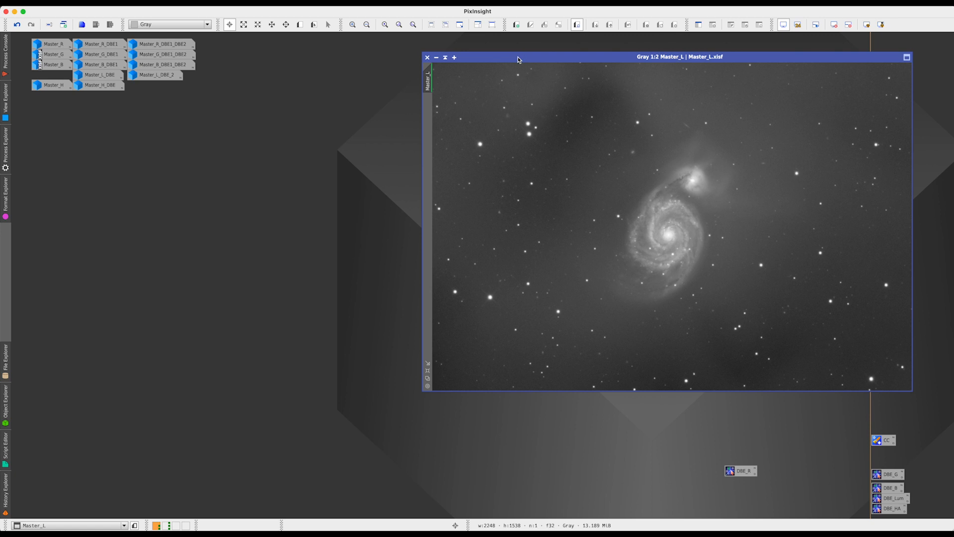
left_click_drag(521, 59, 527, 56)
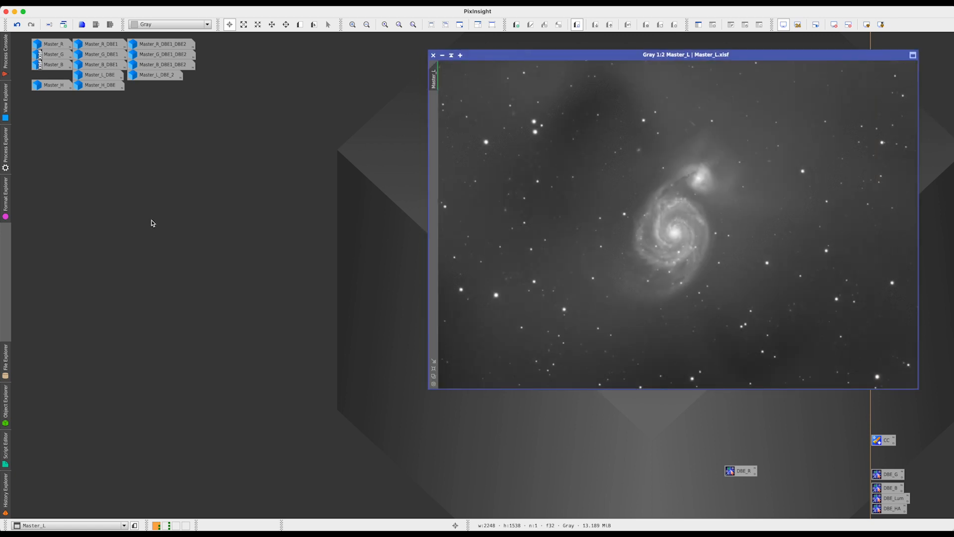
- Open the uncropped Master_L.xisf beside the cropped Master_L image to compare their backgrounds, and close the uncropped copy
double_click(151, 223)
key("Return")
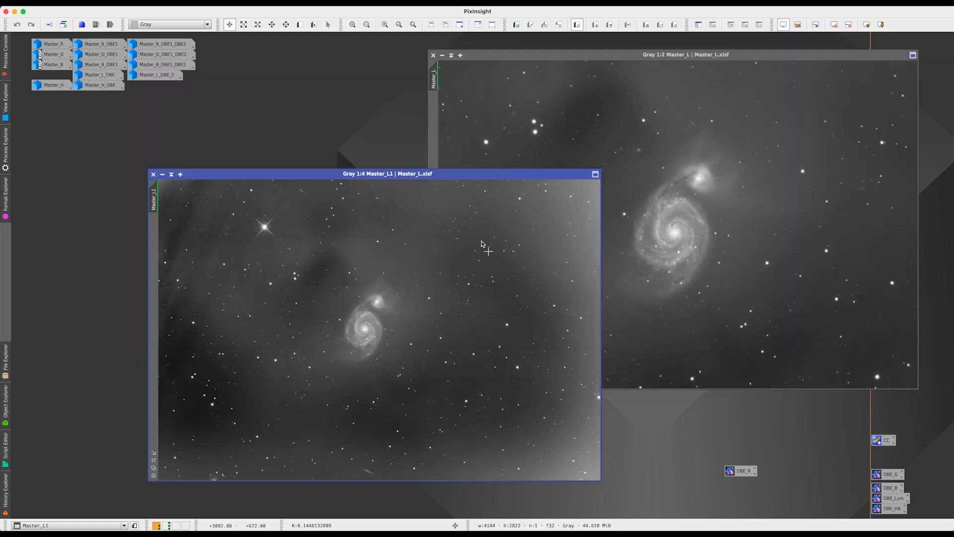
left_click_drag(465, 178, 426, 184)
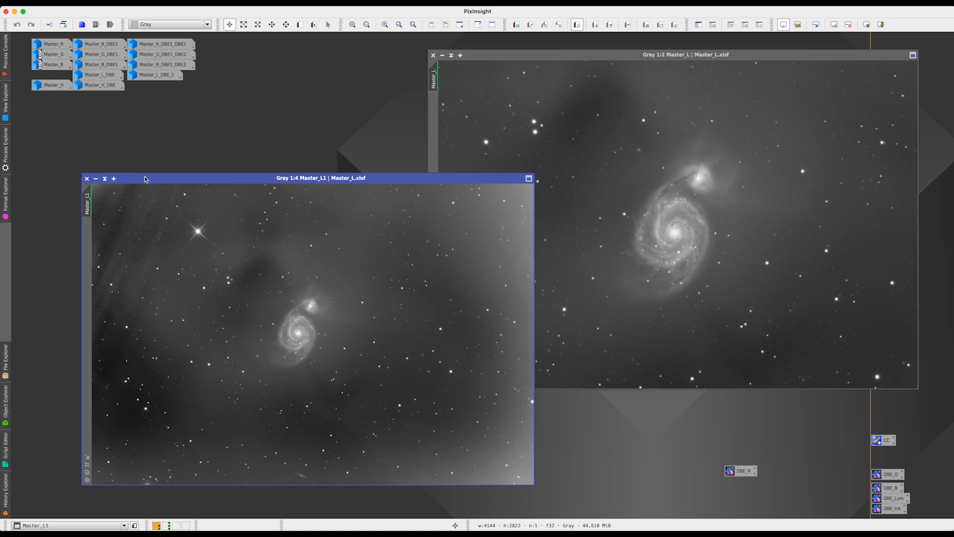
left_click_drag(158, 181, 124, 177)
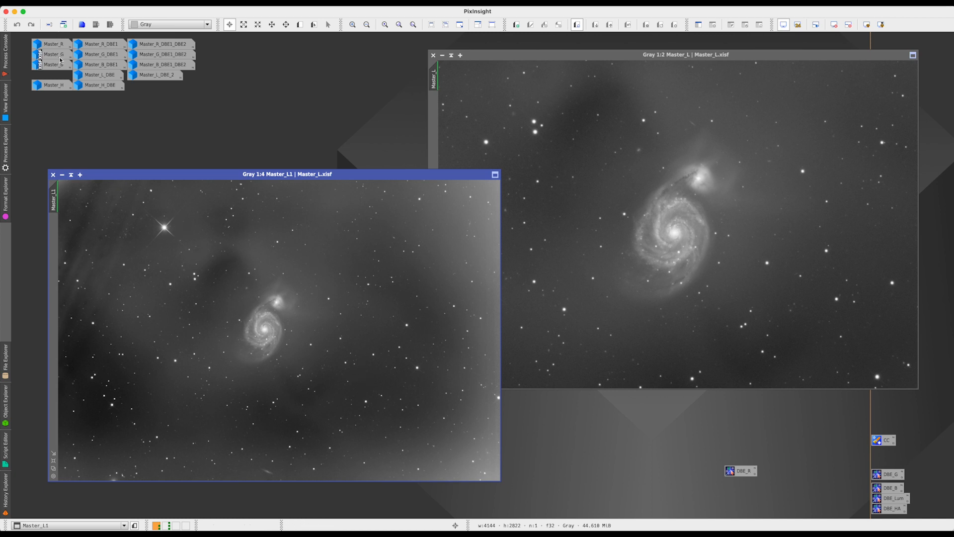
mouse_move(55, 89)
left_click_drag(210, 178, 199, 170)
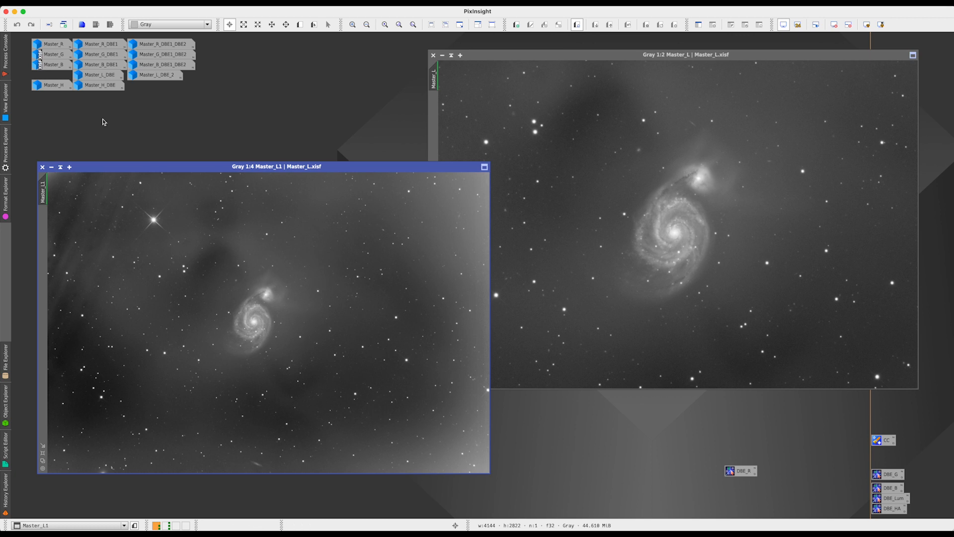
left_click(43, 167)
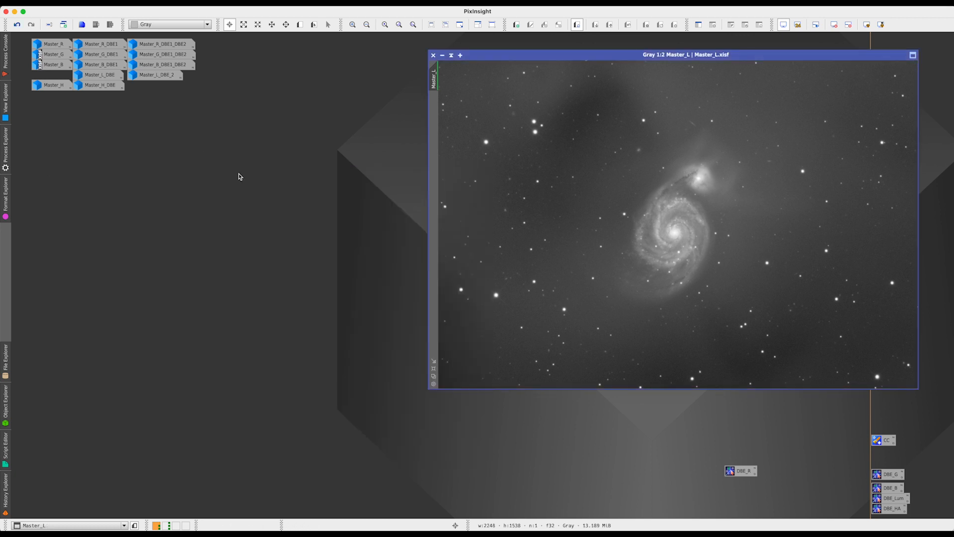
- Move the Master_L window nearer the image icons and line up the DBE_R process icon directly above DBE_G
left_click_drag(561, 55, 377, 91)
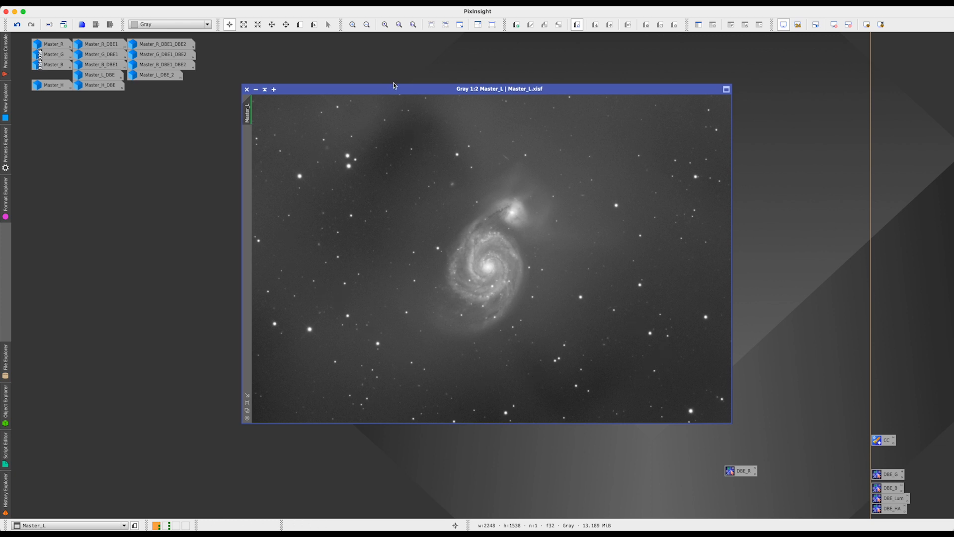
left_click_drag(402, 93, 267, 107)
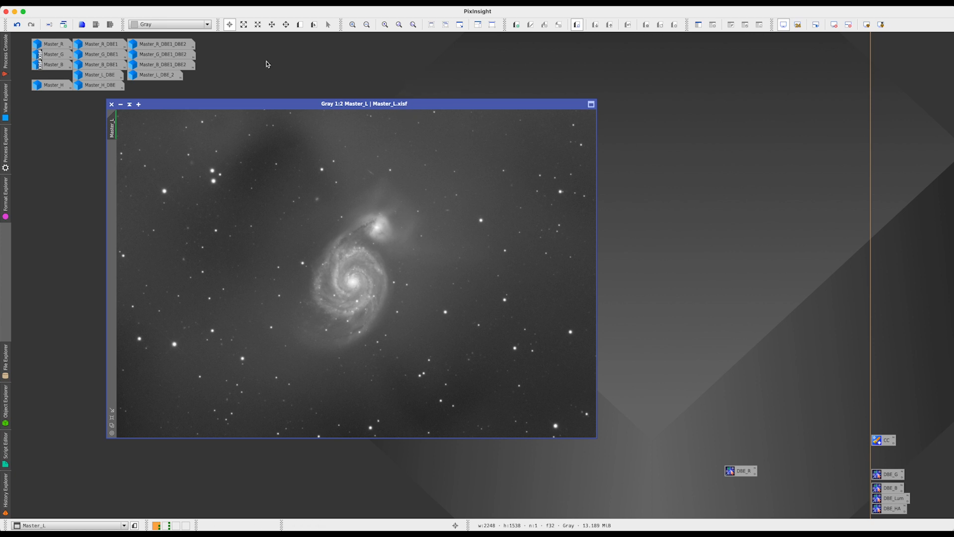
left_click_drag(745, 471, 892, 461)
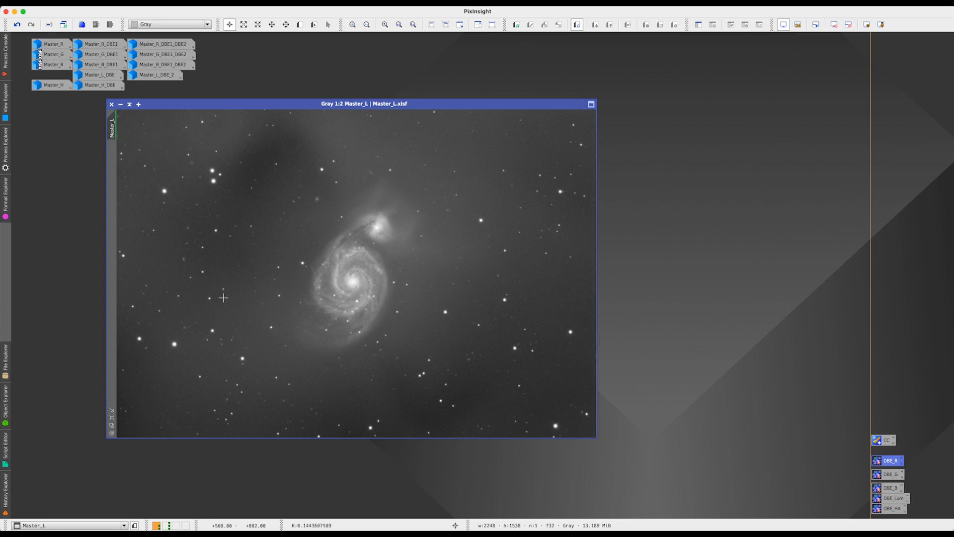
- Start DynamicBackgroundExtraction with Master_L as the target view, keeping the process window beside the image
left_click(223, 7)
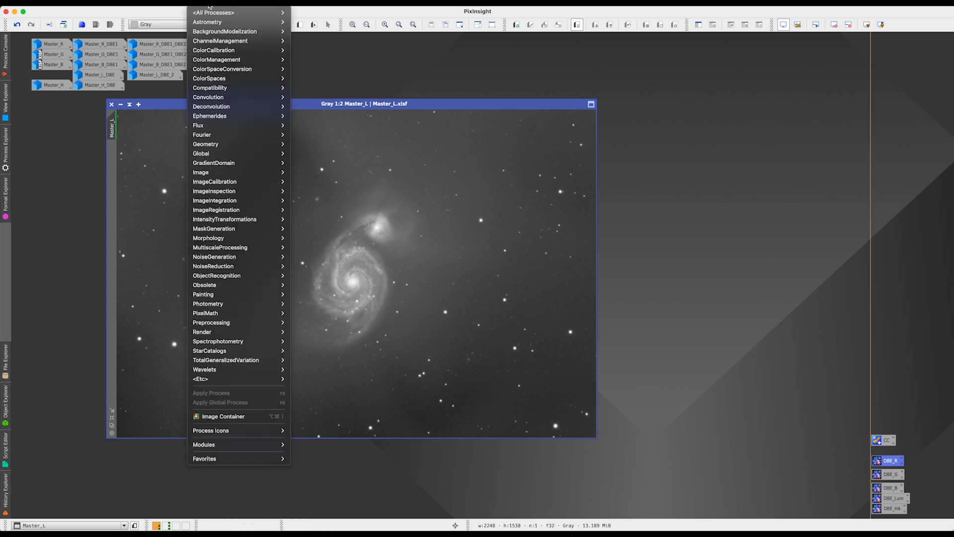
mouse_move(219, 13)
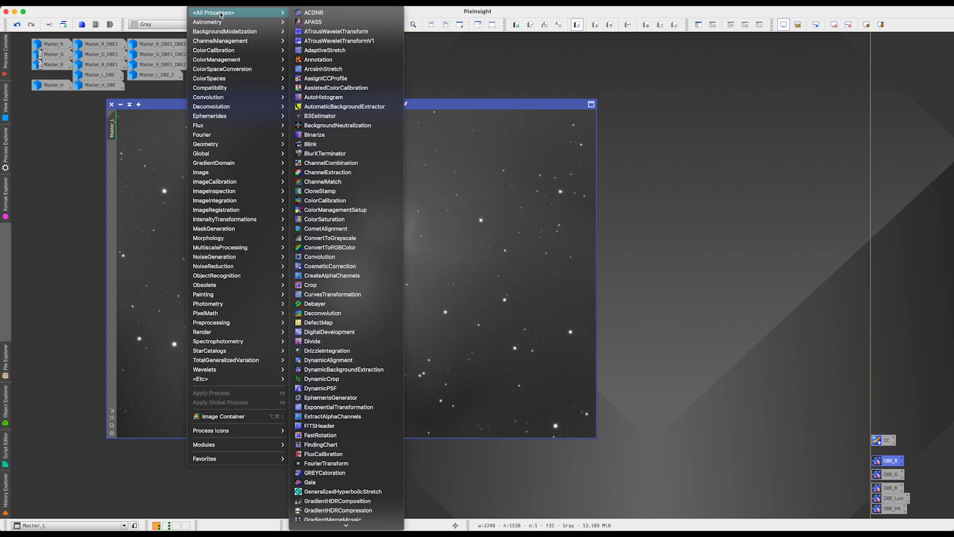
left_click(332, 370)
left_click_drag(827, 105, 689, 77)
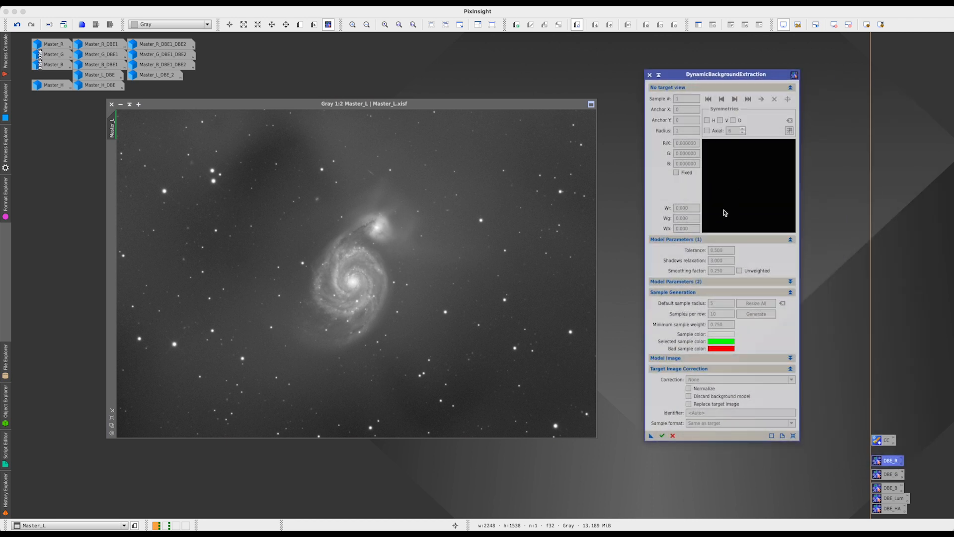
left_click(479, 296)
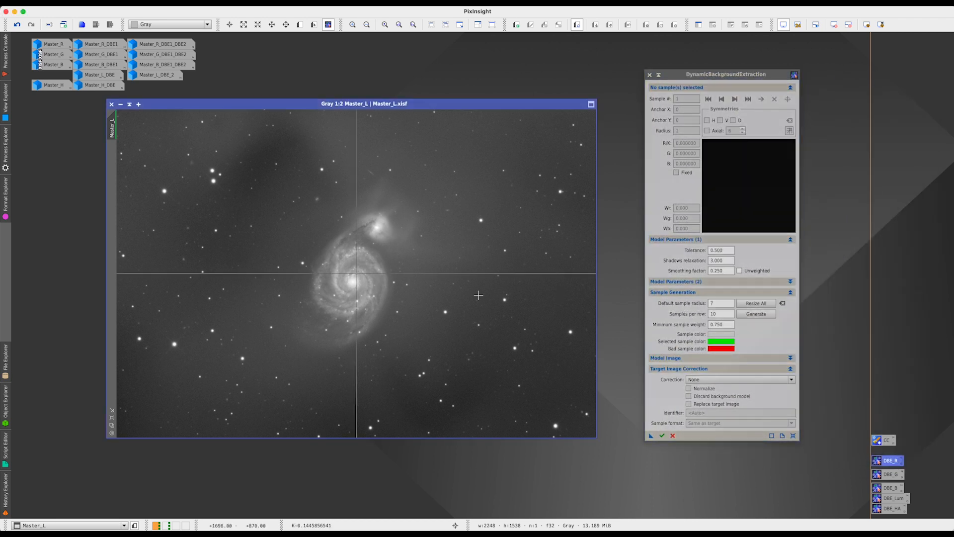
- Set the background extraction tolerance to 8, the smoothing factor to 0.6 and the default sample radius to 20
left_click(723, 251)
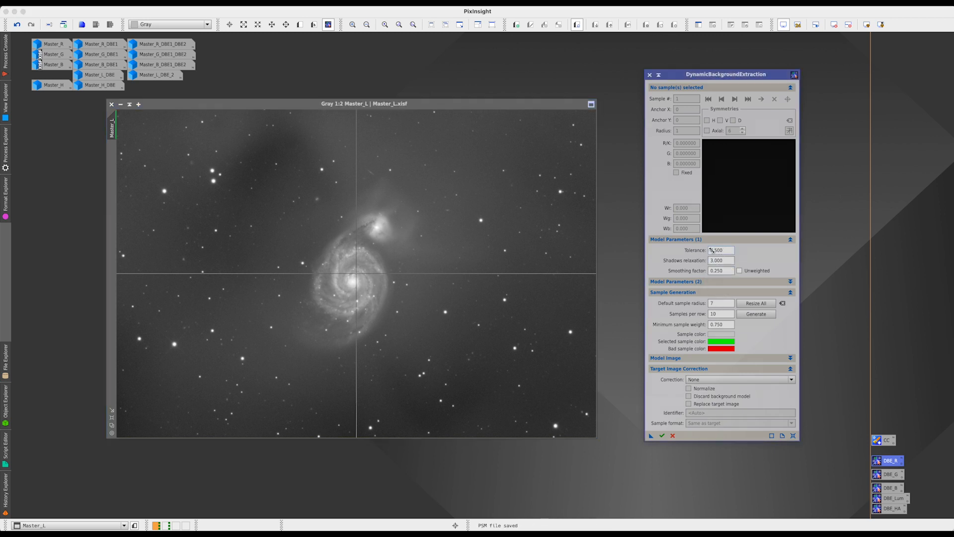
type("8")
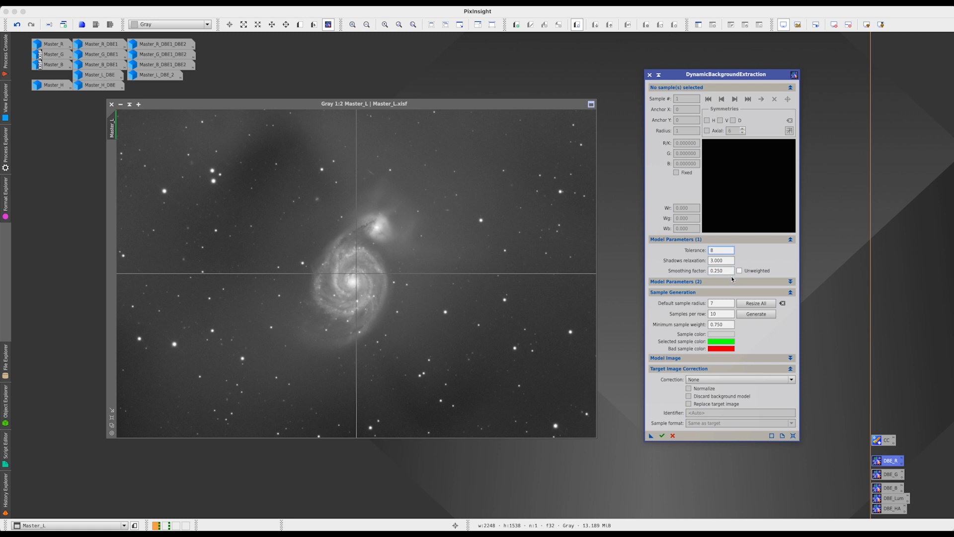
left_click_drag(715, 271, 725, 271)
key("Tab")
double_click(720, 304)
type("2")
left_click(706, 377)
left_click(710, 396)
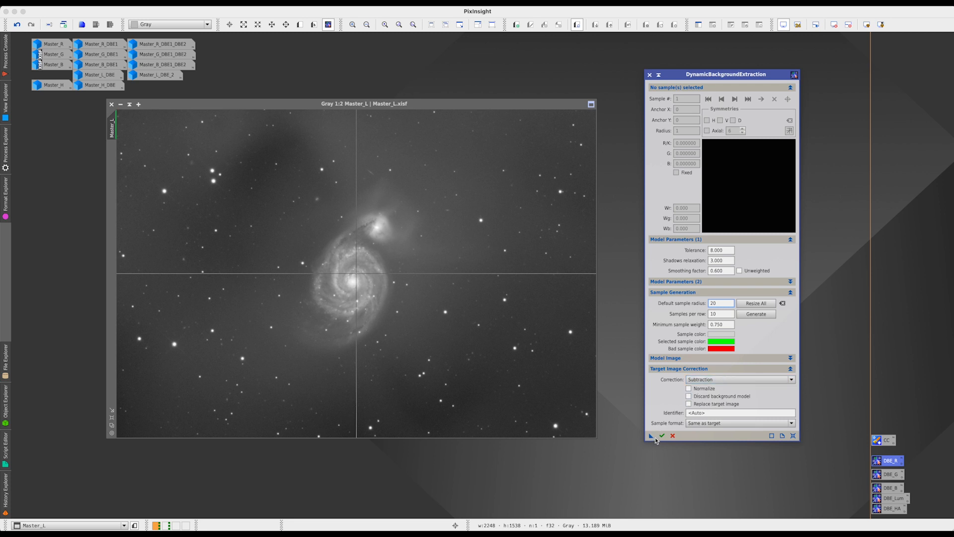
left_click(702, 380)
left_click(703, 390)
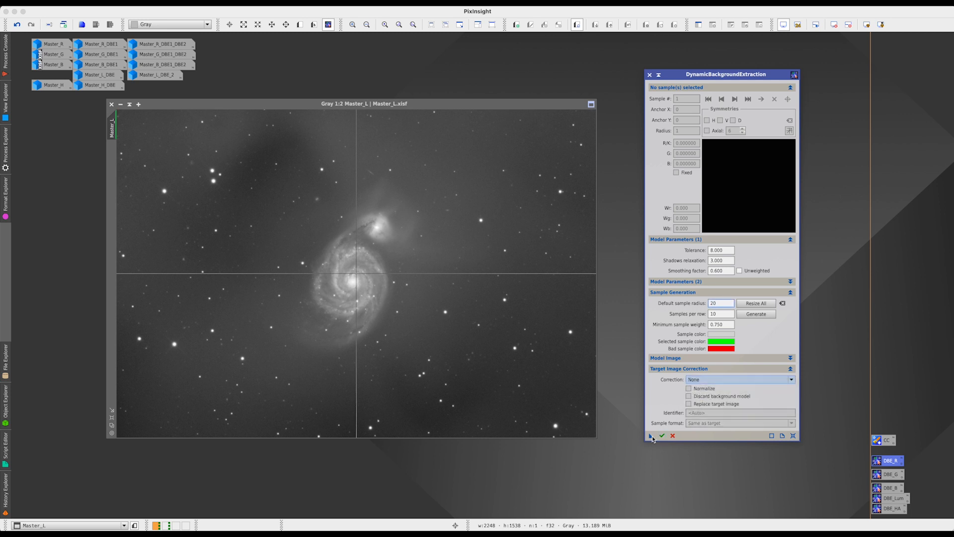
- Generate the sample grid with 10 samples per row and move the samples around the galaxy outward onto background sky
left_click(756, 314)
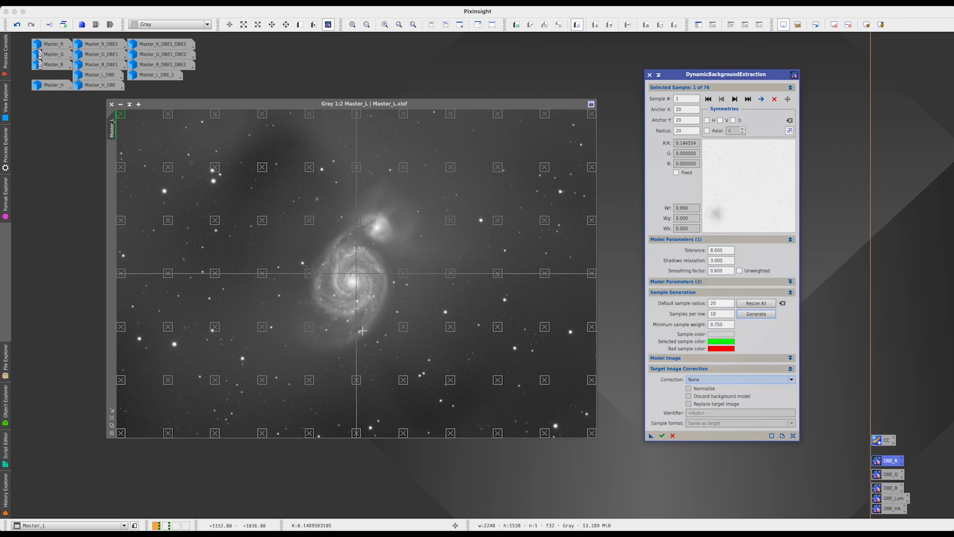
left_click_drag(312, 329, 284, 358)
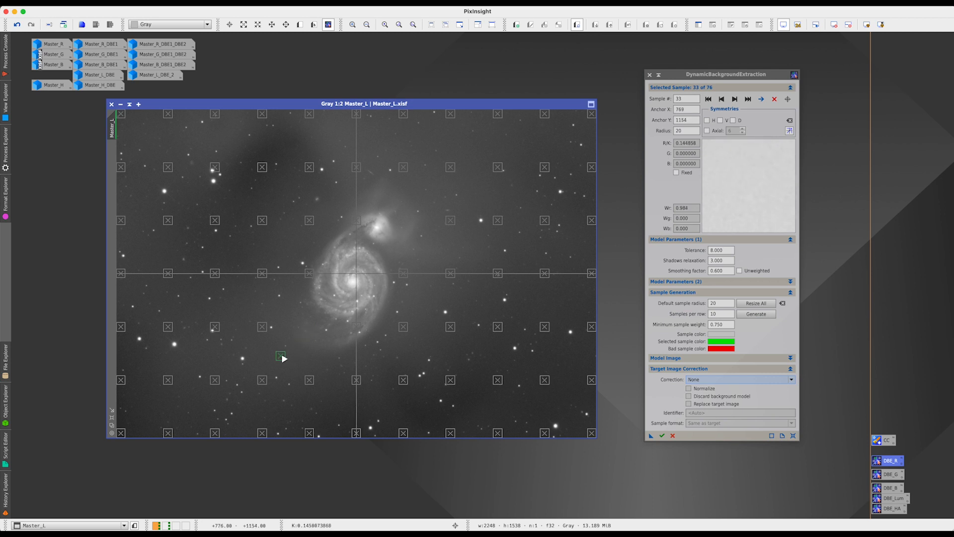
left_click_drag(358, 331, 365, 358)
left_click_drag(310, 275, 295, 284)
left_click_drag(357, 222, 336, 200)
left_click_drag(403, 169, 405, 162)
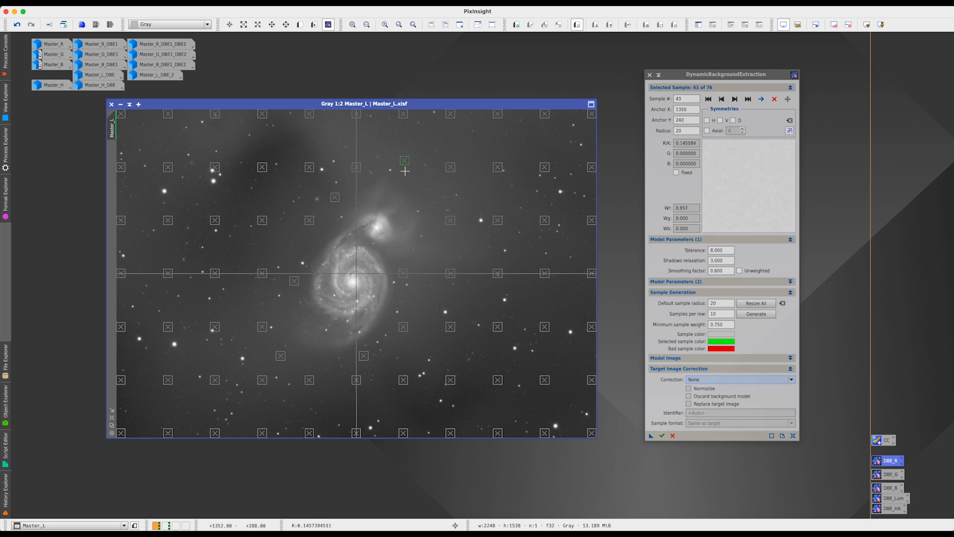
left_click_drag(404, 280, 420, 281)
left_click_drag(364, 357, 350, 394)
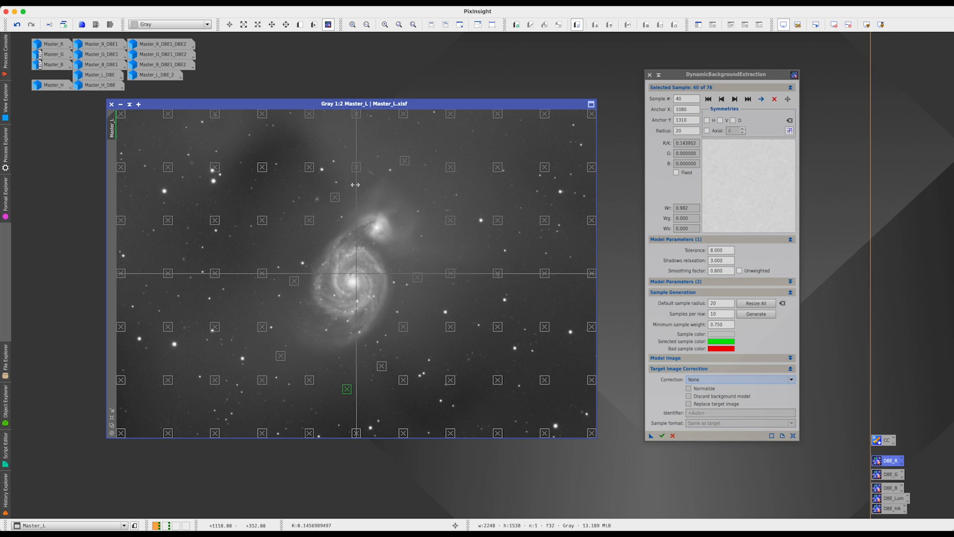
- Move the samples touching stars, including the one beside the bright star pair, slightly aside onto clean background sky
left_click(216, 169)
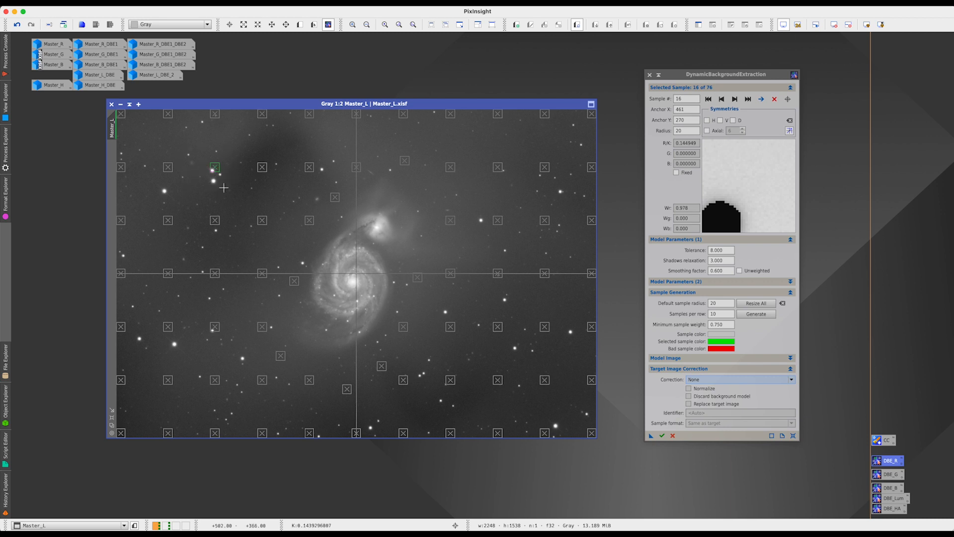
left_click_drag(217, 169, 222, 164)
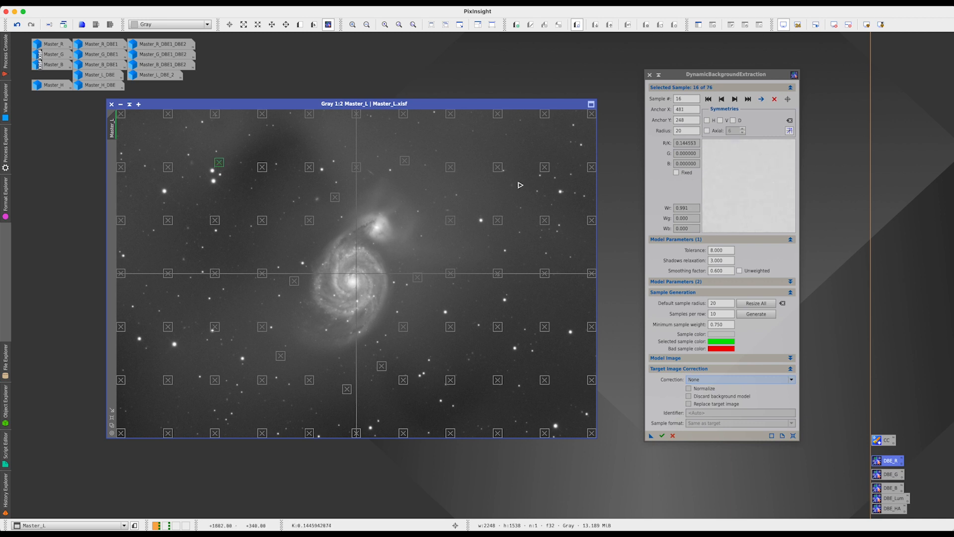
left_click_drag(500, 171, 497, 171)
left_click(451, 380)
left_click_drag(453, 381, 457, 383)
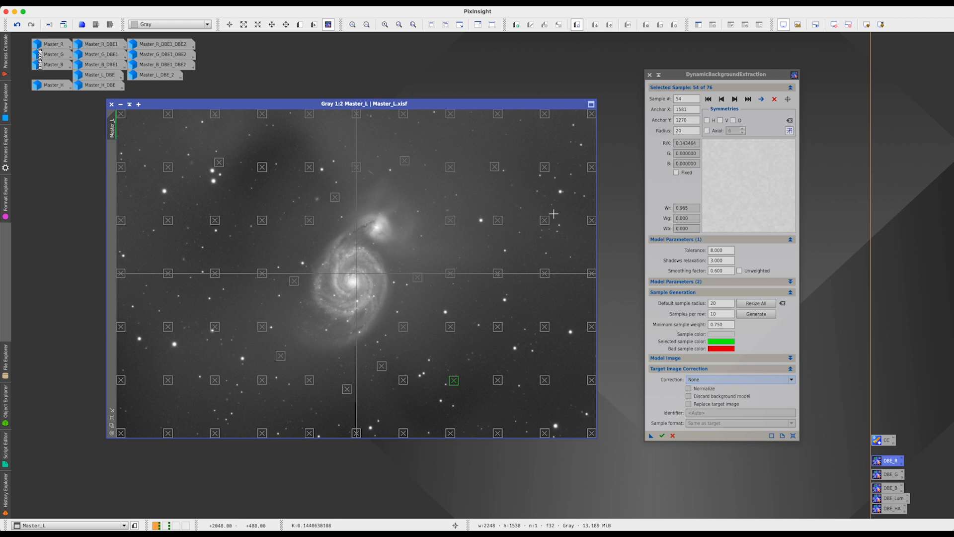
left_click_drag(451, 224, 458, 228)
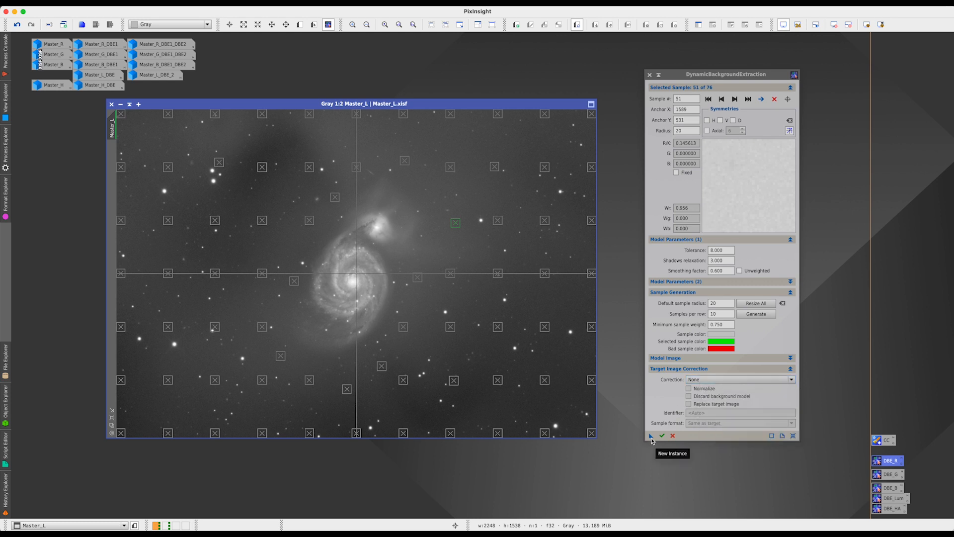
- Generate the background model of Master_L without correction and auto-stretch it for viewing
key("ctrl+Return")
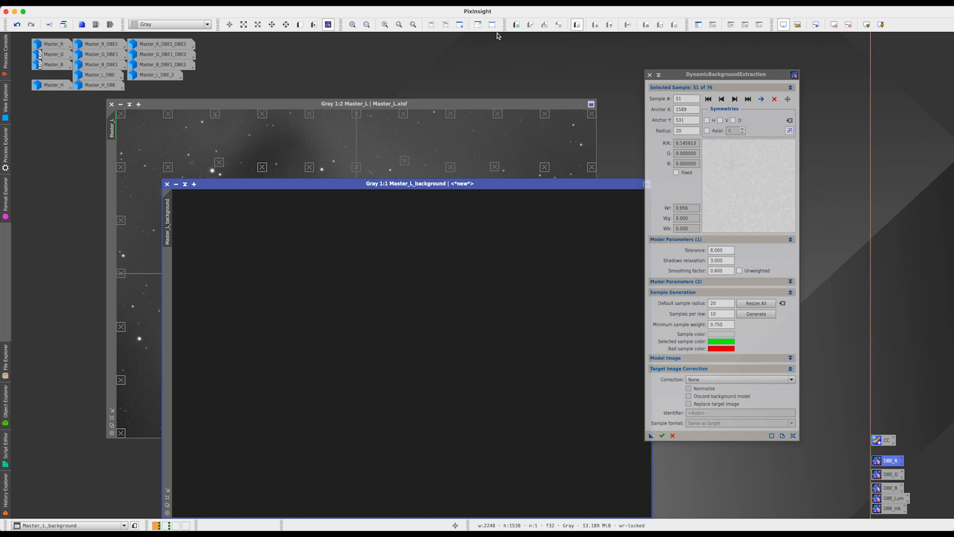
left_click_drag(499, 182, 434, 144)
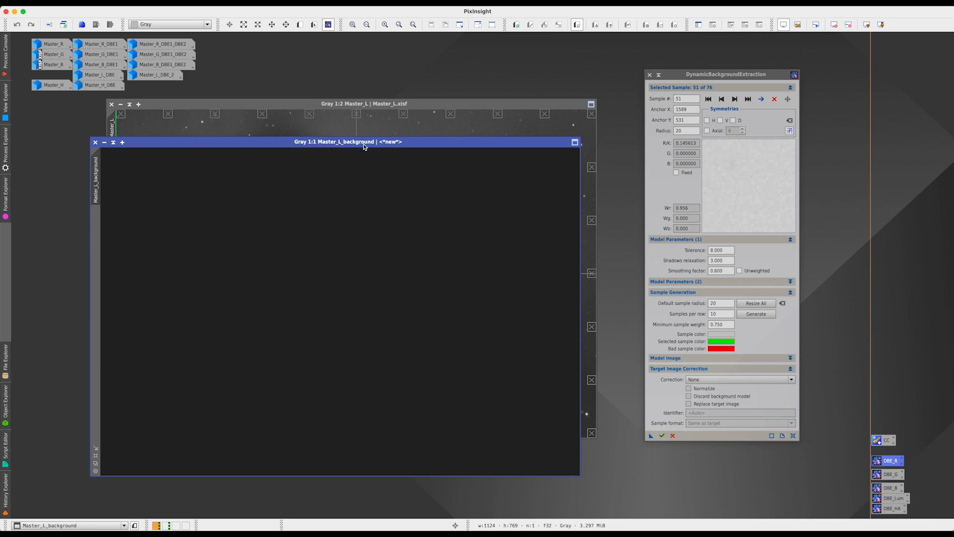
key("ctrl+a")
left_click_drag(416, 142, 431, 110)
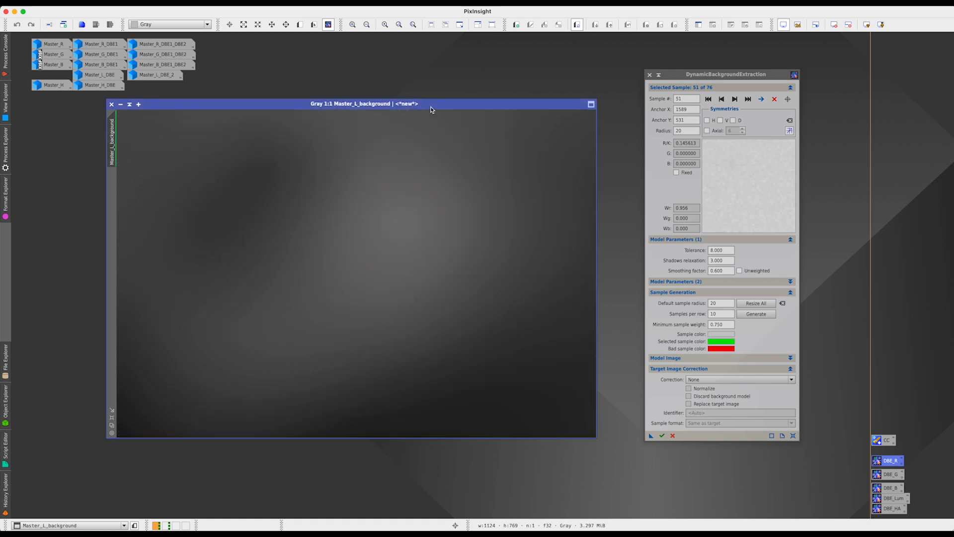
- Compare the background model with the gradients and dark patch in Master_L, then close the model
mouse_move(431, 110)
left_mouse_down()
mouse_move(675, 188)
mouse_move(484, 137)
mouse_move(429, 109)
left_mouse_up()
left_click_drag(252, 110, 390, 221)
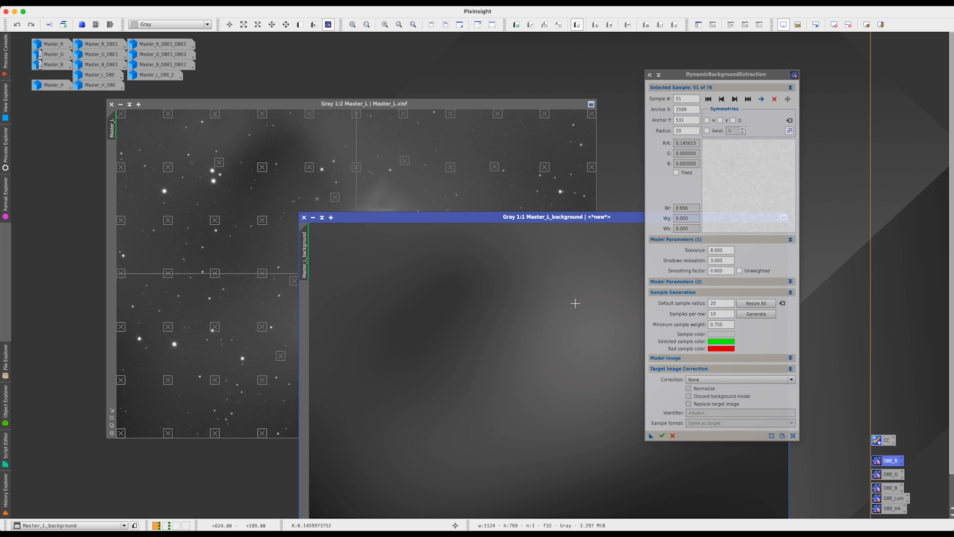
left_click_drag(475, 217, 282, 151)
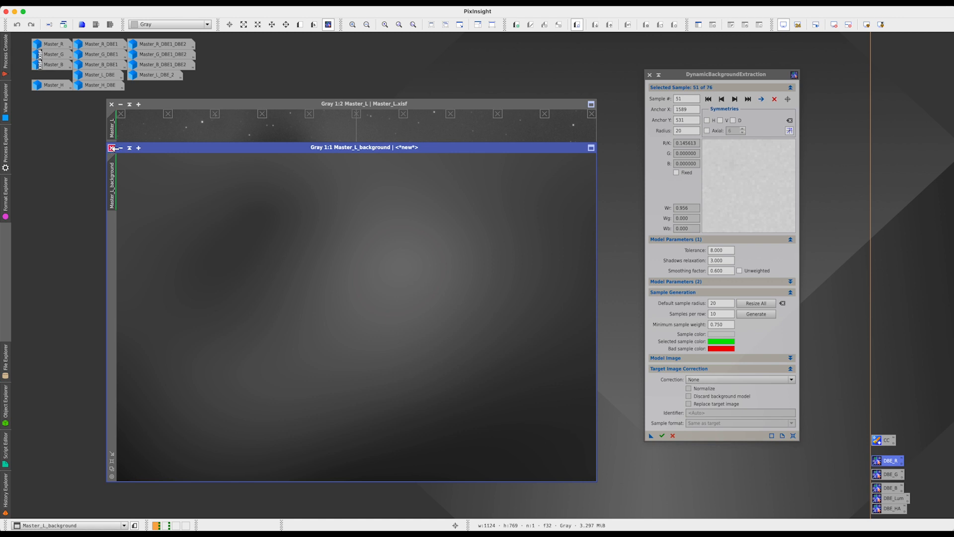
left_click(112, 148)
- Set the target image correction to Subtraction, run the extraction on Master_L and auto-stretch the corrected image
left_click(736, 379)
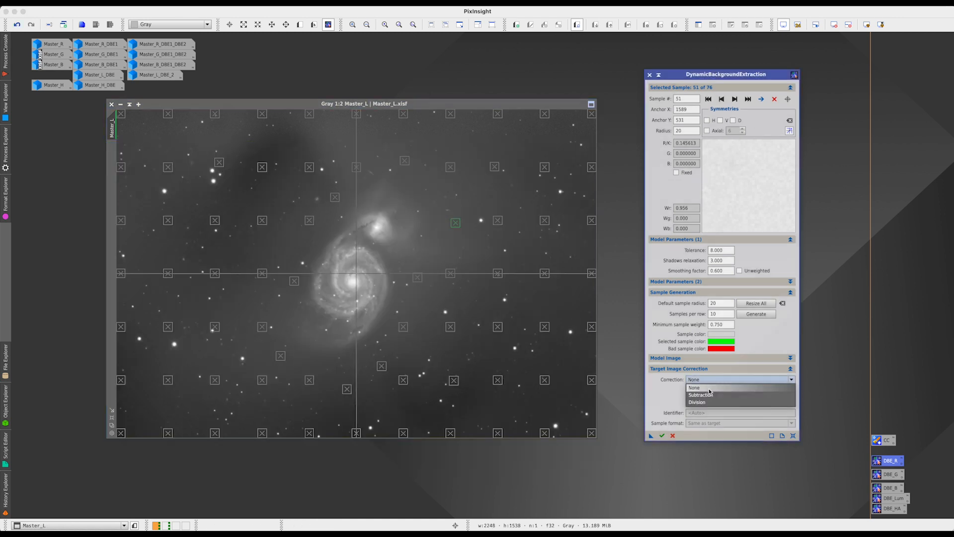
left_click(708, 396)
left_click_drag(651, 437, 526, 369)
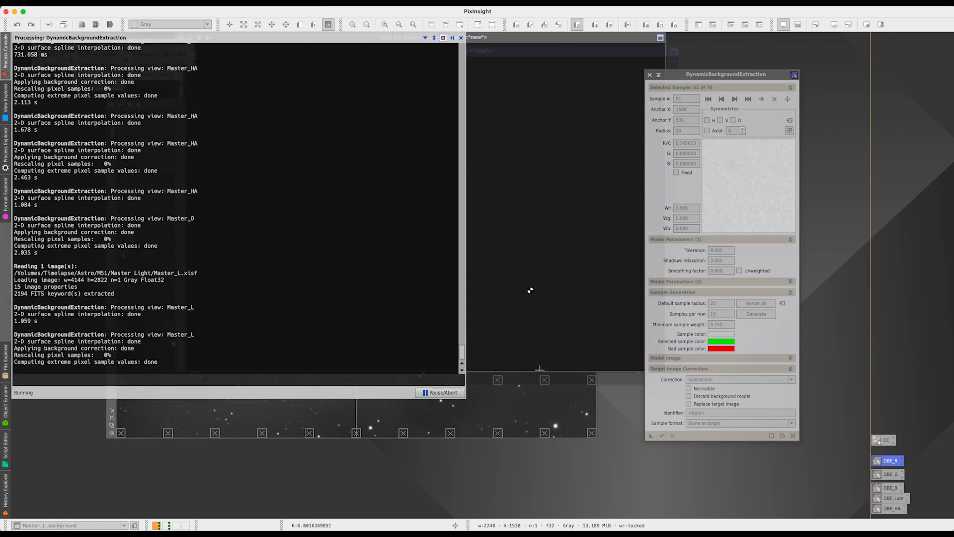
key("ctrl+a")
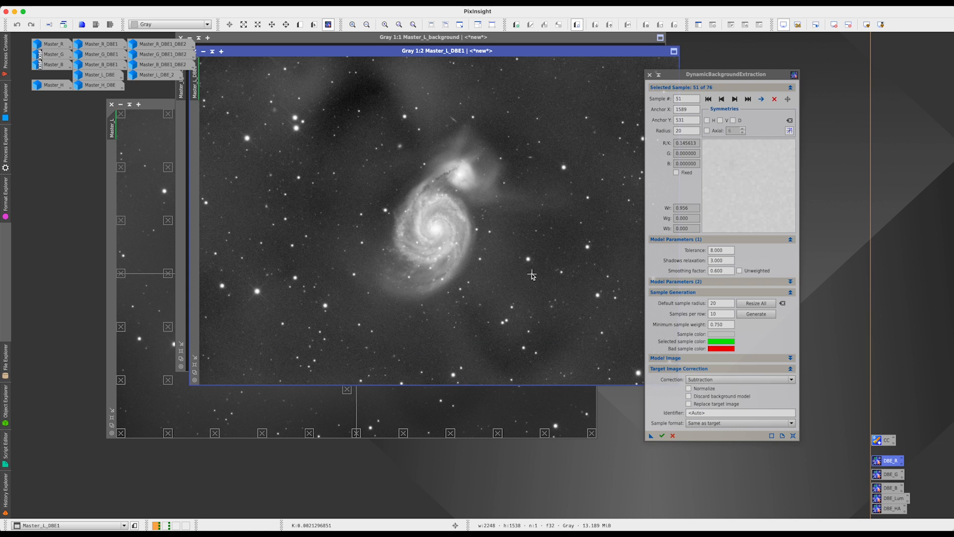
- Place the corrected image over Master_L and close the background model window
left_click_drag(502, 58, 436, 165)
left_click(361, 54)
left_click_drag(361, 55, 409, 93)
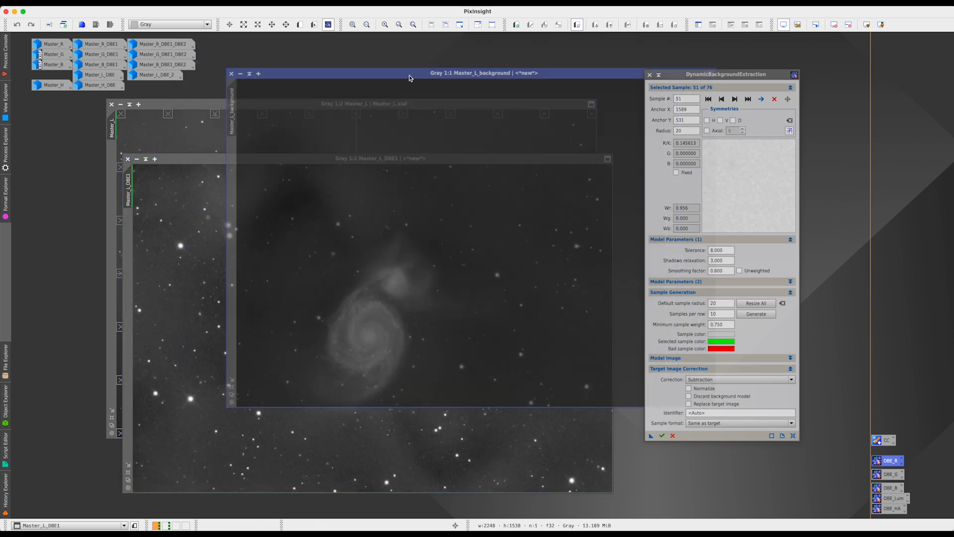
left_click(231, 72)
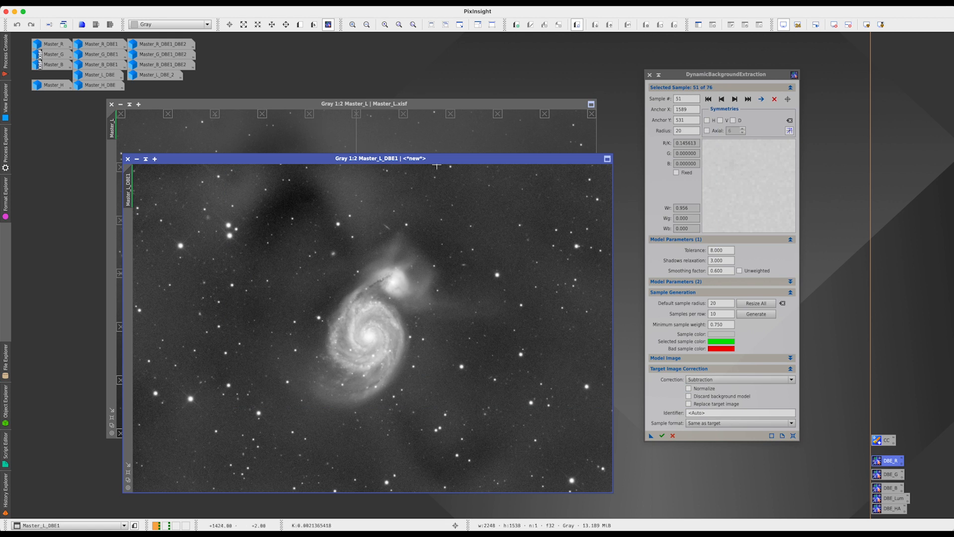
- Compare the dark patch above the galaxy in the corrected image with the same area in Master_L
left_click_drag(442, 159, 378, 148)
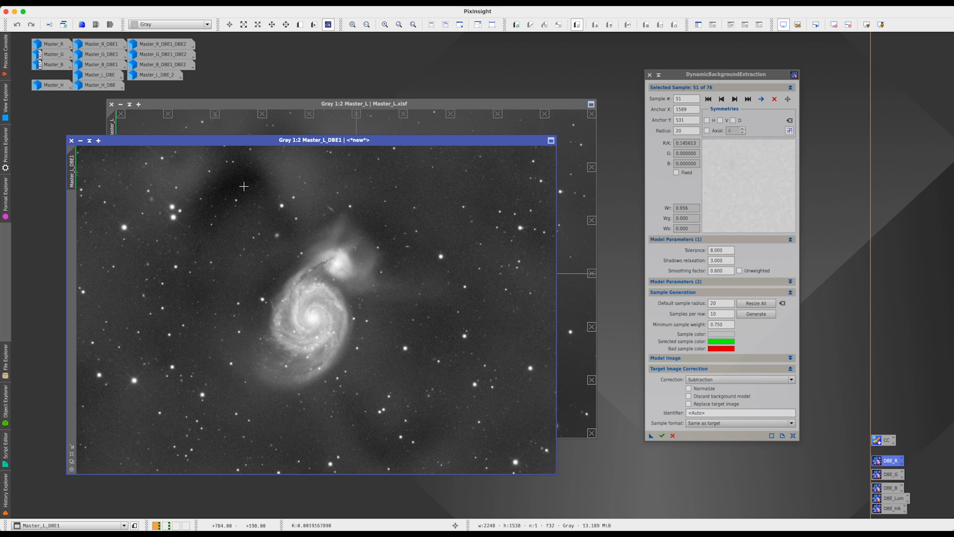
left_click_drag(261, 143, 310, 207)
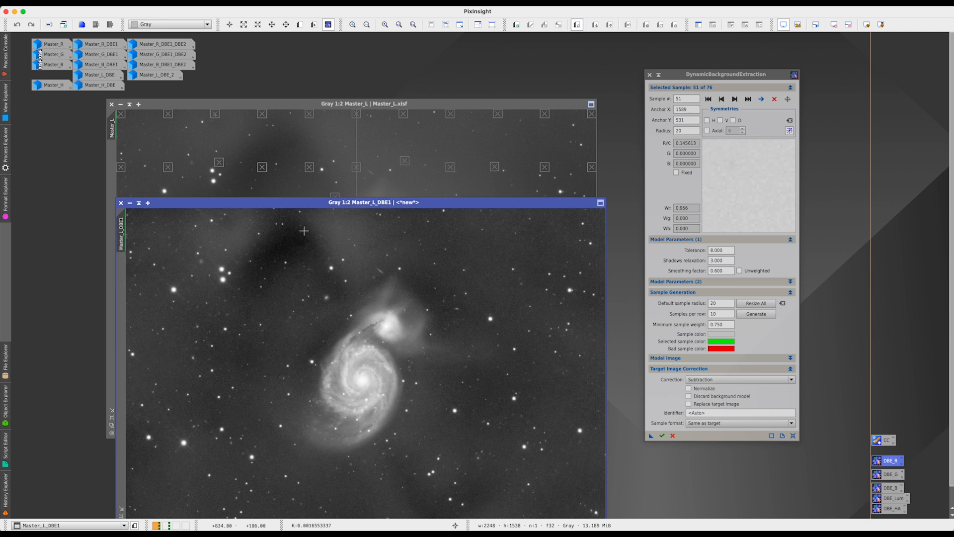
left_click_drag(445, 204, 397, 149)
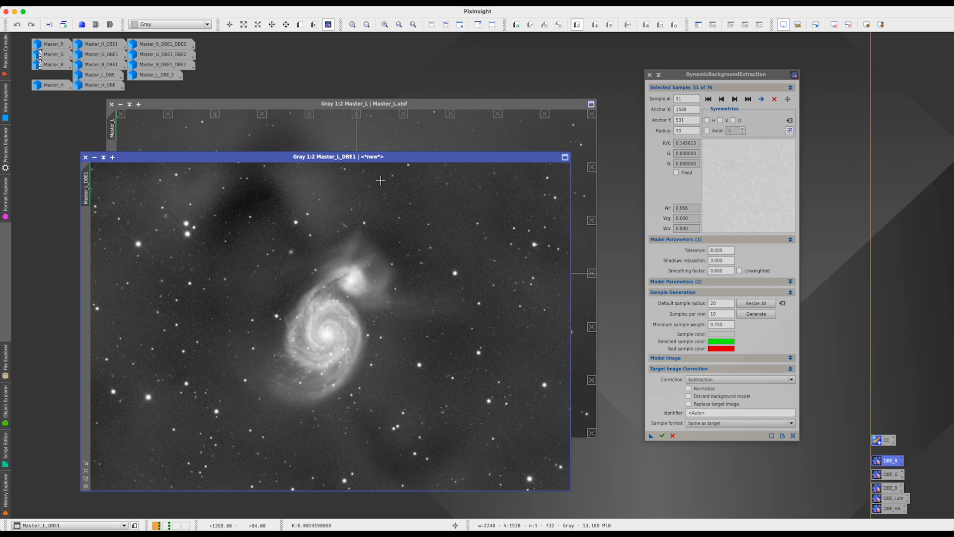
left_click_drag(408, 159, 436, 200)
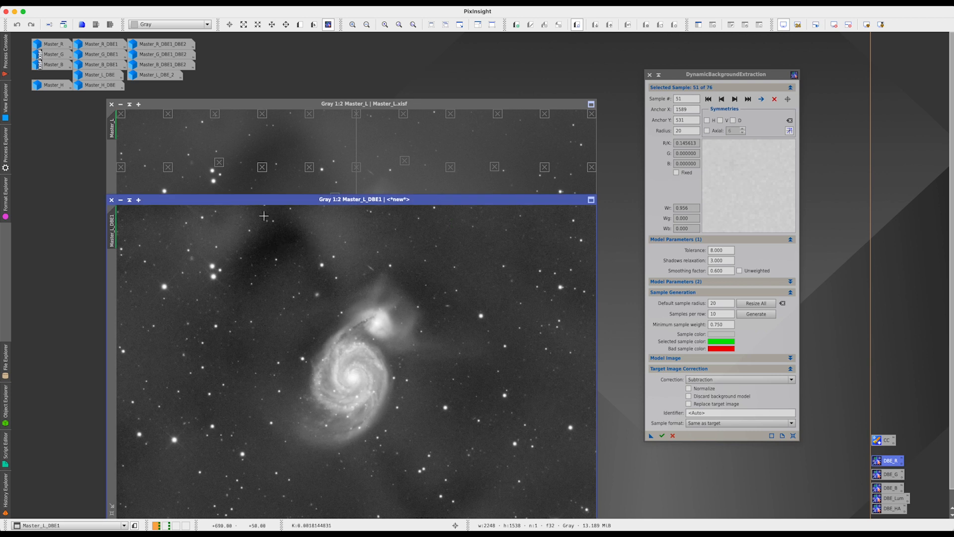
left_click_drag(217, 200, 374, 209)
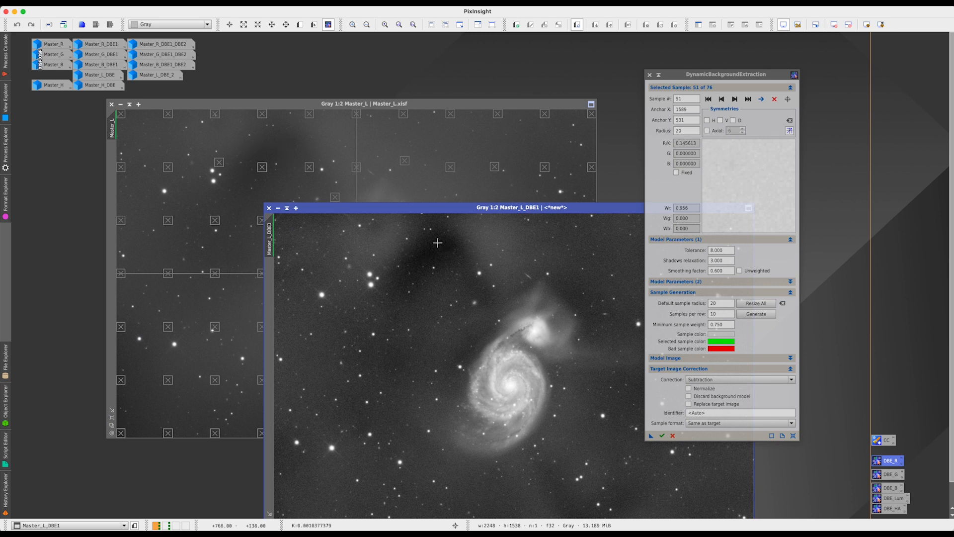
- Add two background samples on the dark patch in Master_L and rerun the extraction
left_click(285, 142)
left_click(259, 145)
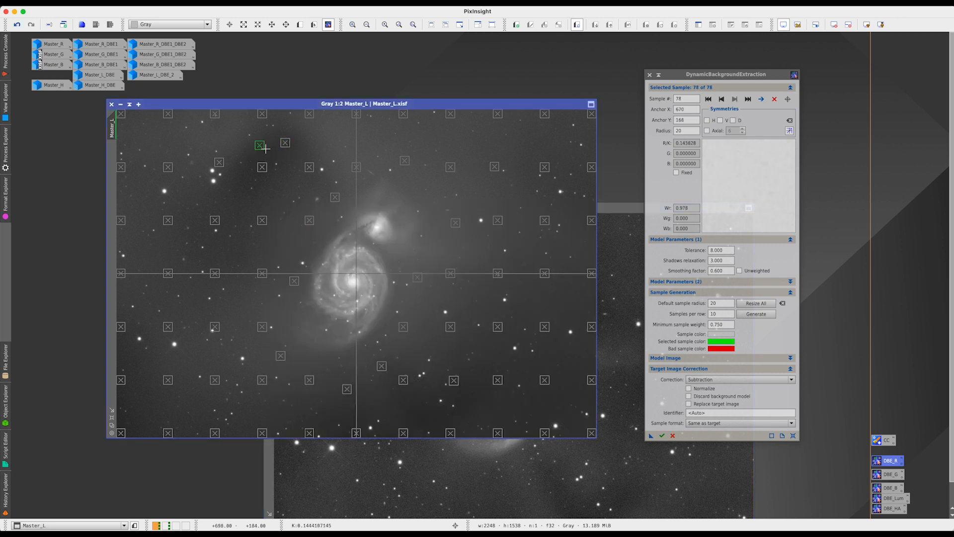
left_click(661, 435)
left_click_drag(620, 211, 629, 66)
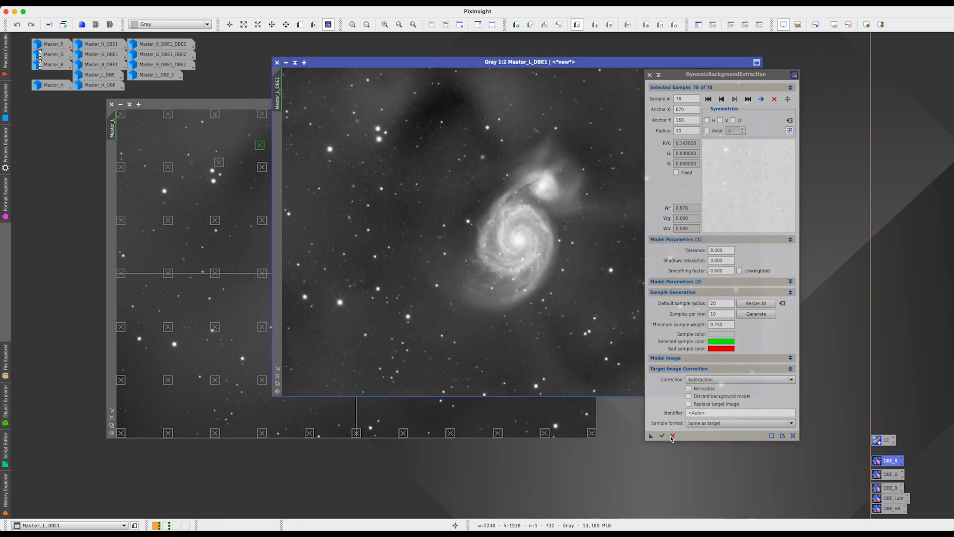
left_click(545, 432)
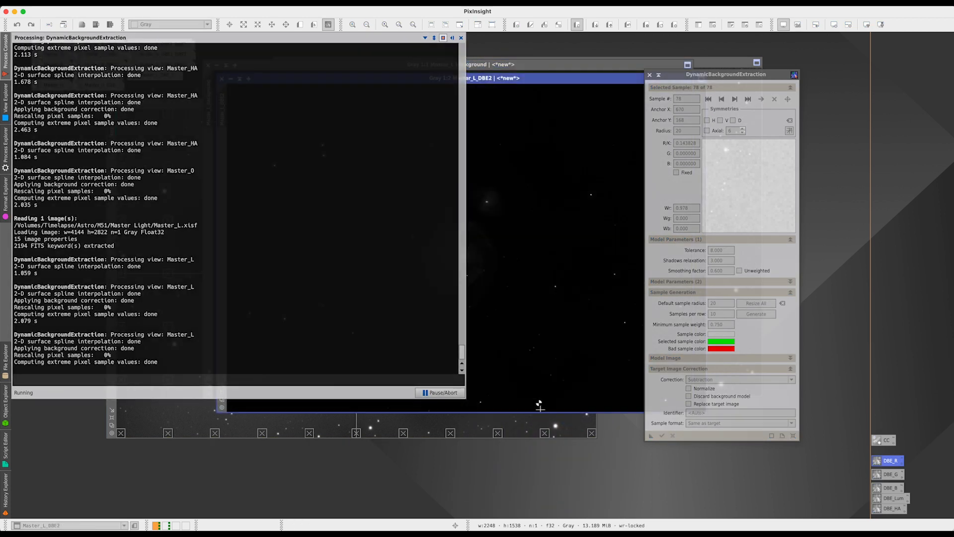
- Close the new background model and enable discarding the background model for further runs
left_click(274, 65)
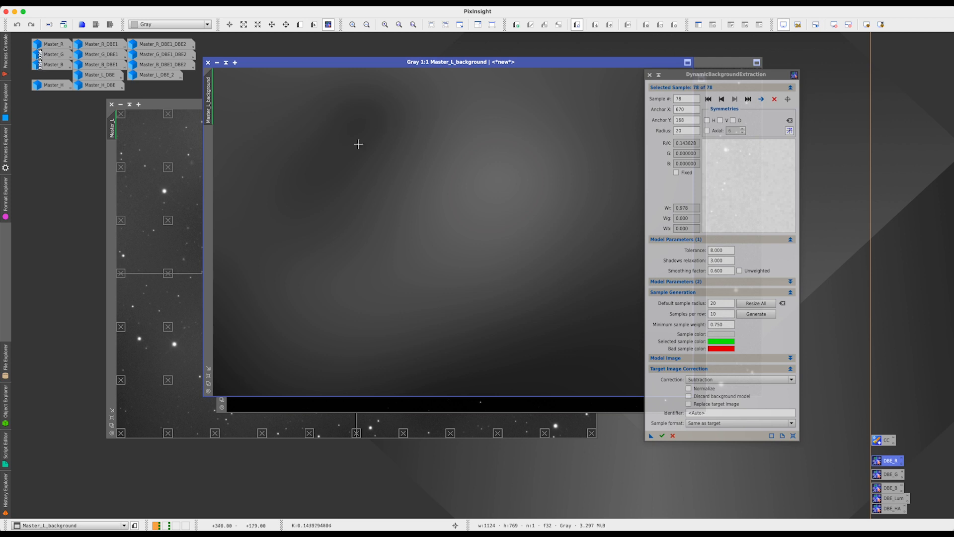
left_click(208, 63)
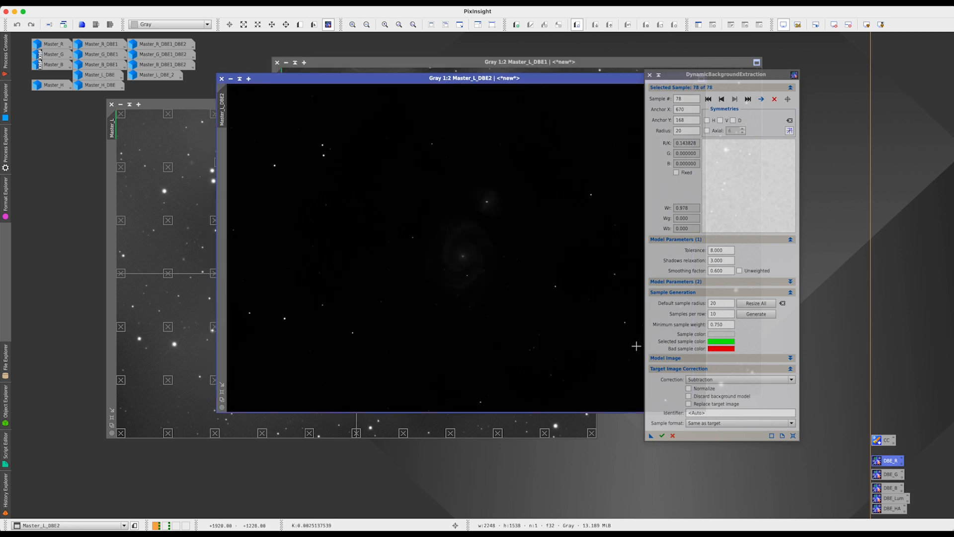
left_click(689, 396)
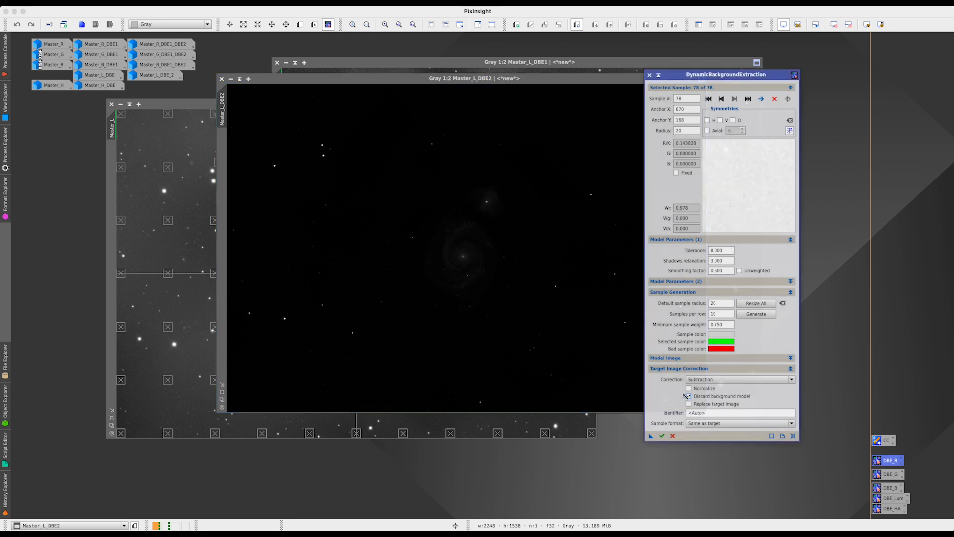
- Auto-stretch Master_L_DBE2, compare its dark patch with Master_L_DBE1, and close Master_L_DBE1
mouse_move(404, 82)
left_mouse_down()
mouse_move(383, 91)
mouse_move(392, 90)
left_mouse_up()
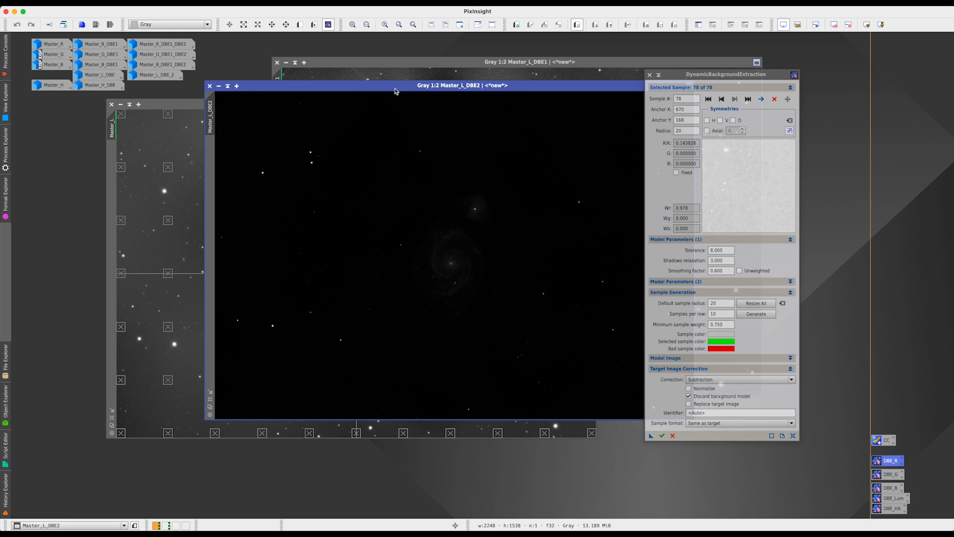
key("ctrl+a")
left_click_drag(394, 88, 399, 150)
left_click(402, 68)
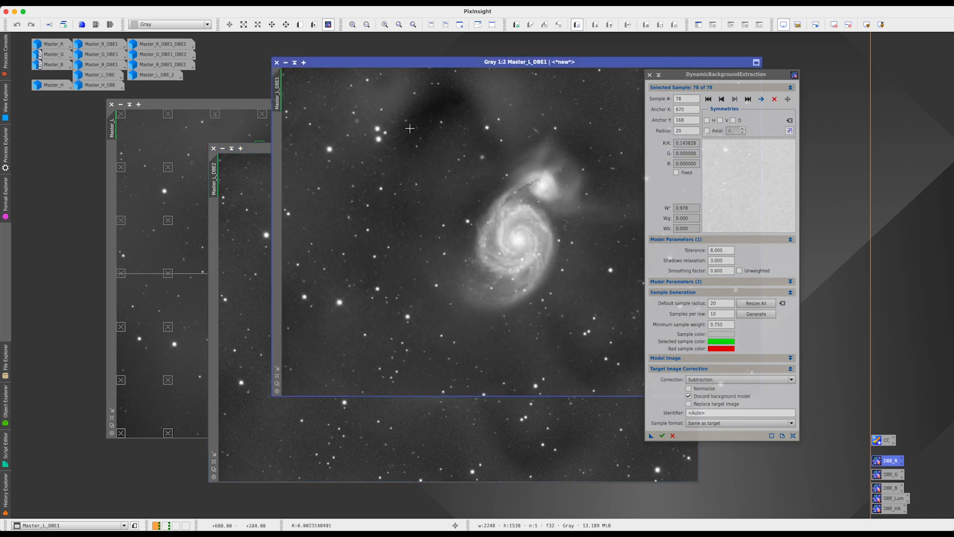
left_click_drag(259, 149, 318, 185)
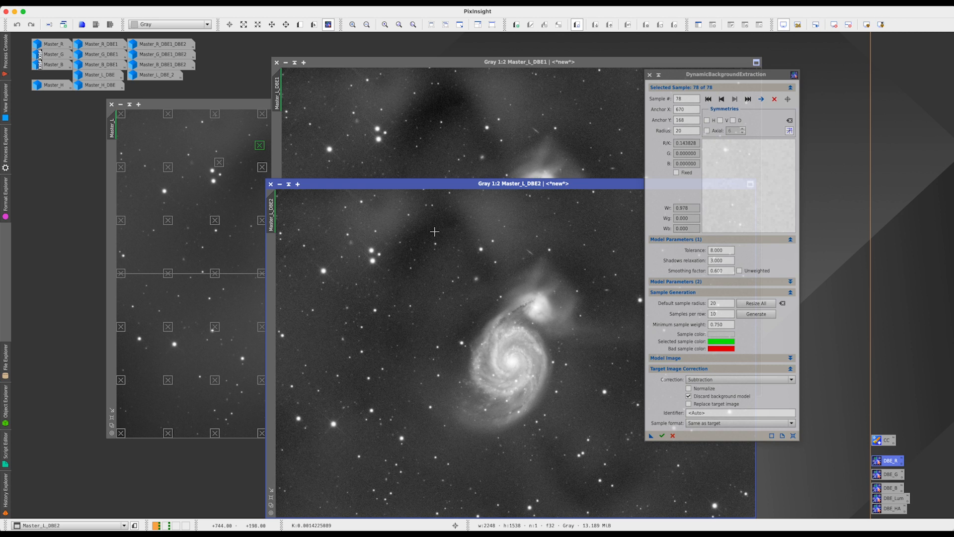
left_click(277, 62)
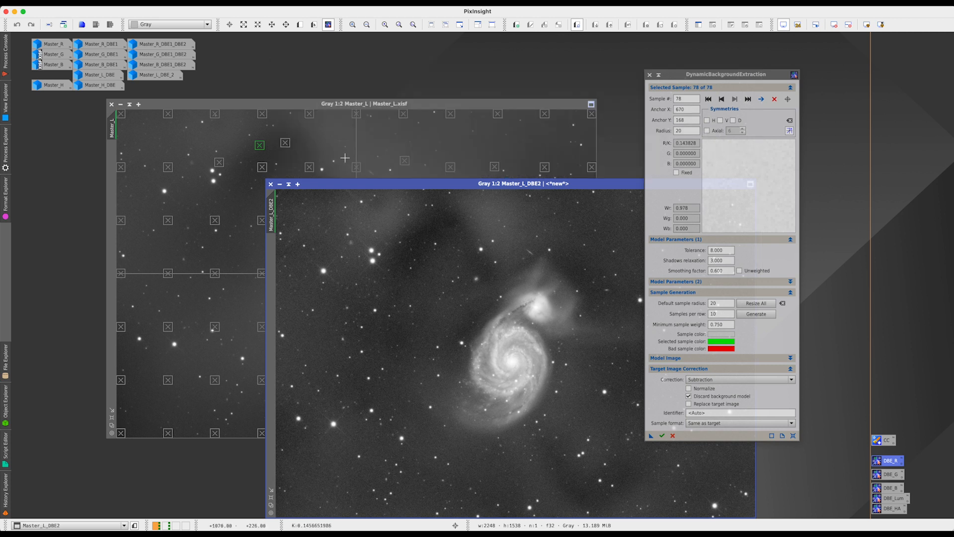
- Uncover the dark patch in Master_L and add seven more background samples in and around it
left_click_drag(349, 186, 369, 201)
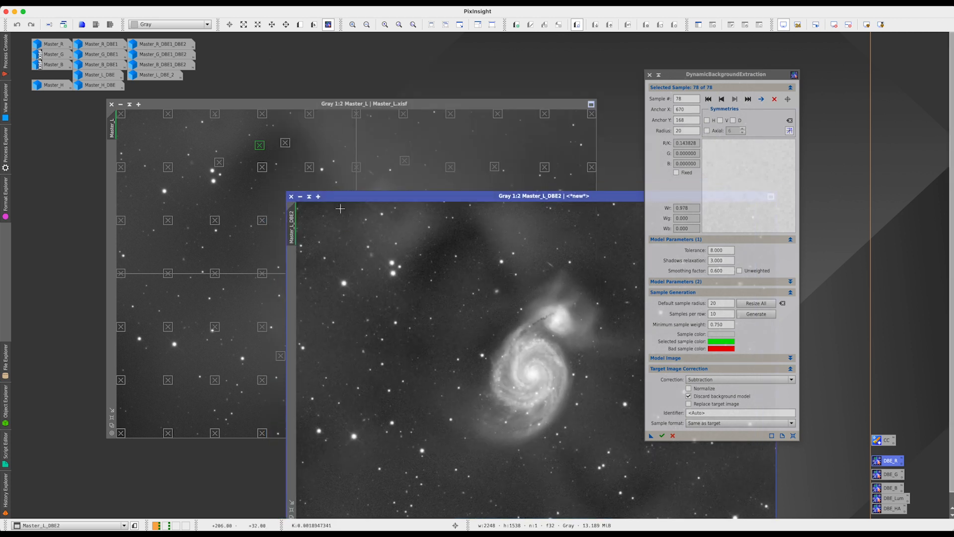
left_click(239, 199)
left_click(241, 179)
left_click(291, 179)
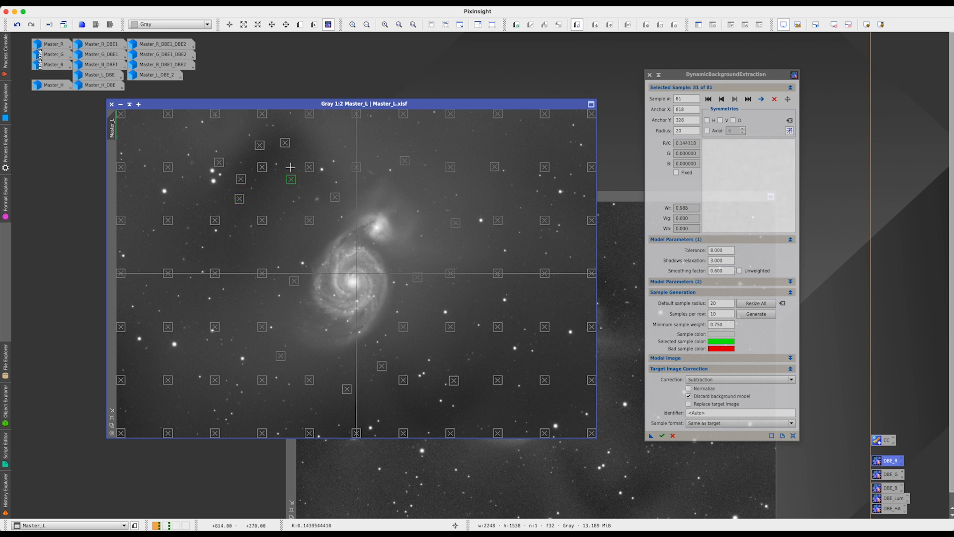
left_click(323, 136)
left_click(330, 148)
left_click(230, 143)
left_click(209, 143)
- Rerun the extraction and auto-stretch the new corrected image, placing it over Master_L to compare the dark patch
left_click(647, 436)
left_click_drag(646, 437, 462, 360)
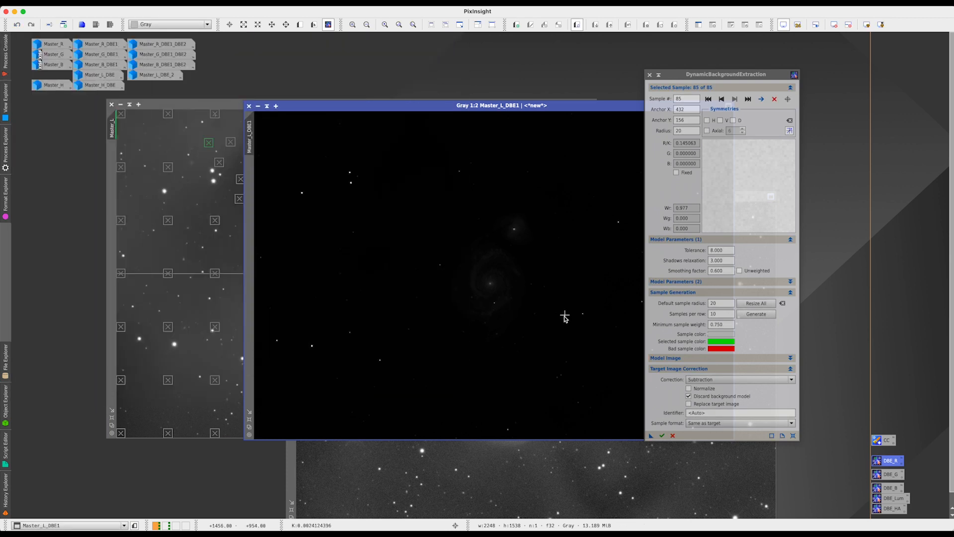
key("ctrl+a")
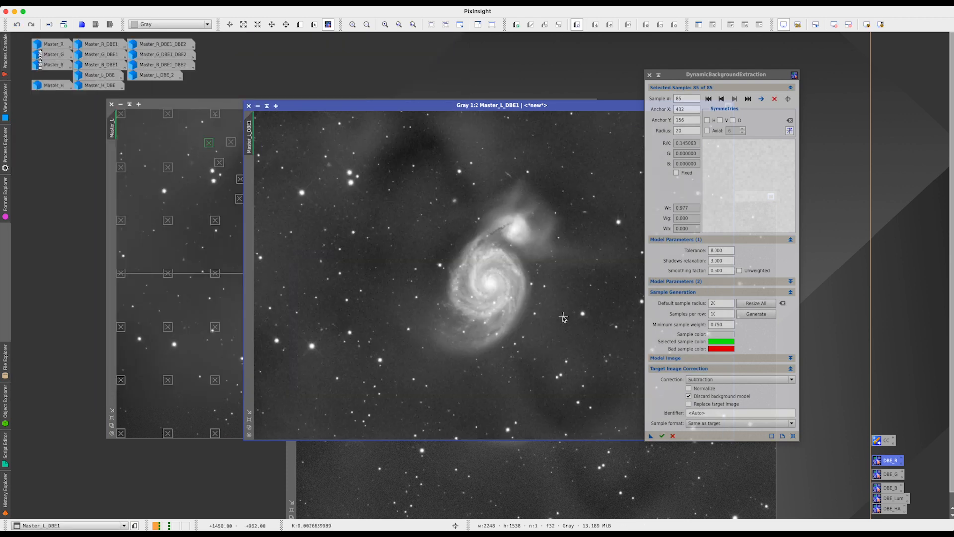
left_click_drag(558, 109, 404, 203)
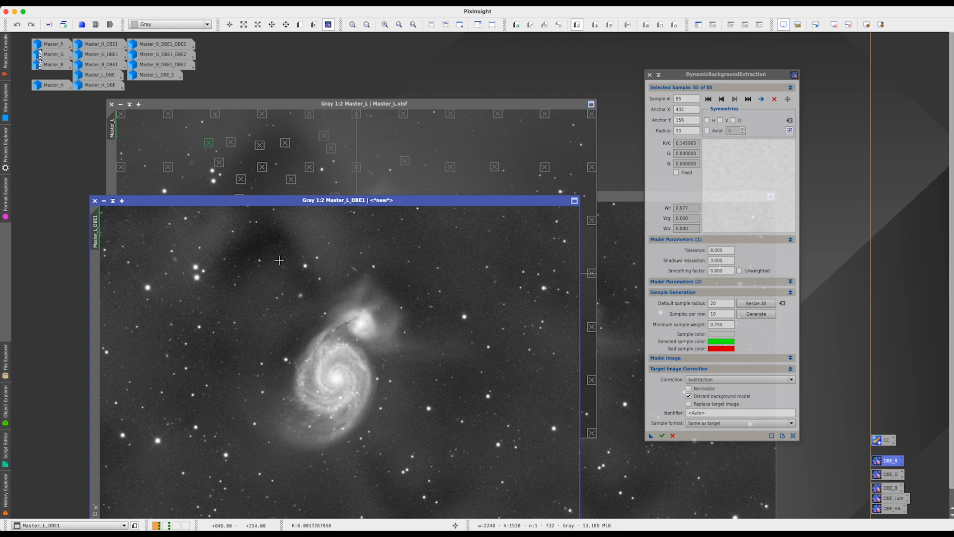
left_click_drag(415, 205, 391, 150)
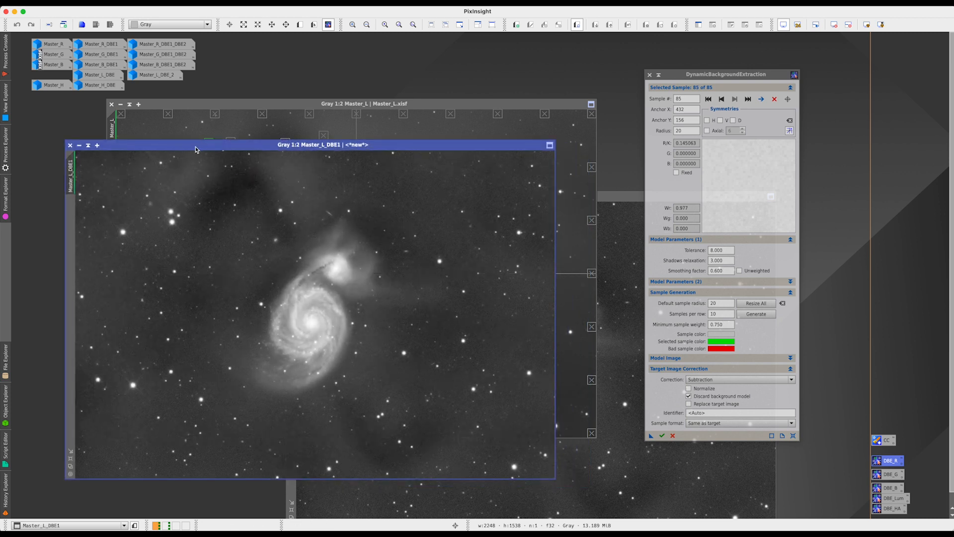
- Close the corrected images Master_L_DBE1 and Master_L_DBE2 and cancel the current background extraction session on Master_L
left_click_drag(199, 149, 255, 156)
left_click(136, 153)
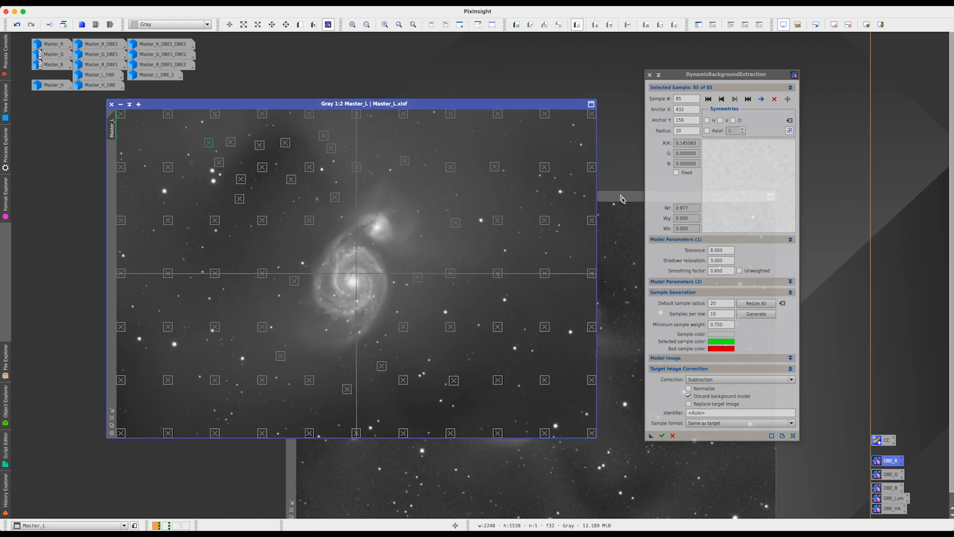
left_click(616, 199)
left_click_drag(616, 199, 459, 196)
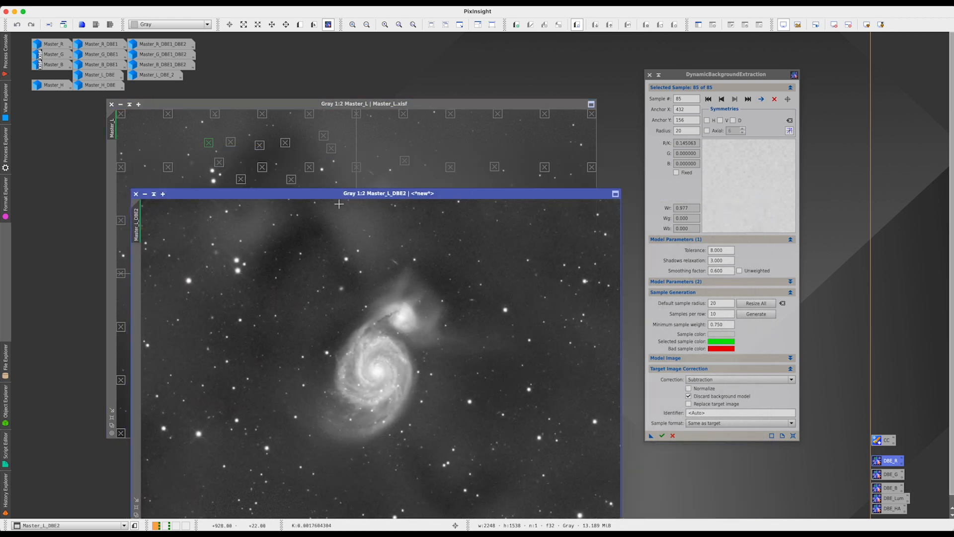
left_click(138, 196)
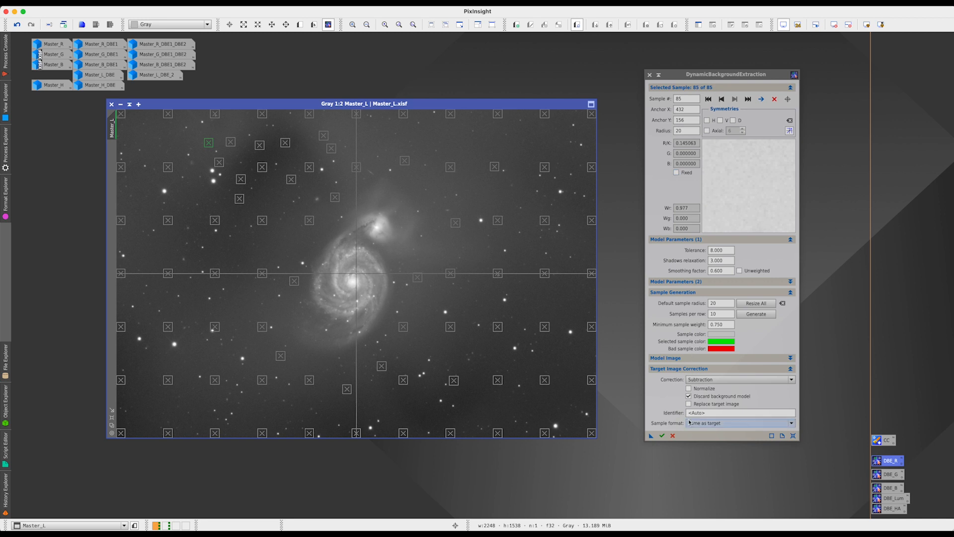
left_click(673, 435)
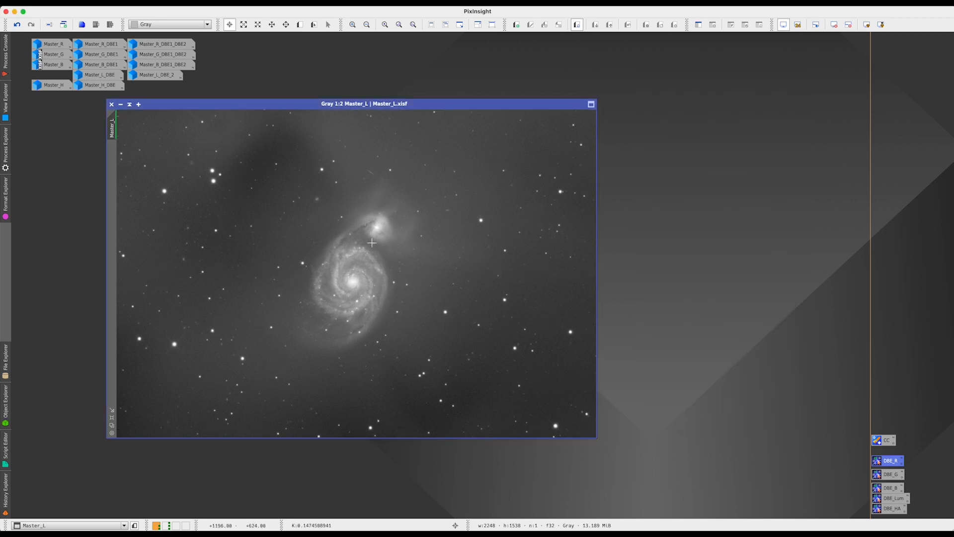
mouse_move(278, 104)
left_mouse_down()
mouse_move(313, 110)
mouse_move(279, 107)
left_mouse_up()
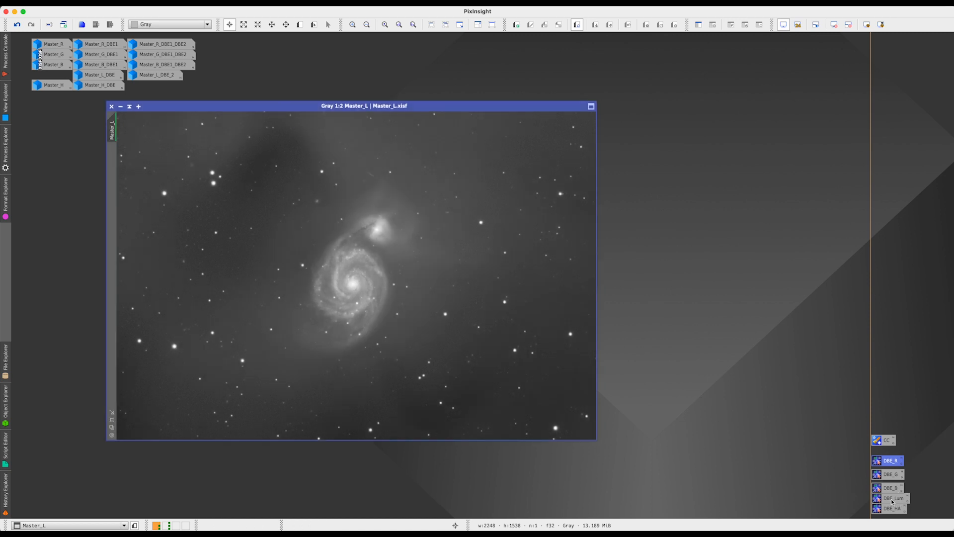
- Load the saved DBE_Lum process onto Master_L and inspect two of its samples inside the dark patch
double_click(892, 501)
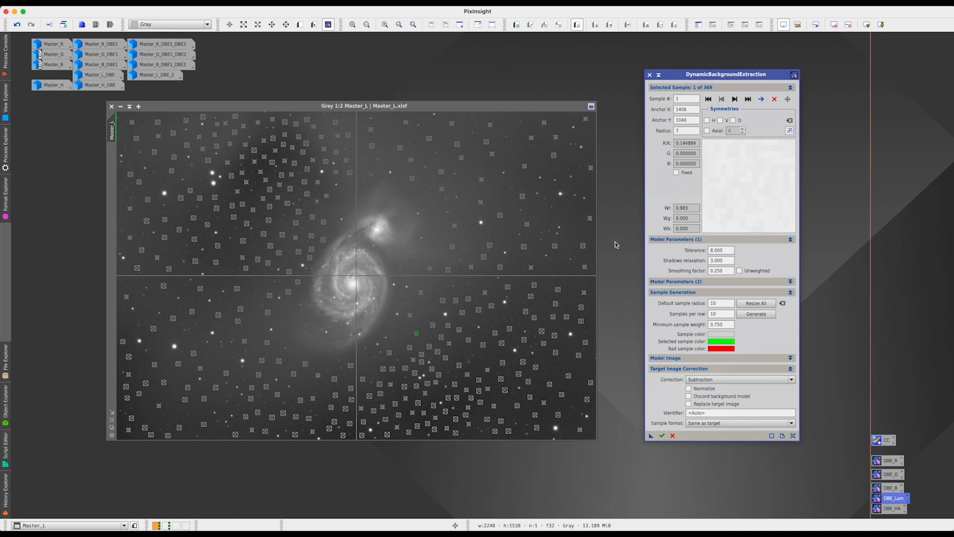
left_click_drag(709, 78, 696, 69)
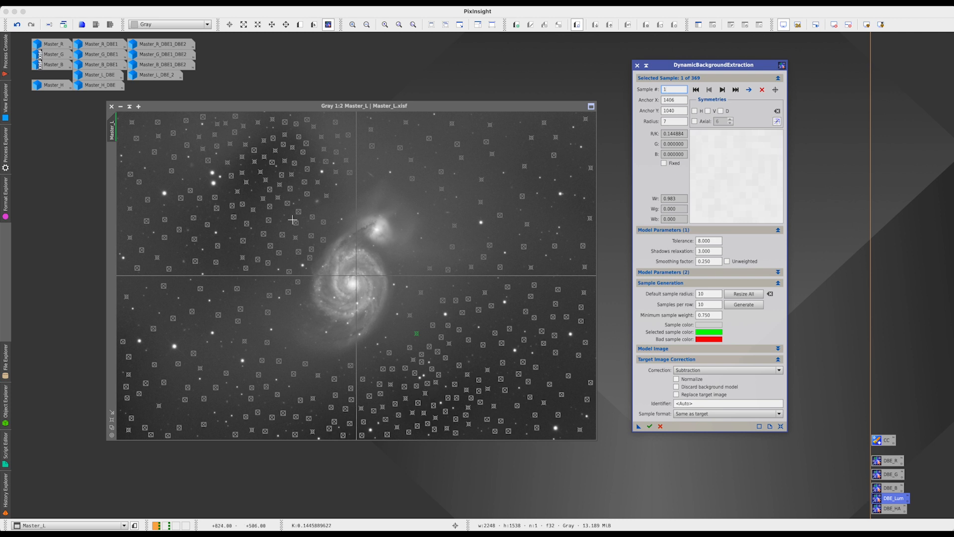
left_click(271, 163)
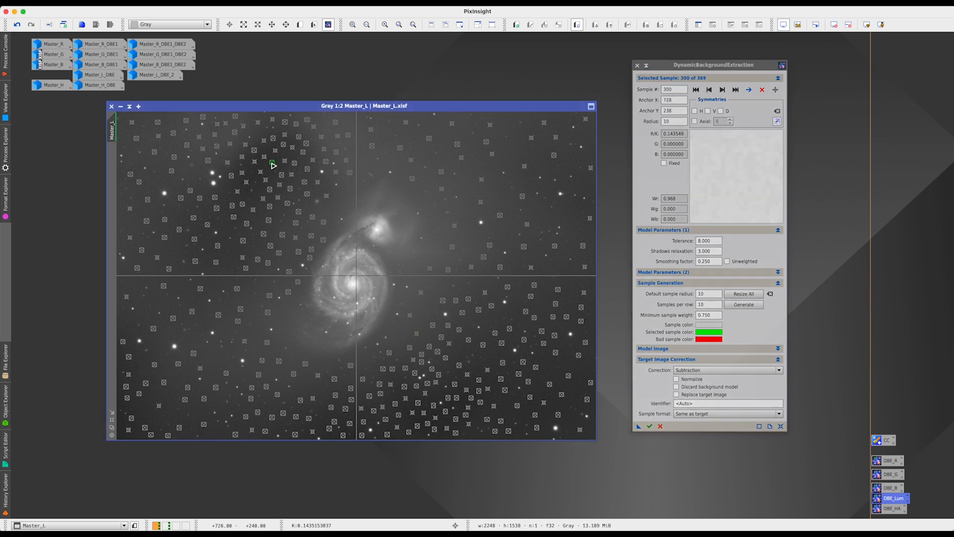
left_click(265, 157)
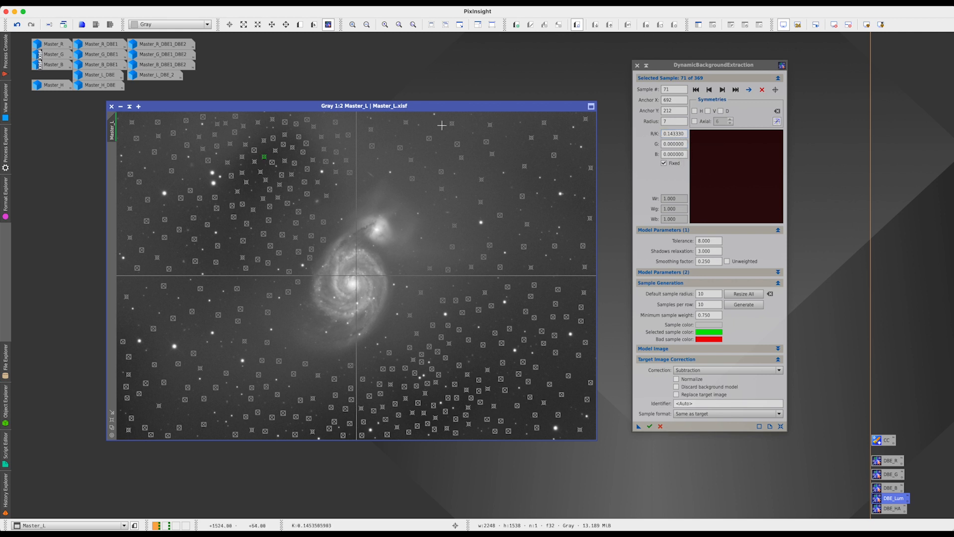
left_click_drag(665, 68, 785, 61)
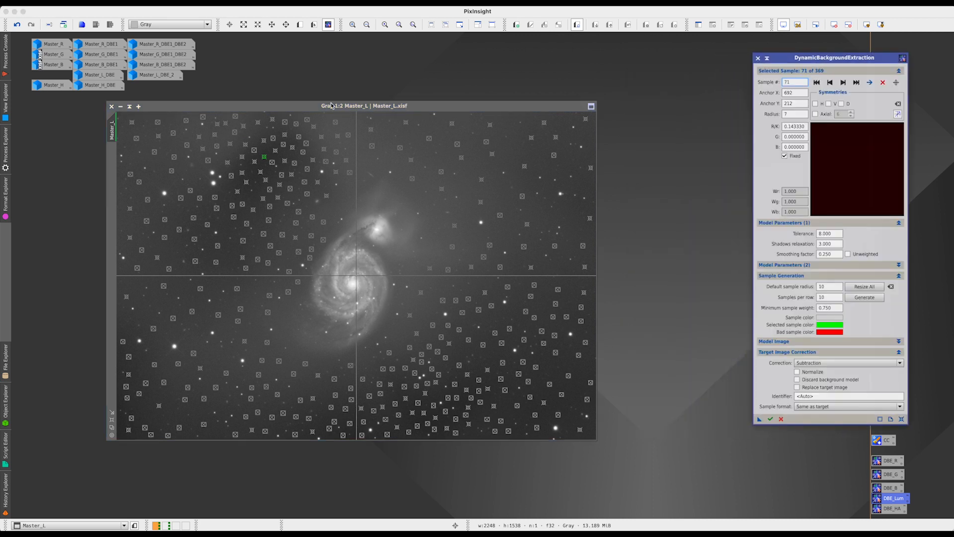
- Examine further samples in and around the dark patch, checking their values and whether they are fixed
left_click(255, 161)
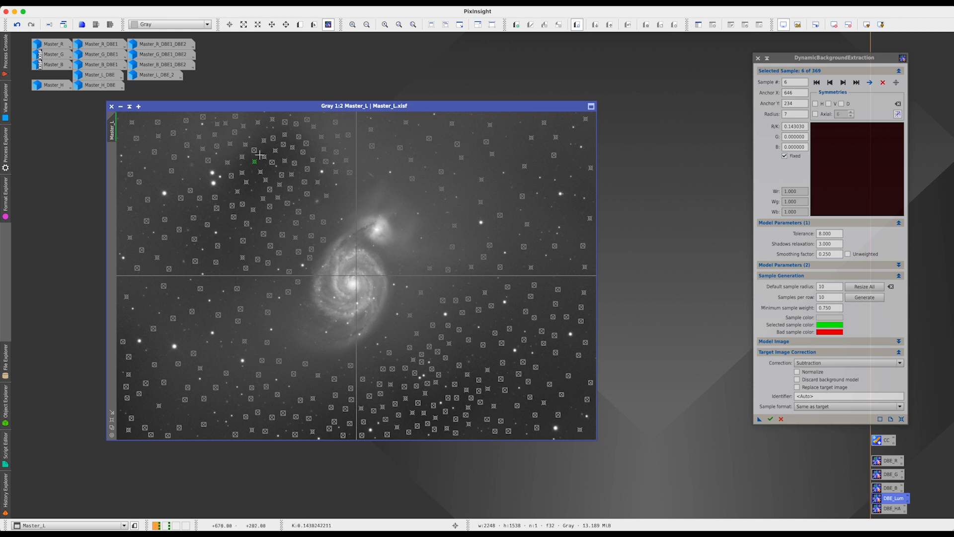
left_click(286, 145)
left_click(292, 147)
left_click(312, 160)
left_click(208, 160)
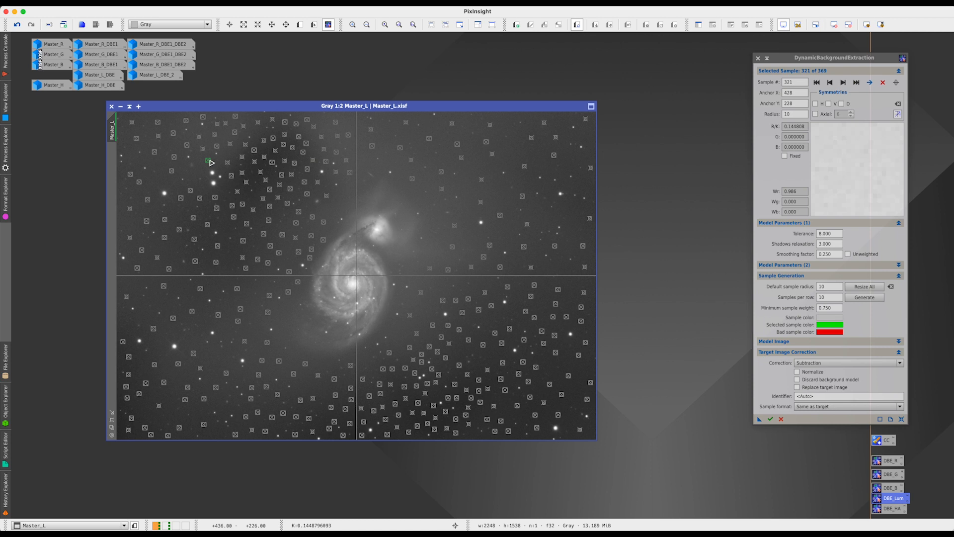
left_click(219, 147)
left_click(231, 146)
left_click(234, 133)
left_click(232, 147)
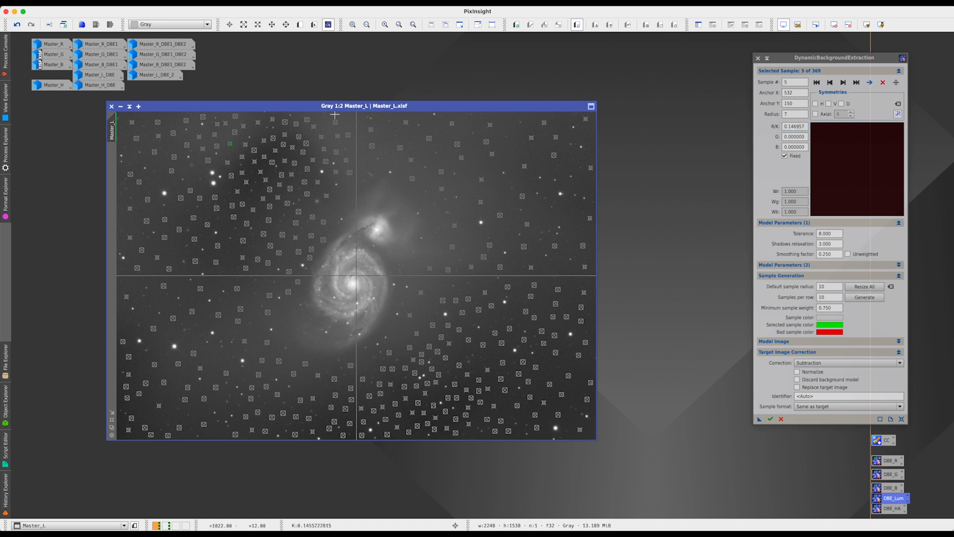
- Restore the minimized Master_L_DBE image and place it over Master_L for comparison
double_click(108, 76)
left_click_drag(171, 103, 438, 108)
left_click_drag(237, 110, 175, 116)
left_click(610, 107)
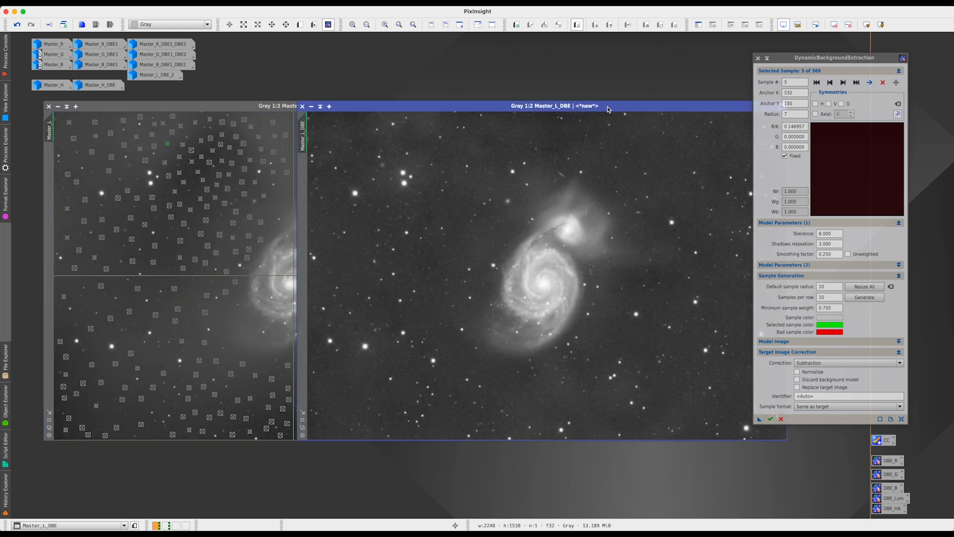
left_click_drag(641, 108, 525, 102)
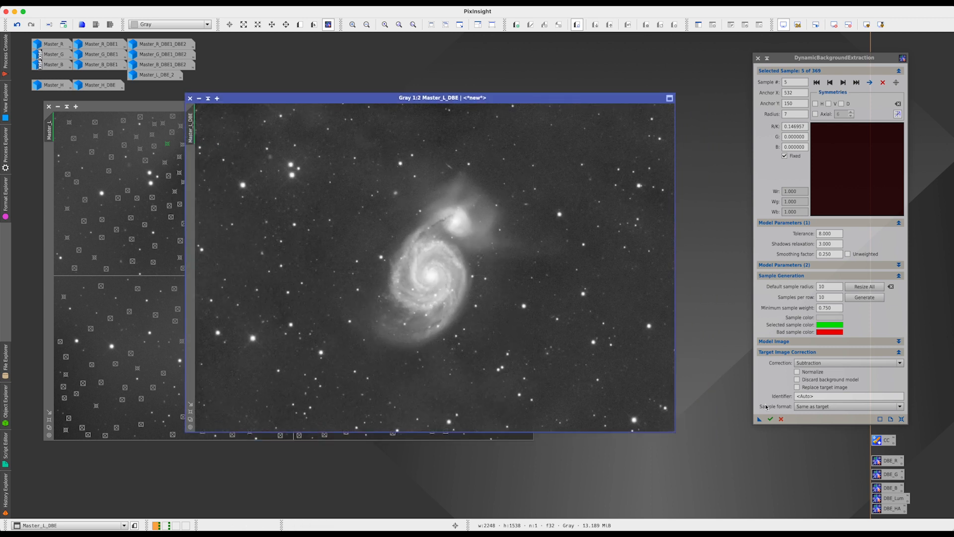
- Cancel the DBE_Lum extraction session and set Master_L_DBE aside with Master_L brought to the front
left_click(781, 419)
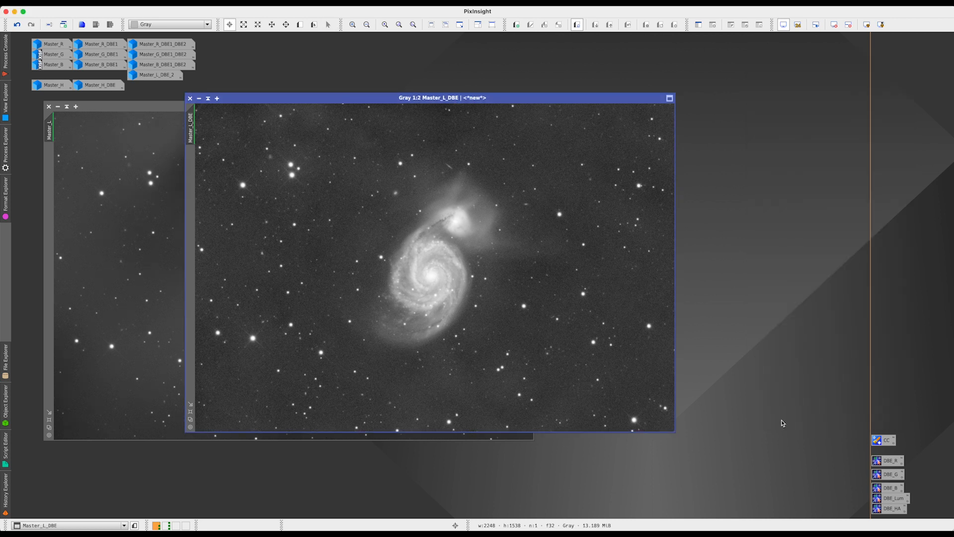
left_click_drag(347, 98, 474, 43)
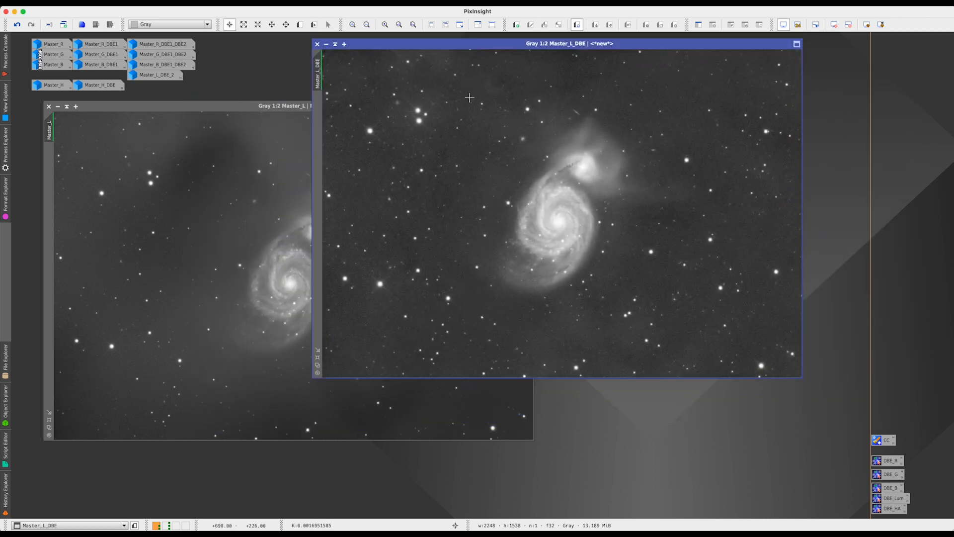
left_click(242, 116)
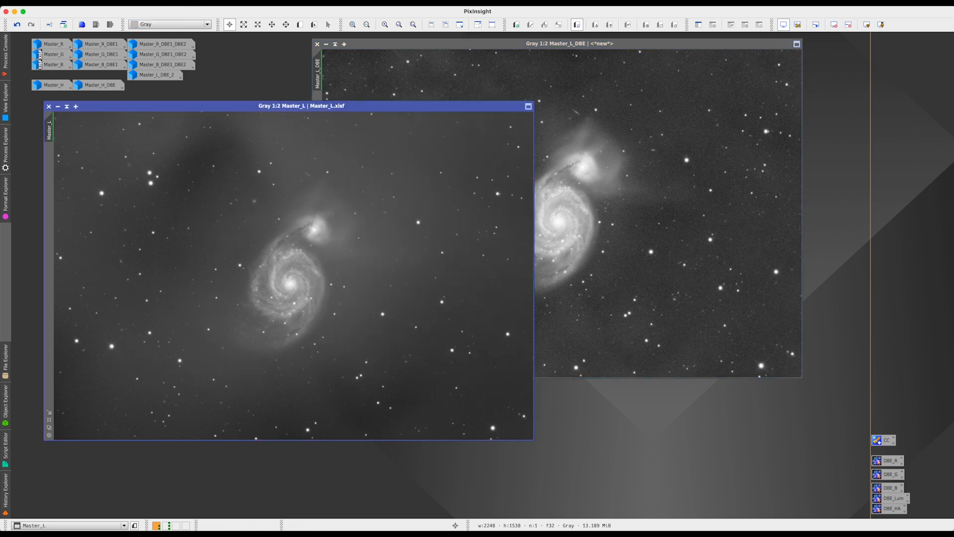
- Start a new DynamicBackgroundExtraction on Master_L and generate samples with default radius 10, tolerance 6 and smoothing factor 0.6
left_click(198, 3)
mouse_move(218, 13)
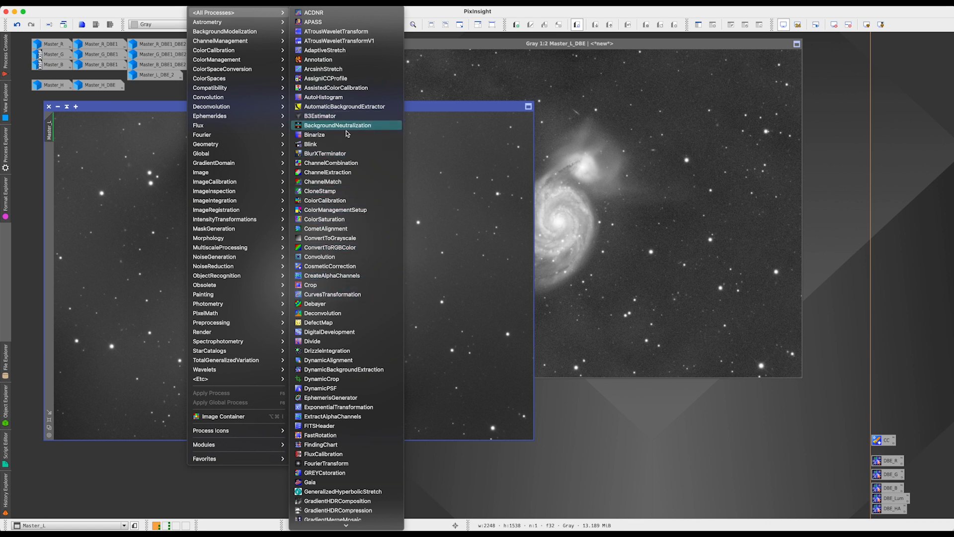
left_click(348, 369)
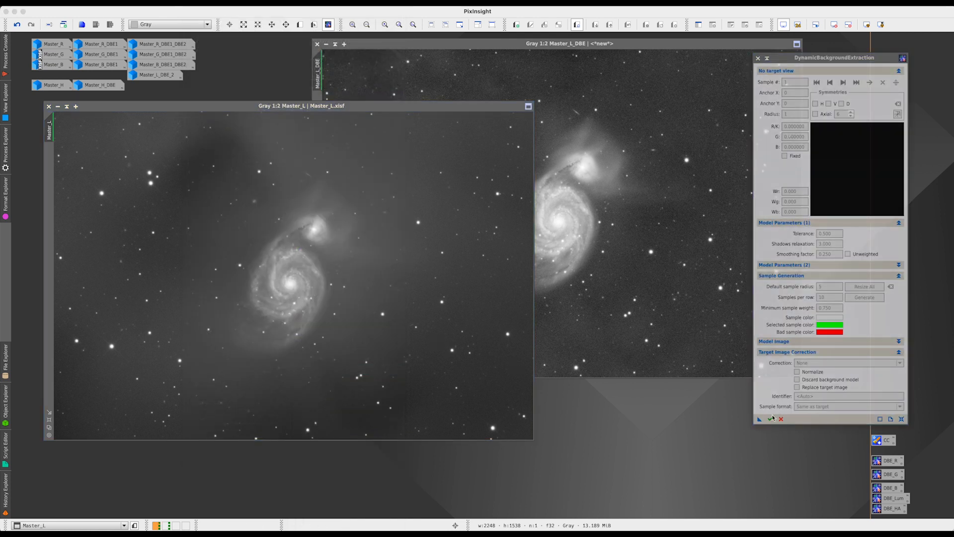
left_click(330, 314)
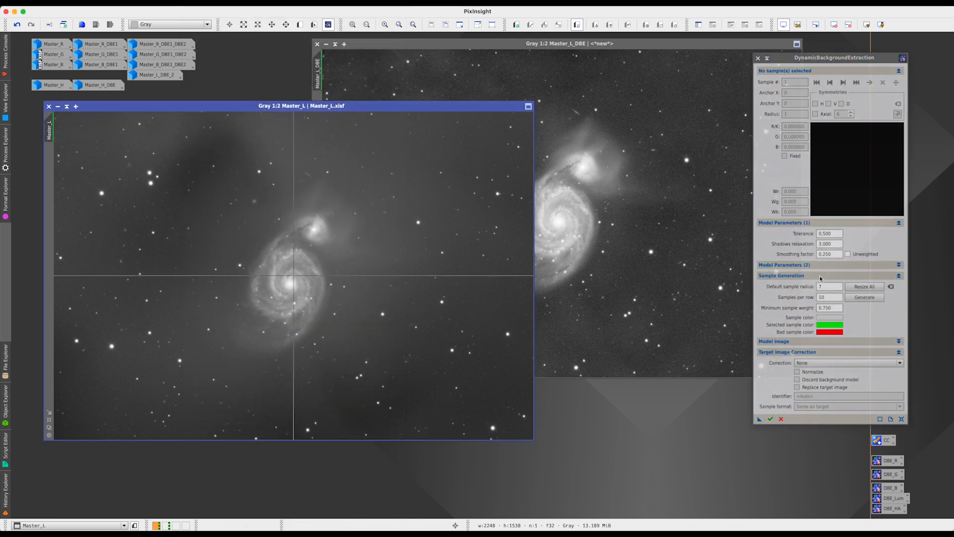
left_click_drag(825, 286, 803, 288)
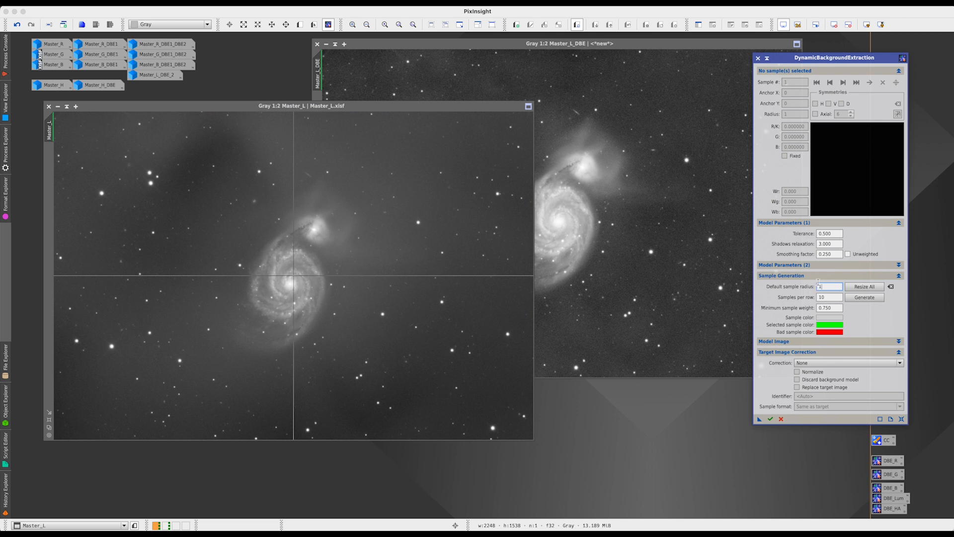
left_click_drag(830, 234, 801, 233)
type("6")
left_click_drag(824, 254, 840, 254)
type("6")
left_click(864, 298)
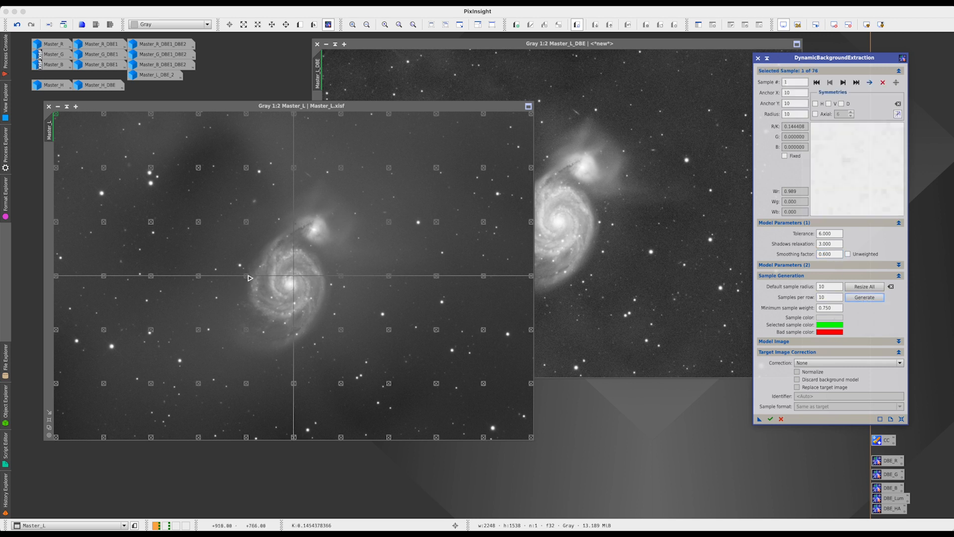
- Move six generated samples on and around the galaxy and its companion outward onto the surrounding background
left_click_drag(246, 276, 230, 279)
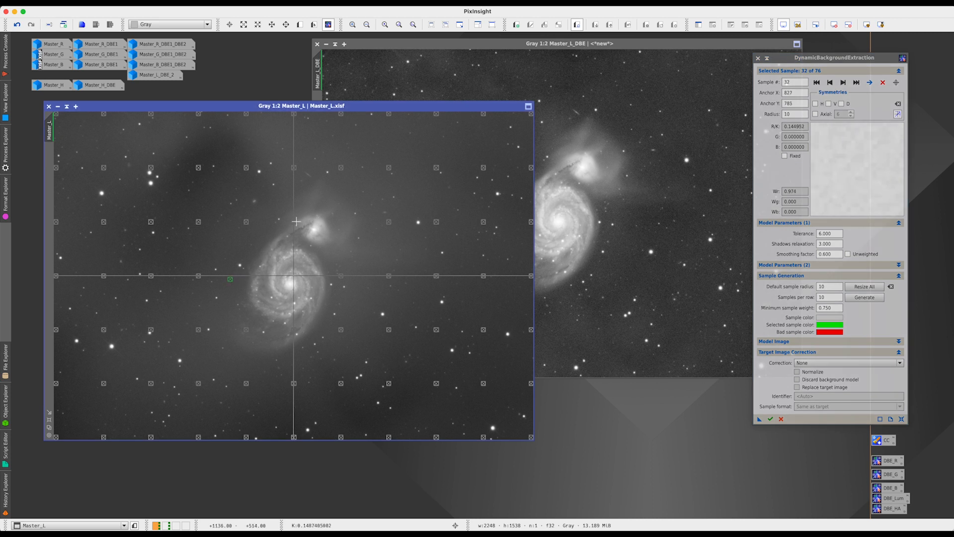
left_click(264, 230)
left_click_drag(264, 231, 266, 231)
left_click_drag(343, 280, 359, 277)
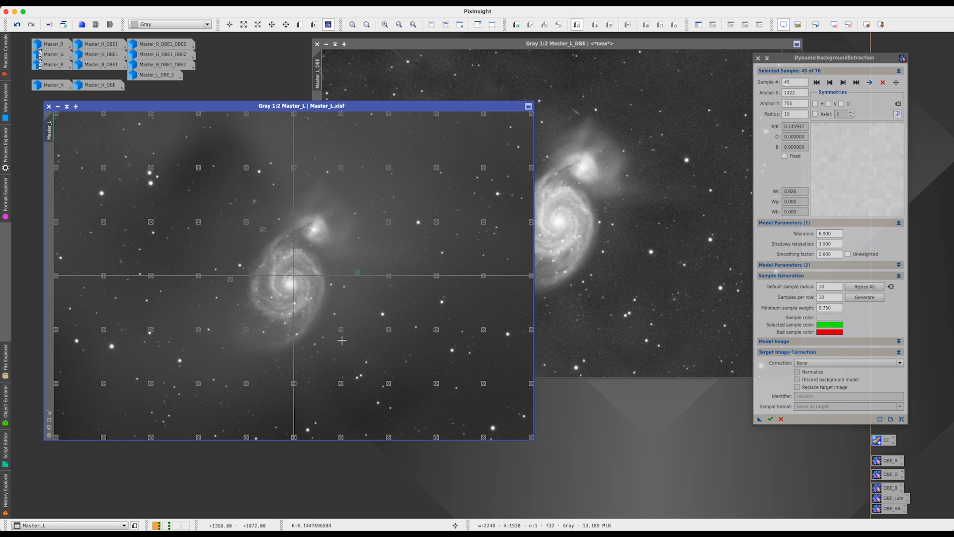
left_click_drag(342, 332, 354, 324)
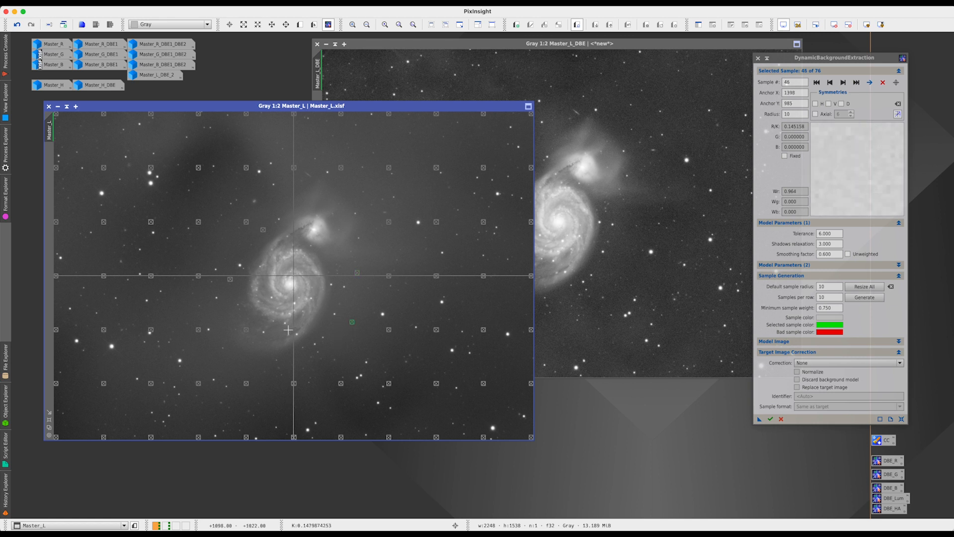
left_click_drag(296, 333, 339, 336)
left_click_drag(247, 330, 235, 357)
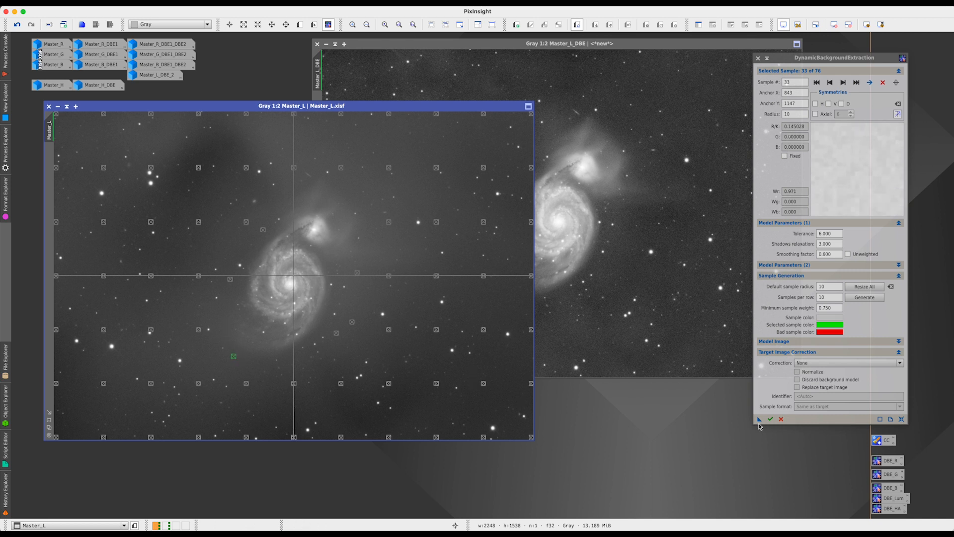
- Set the correction to Subtraction, enable discarding the background model, and run the extraction on Master_L
left_click(815, 363)
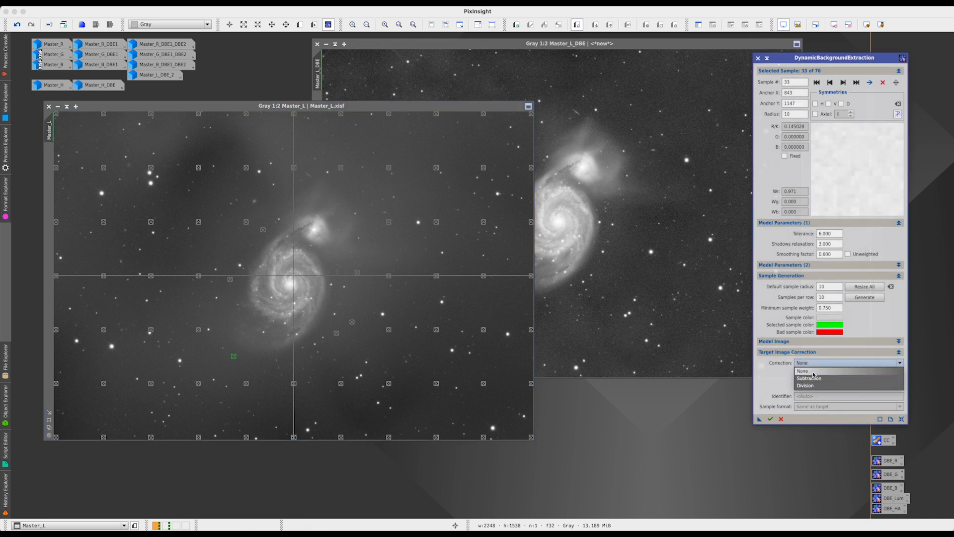
left_click(798, 375)
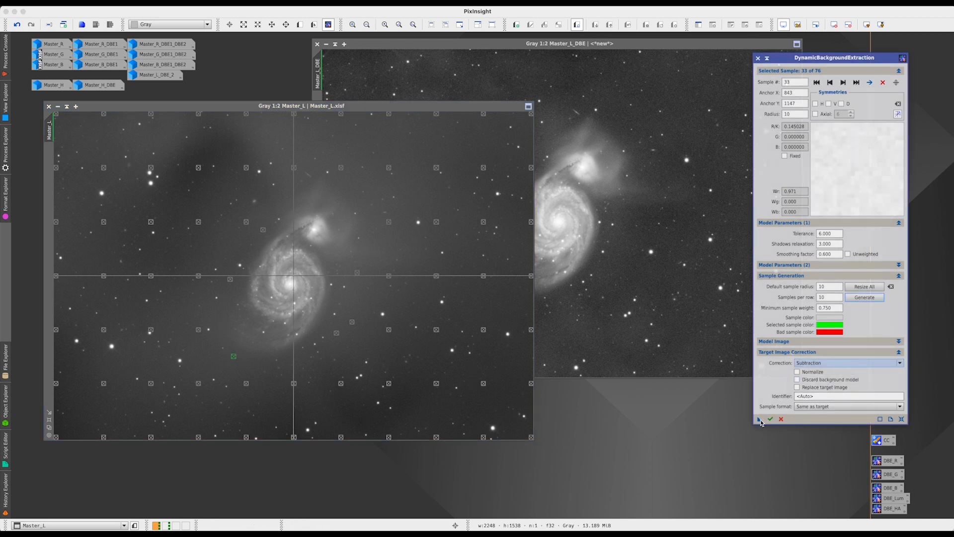
left_click(798, 380)
left_click_drag(760, 422, 458, 362)
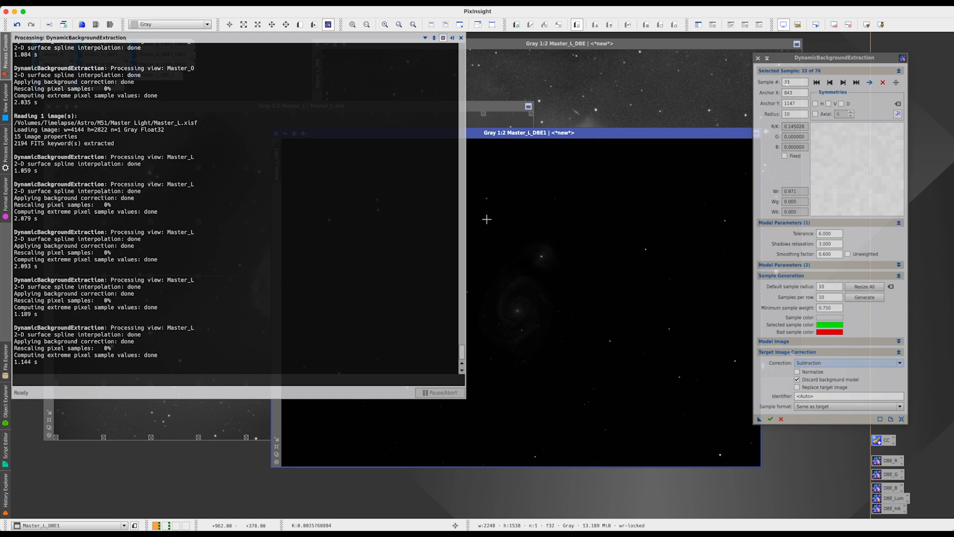
- Auto-stretch the new corrected image and position it beside Master_L_DBE to compare the dark patch
key("ctrl+a")
left_click_drag(445, 119, 392, 157)
left_click_drag(466, 133, 317, 133)
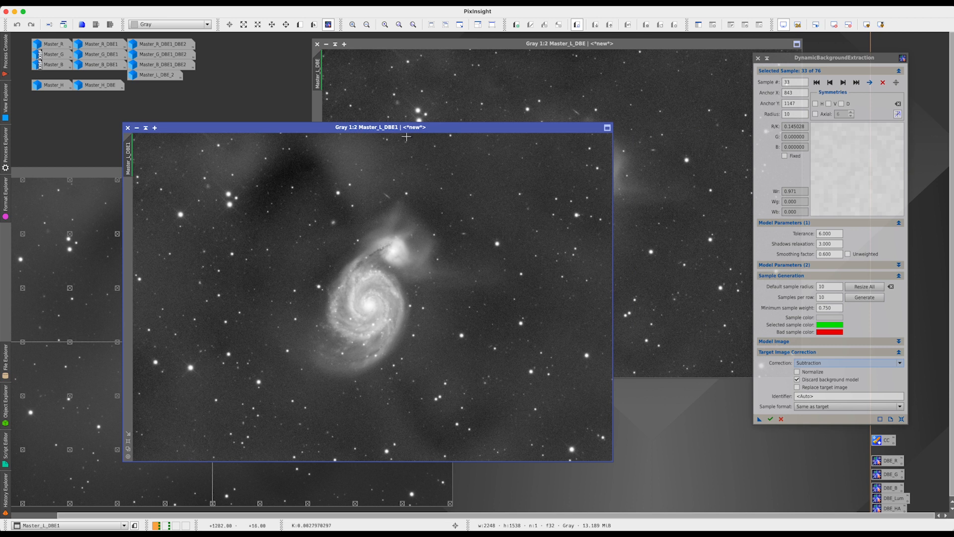
left_click_drag(456, 131, 486, 219)
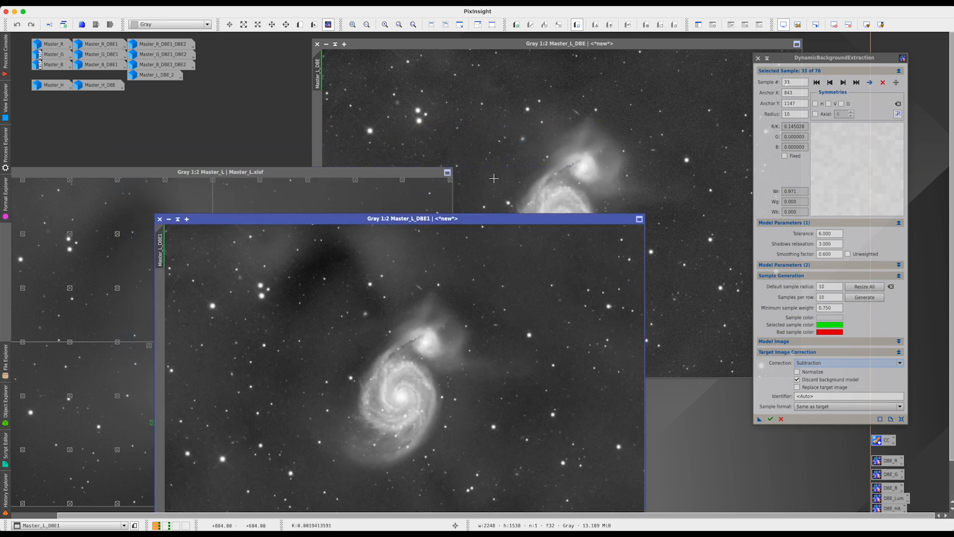
left_click_drag(486, 218, 364, 170)
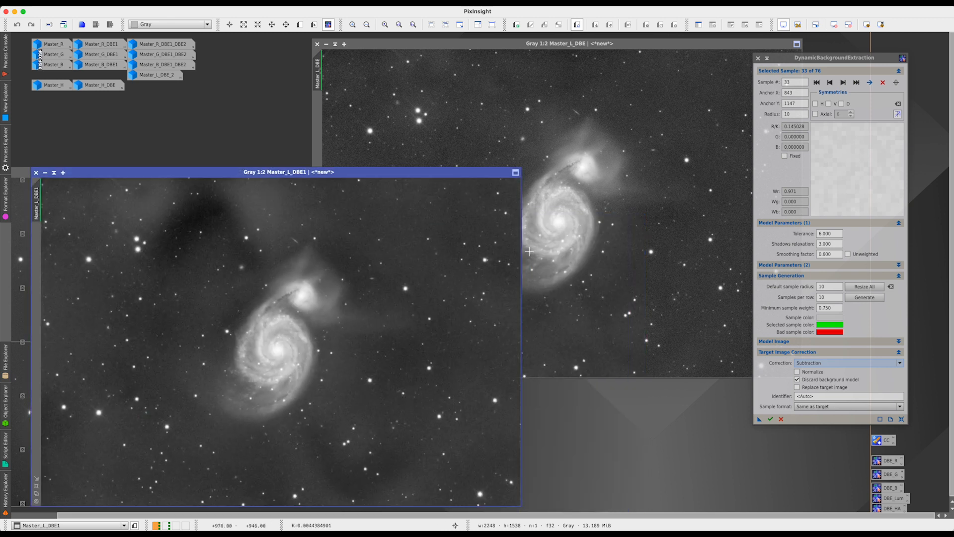
- Rearrange the new corrected image and Master_L, and bring Master_L_DBE to the front for comparison
left_click_drag(372, 172, 566, 106)
left_click_drag(164, 173, 306, 137)
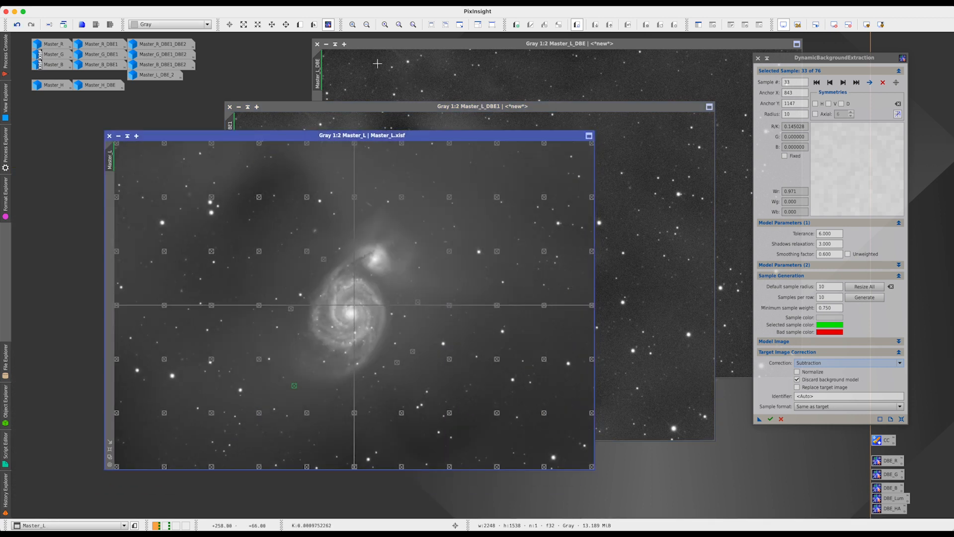
left_click(386, 51)
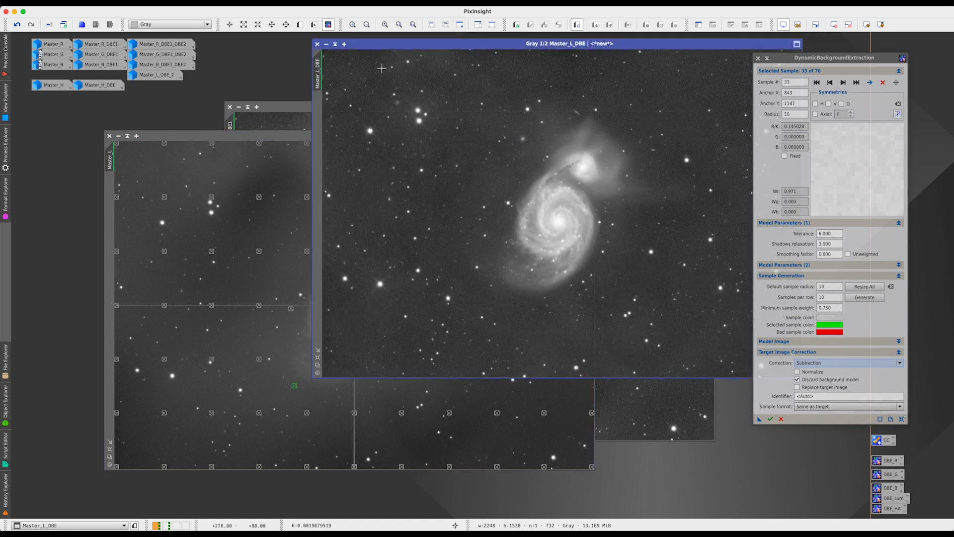
- Add six background samples to Master_L along the dark patch above and to the left of the galaxy
left_click(284, 135)
left_click(237, 221)
left_click(244, 208)
left_click(251, 192)
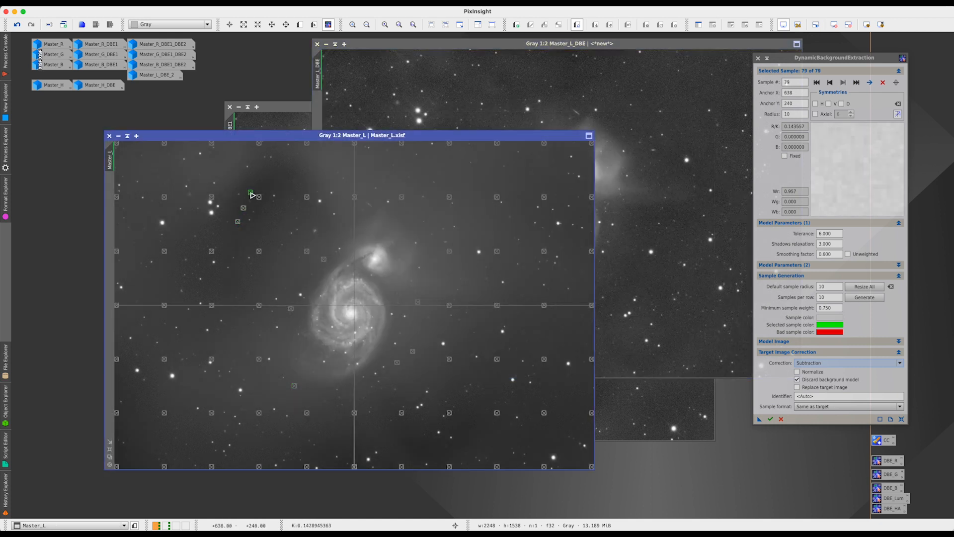
left_click(264, 179)
left_click(300, 191)
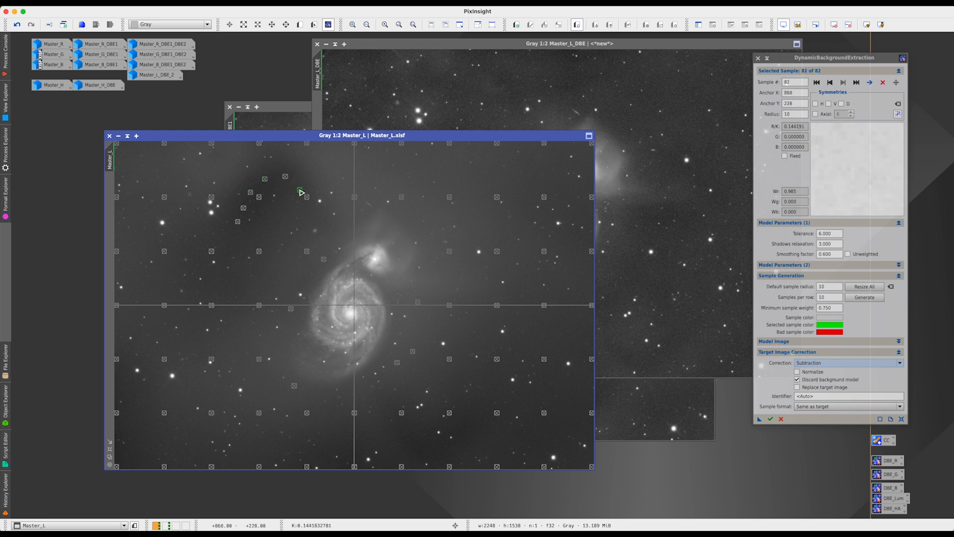
- Try a fixed background value on the lowest of the samples just added along the dark patch
left_click(237, 221)
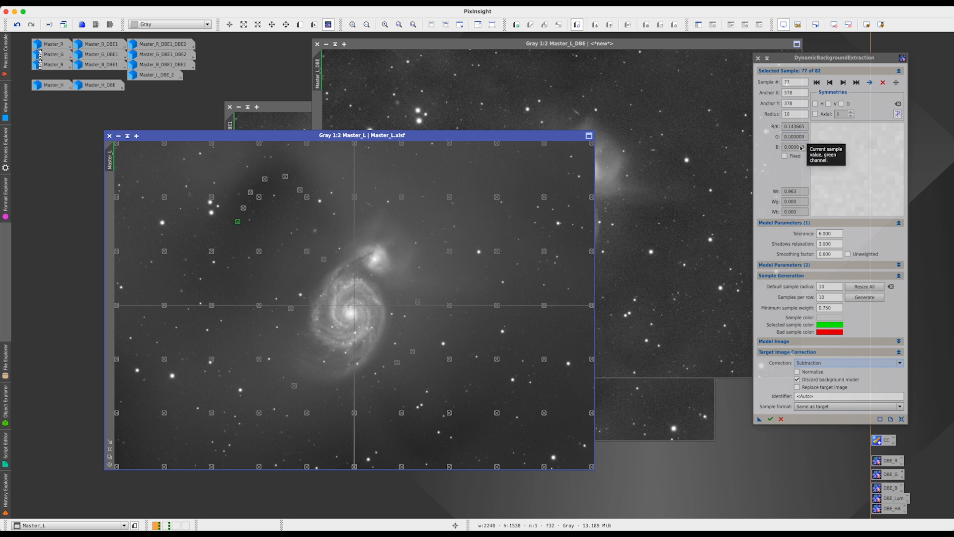
left_click(758, 176)
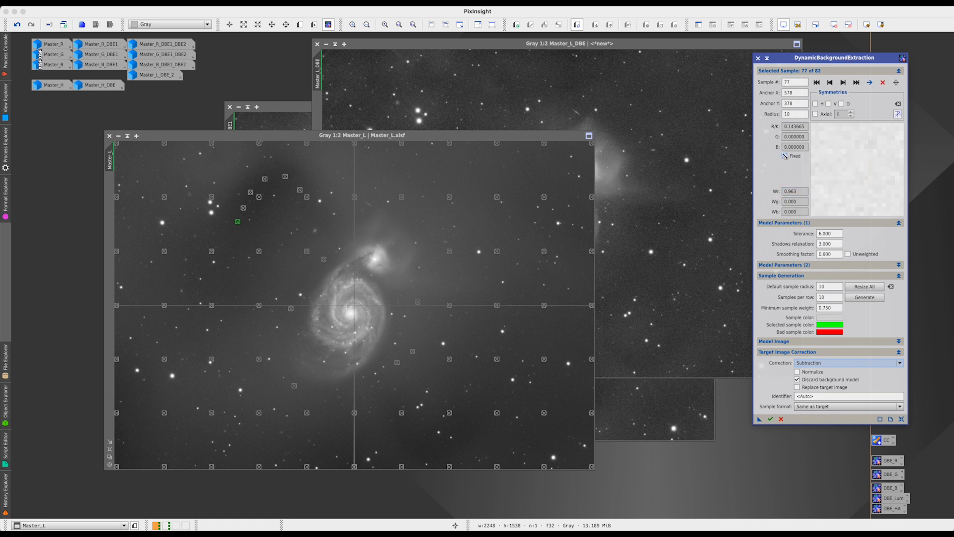
left_click(784, 156)
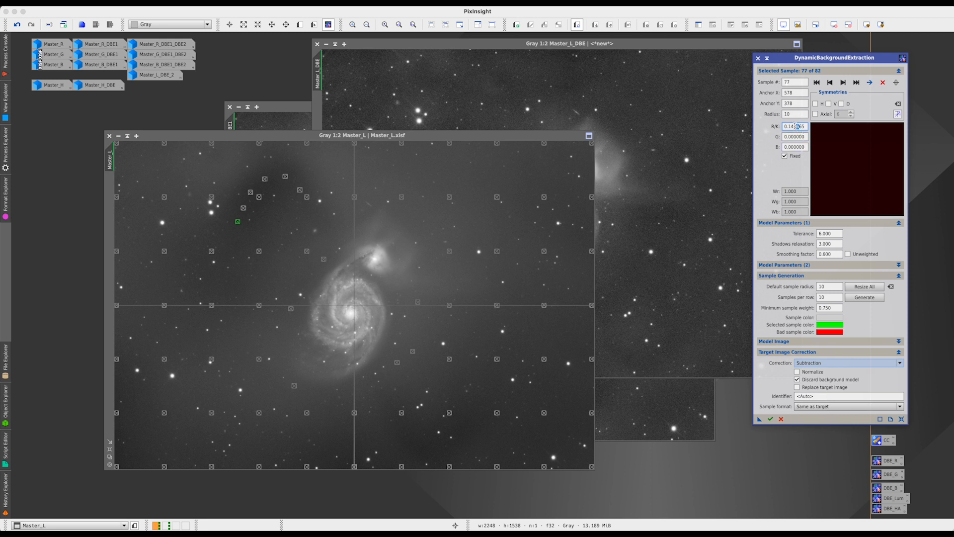
- Close the earlier Master_L_DBE image and position Master_L_DBE1 so that its dark patch can be compared with Master_L
left_click_drag(447, 136, 446, 116)
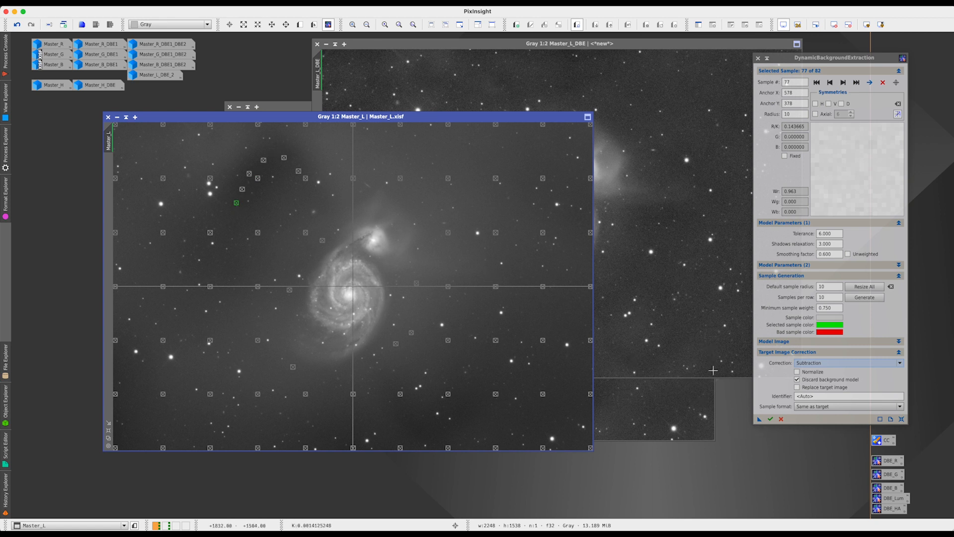
left_click(317, 43)
left_click(398, 106)
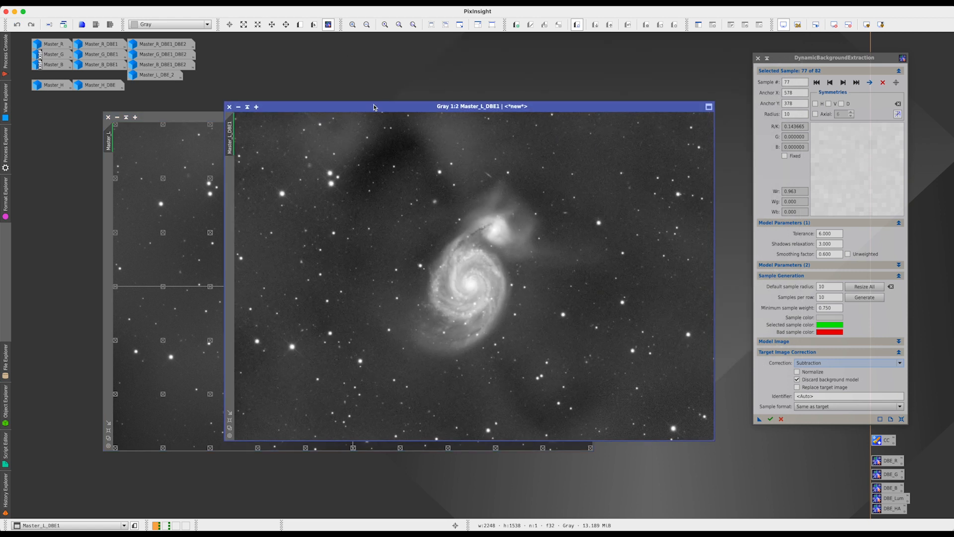
left_click_drag(287, 107, 326, 60)
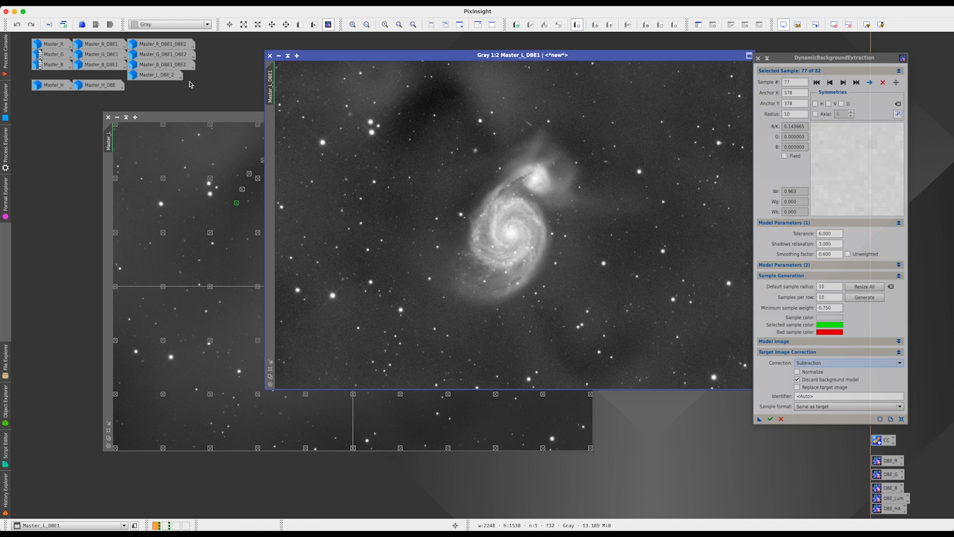
left_click_drag(408, 58, 433, 65)
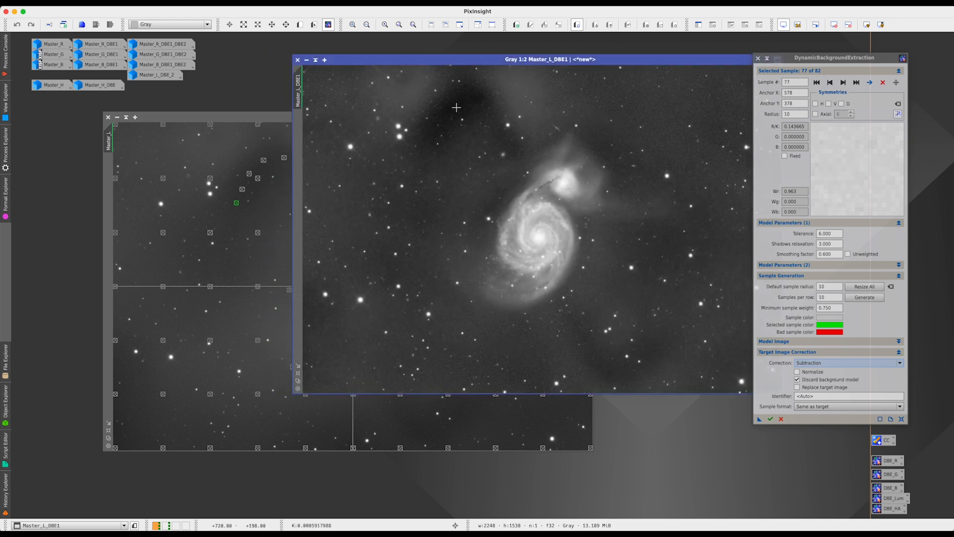
- Run the extraction on Master_L with the six added samples and auto-stretch the corrected image
left_click(275, 123)
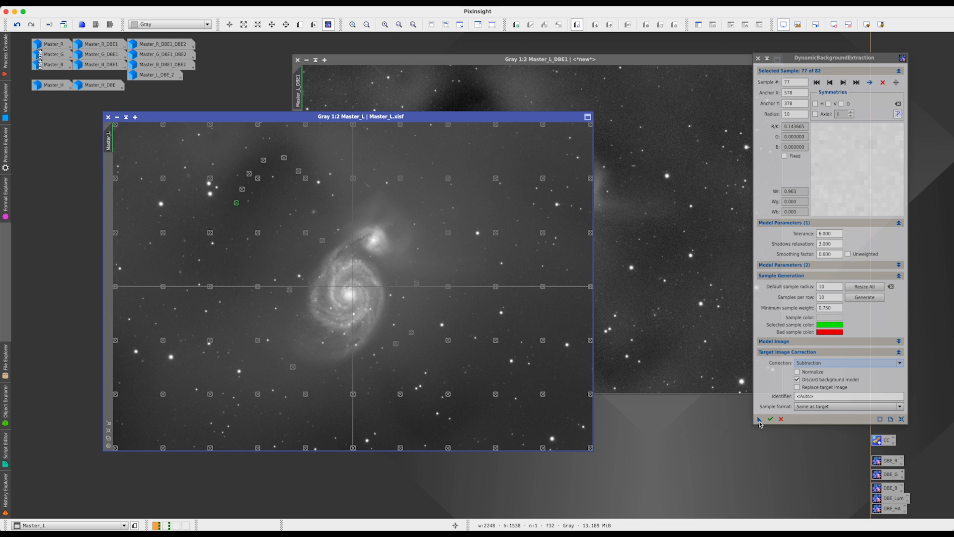
left_click_drag(756, 420, 481, 379)
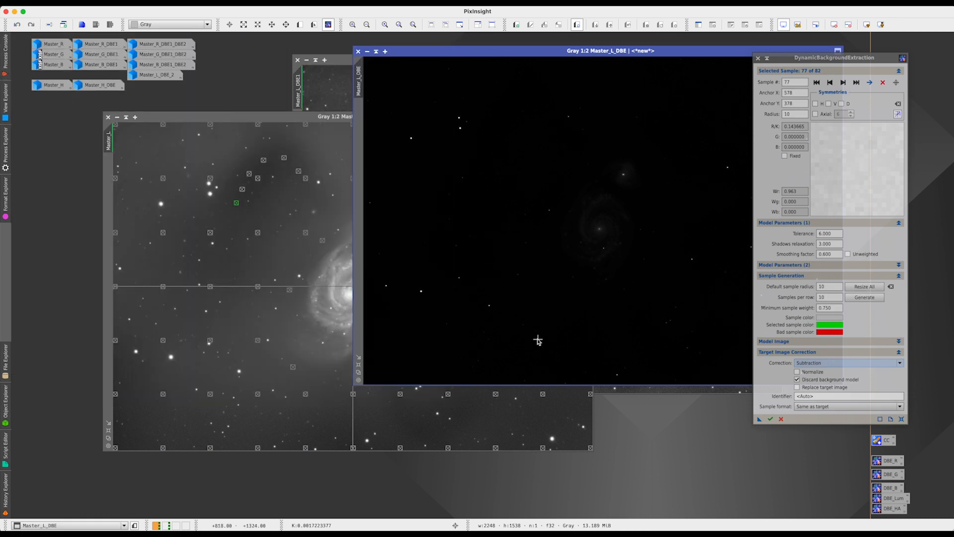
key("ctrl+a")
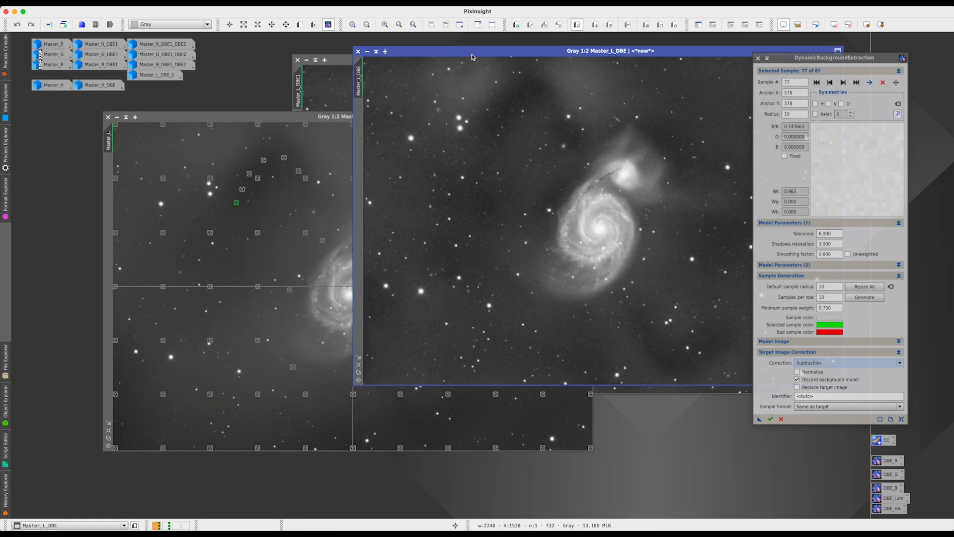
- Arrange Master_L_DBE and Master_L_DBE1 and bring each to the front to compare their dark patches
left_click_drag(469, 51, 372, 157)
left_click(378, 66)
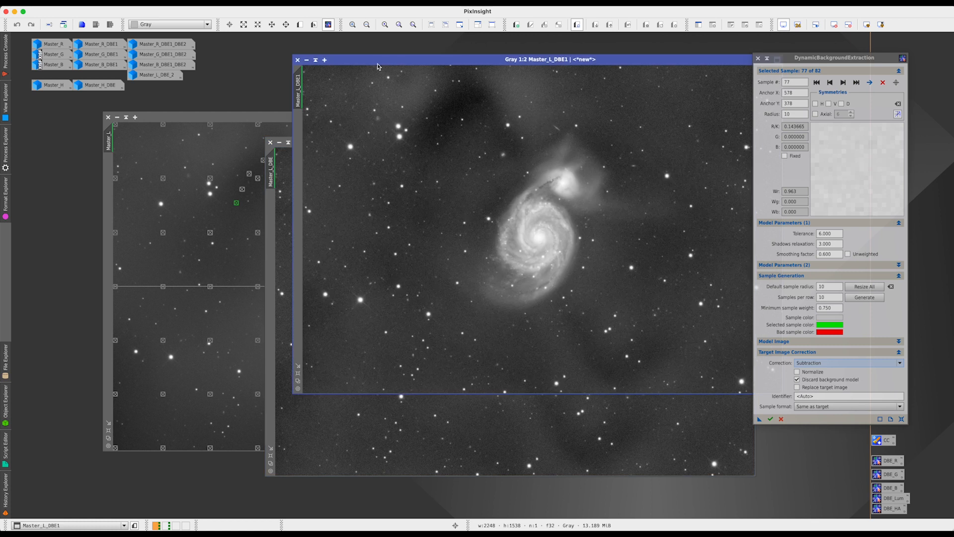
left_click_drag(382, 64, 314, 57)
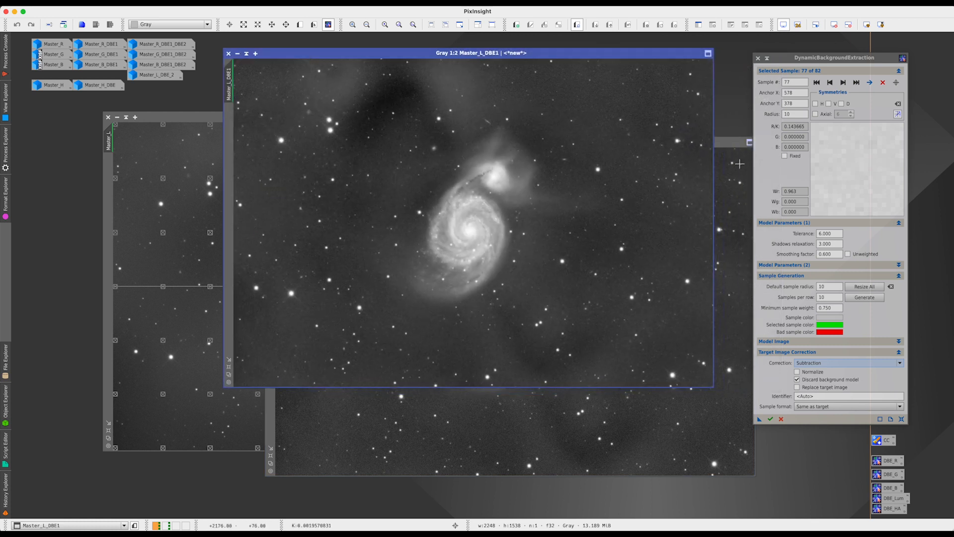
left_click(731, 145)
left_click_drag(446, 149, 432, 164)
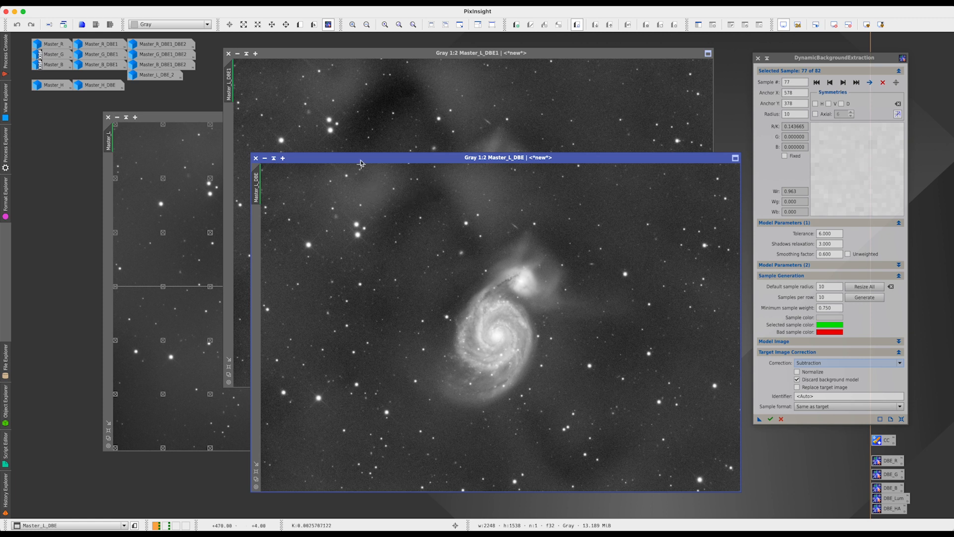
left_click_drag(329, 56, 397, 60)
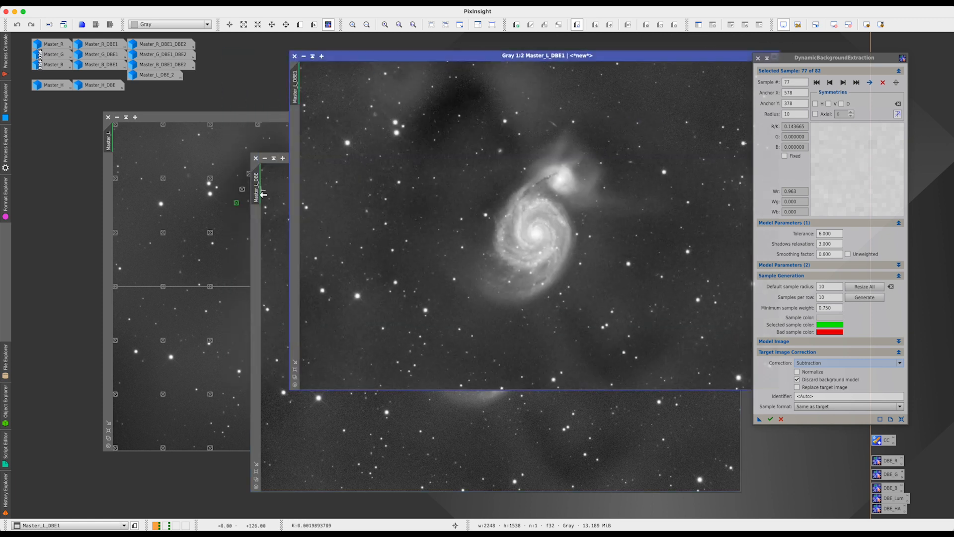
left_click(257, 212)
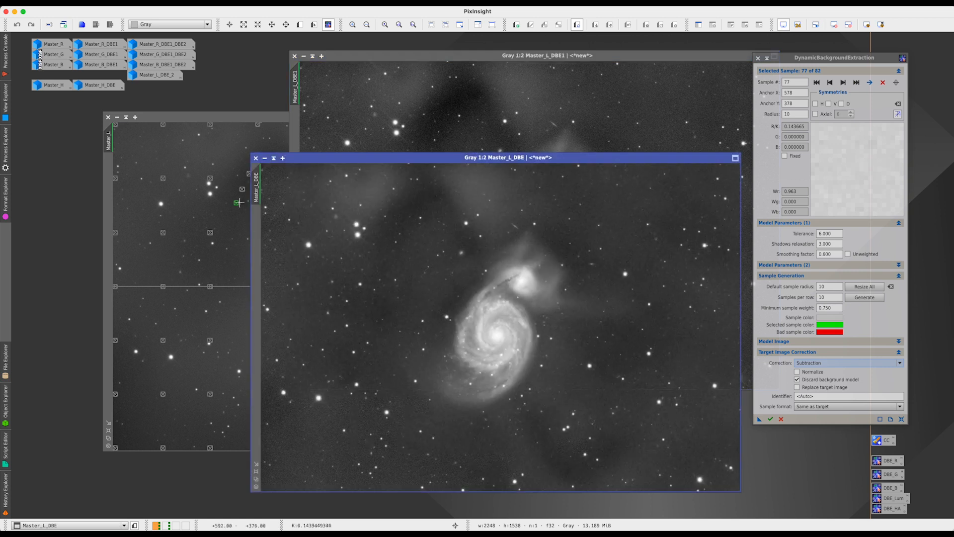
- Add fifteen more background samples to Master_L on both sides of and above the dark patch
left_click(239, 123)
left_click(227, 162)
left_click(224, 148)
left_click(235, 137)
left_click(311, 142)
left_click(321, 156)
left_click(337, 165)
left_click(341, 180)
left_click(330, 187)
left_click(322, 169)
left_click(331, 140)
left_click(345, 148)
left_click(296, 137)
left_click(212, 146)
left_click(197, 167)
left_click(222, 173)
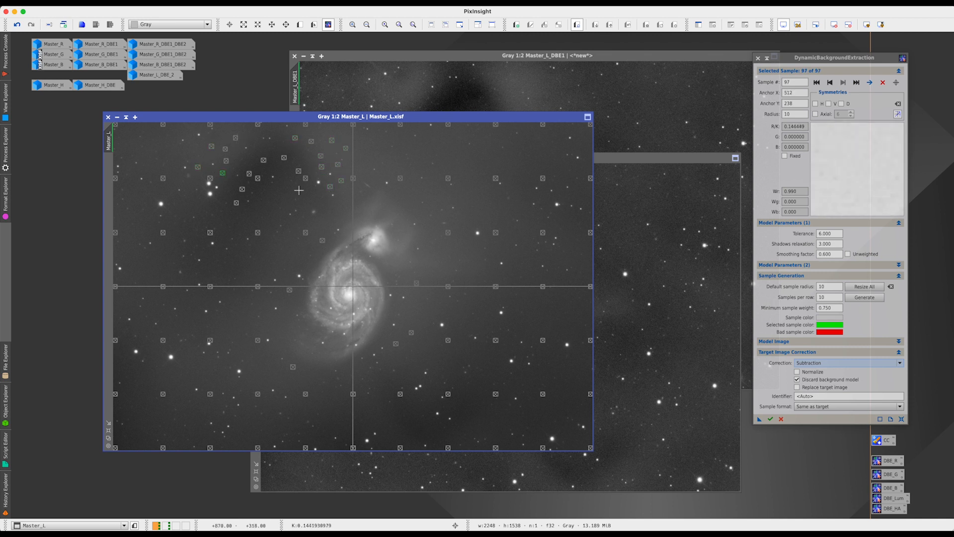
- Run the extraction on Master_L with the denser samples around the dark patch and auto-stretch the new image
left_click(760, 424)
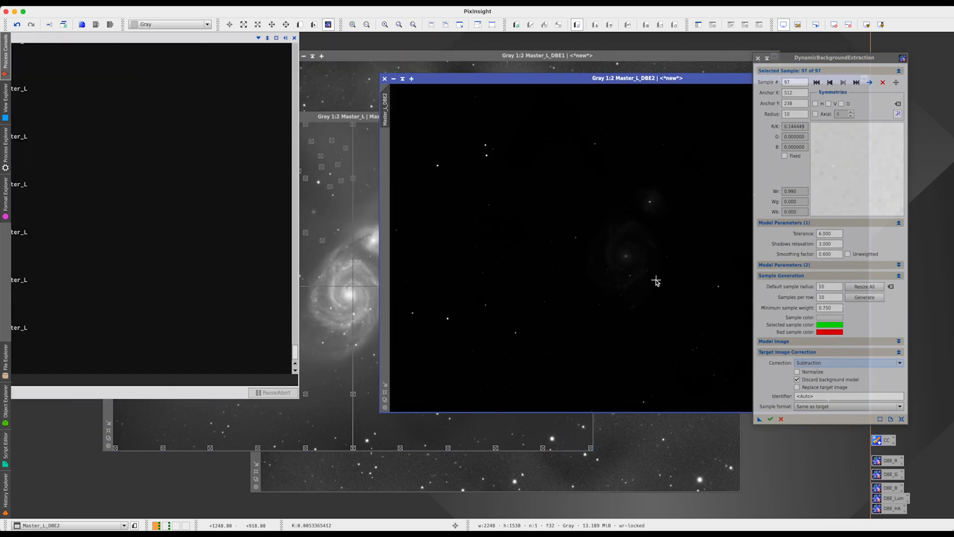
key("super+a")
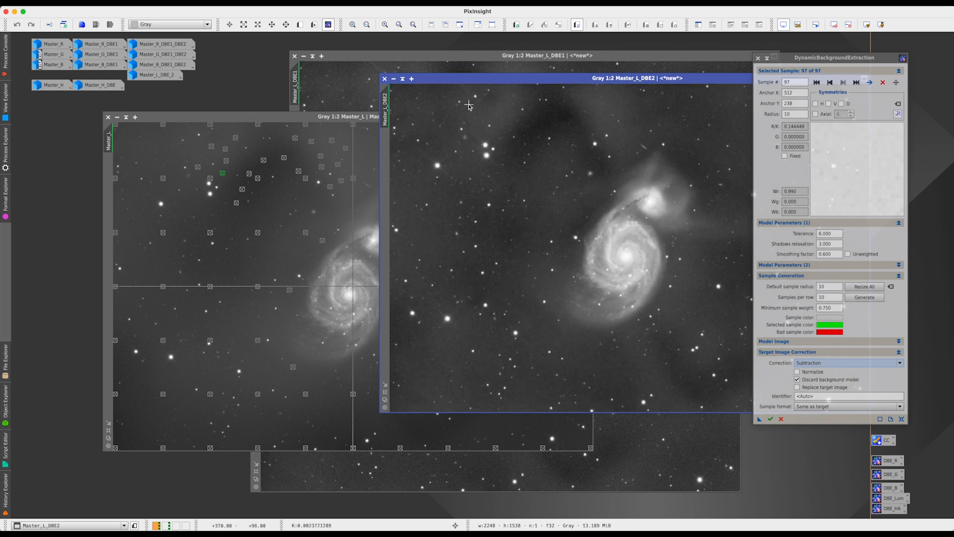
- Compare the dark patch in Master_L_DBE2 with Master_L_DBE1 and Master_L_DBE, rearranging the images as needed
left_click(376, 57)
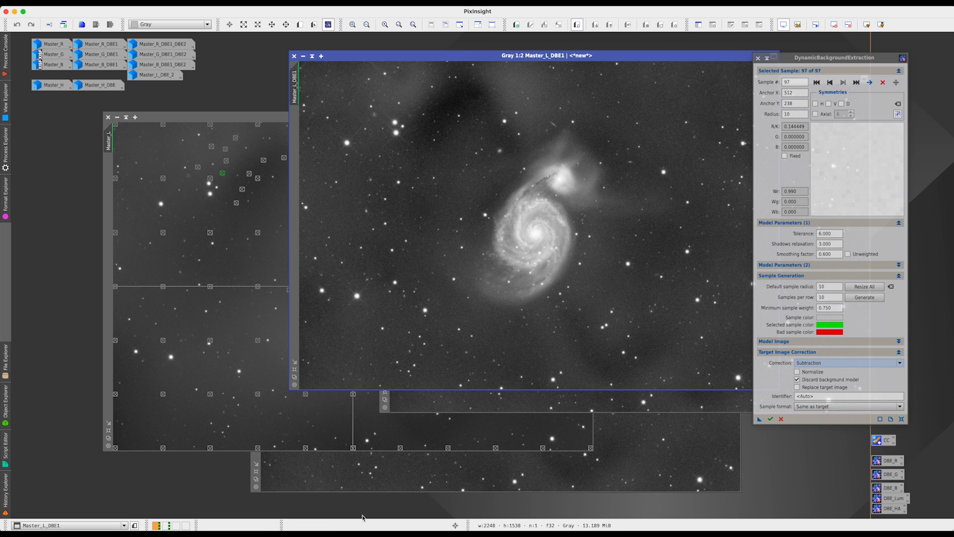
left_click(366, 470)
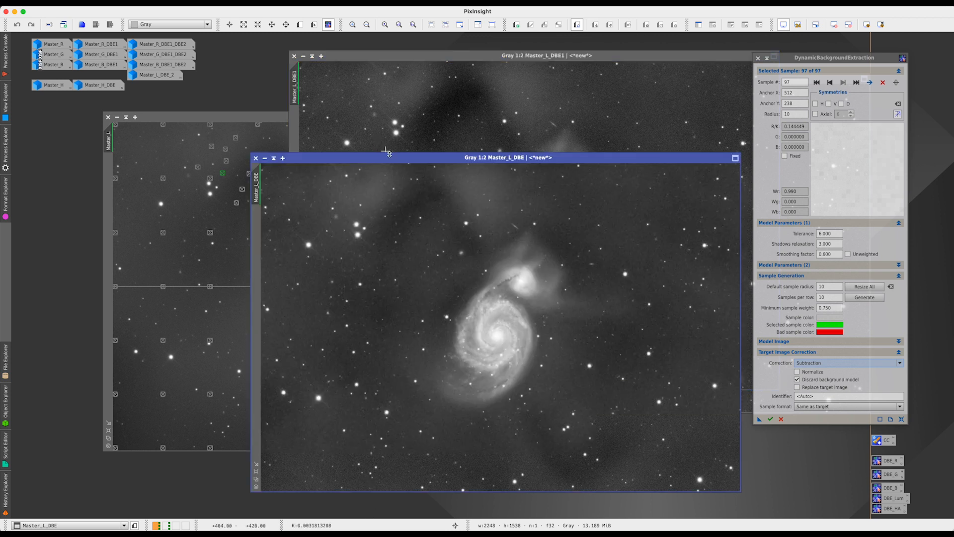
left_click_drag(382, 162, 246, 154)
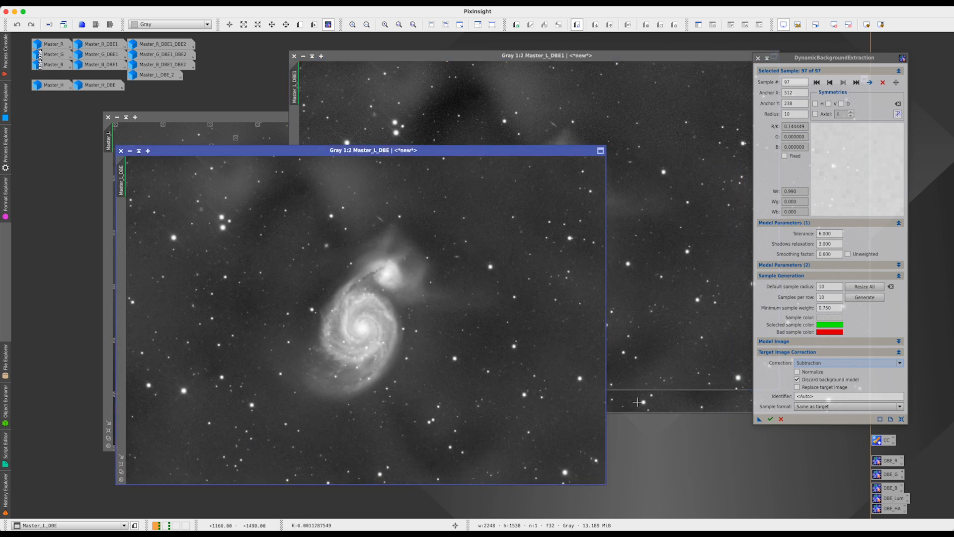
left_click(637, 402)
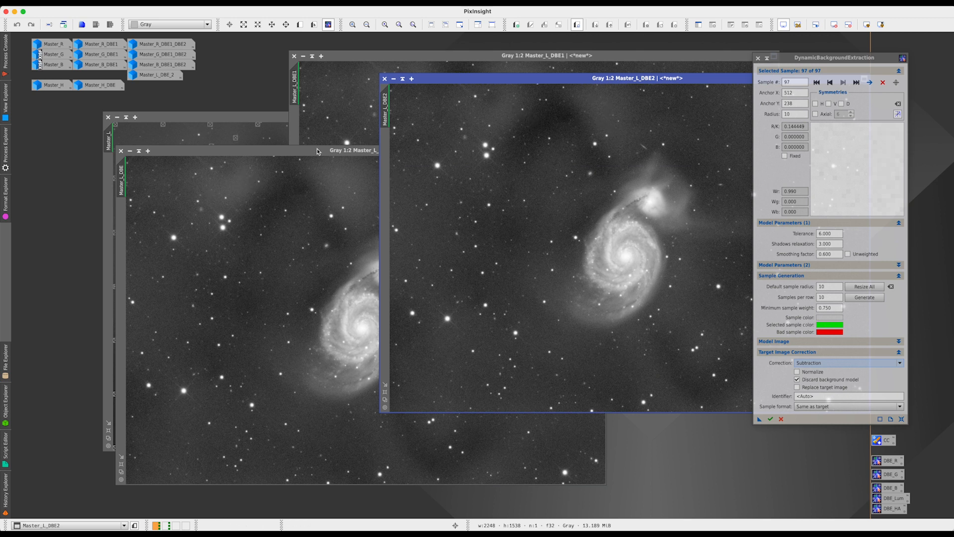
left_click_drag(317, 151, 290, 150)
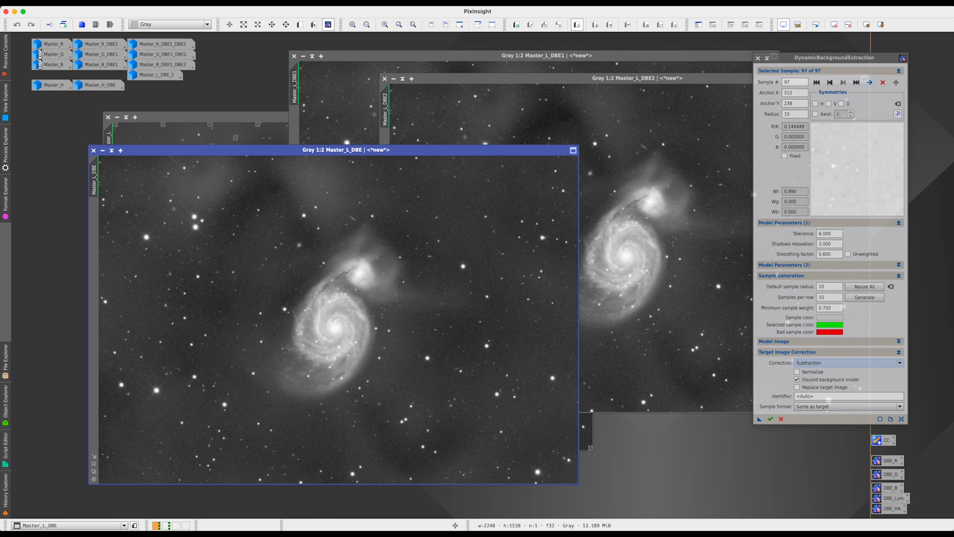
left_click(656, 79)
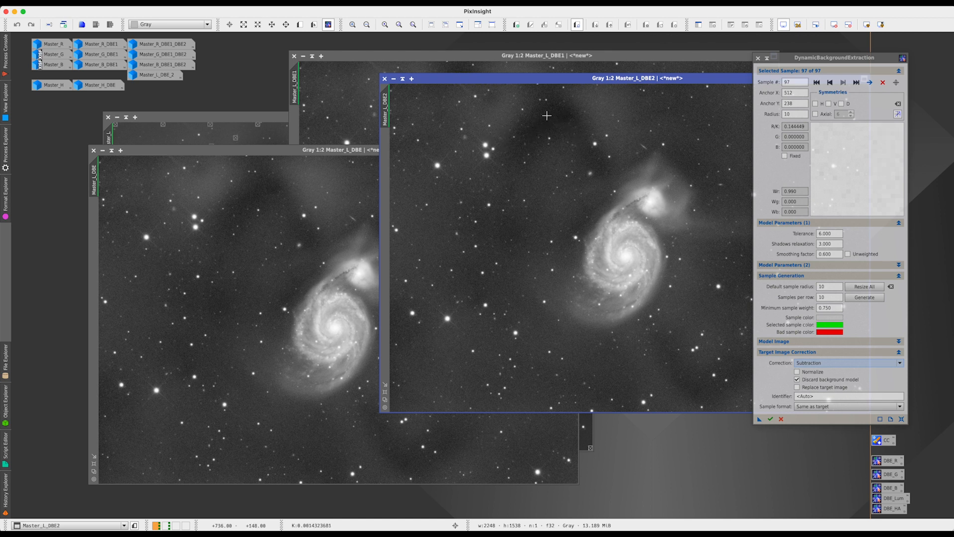
- Close the corrected images Master_L_DBE2, Master_L_DBE and Master_L_DBE1
left_click(385, 80)
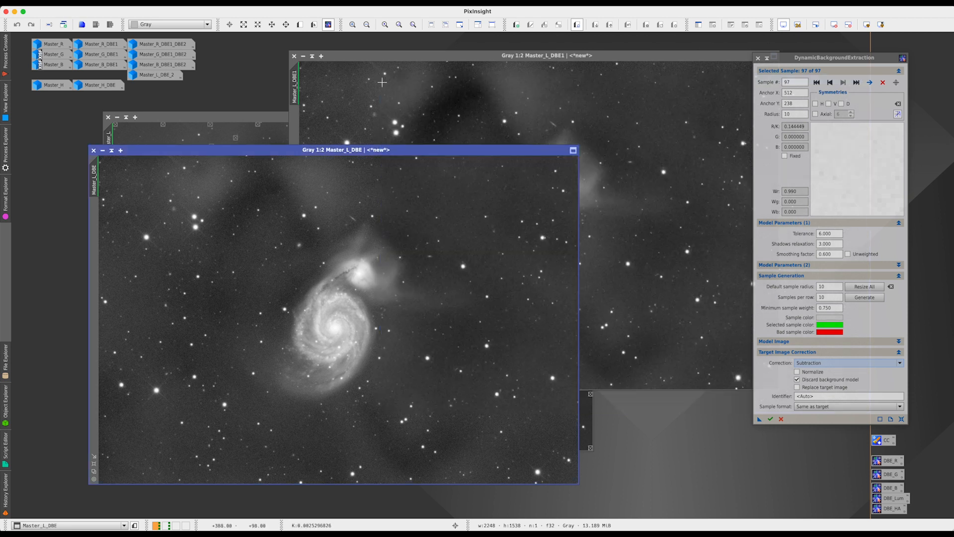
left_click(95, 152)
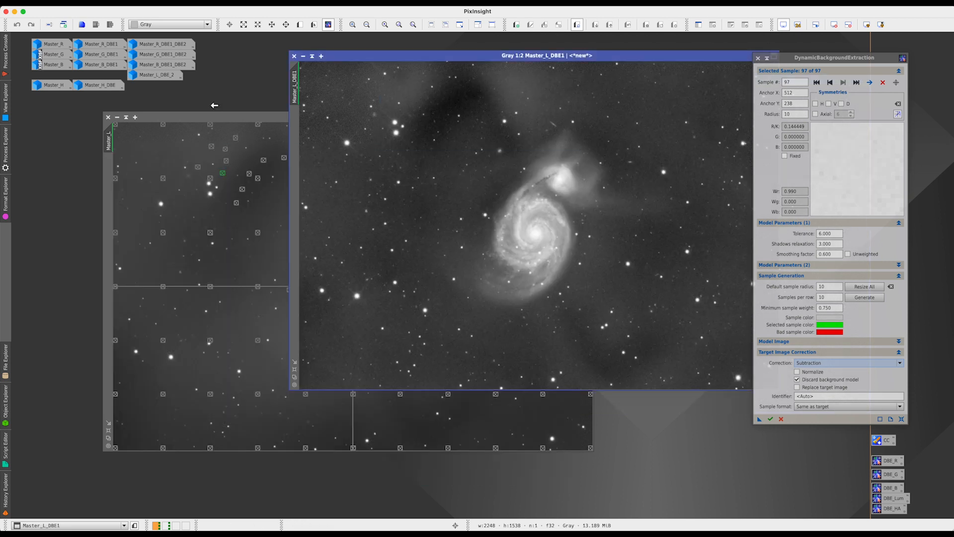
left_click(294, 56)
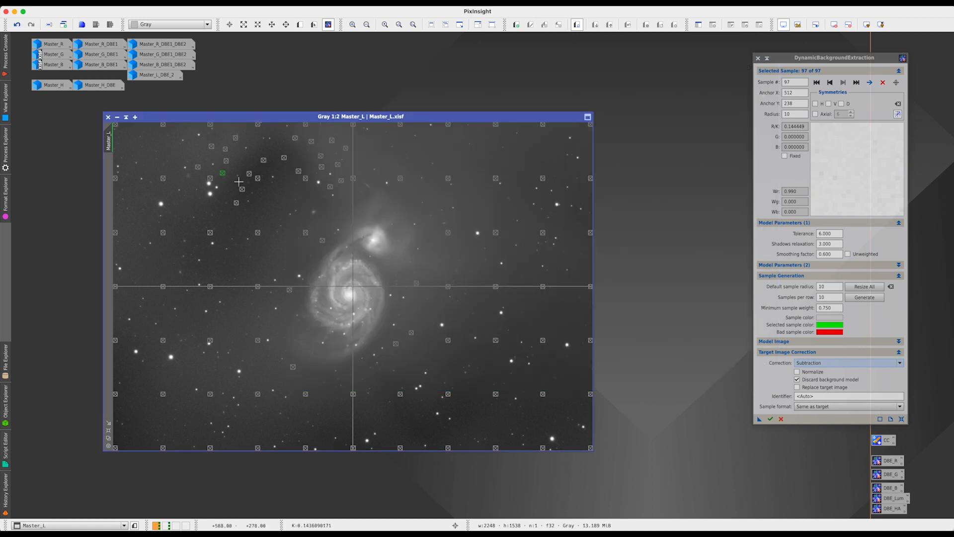
- Make sample 81 inside Master_L's dark patch fixed and set its R/K value to 0.143975
left_click(285, 159)
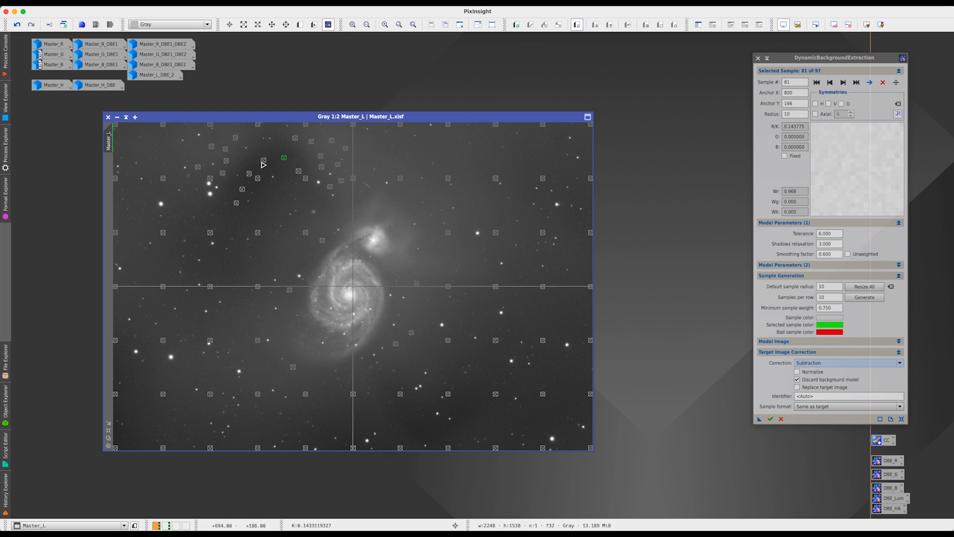
left_click(785, 156)
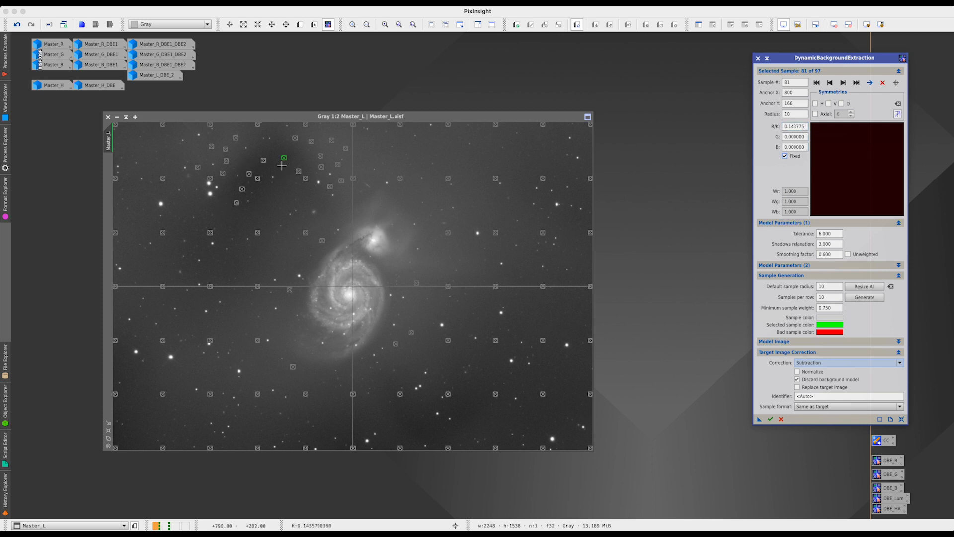
left_click(801, 127)
- Run the extraction on Master_L with the fixed sample, auto-stretch the corrected image, and position it below Master_L's samples for comparison
left_click_drag(759, 422, 437, 348)
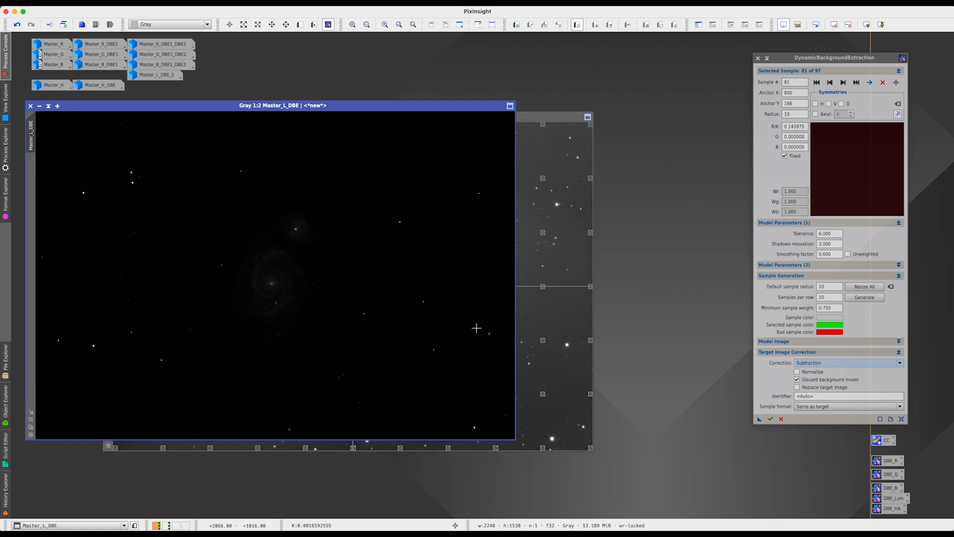
key("ctrl+a")
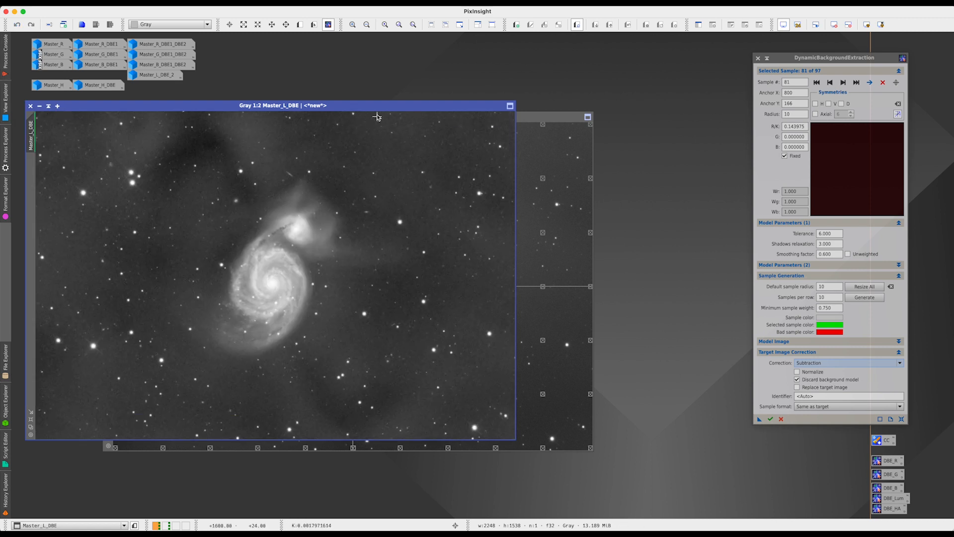
left_click_drag(374, 110, 481, 184)
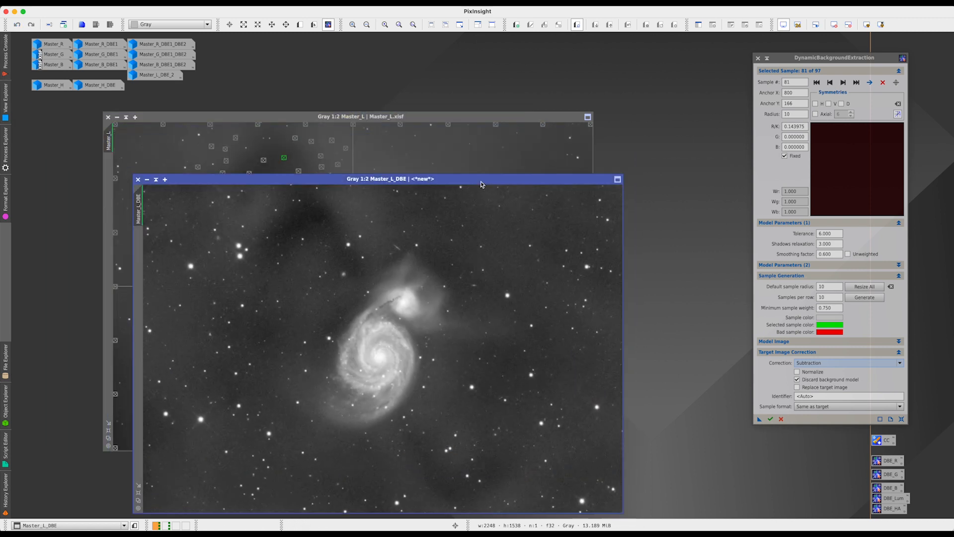
left_click_drag(341, 179, 372, 205)
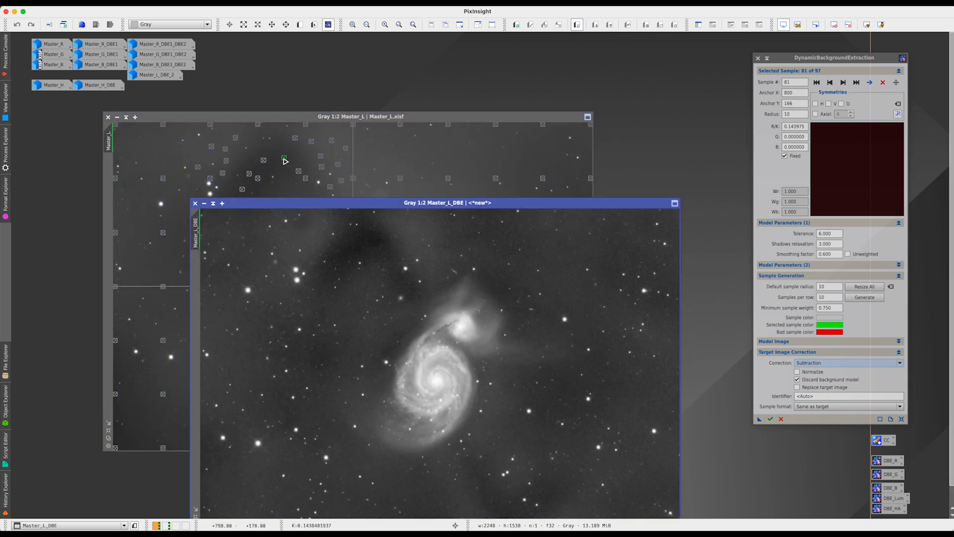
- Set fixed sample 81's R/K value to 0.143675, run the extraction on Master_L, and auto-stretch the corrected image
left_click(285, 160)
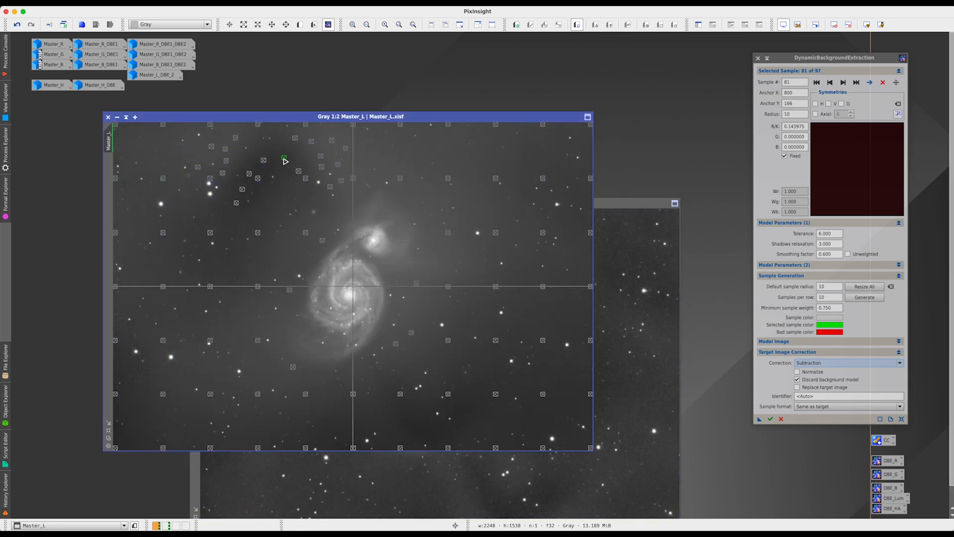
left_click(798, 126)
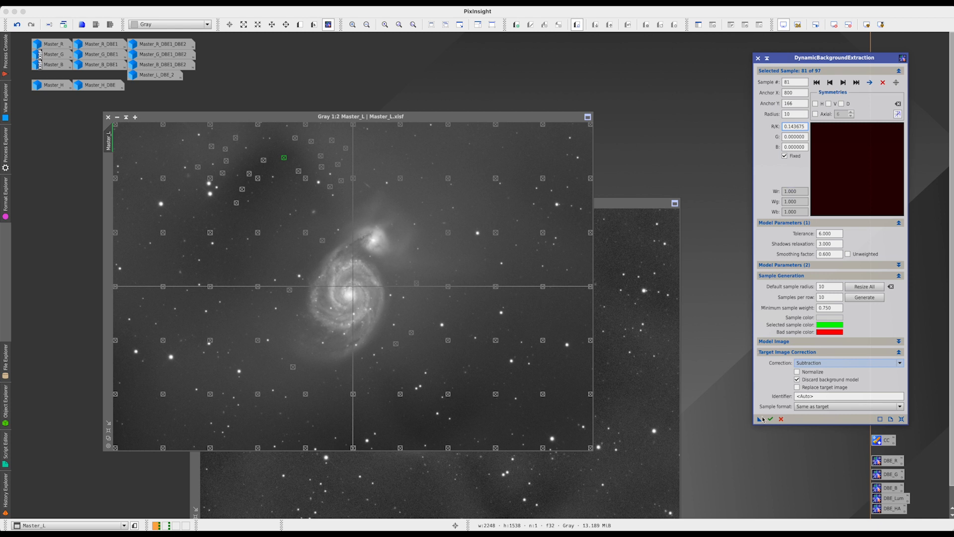
left_click_drag(758, 421, 471, 370)
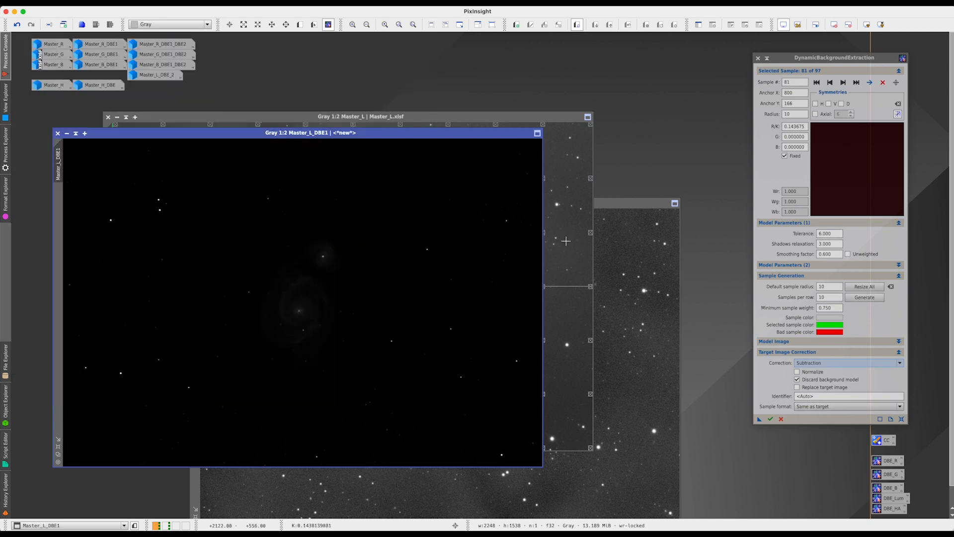
key("ctrl+a")
- Compare the dark patch in Master_L_DBE with Master_L_DBE1, close Master_L_DBE, and place Master_L_DBE1 below Master_L's samples
left_click(625, 204)
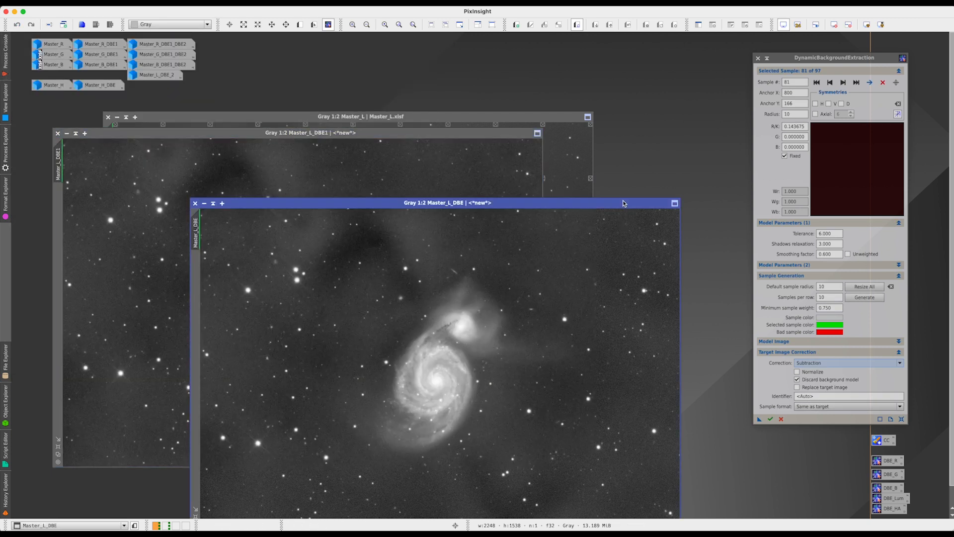
left_click_drag(516, 203, 379, 203)
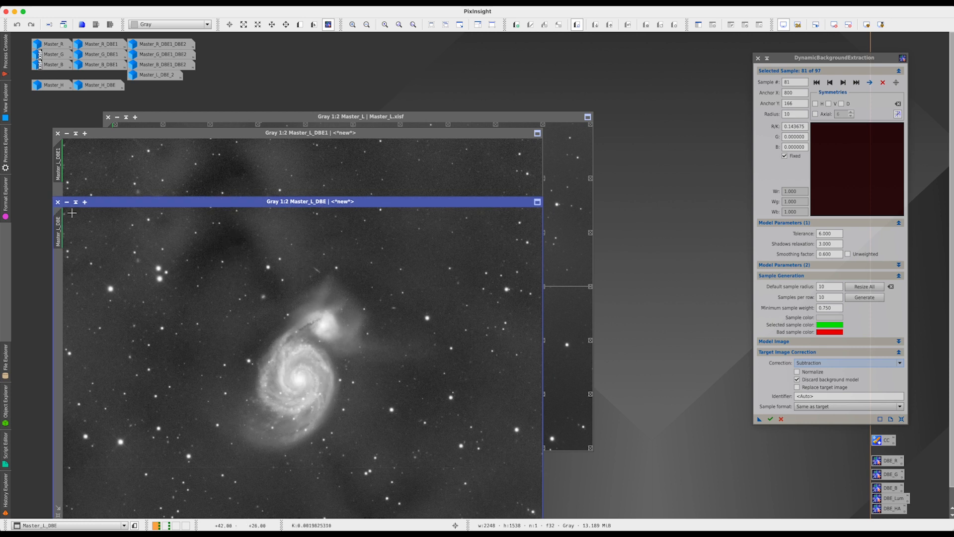
left_click(58, 202)
left_click_drag(164, 136, 215, 120)
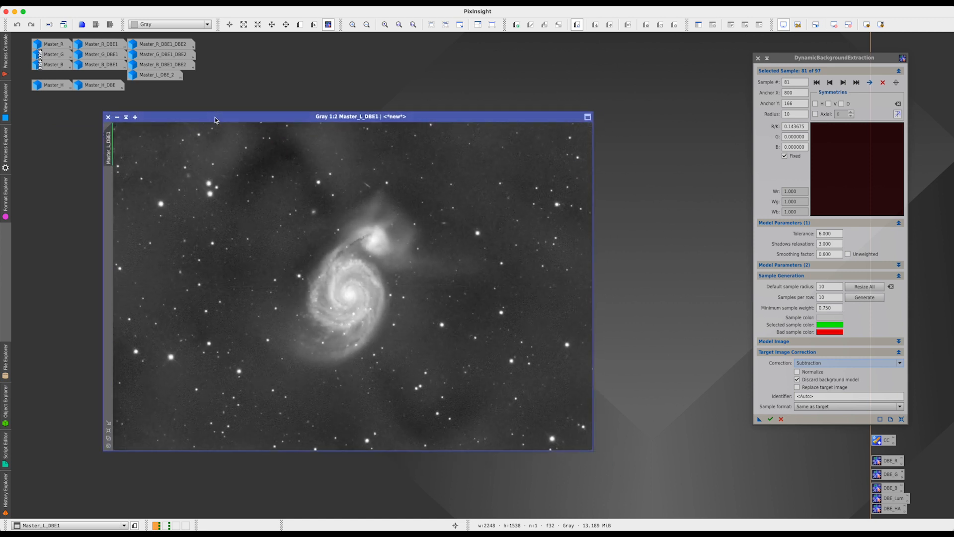
left_click_drag(215, 120, 299, 184)
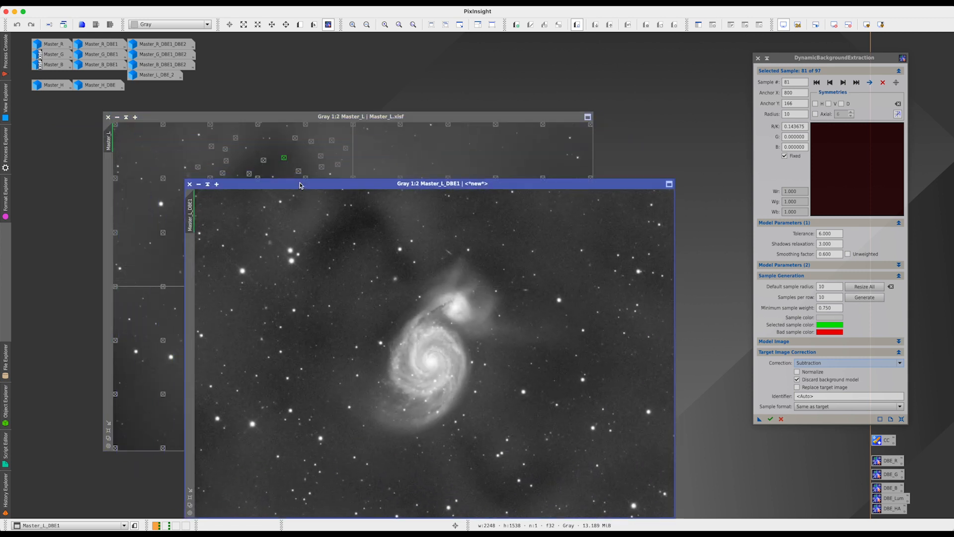
- Set fixed sample 81's R/K value to 0.143375, rerun the extraction, and auto-stretch the resulting Master_L_DBE
left_click(800, 126)
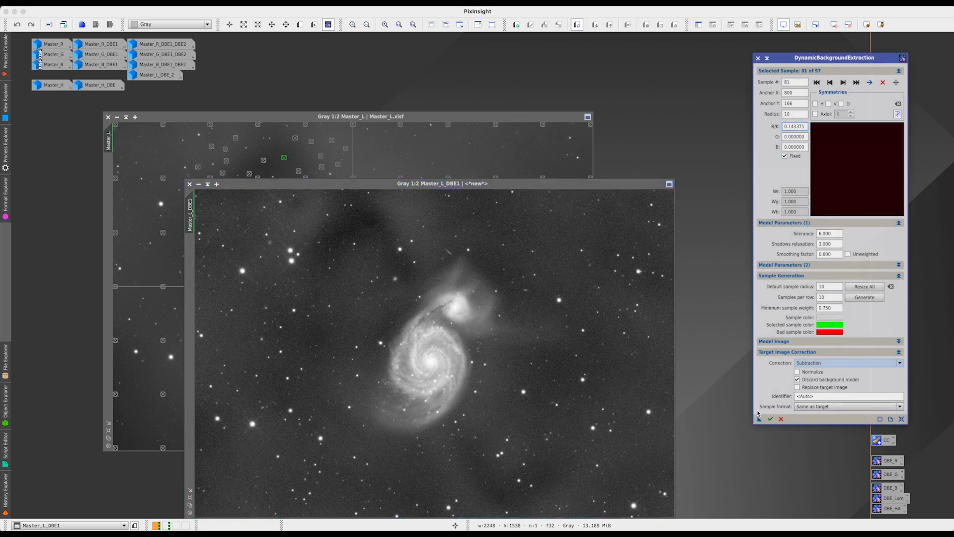
left_click_drag(759, 421, 417, 171)
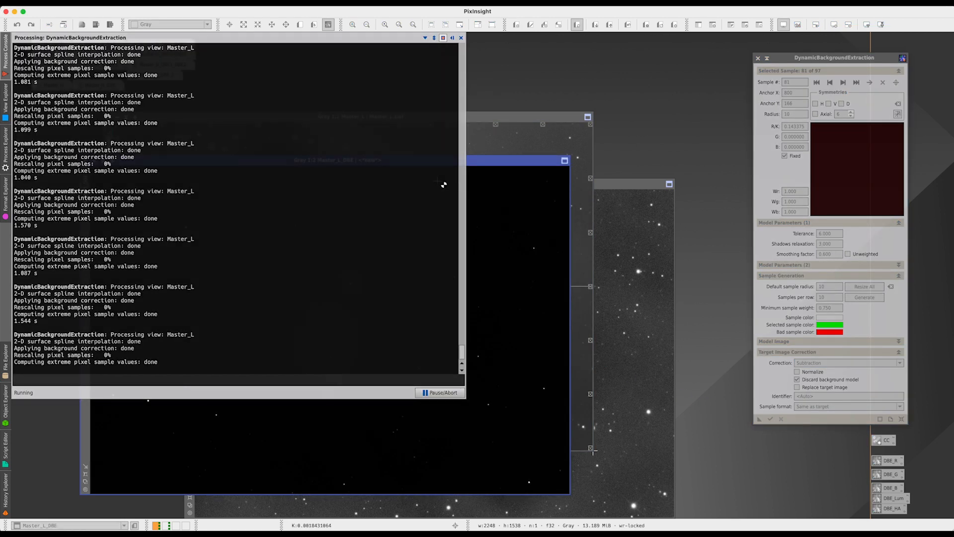
key("ctrl+a")
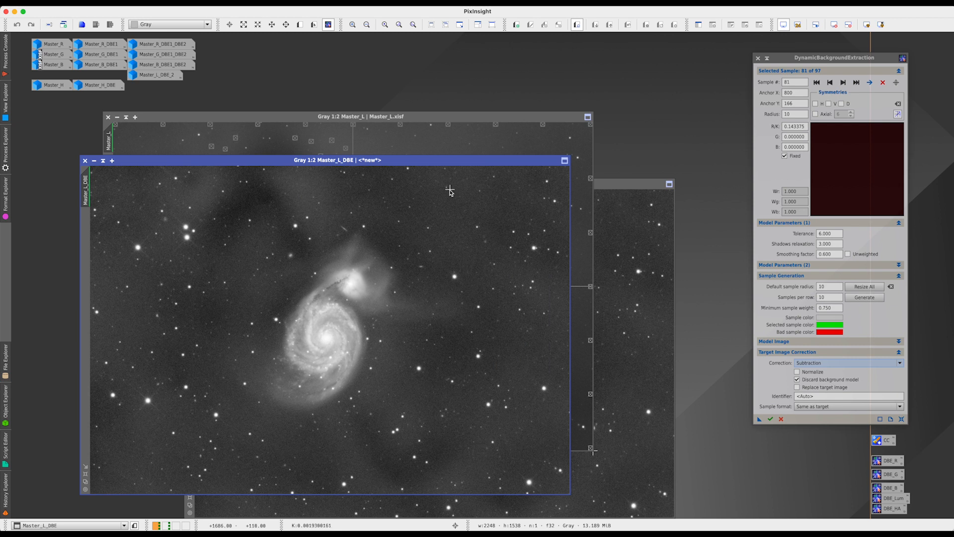
- Compare Master_L_DBE1 with Master_L_DBE, close Master_L_DBE1, and move Master_L_DBE clear of Master_L's samples
left_click(596, 449)
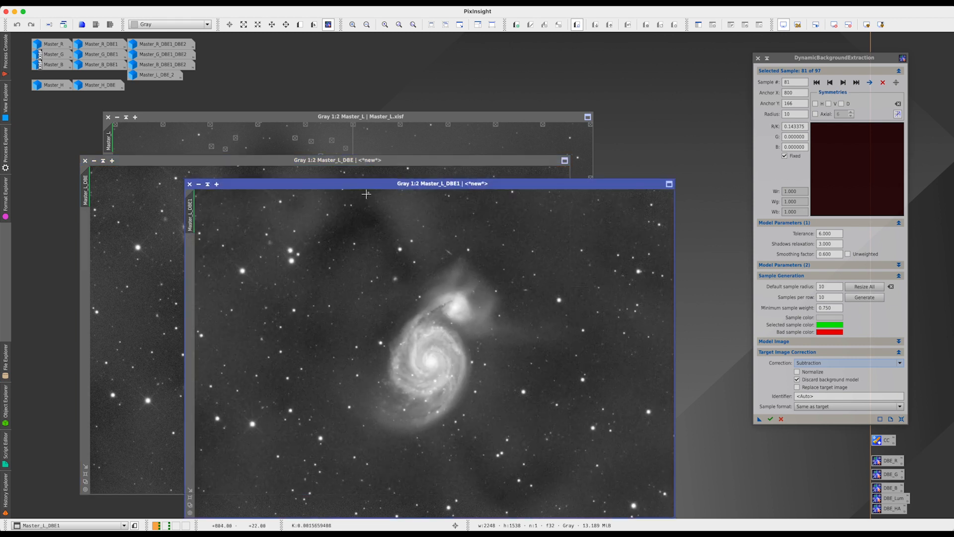
left_click_drag(367, 184, 263, 239)
key("ctrl+a")
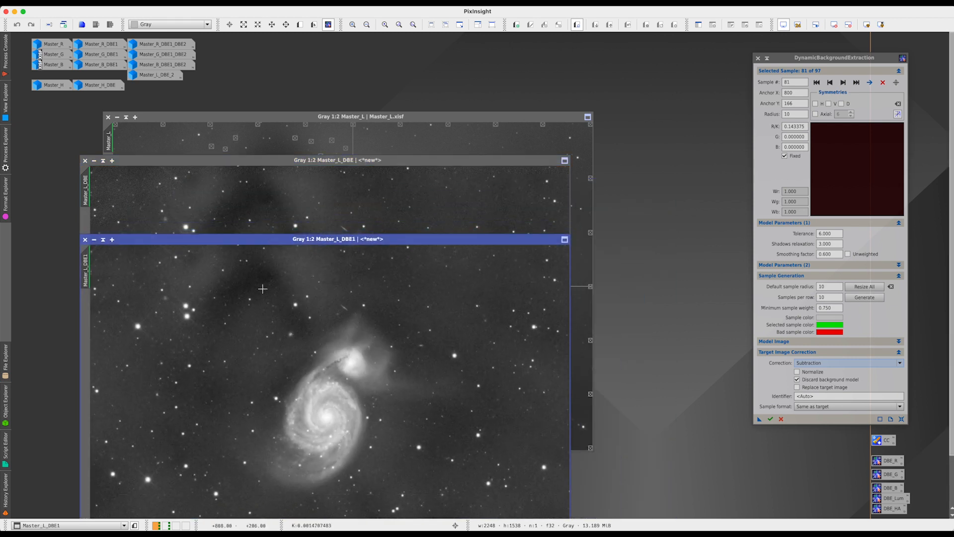
left_click(85, 239)
left_click_drag(131, 160, 516, 161)
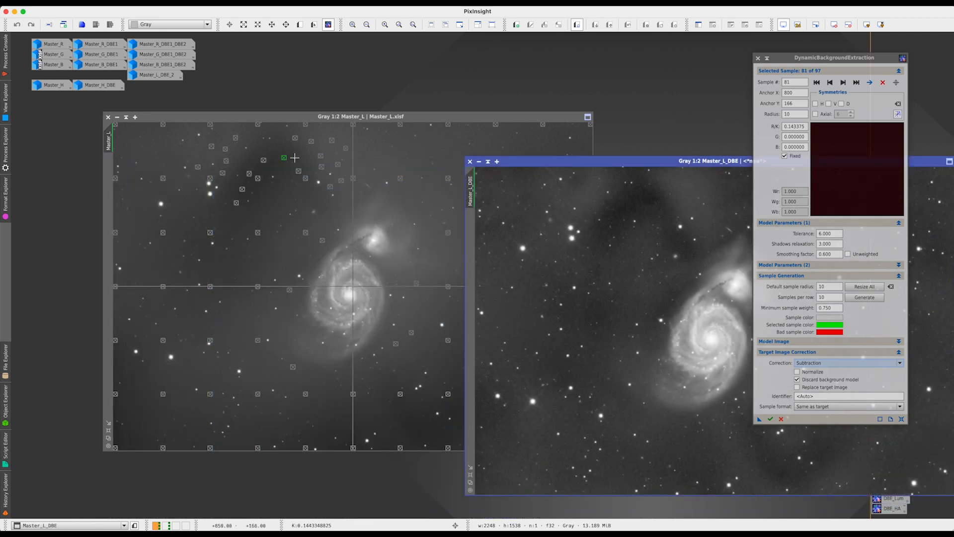
- Nudge sample 80 in the dark patch to anchor 714, 182 and set fixed sample 81's R/K value to 0.143075
left_click(266, 161)
left_click_drag(267, 163, 267, 164)
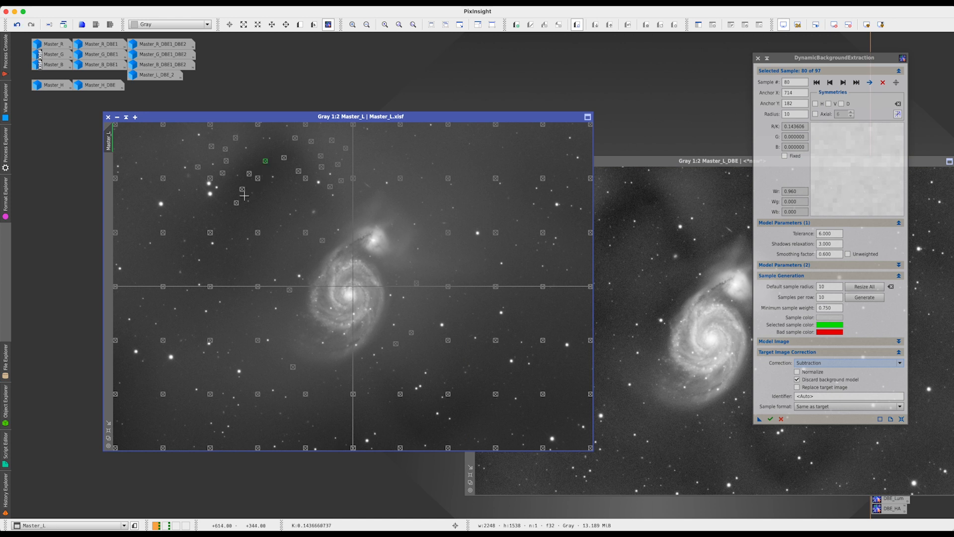
left_click(283, 157)
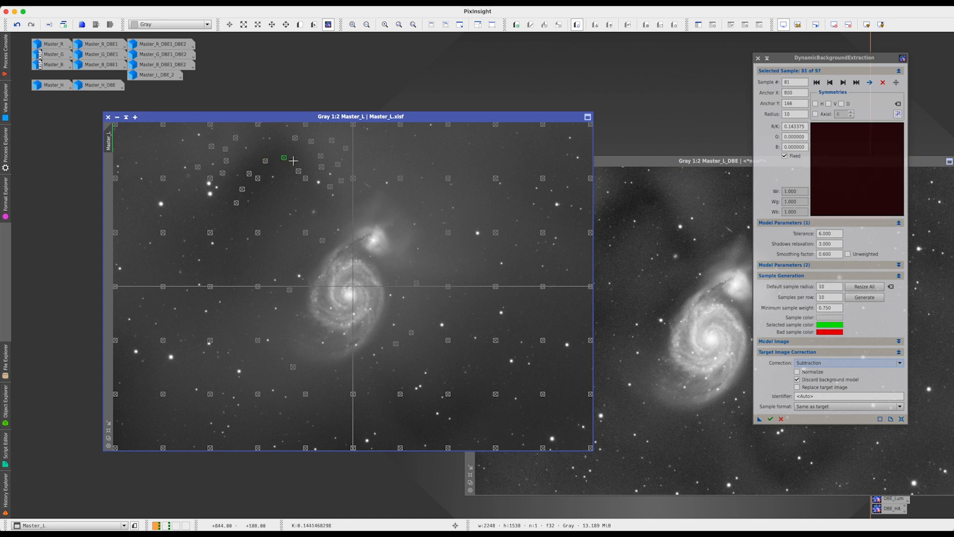
left_click(798, 125)
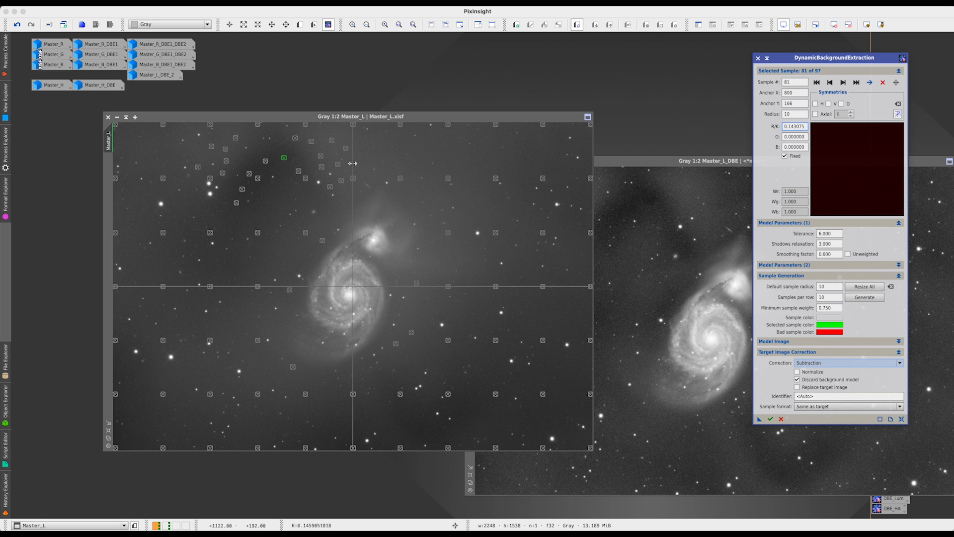
- Make sample 80 in the dark patch fixed and set its R/K value to 0.143006
left_click(267, 163)
left_click(267, 163)
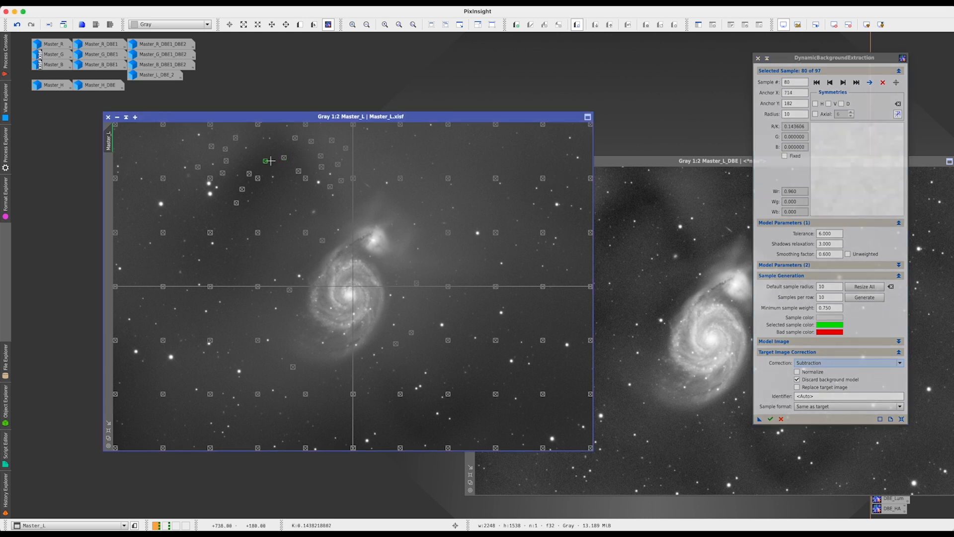
left_click(785, 156)
left_click(797, 127)
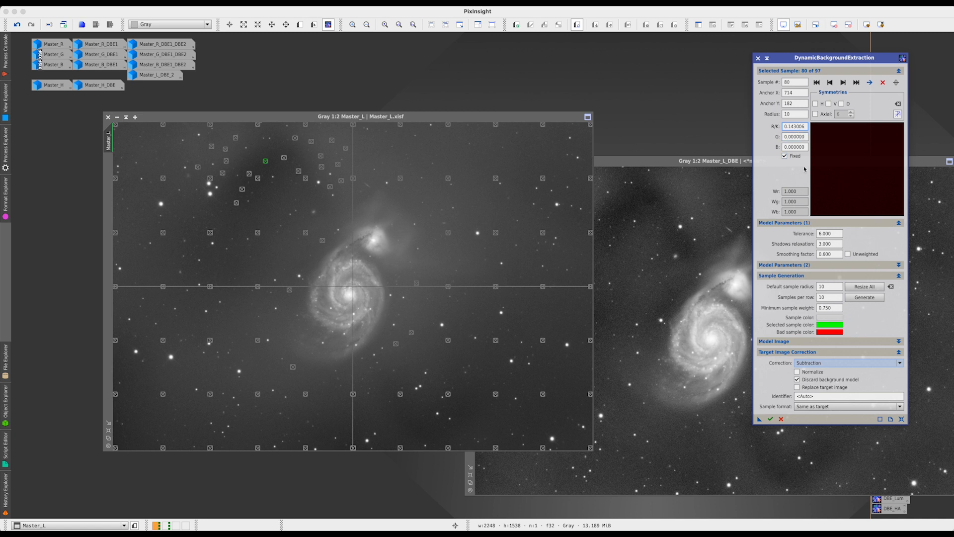
- Run the extraction with samples 80 and 81 fixed, compare the auto-stretched Master_L_DBE1 with Master_L_DBE, and close Master_L_DBE1
left_click(759, 420)
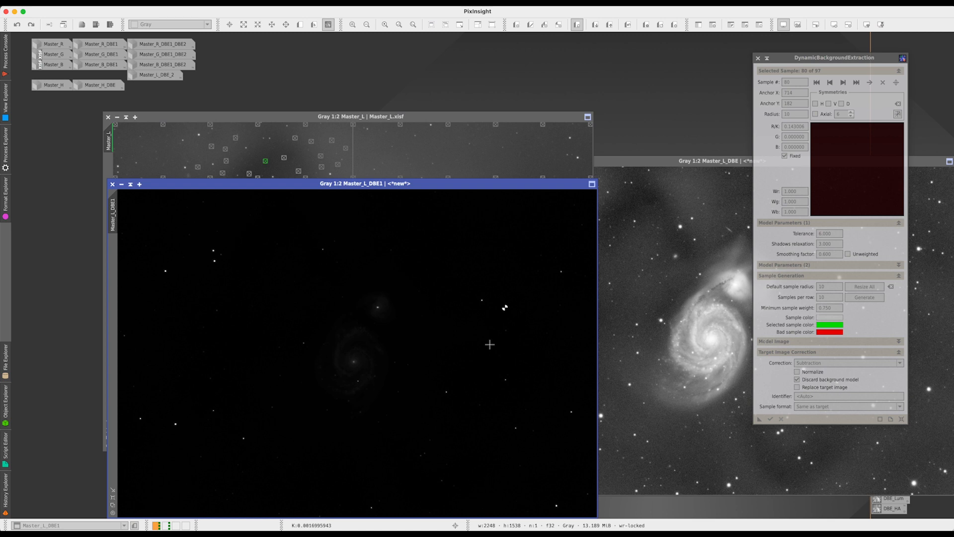
key("super+a")
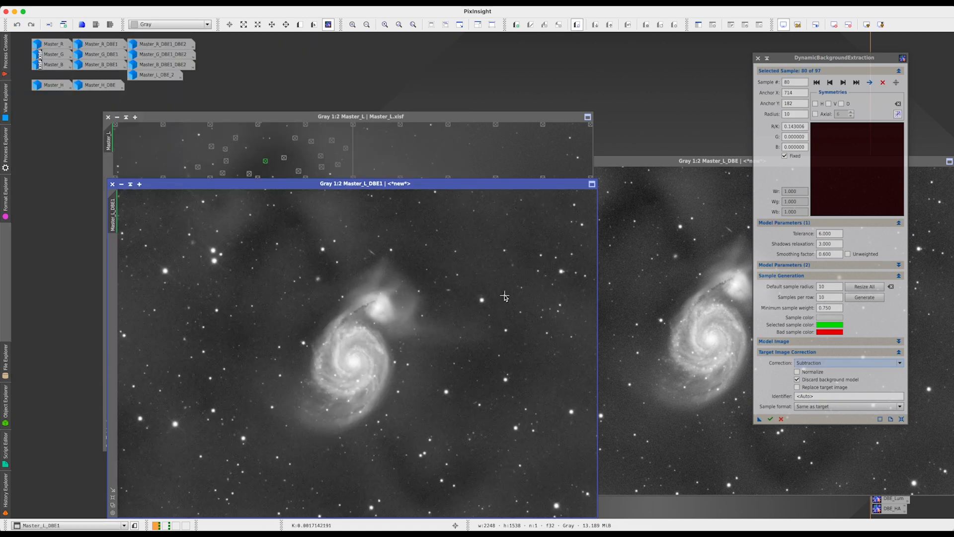
left_click_drag(632, 162, 309, 275)
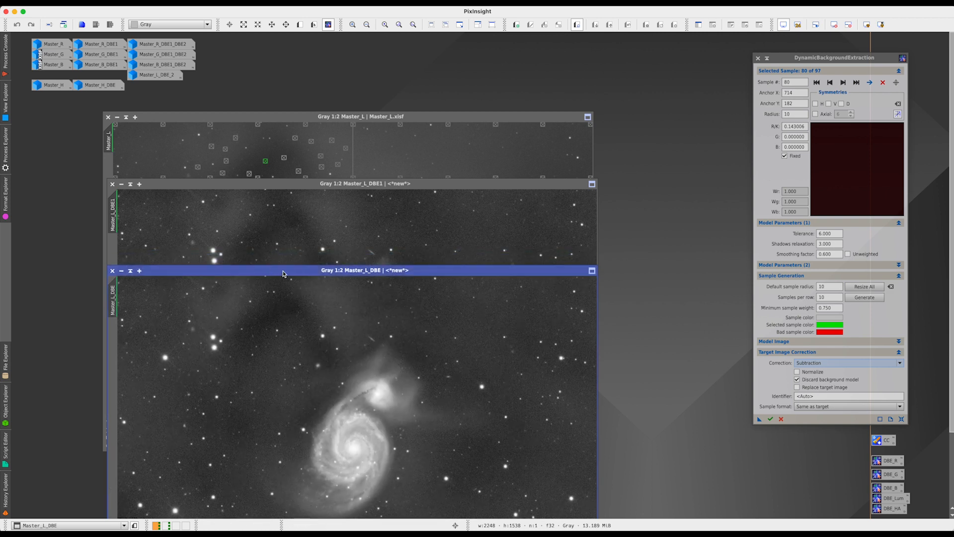
left_click_drag(283, 274, 311, 271)
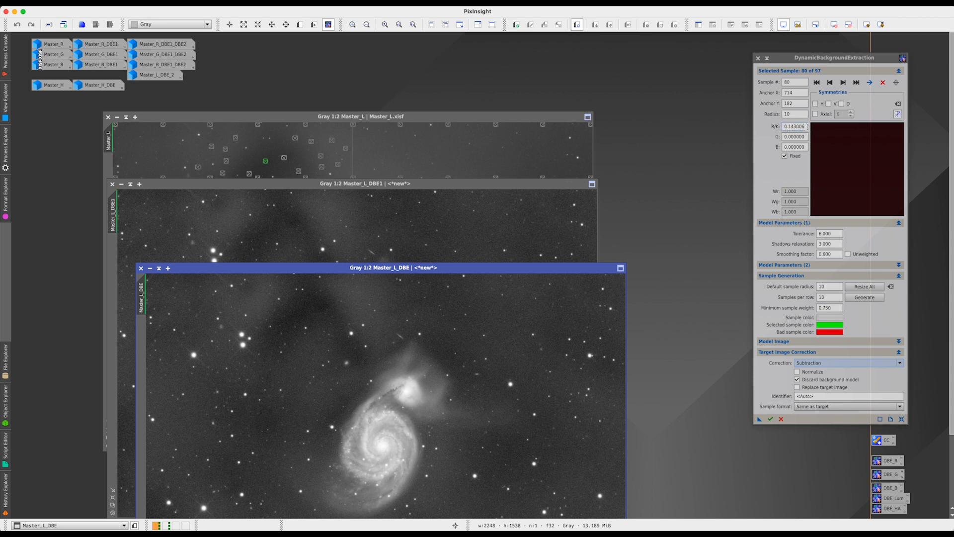
left_click(112, 184)
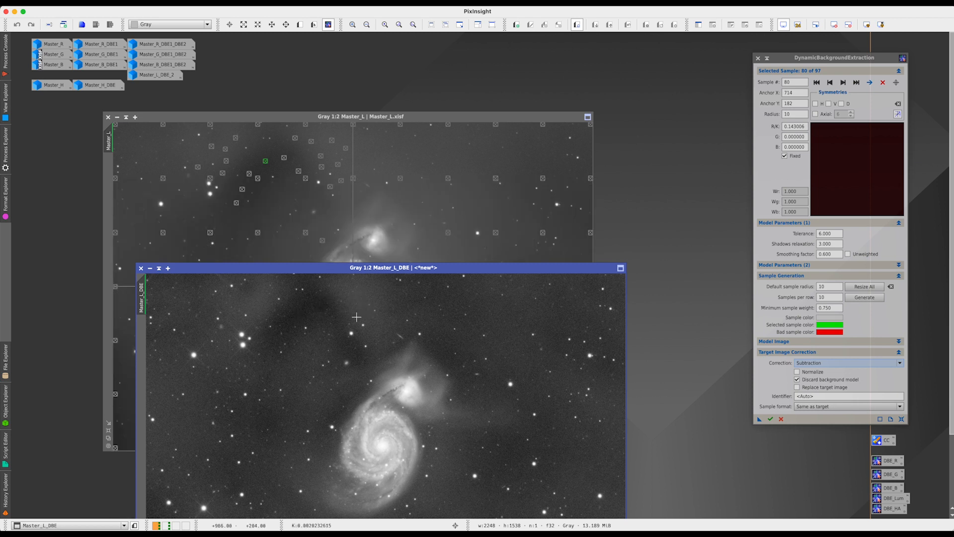
- Make samples 91 and 87 beside the dark patch fixed, with R/K values of 0.145502 and 0.145636 respectively
left_click(322, 168)
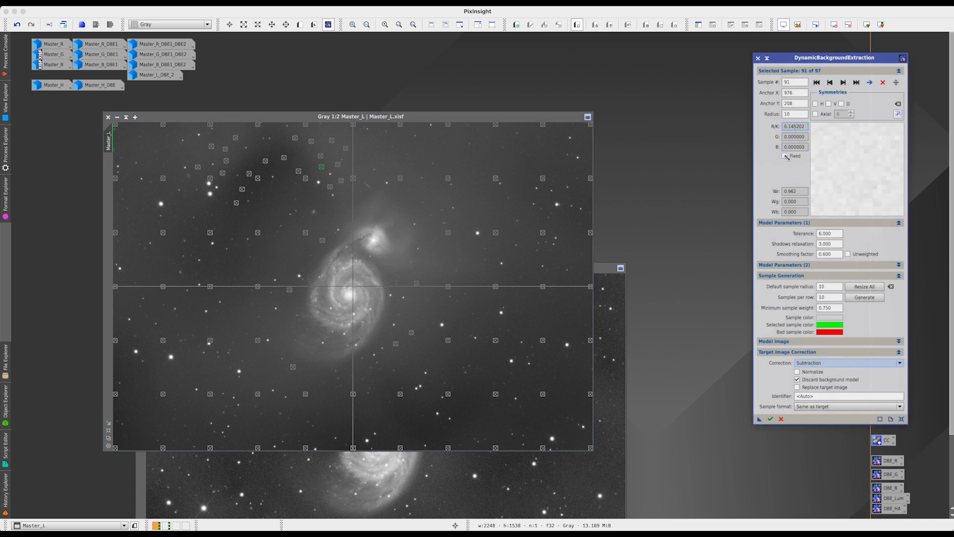
left_click(785, 156)
left_click(798, 127)
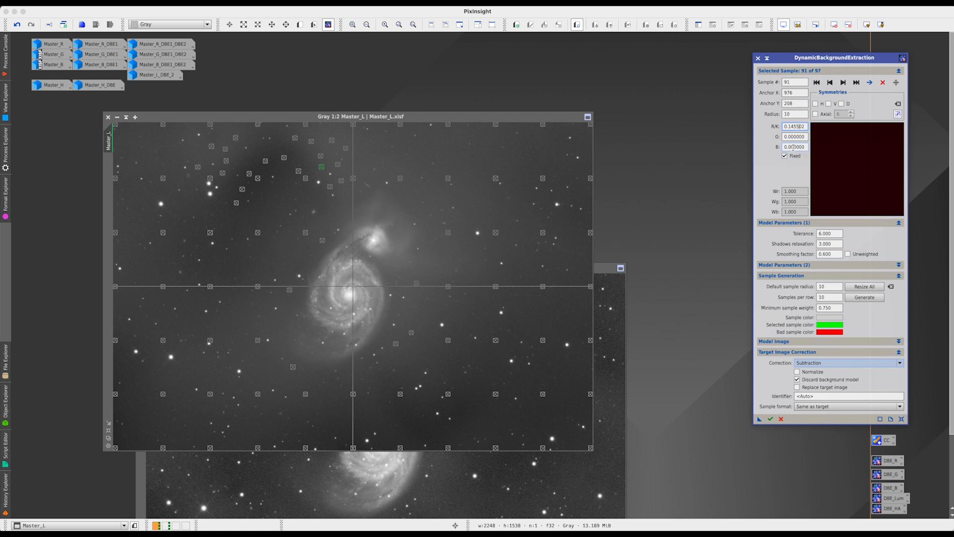
left_click(322, 156)
left_click(785, 156)
left_click(798, 127)
- Run the extraction with the added fixed samples, auto-stretch Master_L_DBE1, and align Master_L_DBE beneath it for comparison
left_click(759, 419)
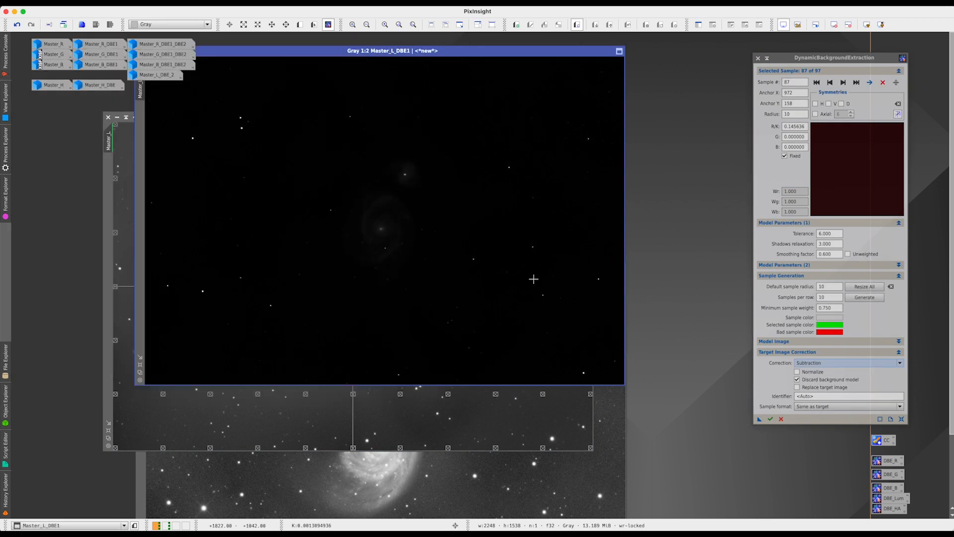
key("ctrl+a")
left_click_drag(341, 67, 243, 152)
left_click(611, 271)
left_click_drag(569, 267, 471, 237)
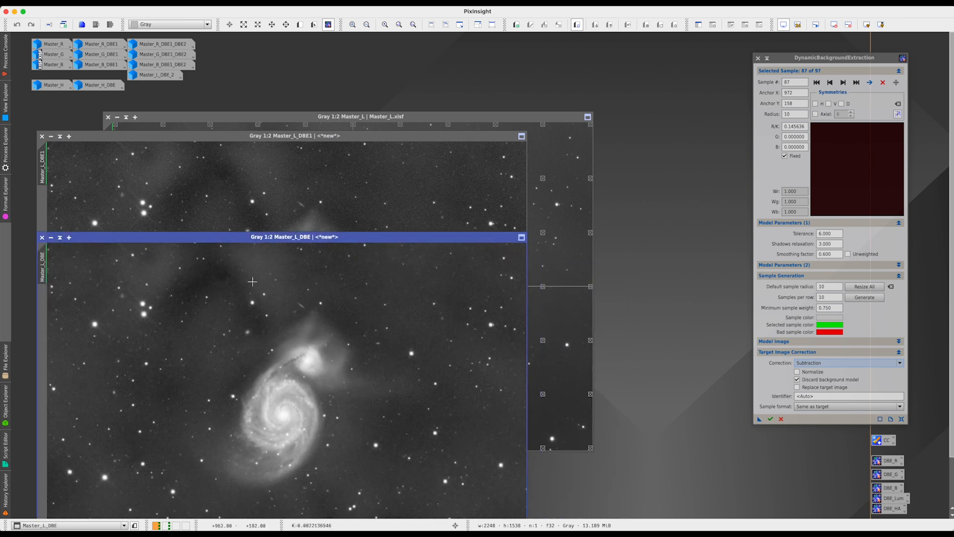
- Close the corrected test images and cancel the DynamicBackgroundExtraction session on Master_L
left_click_drag(238, 238, 435, 196)
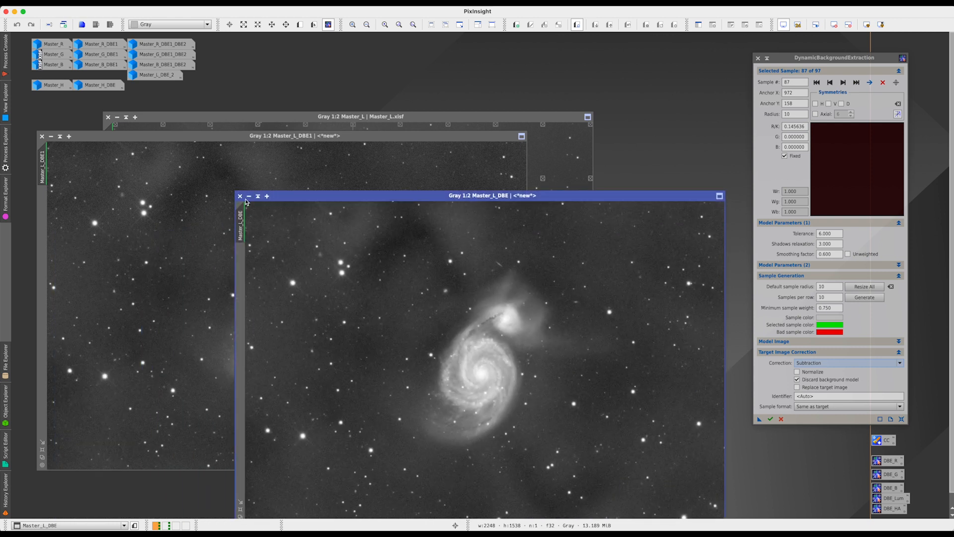
left_click(43, 136)
left_click_drag(276, 119, 242, 118)
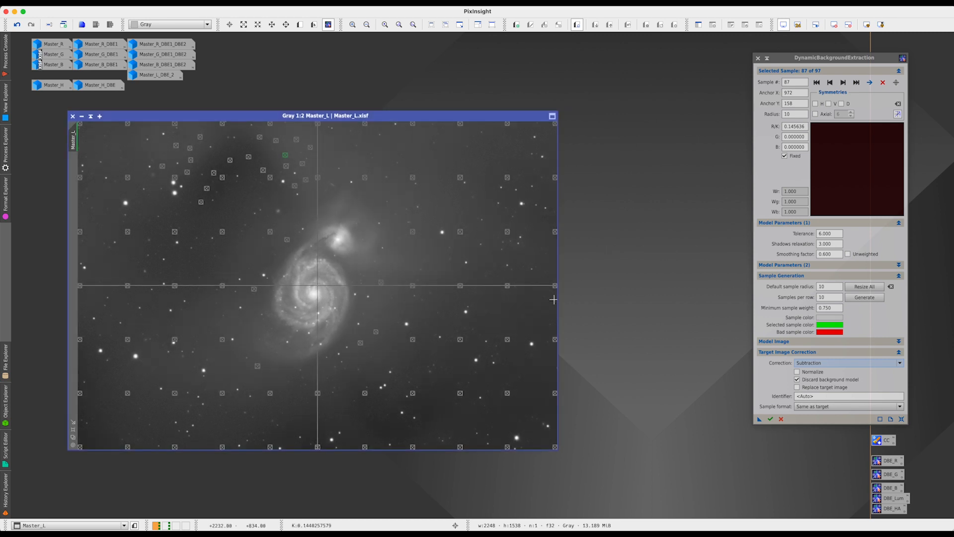
left_click(781, 419)
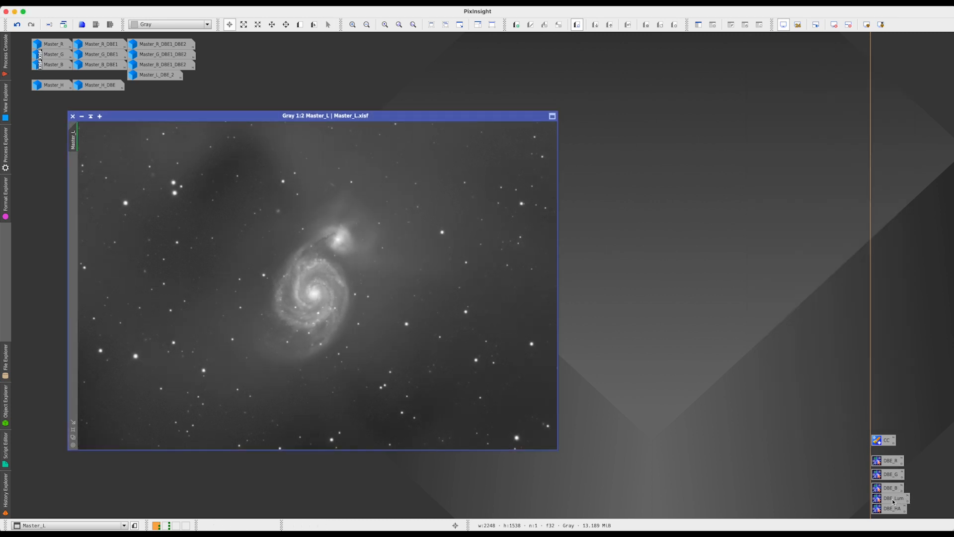
- Load the saved DBE_Lum process, run it on Master_L, and auto-stretch the corrected image
double_click(894, 499)
left_click(759, 419)
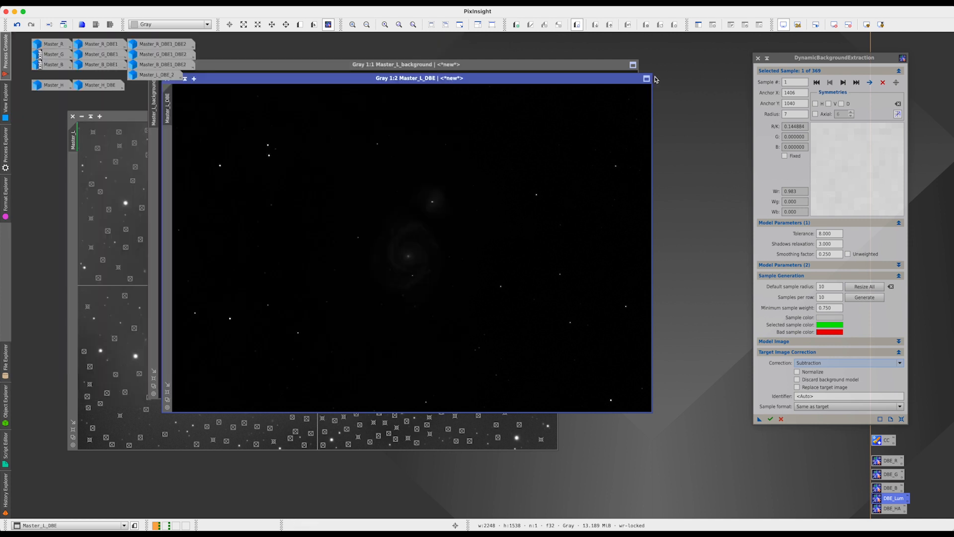
key("ctrl+a")
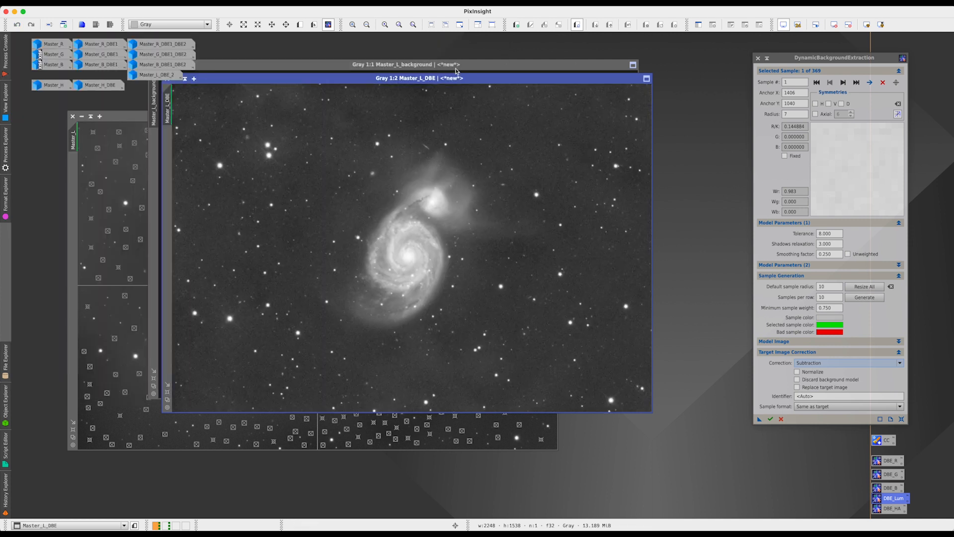
- Examine the auto-stretched Master_L_background model, close it, and move Master_L_DBE clear of the samples in Master_L's dark patch
left_click(437, 71)
left_click_drag(477, 71, 499, 107)
key("ctrl+a")
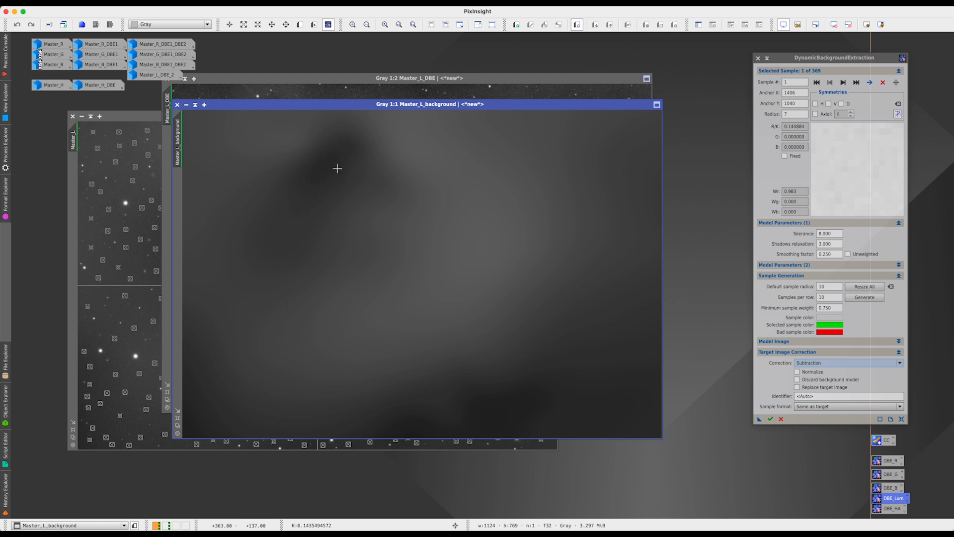
left_click(177, 104)
left_click_drag(295, 81, 353, 84)
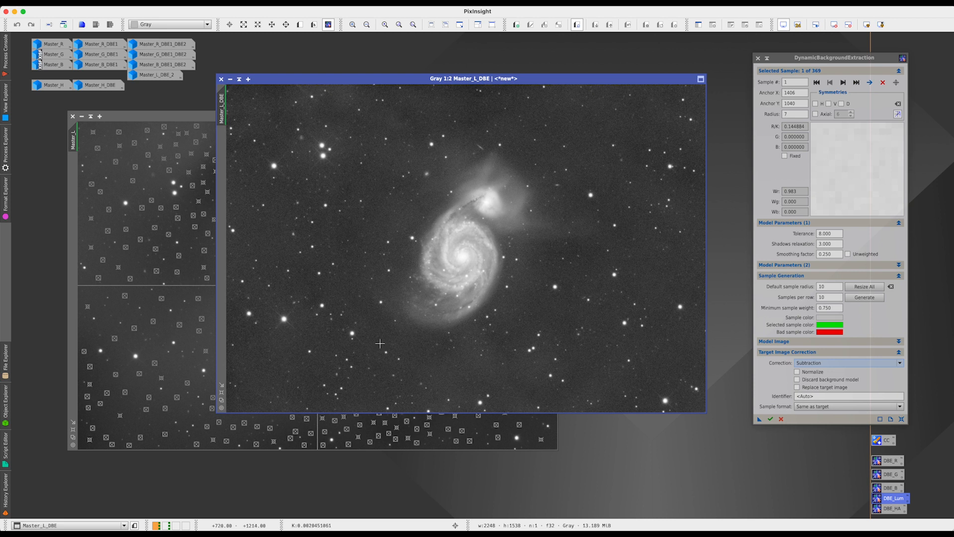
left_click_drag(342, 79, 486, 197)
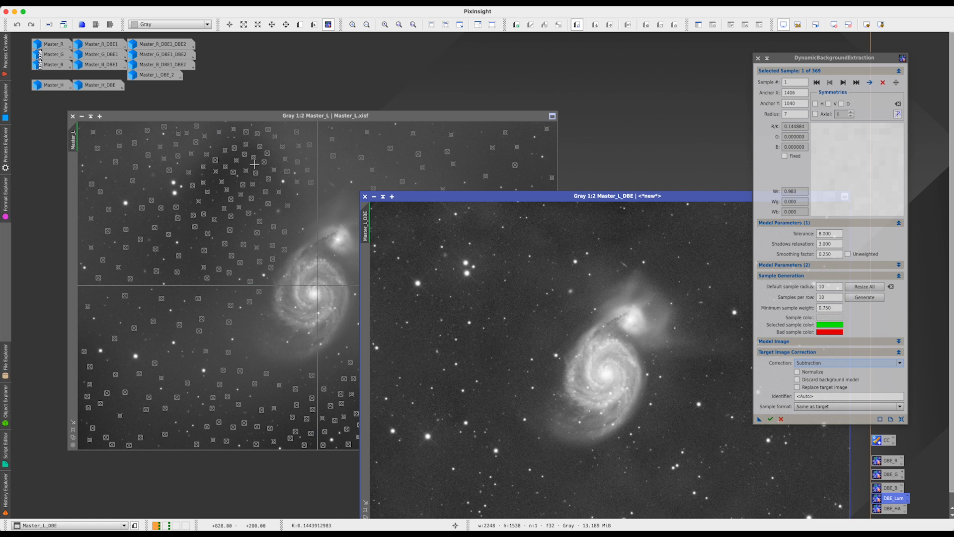
- Inspect the fixed and non-fixed samples in Master_L's dark patch and lower area, checking them against the corrected Master_L_DBE image
left_click(215, 163)
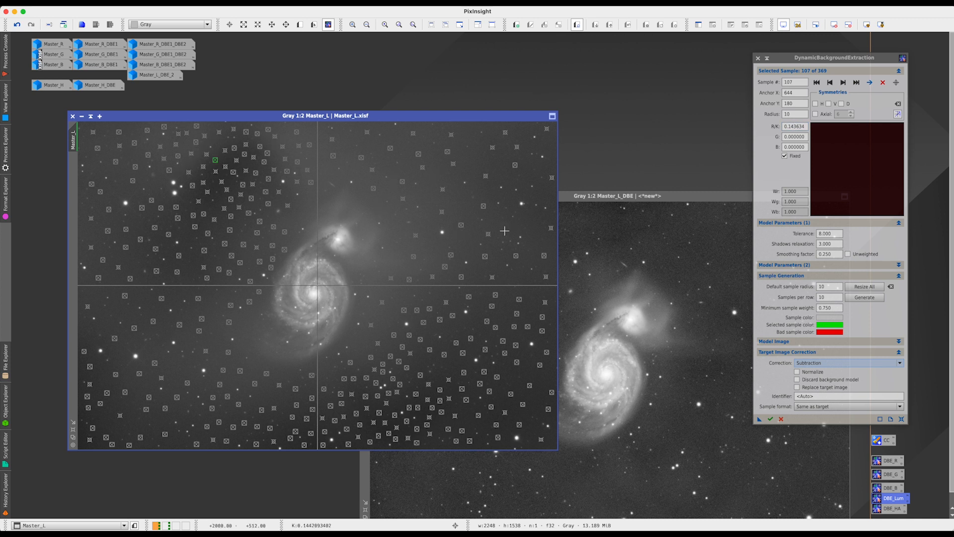
left_click(407, 421)
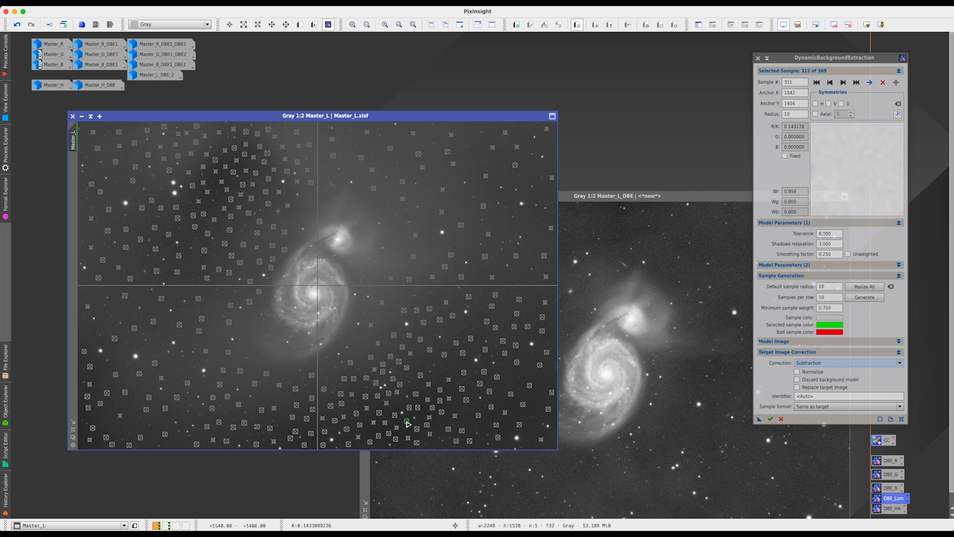
left_click(409, 408)
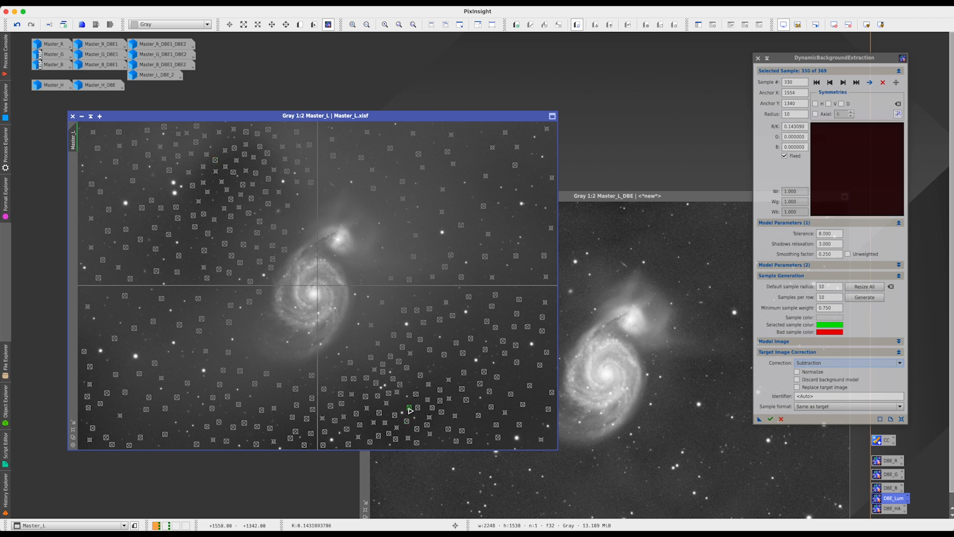
left_click(785, 156)
left_click_drag(690, 196, 505, 101)
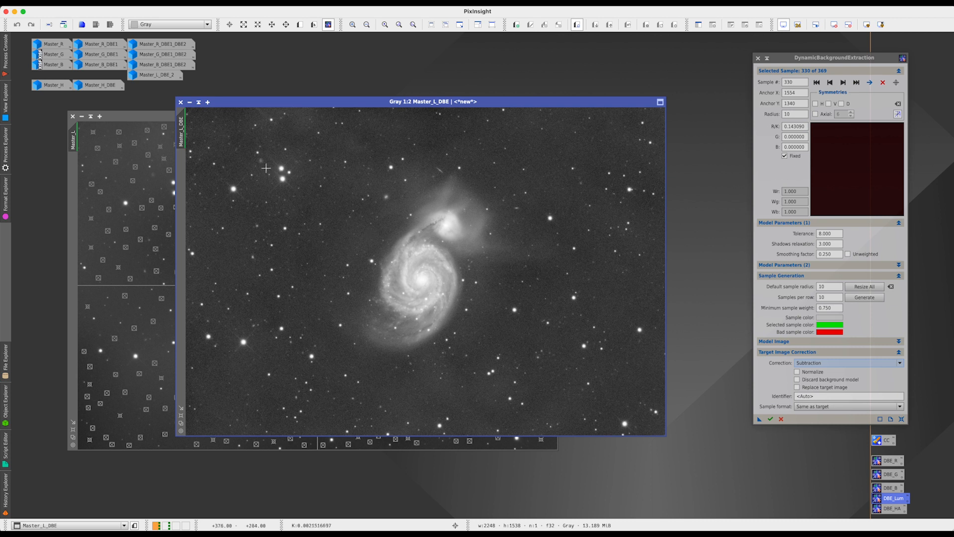
left_click(142, 118)
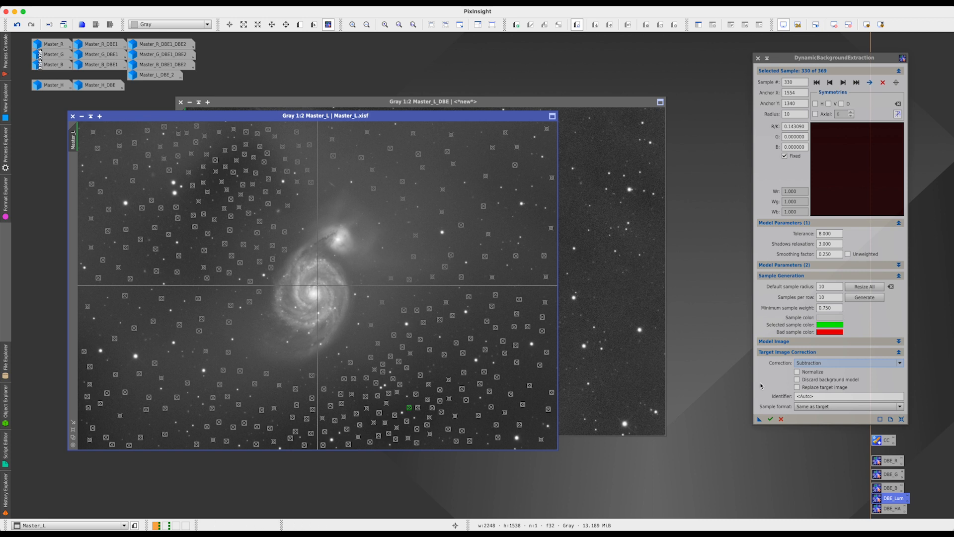
- Cancel the DynamicBackgroundExtraction session on Master_L, minimize Master_L, and move Master_L_DBE aside
left_click(780, 419)
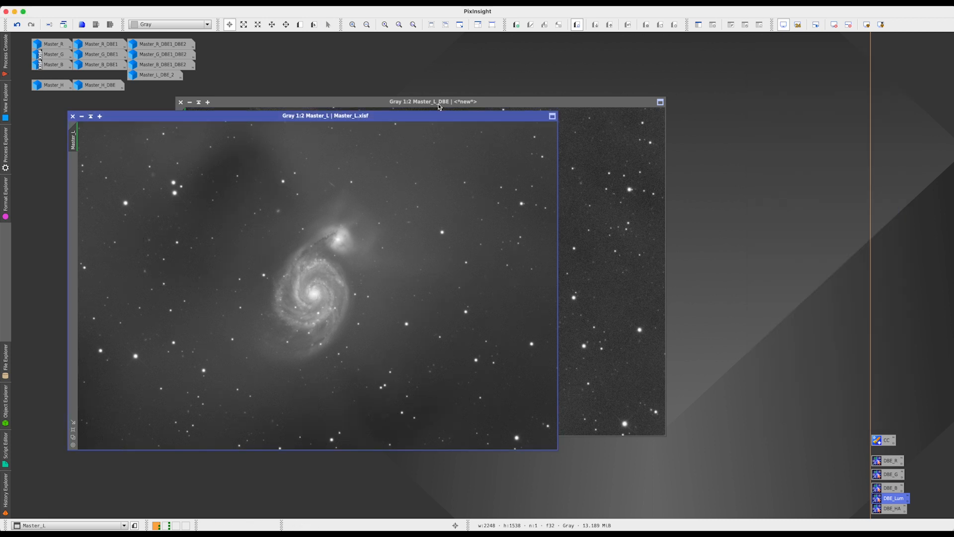
left_click_drag(432, 118, 454, 125)
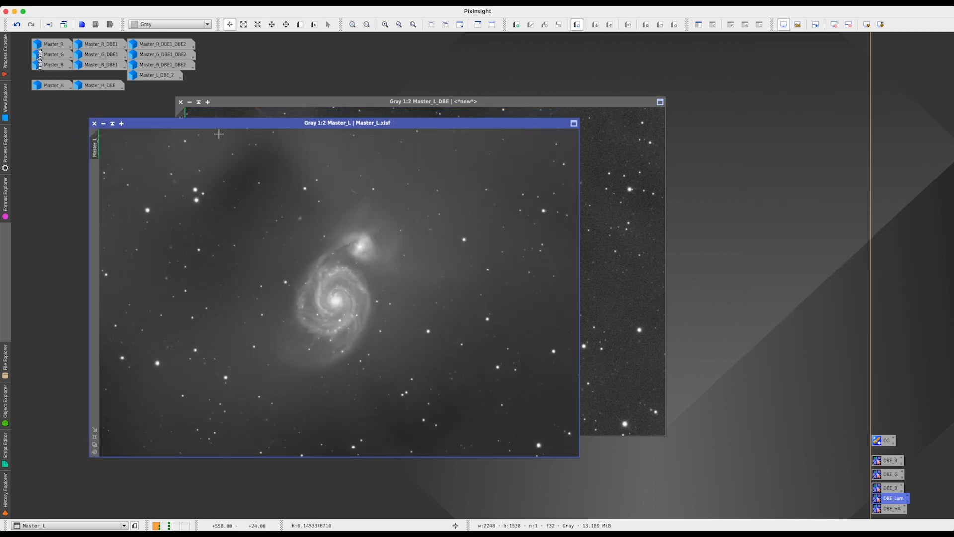
left_click(105, 125)
left_click_drag(241, 102, 97, 108)
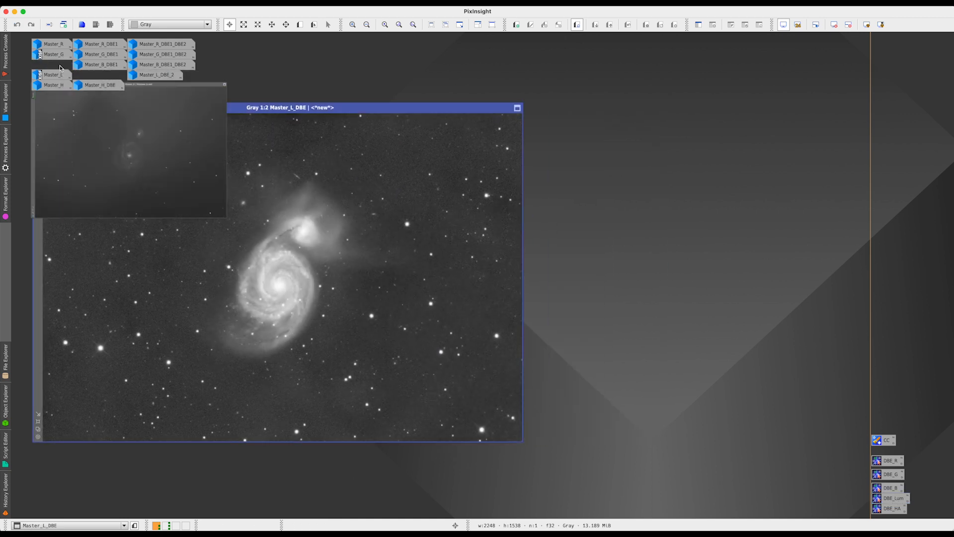
- Open Master_B, load the saved DBE_Lum process on it, and run the extraction
double_click(60, 68)
left_click_drag(200, 121, 375, 86)
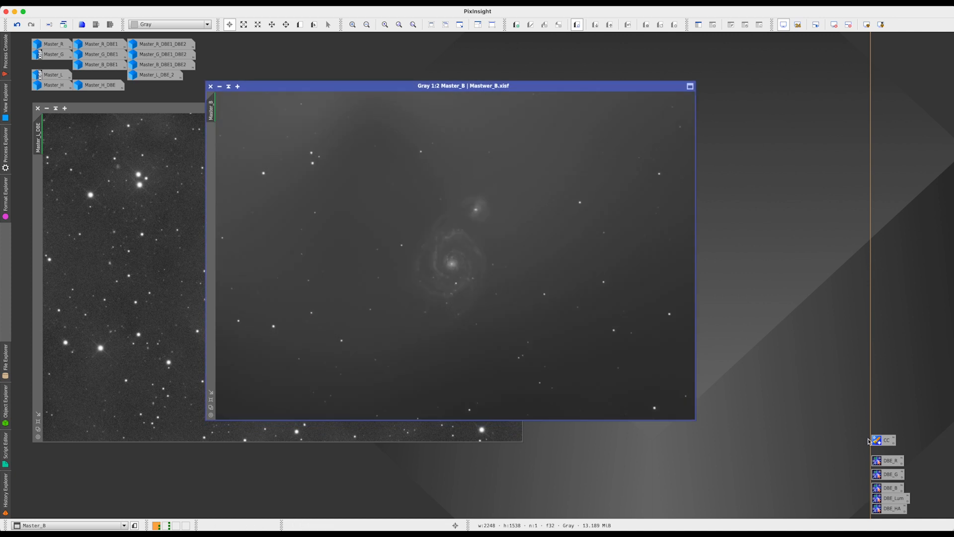
double_click(896, 501)
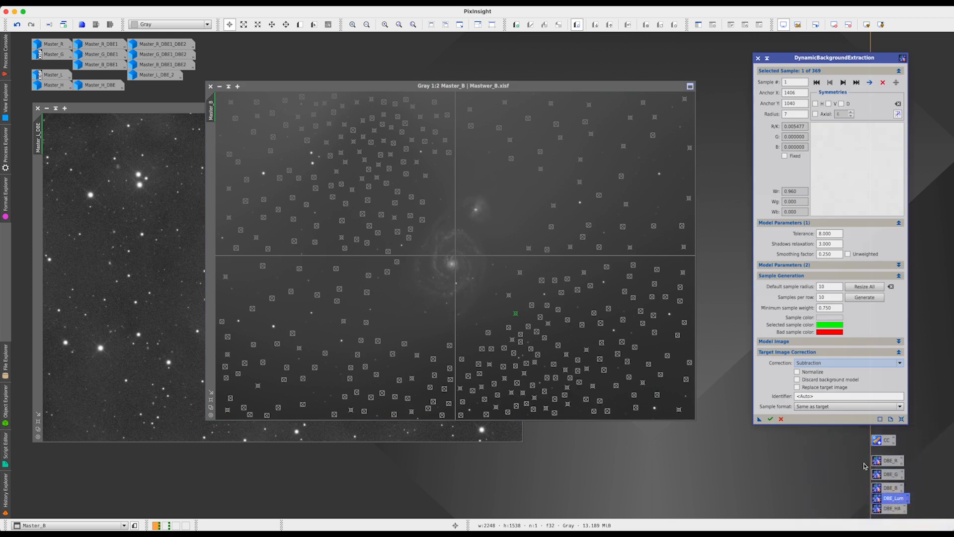
left_click_drag(759, 421, 582, 361)
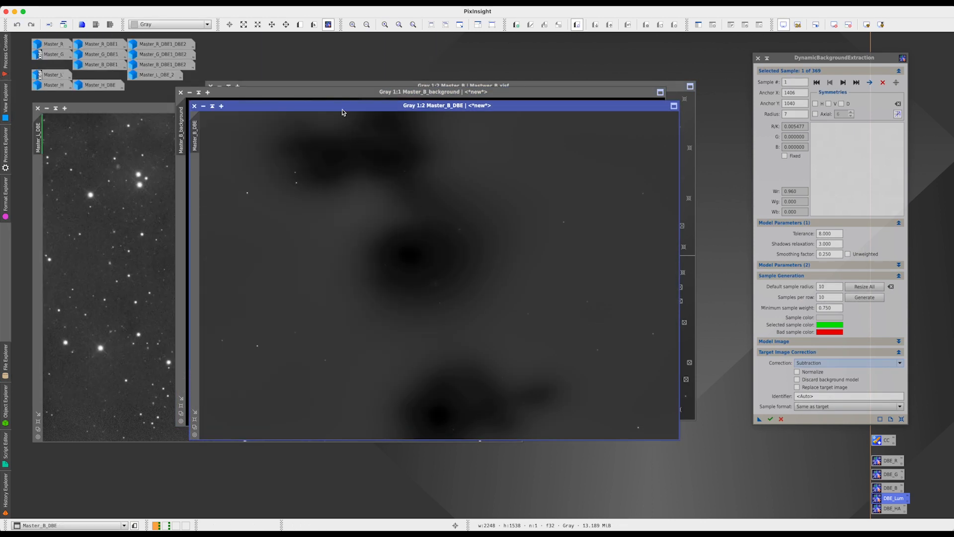
- Move Master_B_DBE aside and auto-stretch Master_B_background to examine the background model
left_click_drag(341, 109, 294, 111)
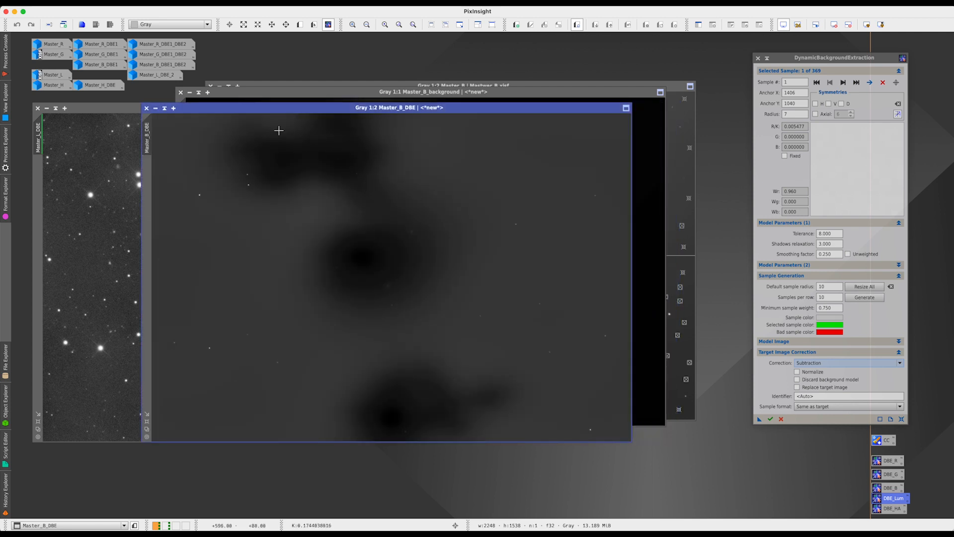
left_click(208, 98)
key("ctrl+a")
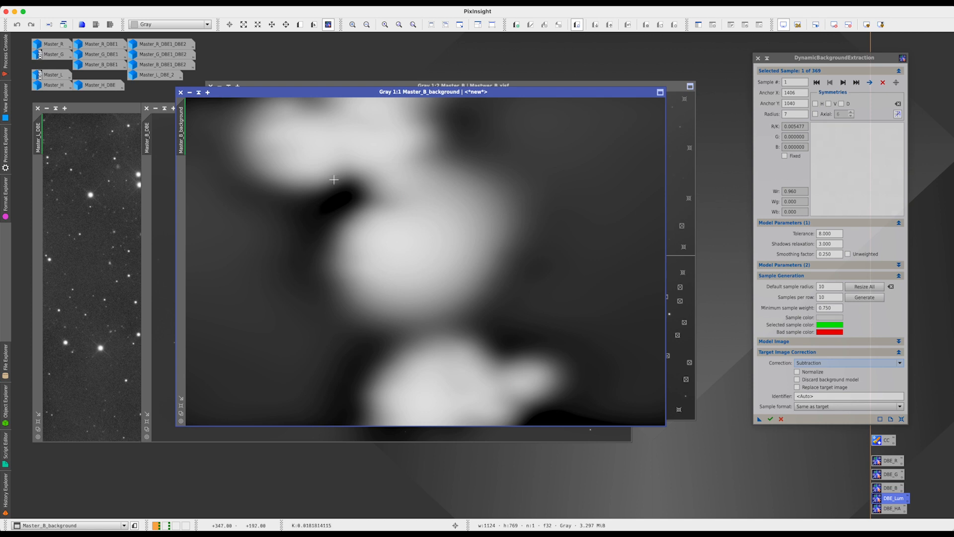
- Close Master_B_background and Master_B_DBE, and cancel the DynamicBackgroundExtraction session on Master_B
left_click(181, 92)
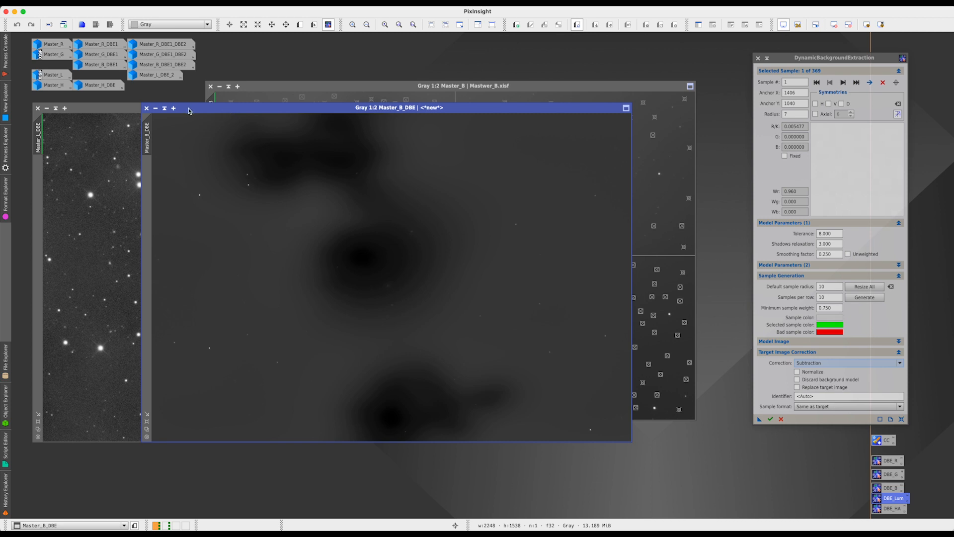
left_click(146, 108)
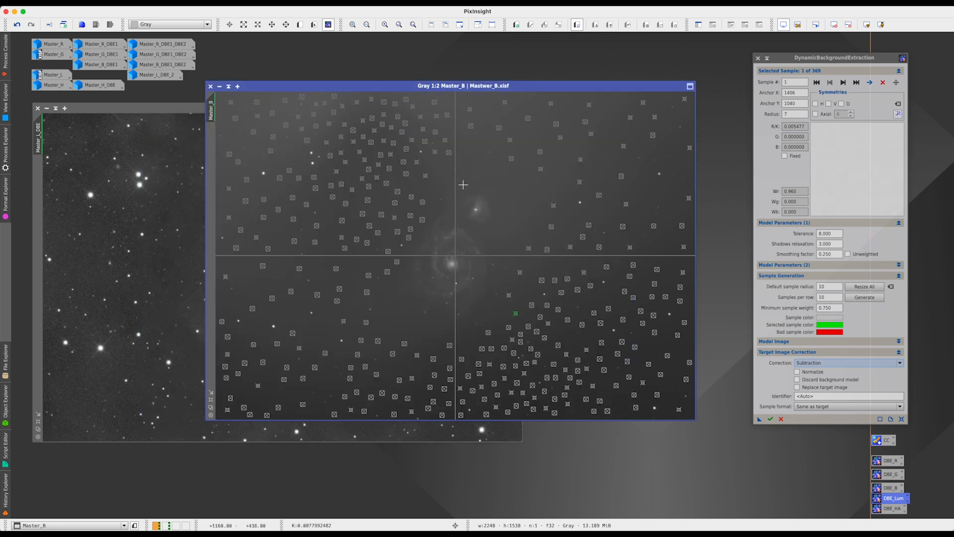
left_click(781, 419)
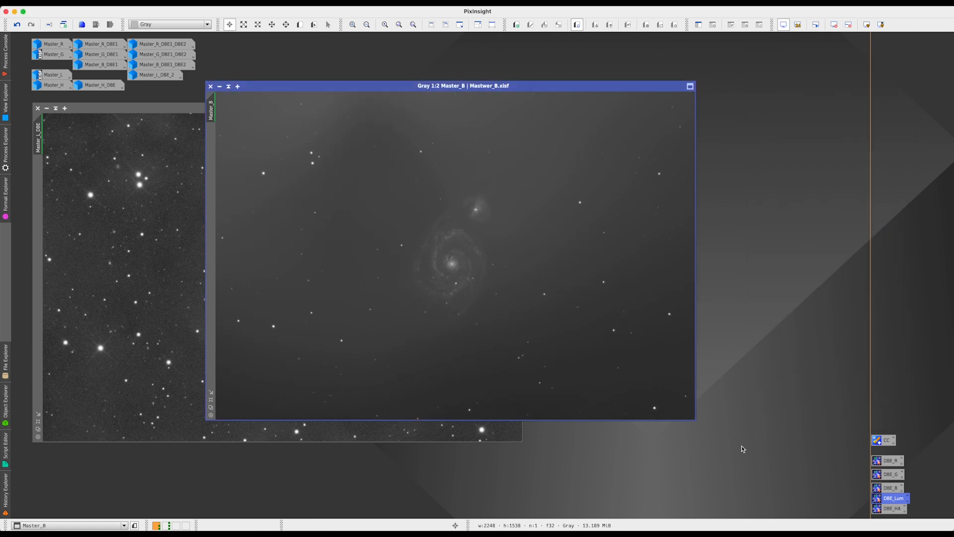
- Load the saved DBE_B process on Master_B to inspect a fixed sample, cancel the session, and minimize Master_B
double_click(890, 488)
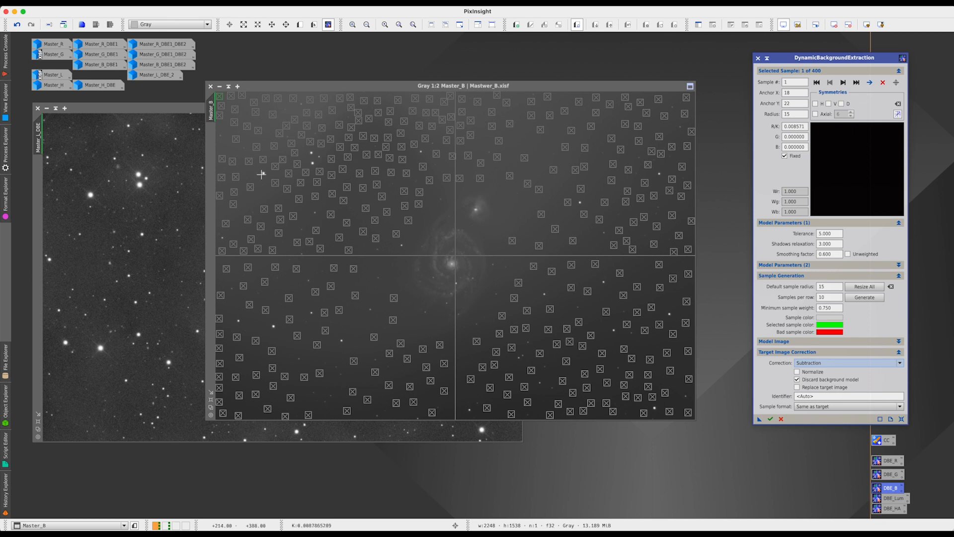
left_click(344, 151)
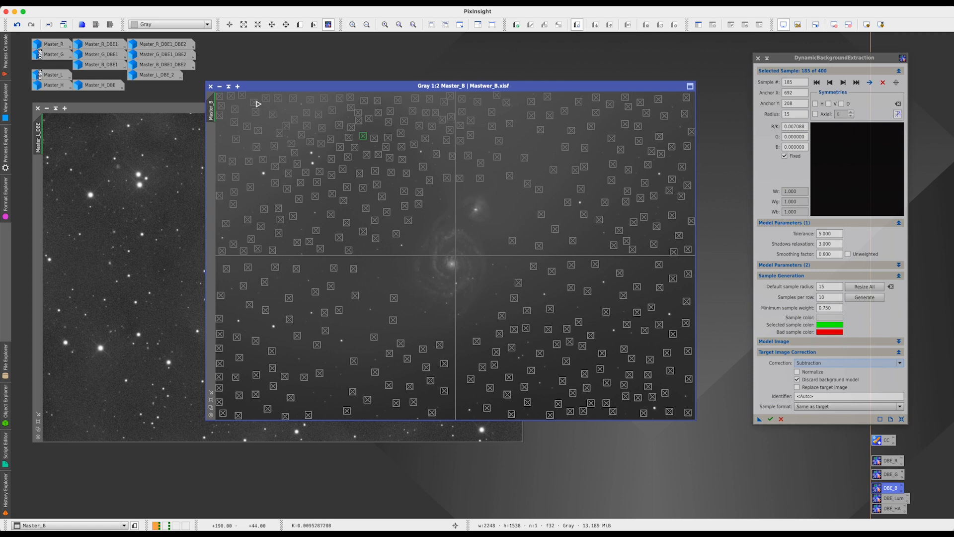
left_click(782, 419)
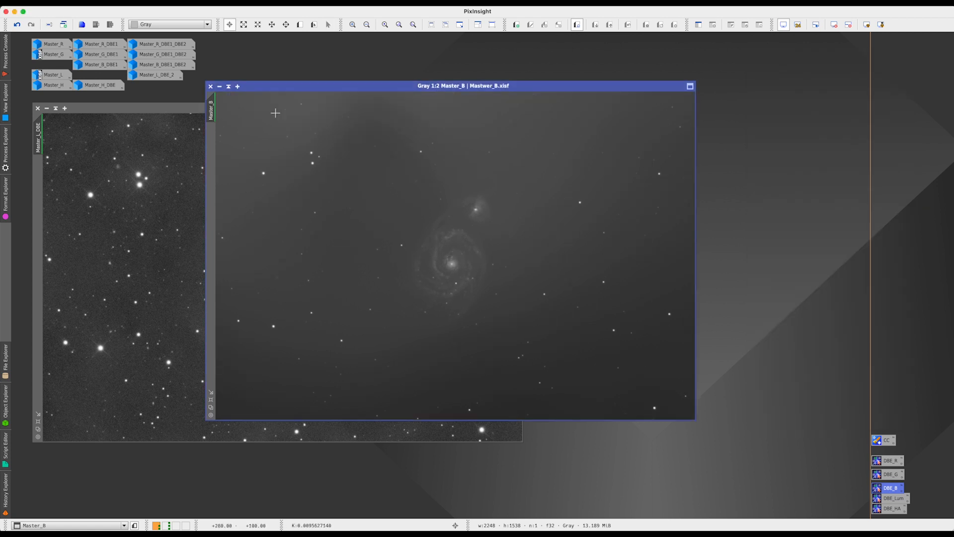
left_click(220, 86)
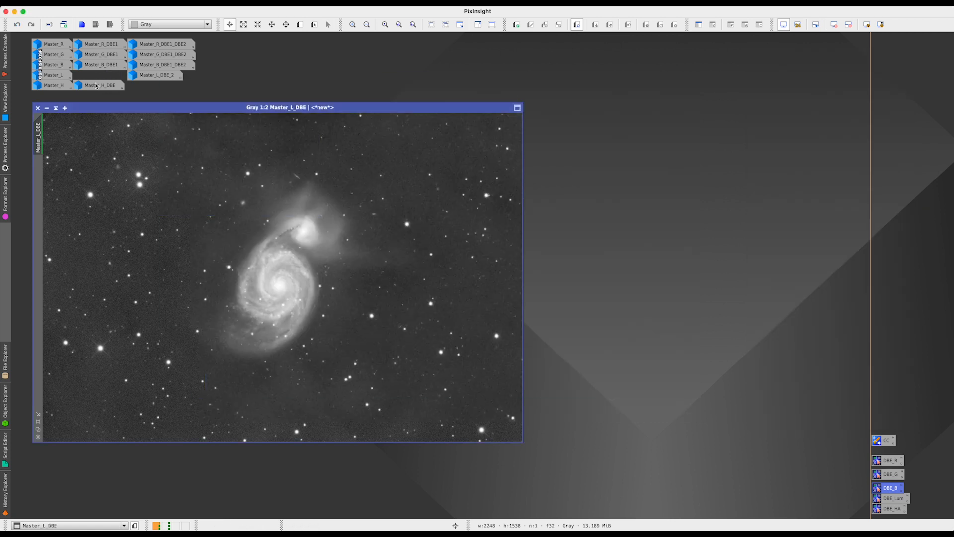
- Open Master_L_DBE_2 and arrange it beside Master_L_DBE to compare the two corrected luminance images
left_click_drag(125, 112, 227, 121)
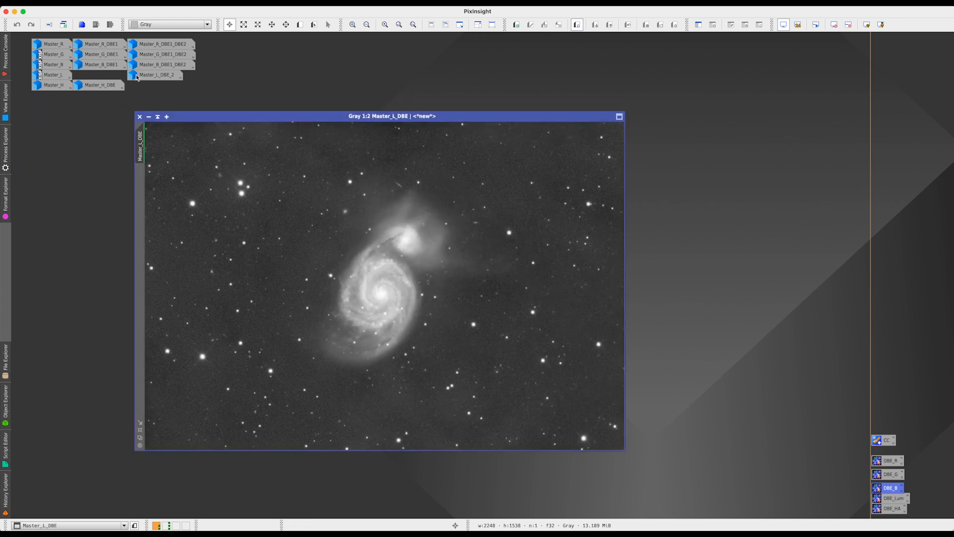
mouse_move(154, 78)
double_click(158, 77)
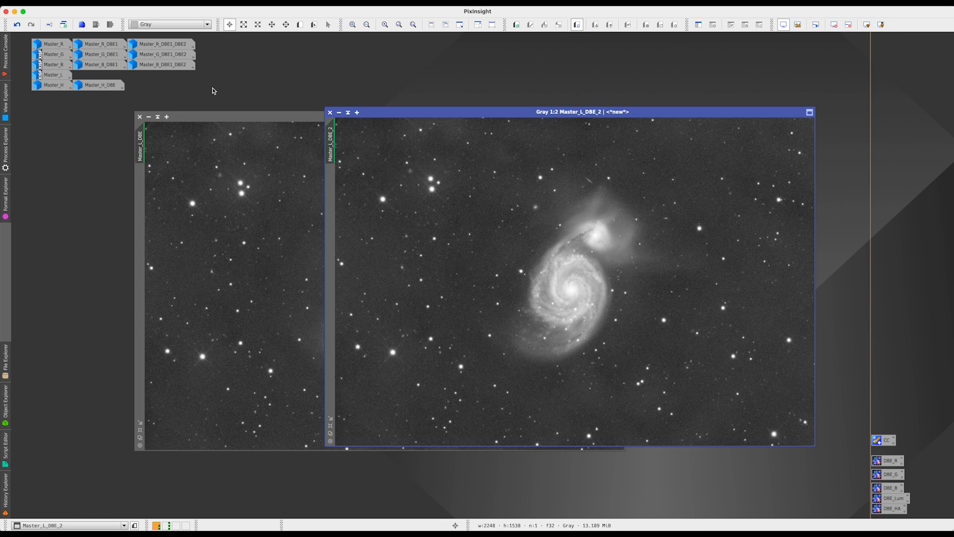
left_click_drag(388, 115, 507, 56)
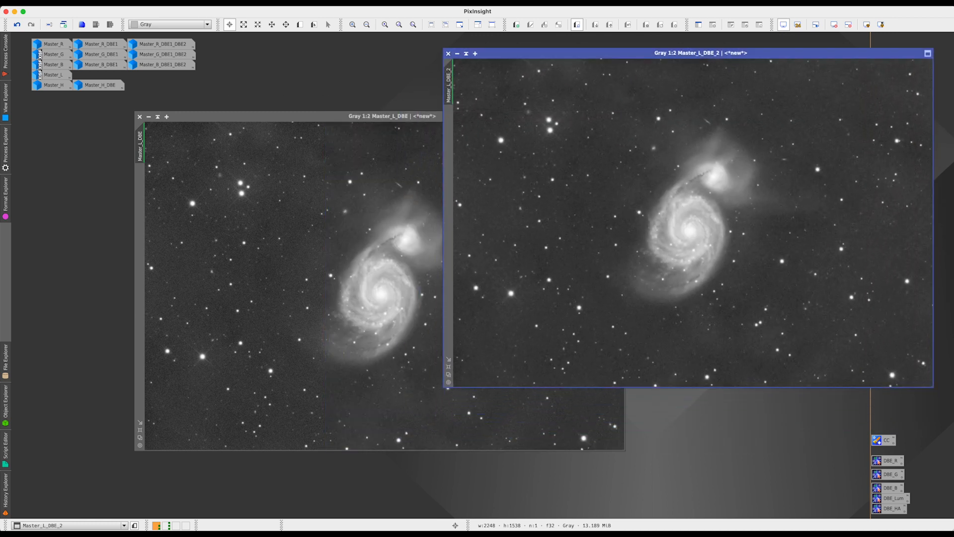
left_click_drag(331, 118, 252, 164)
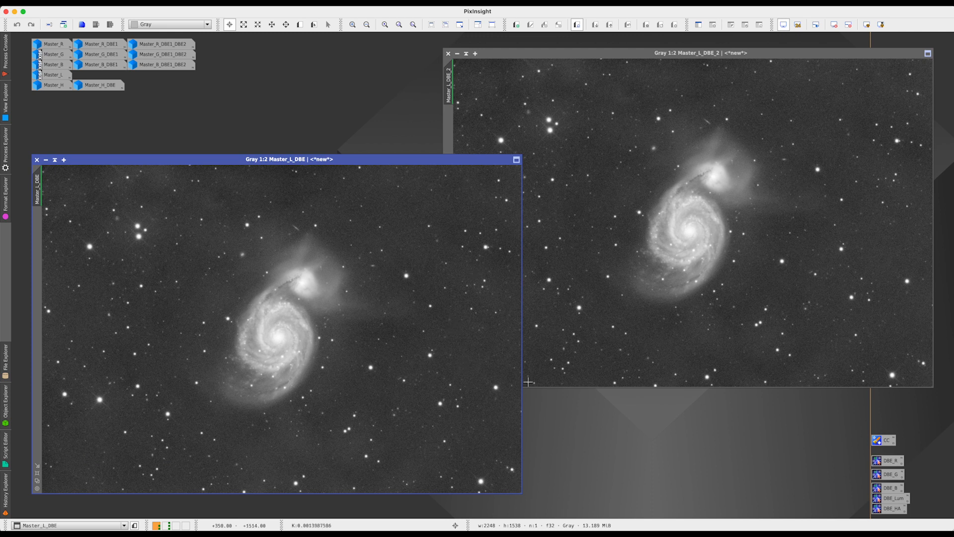
- Minimize both corrected luminance images and place the Master_L_DBE icon between Master_L and Master_L_DBE_2
left_click(46, 159)
key("ctrl+m")
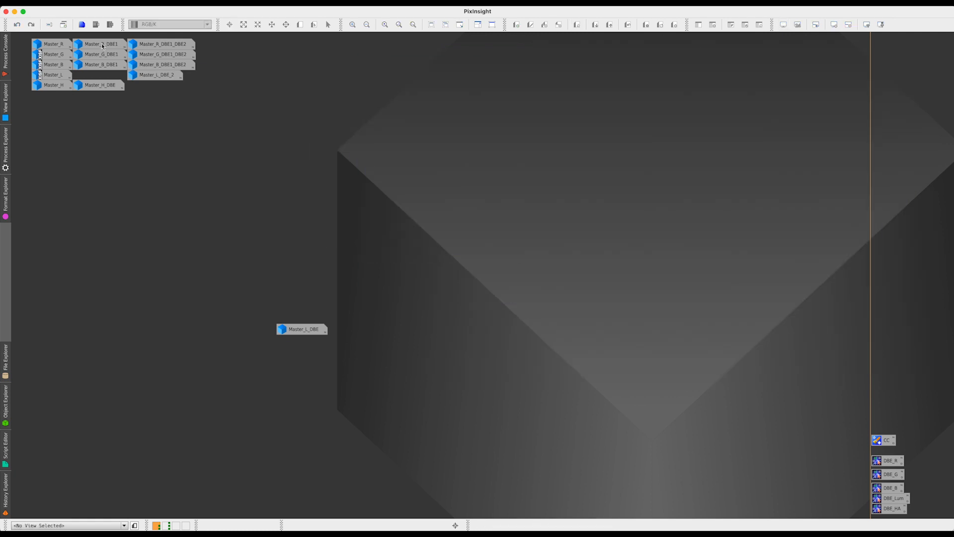
left_click_drag(302, 336, 99, 77)
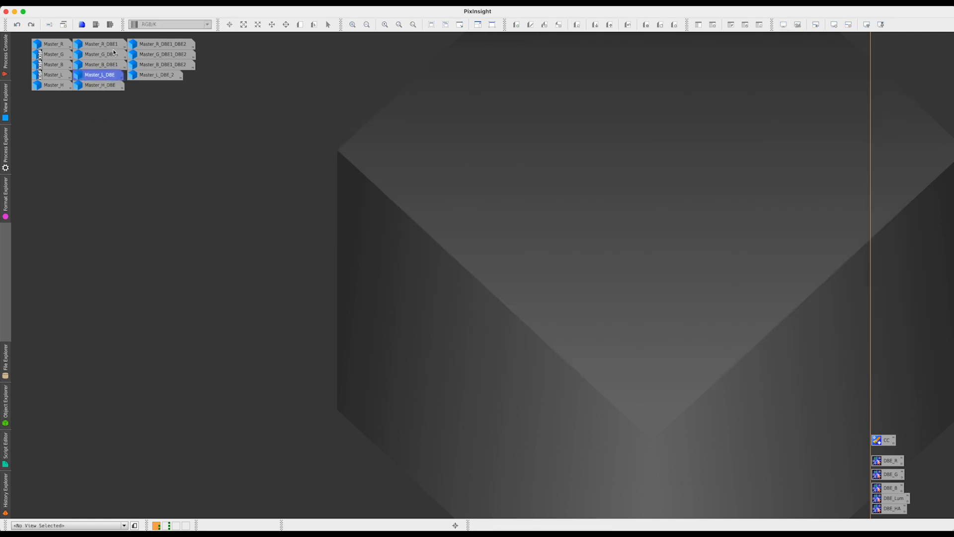
- Compare Master_B with its first-pass Master_B_DBE1 and second-pass Master_B_DBE1_DBE2 images, and minimize all three
double_click(108, 66)
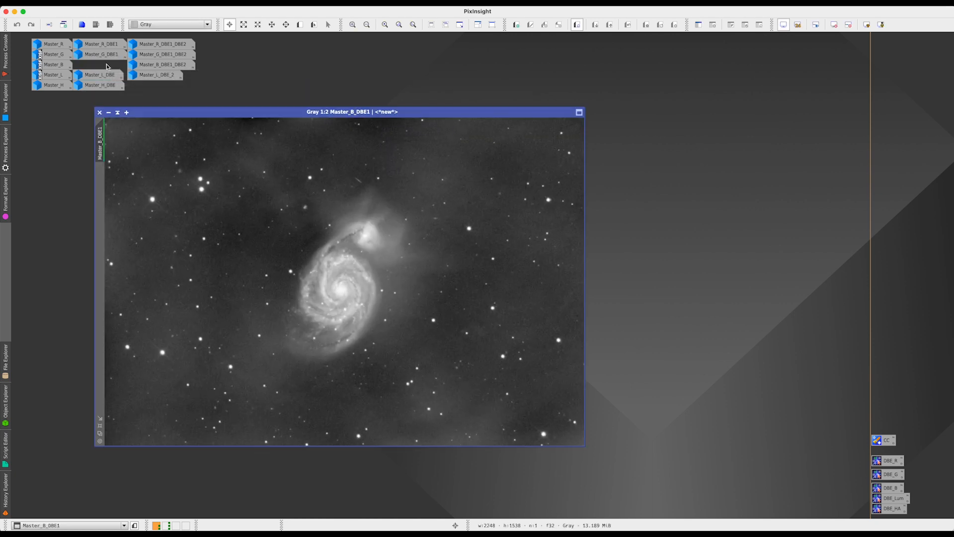
double_click(57, 66)
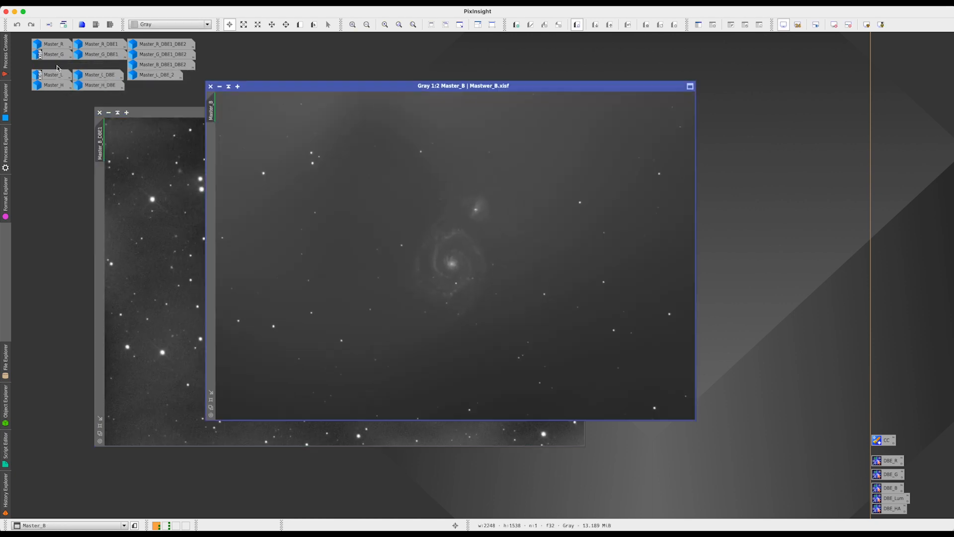
left_click(228, 86)
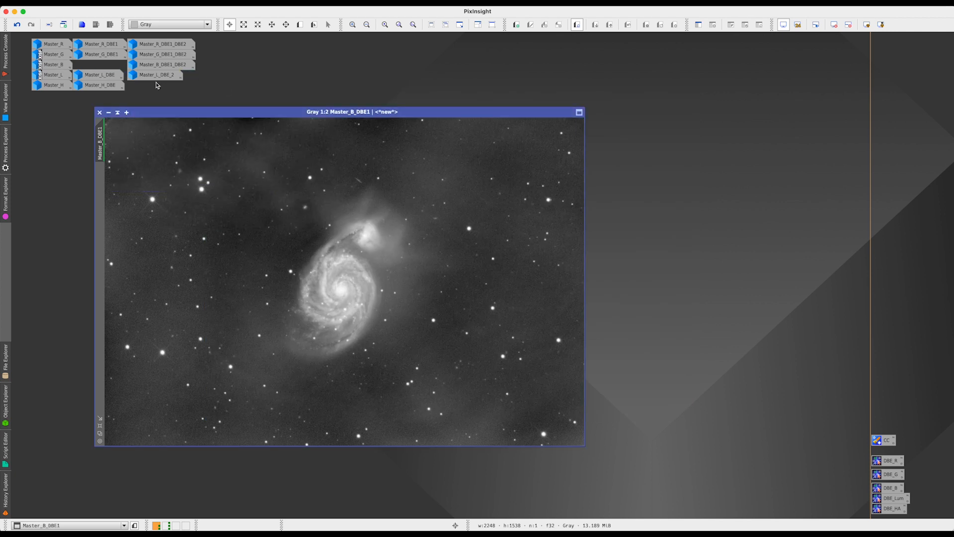
mouse_move(164, 69)
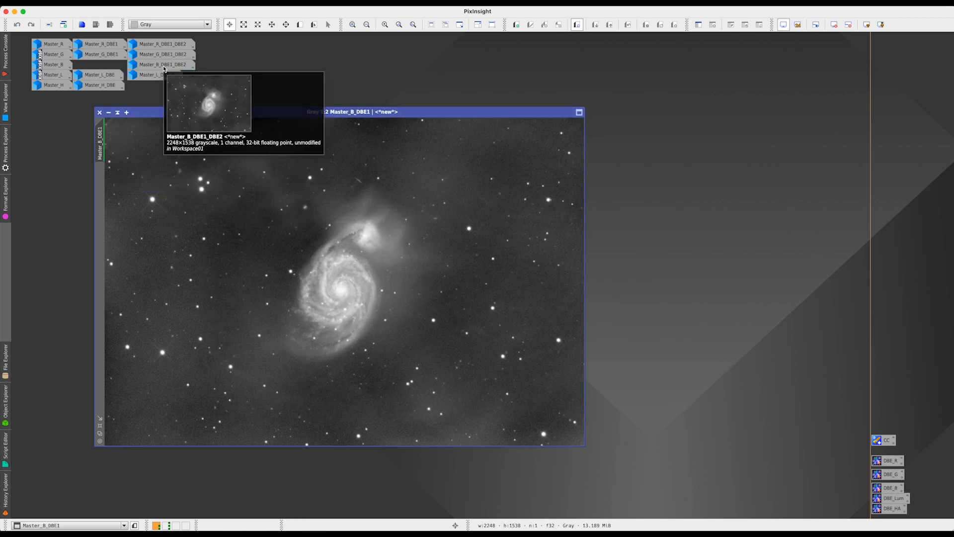
double_click(163, 66)
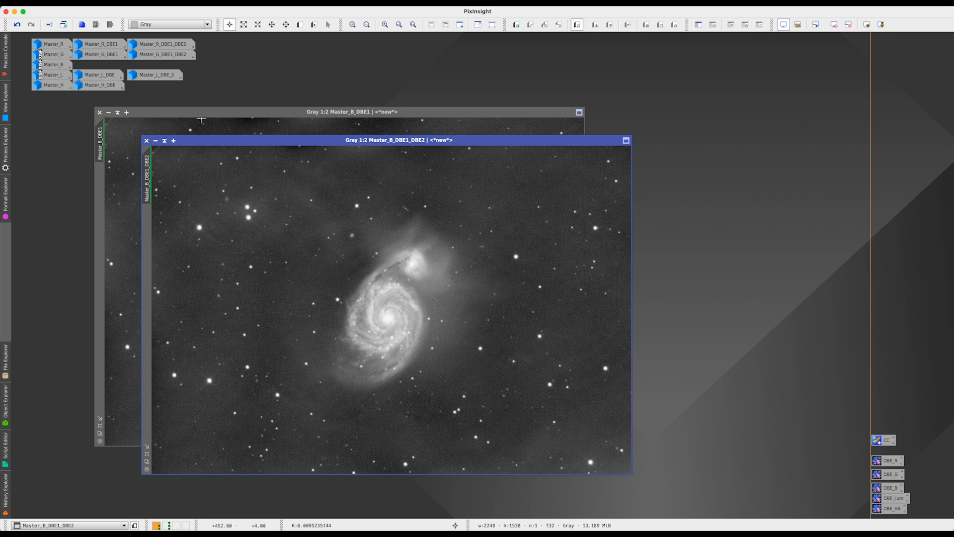
left_click(156, 141)
left_click(103, 105)
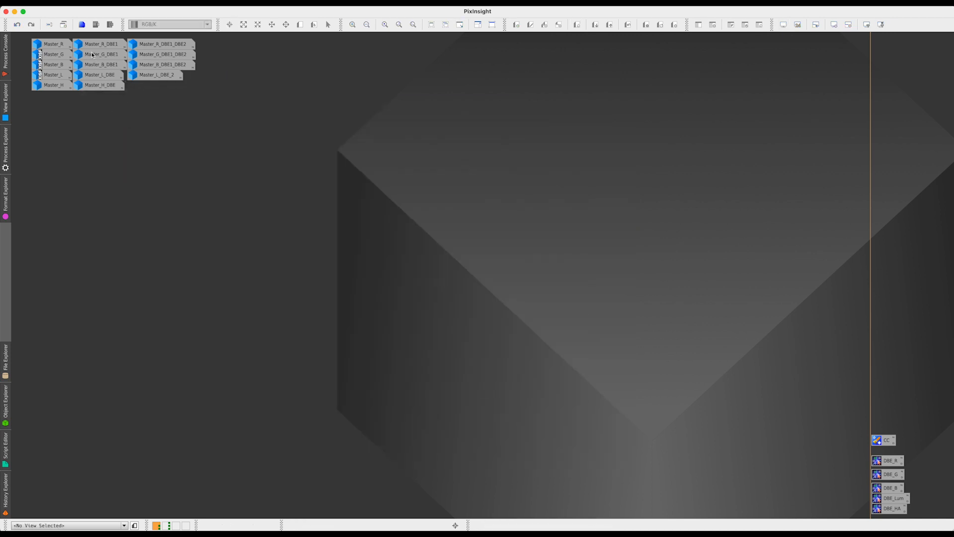
- Compare the first-pass Master_G_DBE1 with the second-pass Master_G_DBE1_DBE2 image, and minimize both
double_click(117, 54)
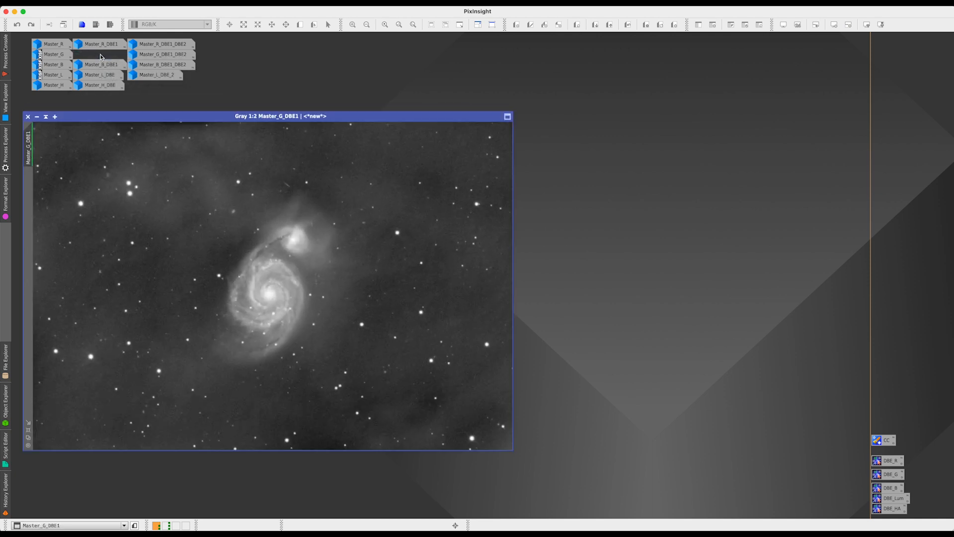
double_click(158, 55)
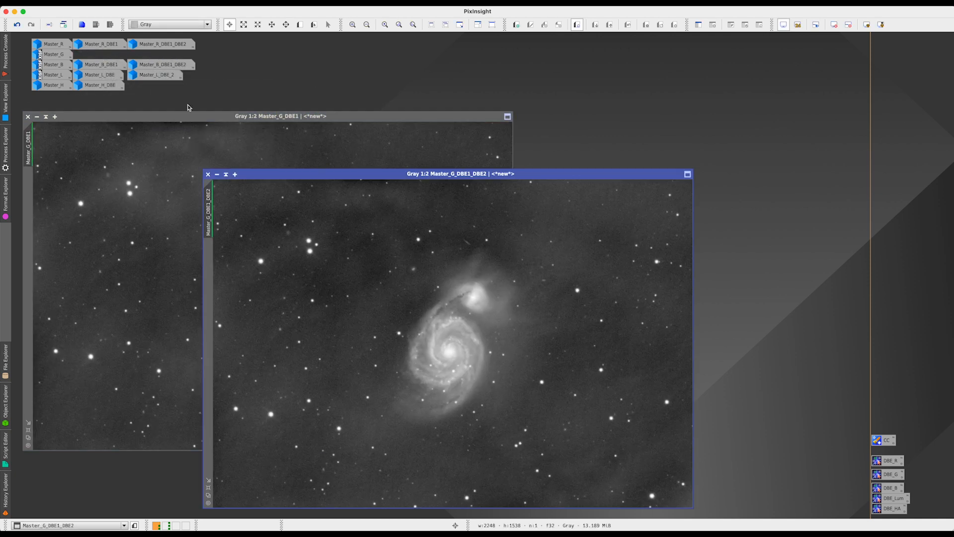
left_click(216, 174)
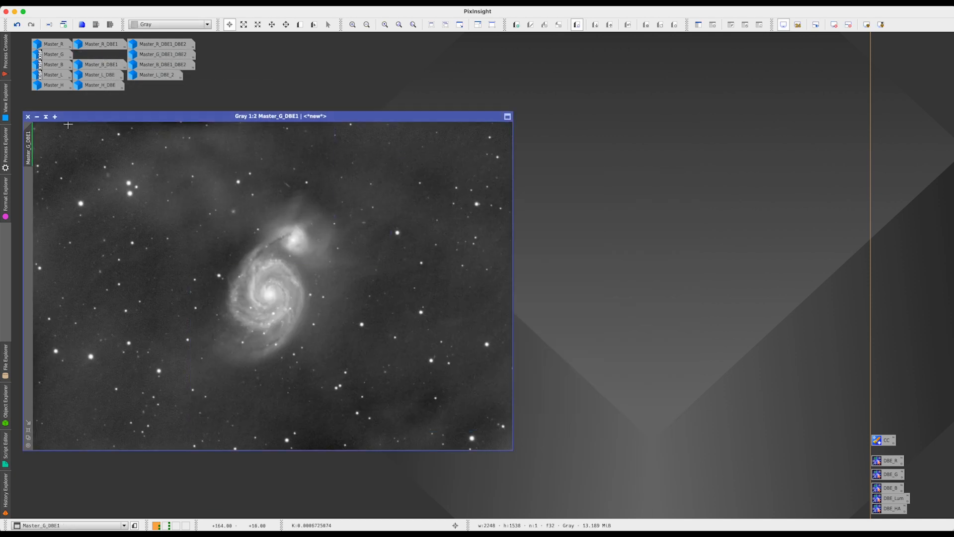
left_click(37, 116)
- Compare the first-pass Master_R_DBE1 with the second-pass Master_R_DBE1_DBE2 image, and minimize both
double_click(102, 46)
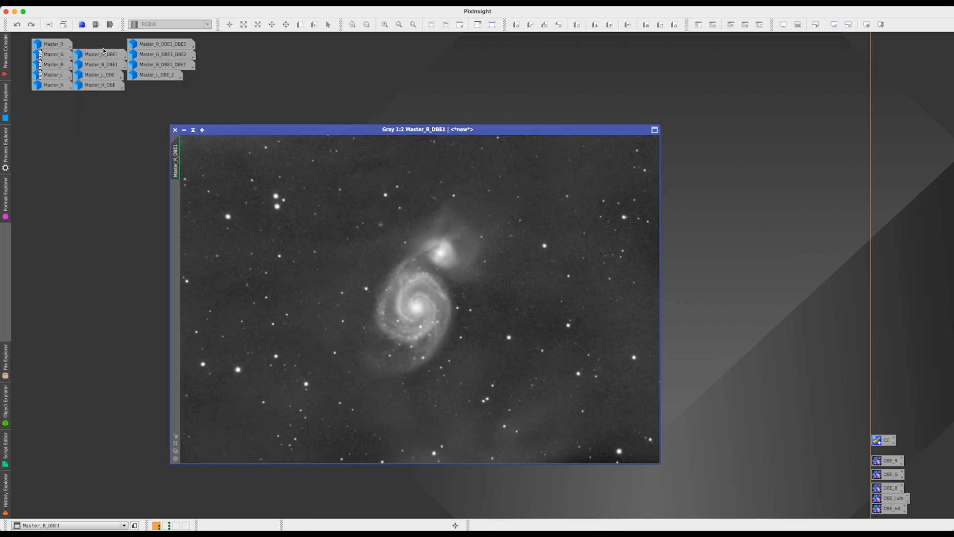
double_click(161, 44)
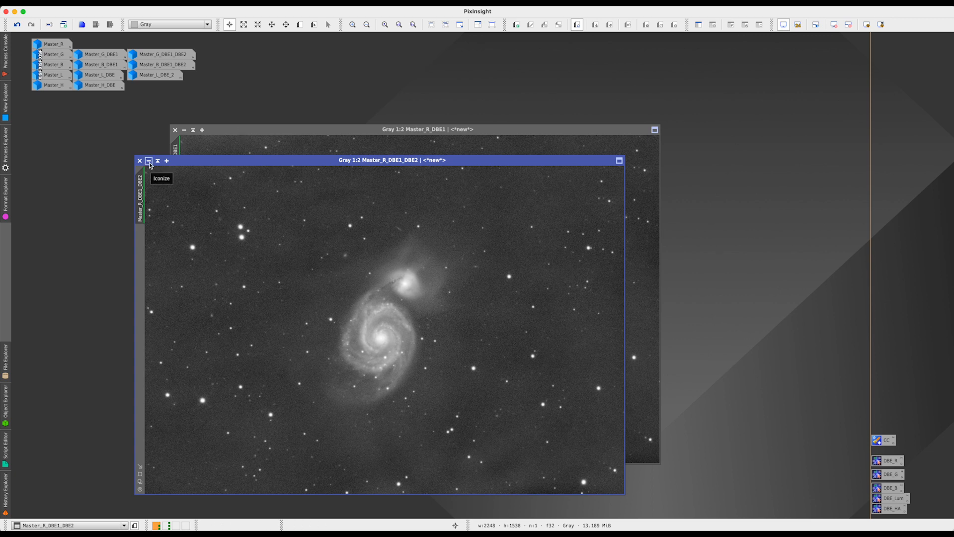
left_click(148, 161)
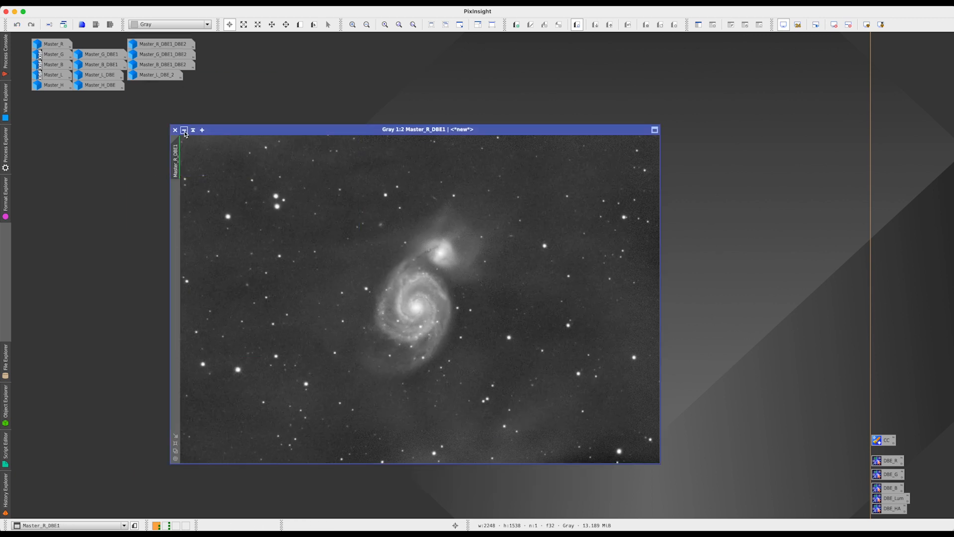
left_click(184, 130)
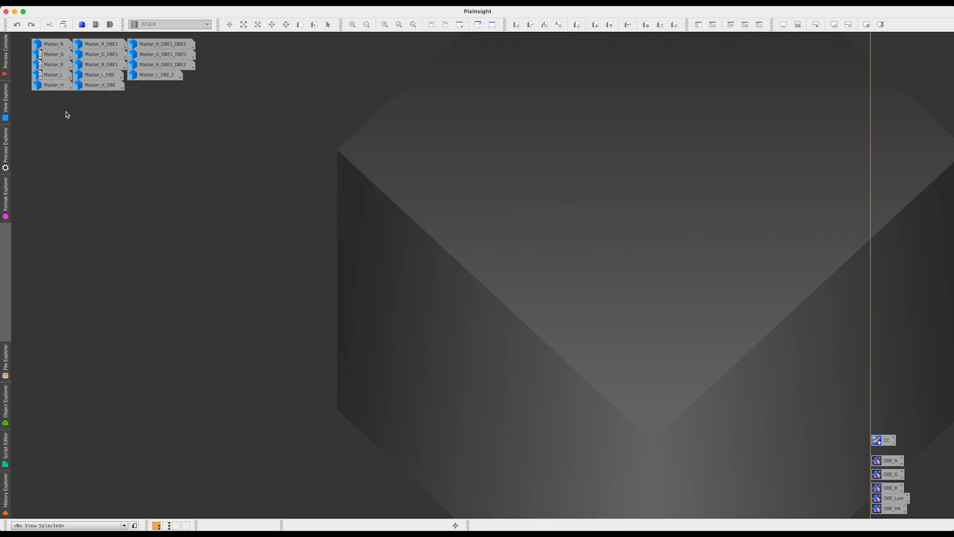
- Compare the original Master_H with its corrected Master_H_DBE image, and minimize both
double_click(58, 91)
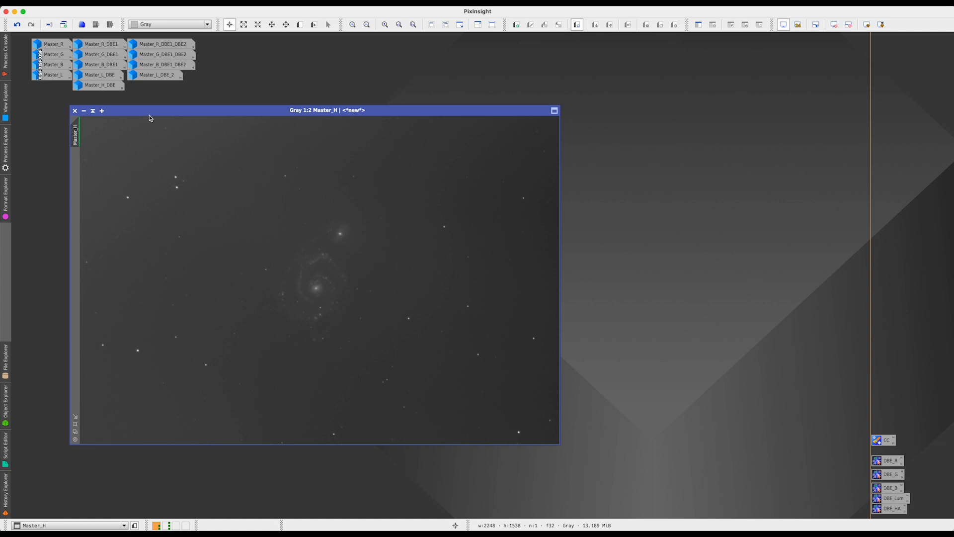
double_click(101, 87)
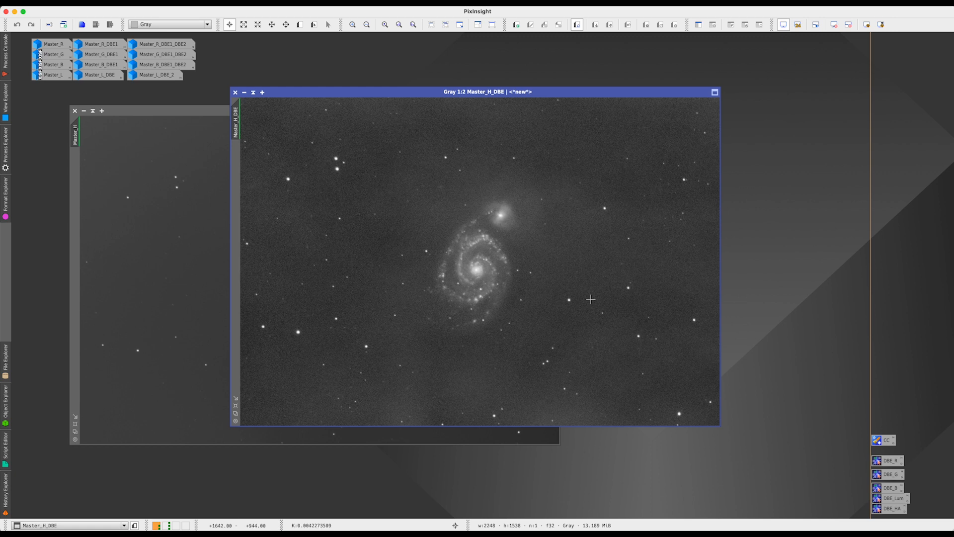
left_click(246, 92)
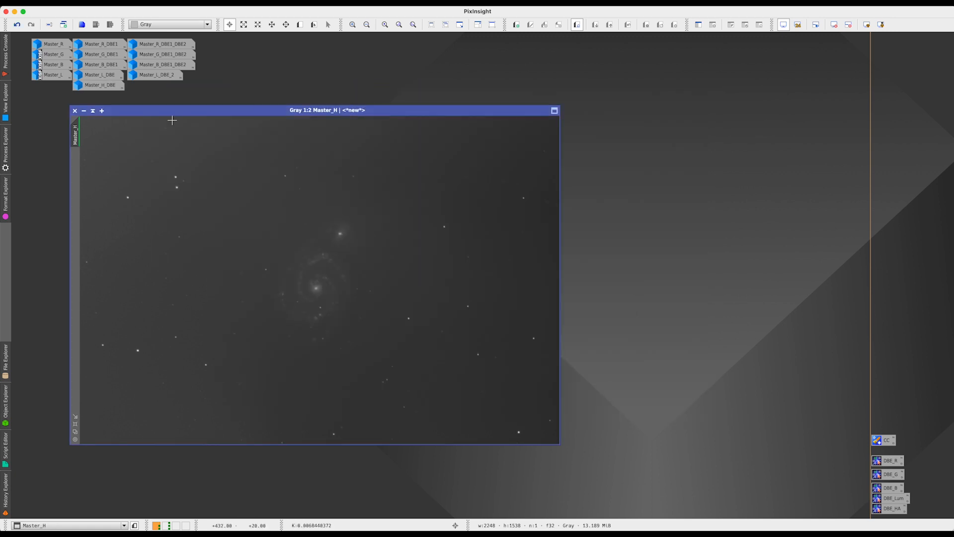
left_click(84, 112)
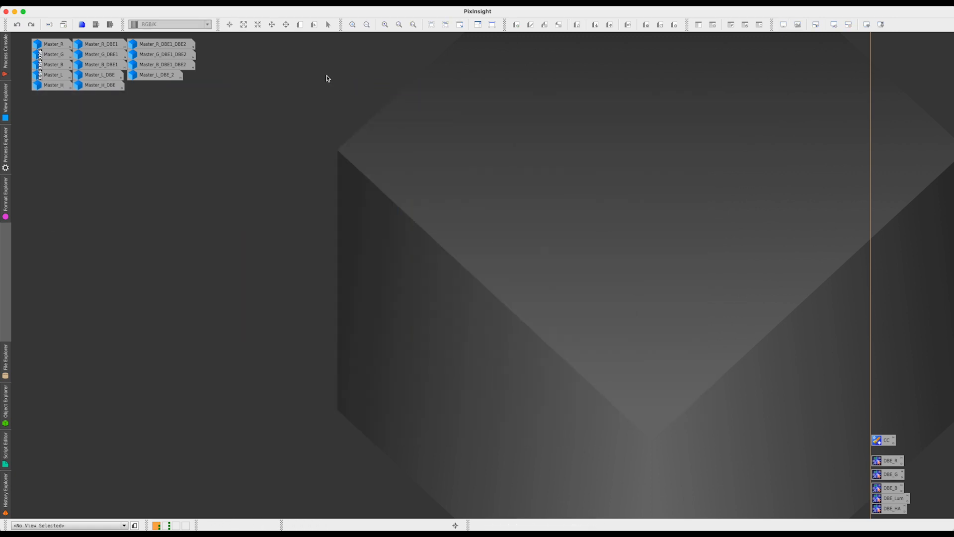
- Open a new DynamicBackgroundExtraction process and place its window in the middle of the workspace
left_click(209, 6)
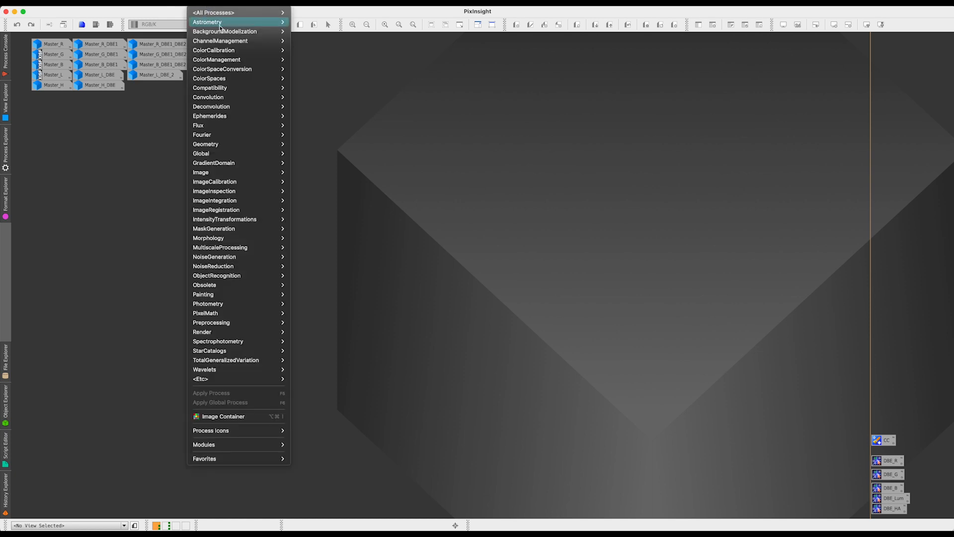
mouse_move(237, 14)
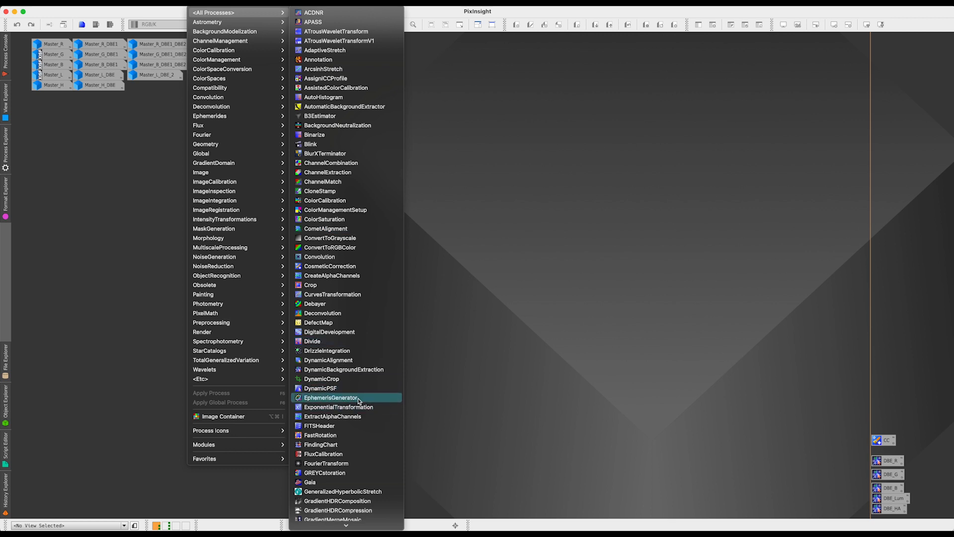
left_click(356, 371)
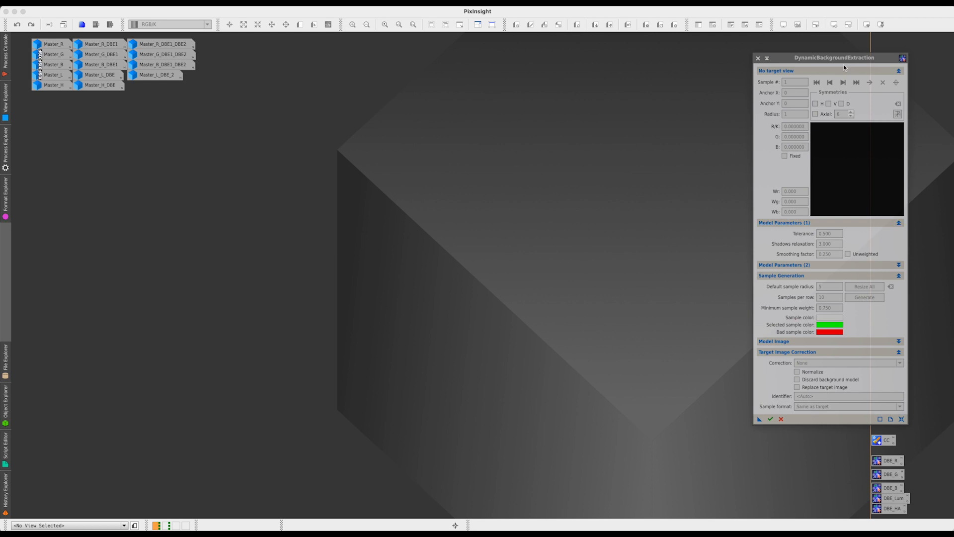
left_click_drag(847, 60, 545, 80)
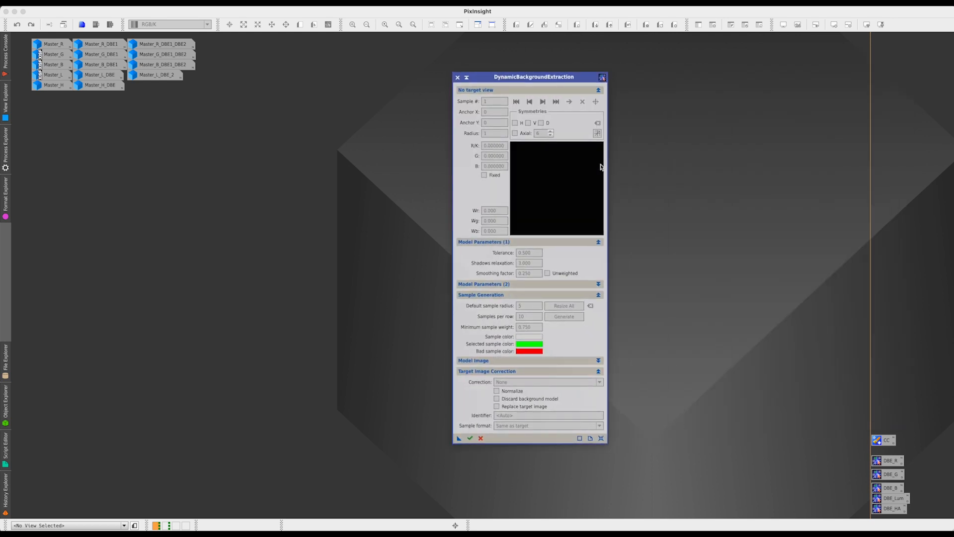